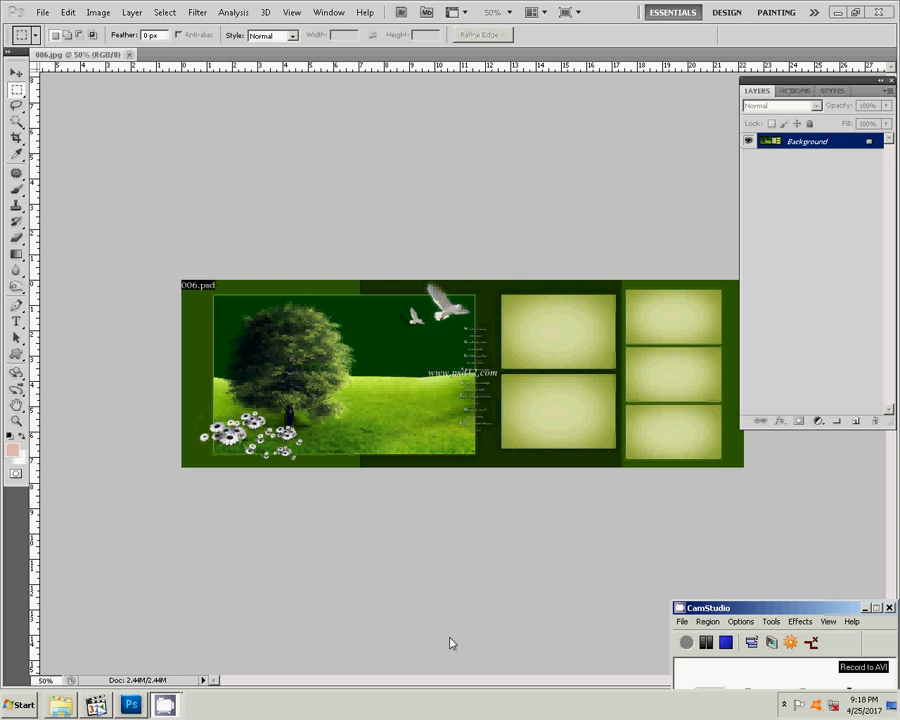
Resize 006.jpg to 30 × 12 inches at 300 pixels/inch, giving 9000 × 3600 pixels.
{"action": "left_click", "coordinate": [67, 12]}
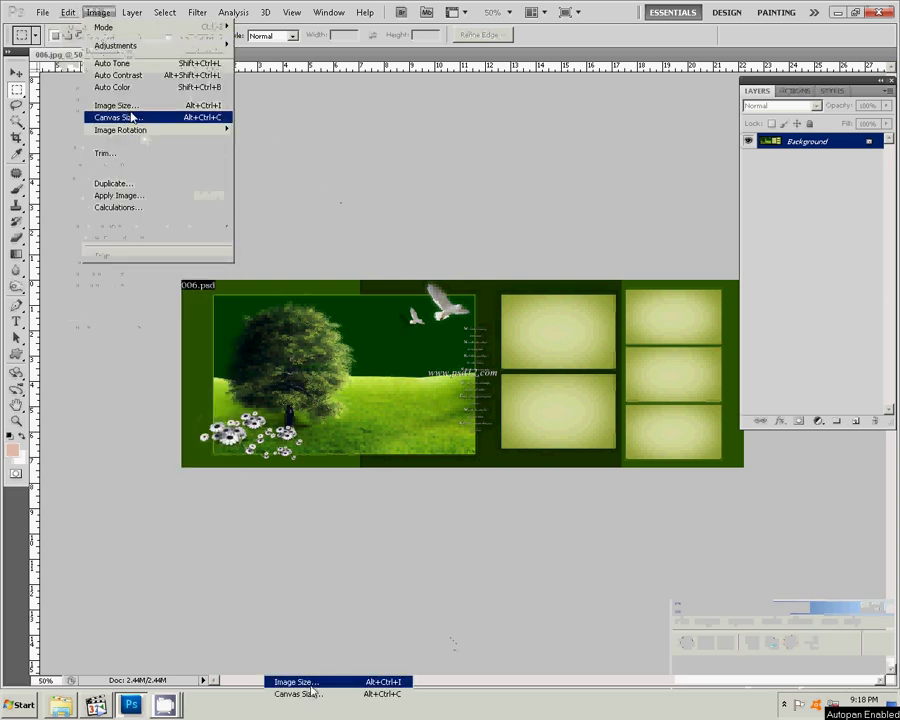
{"action": "left_click", "coordinate": [125, 105]}
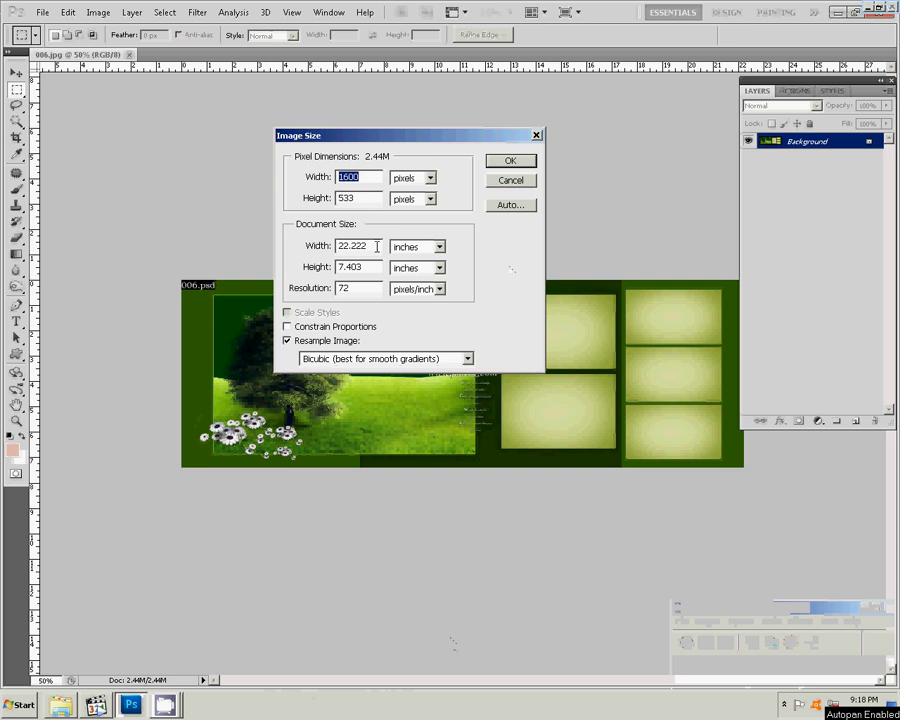
{"action": "left_click_drag", "start_coordinate": [377, 246], "coordinate": [306, 252]}
{"action": "type", "text": "30"}
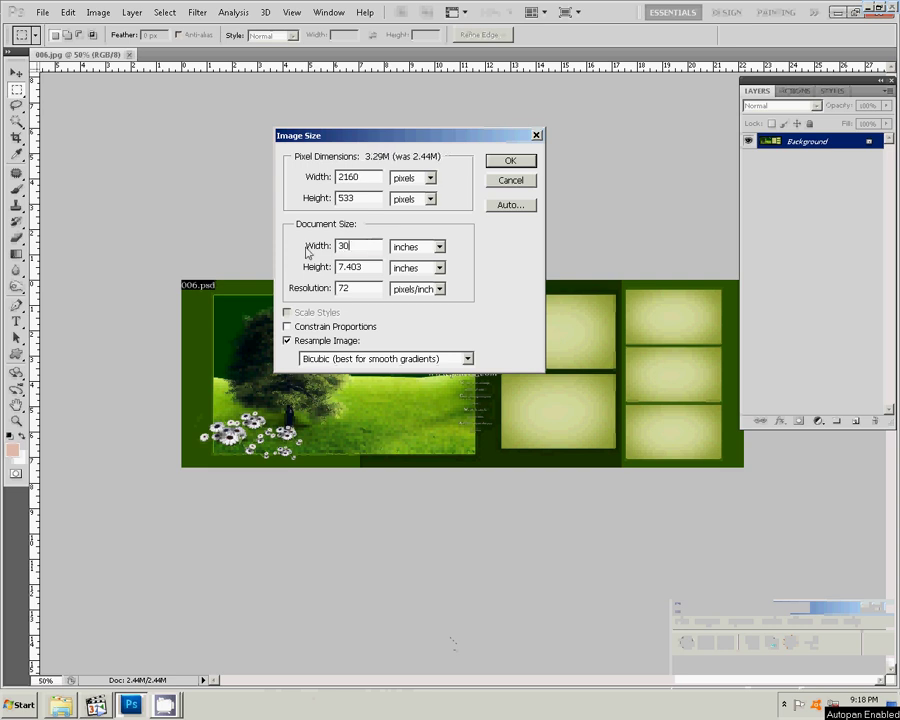
{"action": "left_click_drag", "start_coordinate": [380, 267], "coordinate": [306, 266]}
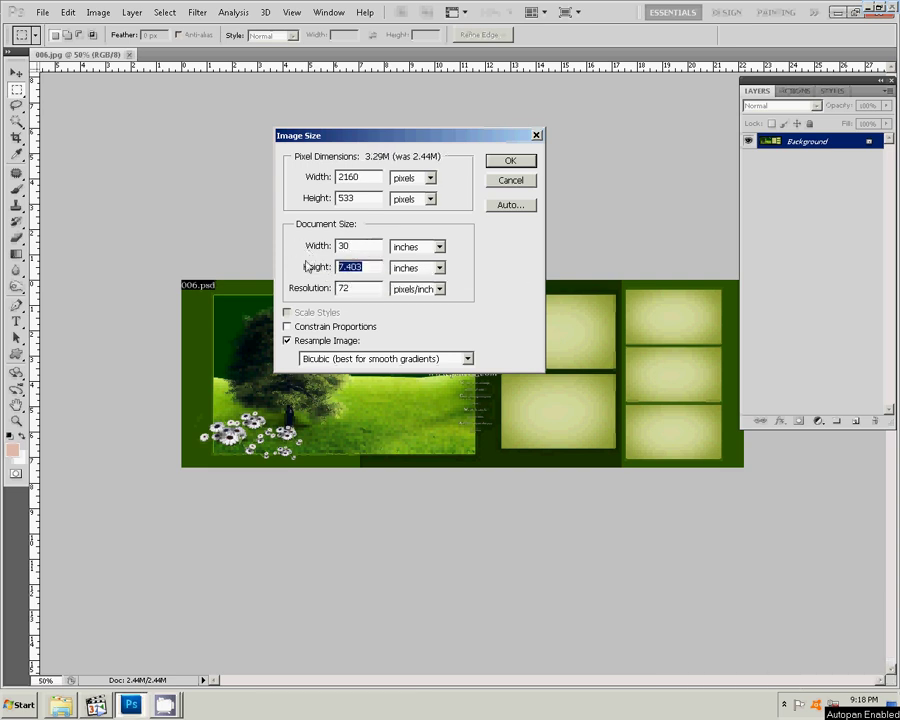
{"action": "type", "text": "12"}
{"action": "key", "text": "Tab"}
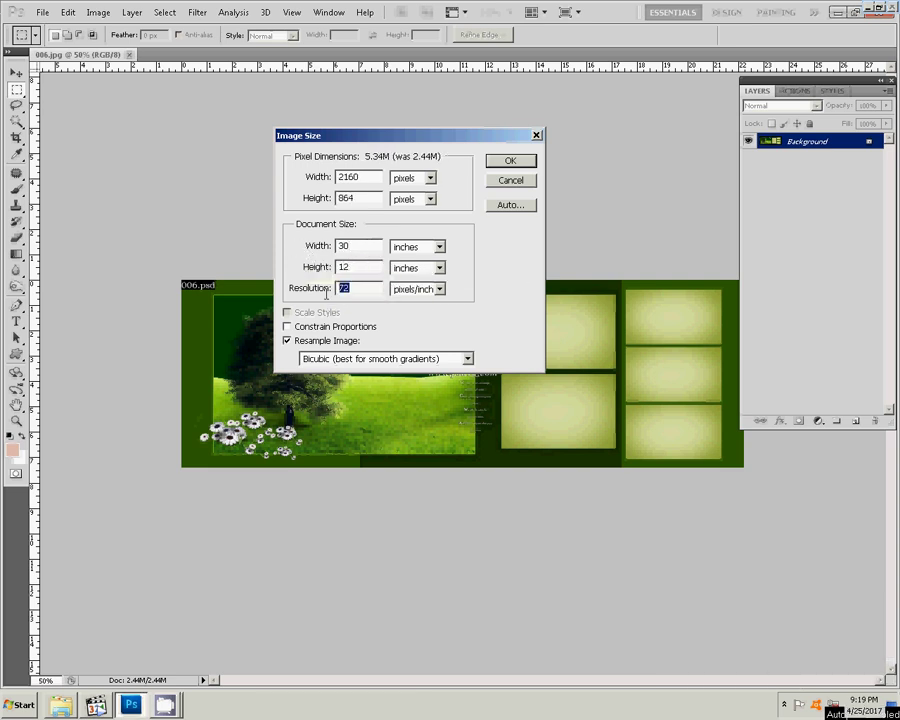
{"action": "type", "text": "30"}
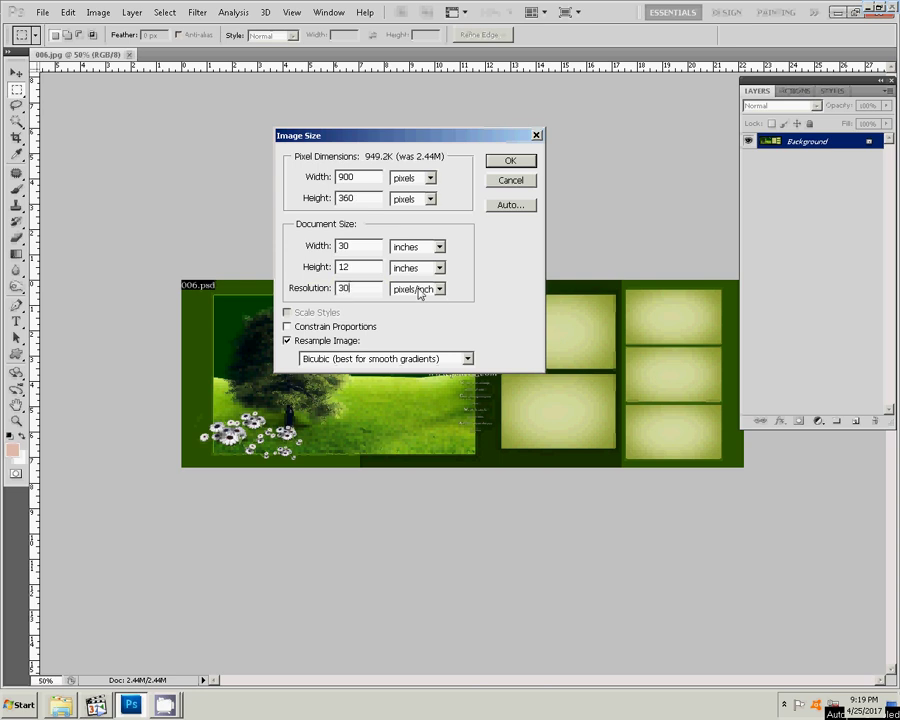
{"action": "type", "text": "0"}
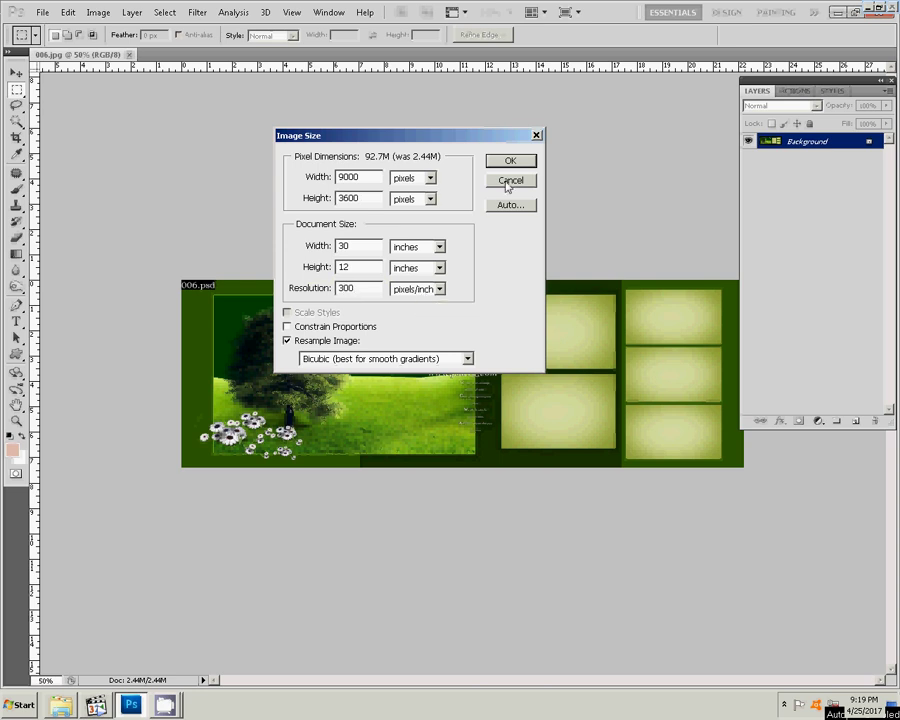
{"action": "left_click", "coordinate": [509, 165]}
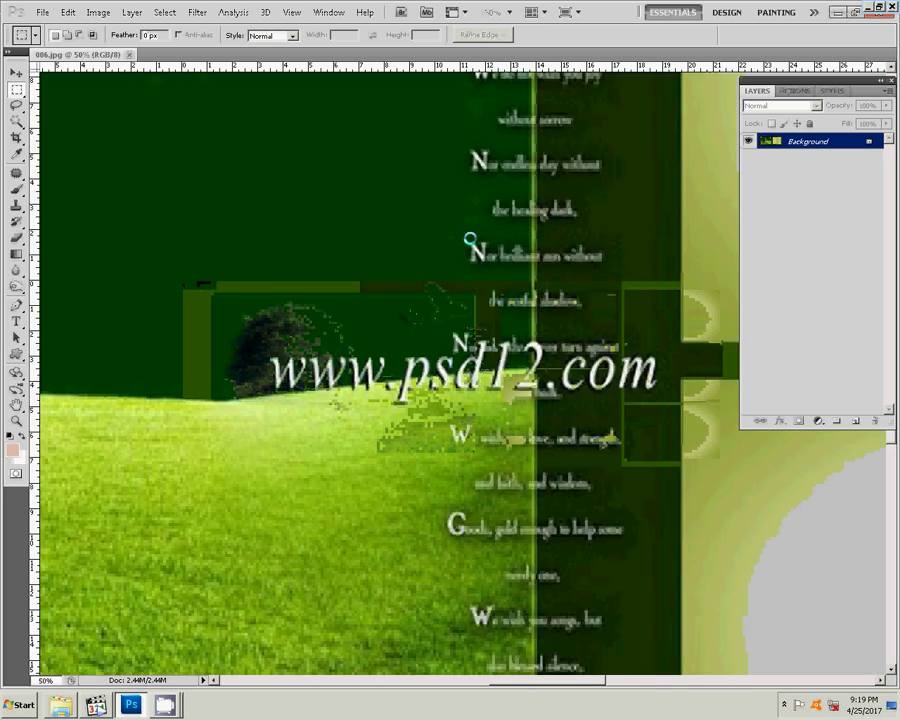
Fit the spread on screen and place a vertical guide at its centre.
{"action": "left_click", "coordinate": [16, 420]}
{"action": "right_click", "coordinate": [362, 332]}
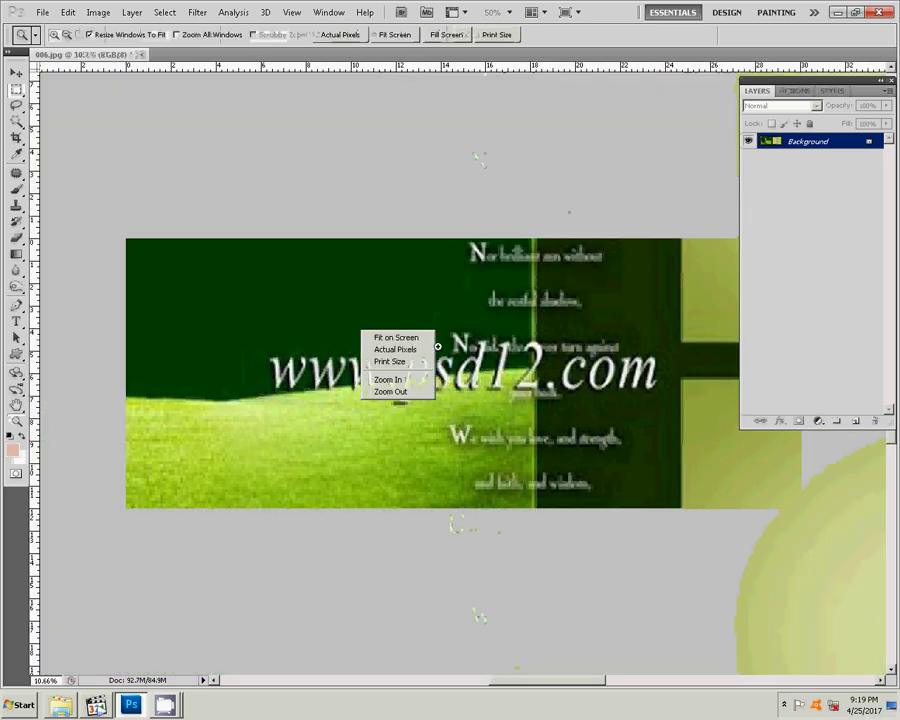
{"action": "left_click", "coordinate": [683, 74]}
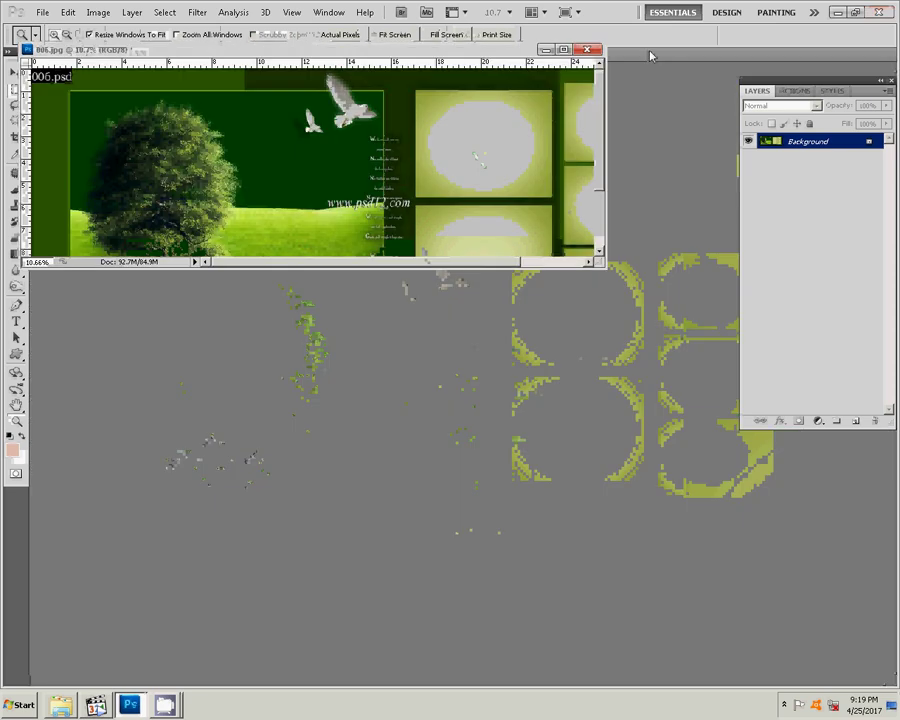
{"action": "right_click", "coordinate": [452, 177]}
{"action": "left_click", "coordinate": [468, 183]}
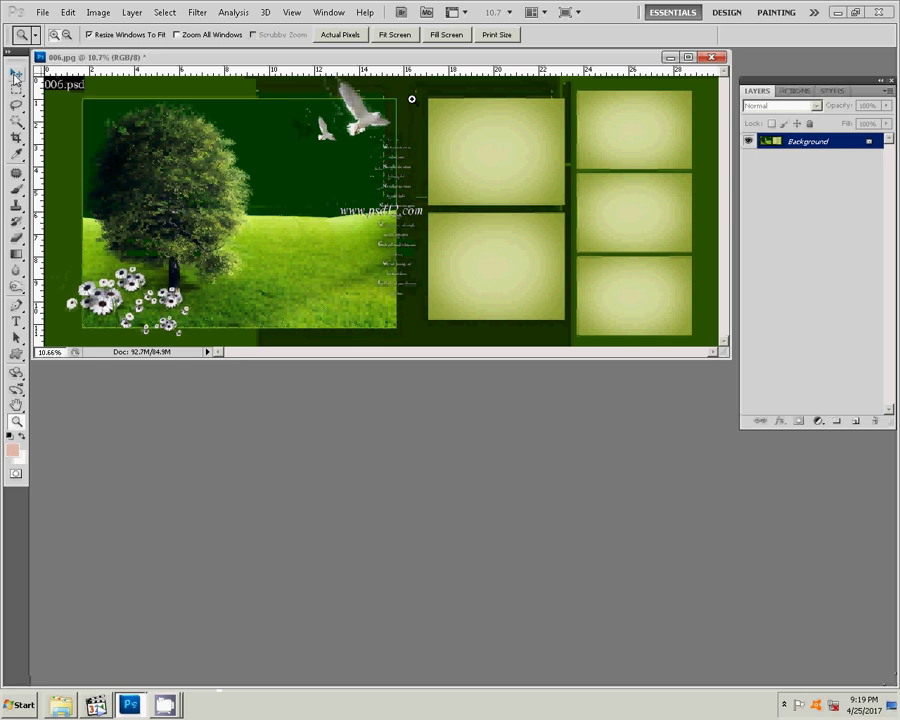
{"action": "key", "text": "v"}
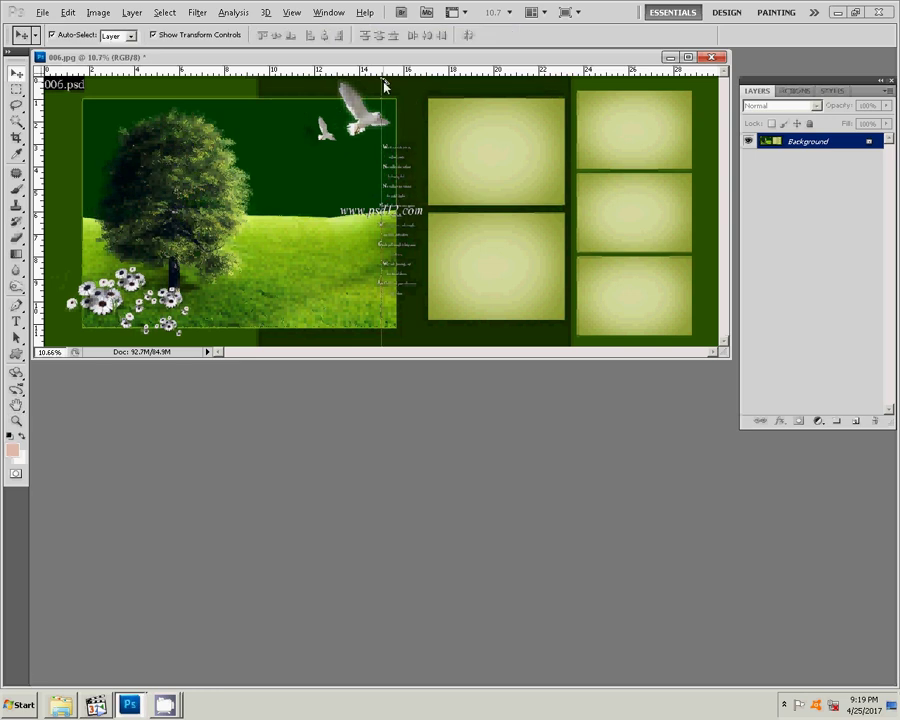
{"action": "left_click_drag", "start_coordinate": [384, 86], "coordinate": [384, 86]}
Cut the right half at the guide, paste it as Layer 1, and realign it over the Background.
{"action": "key", "text": "m"}
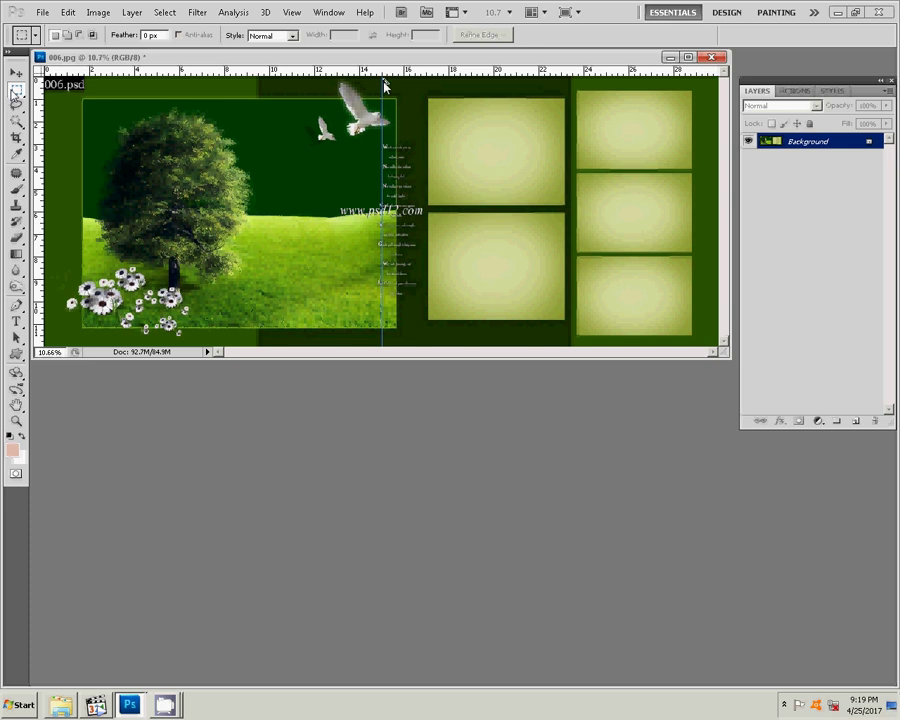
{"action": "scroll", "coordinate": [390, 104], "scroll_direction": "down", "scroll_amount": 1}
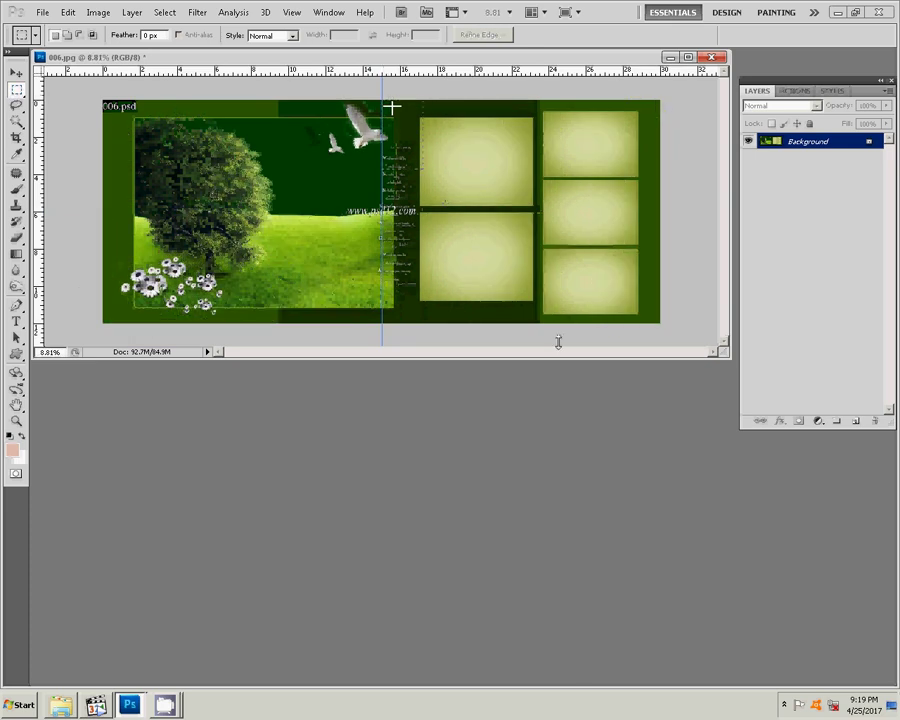
{"action": "left_click_drag", "start_coordinate": [660, 324], "coordinate": [382, 100]}
{"action": "left_click", "coordinate": [67, 12]}
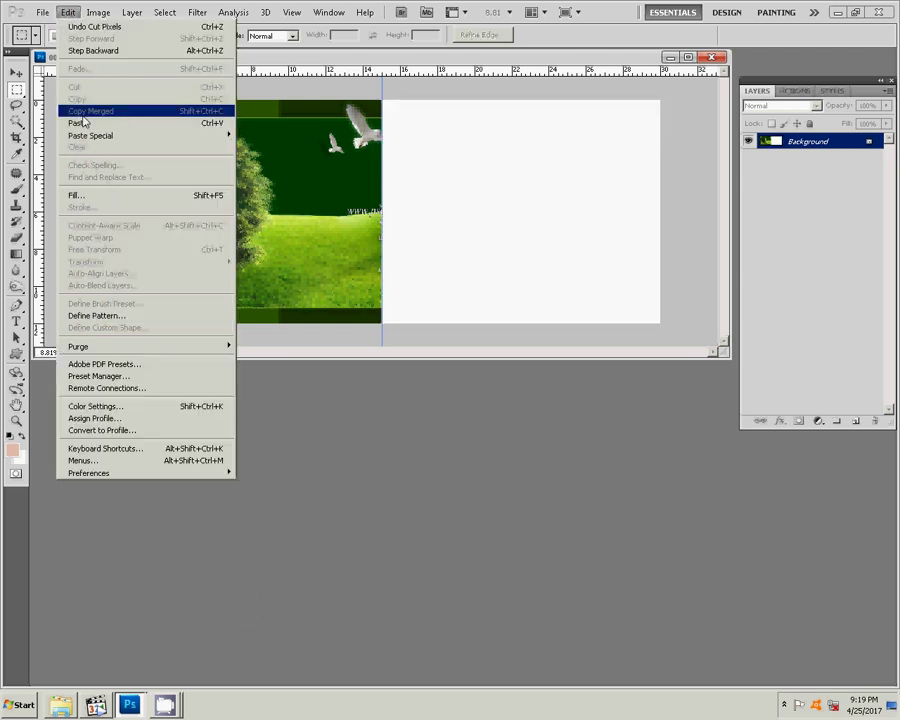
{"action": "left_click", "coordinate": [83, 122]}
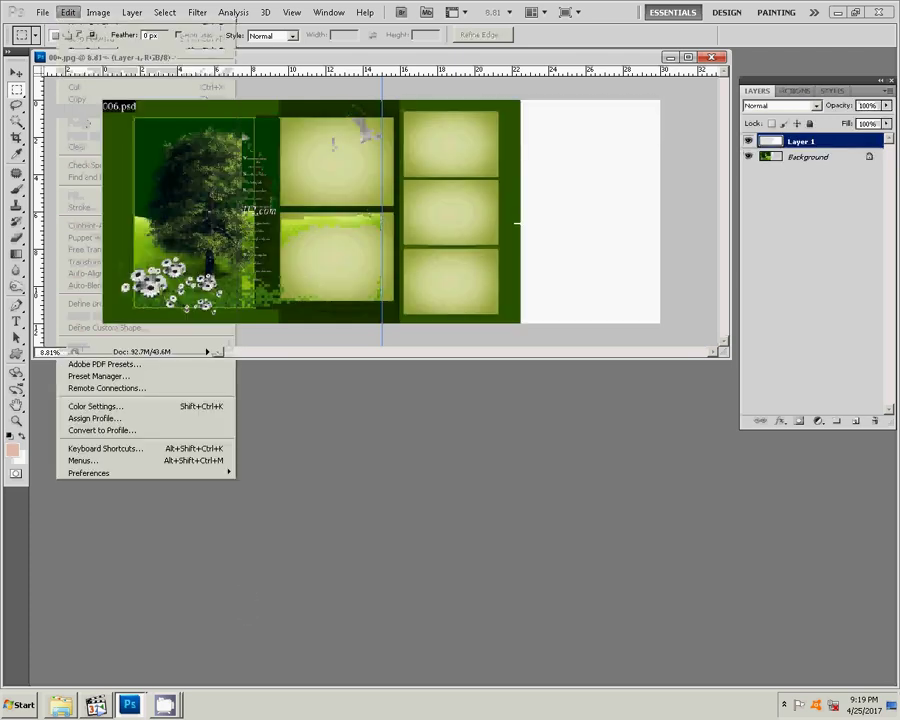
{"action": "left_click", "coordinate": [15, 75]}
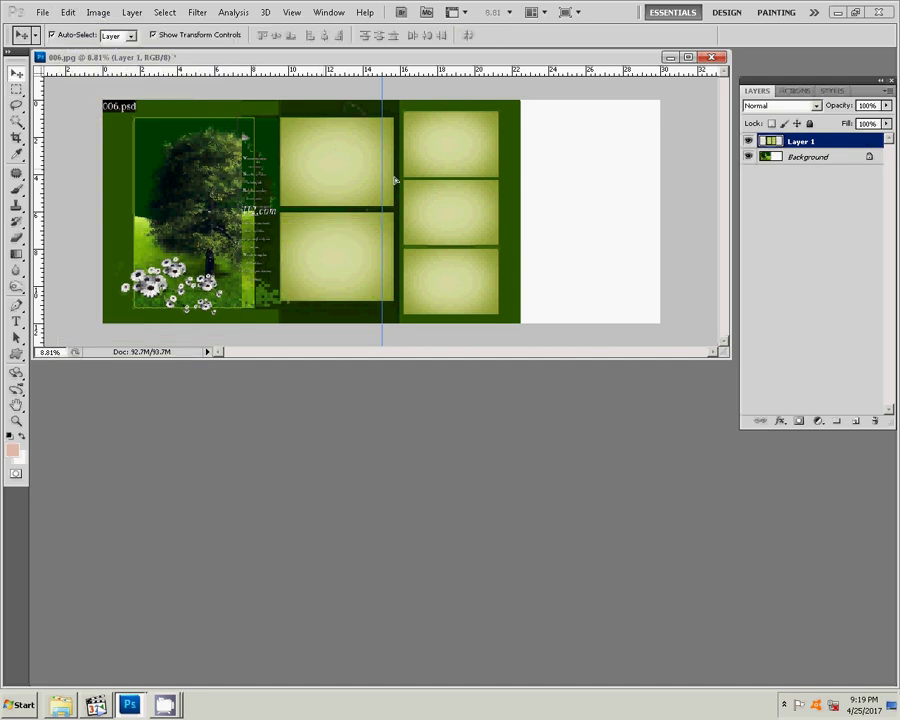
{"action": "left_click_drag", "start_coordinate": [395, 180], "coordinate": [462, 174]}
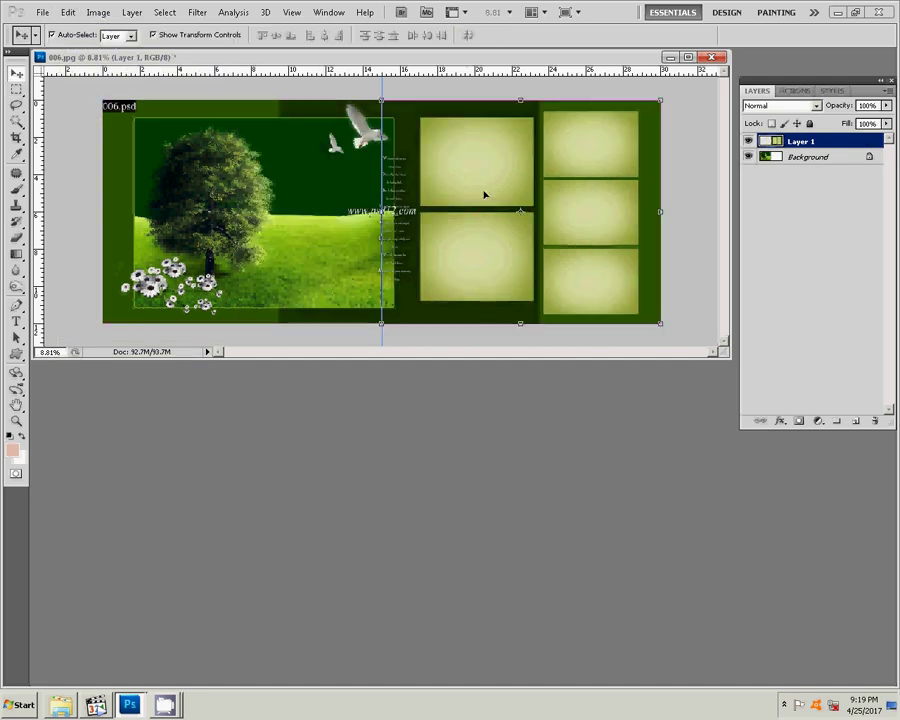
Duplicate Layer 1 as Layer 1 copy.
{"action": "left_click", "coordinate": [98, 12]}
{"action": "mouse_move", "coordinate": [116, 45]}
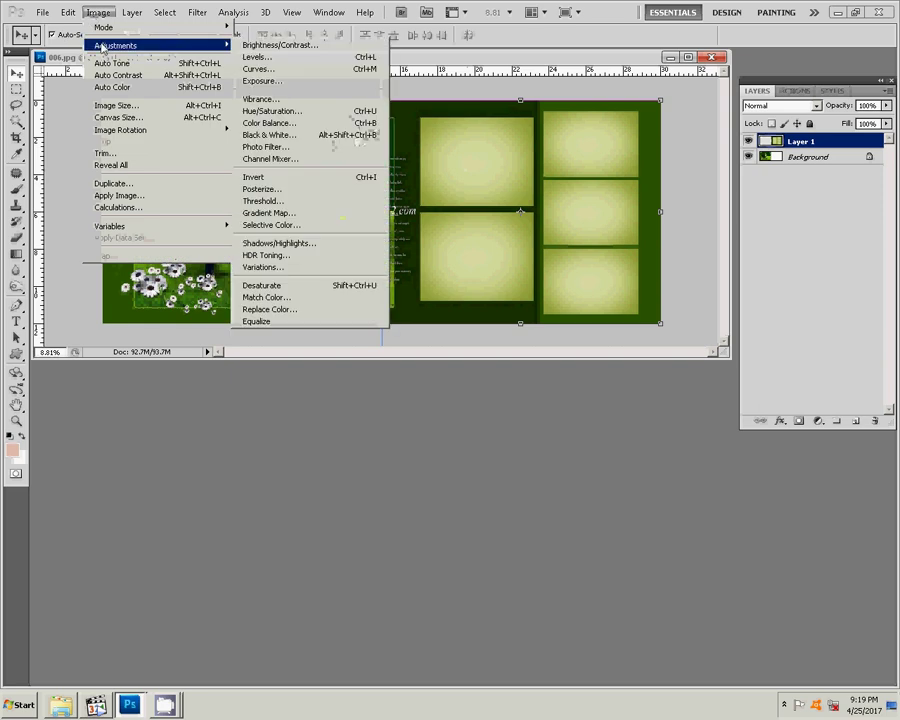
{"action": "mouse_move", "coordinate": [132, 12]}
{"action": "left_click", "coordinate": [144, 40]}
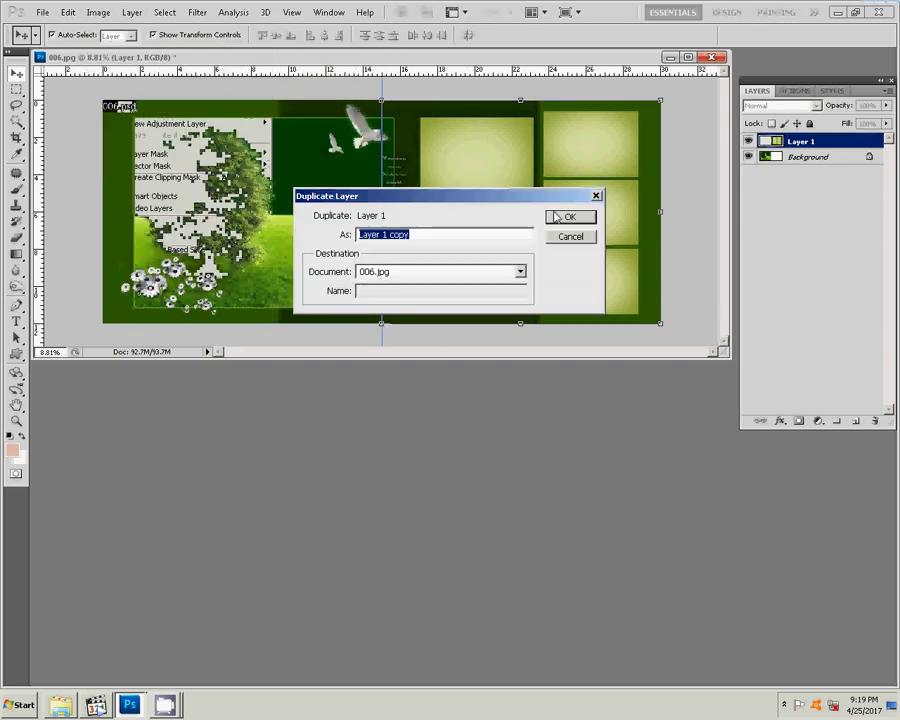
{"action": "left_click", "coordinate": [566, 217]}
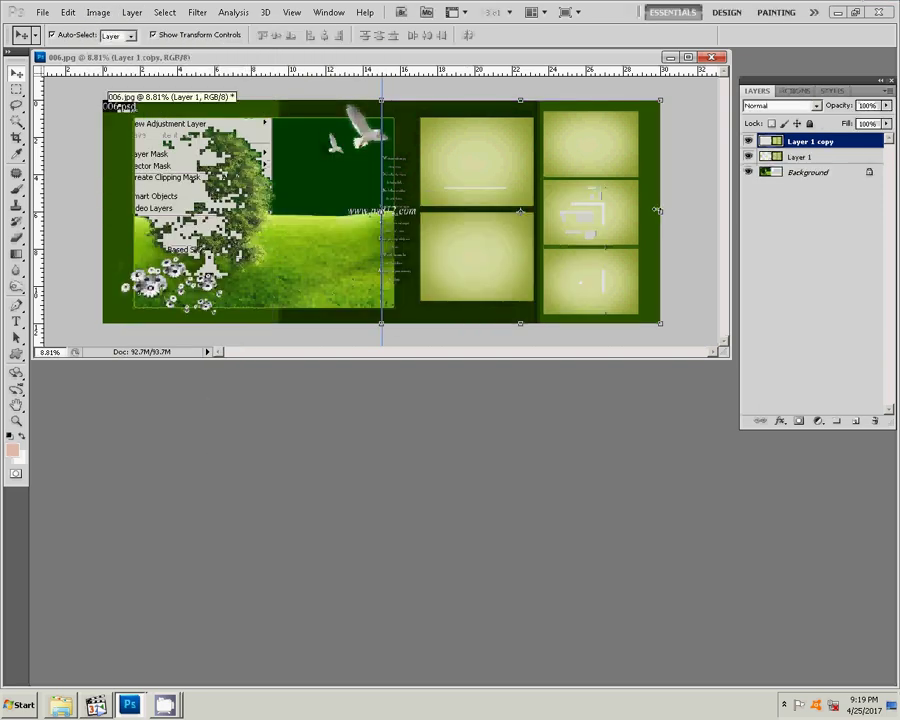
Flip the layer copy horizontally and move it onto the left page.
{"action": "key", "text": "ctrl+t"}
{"action": "right_click", "coordinate": [566, 184]}
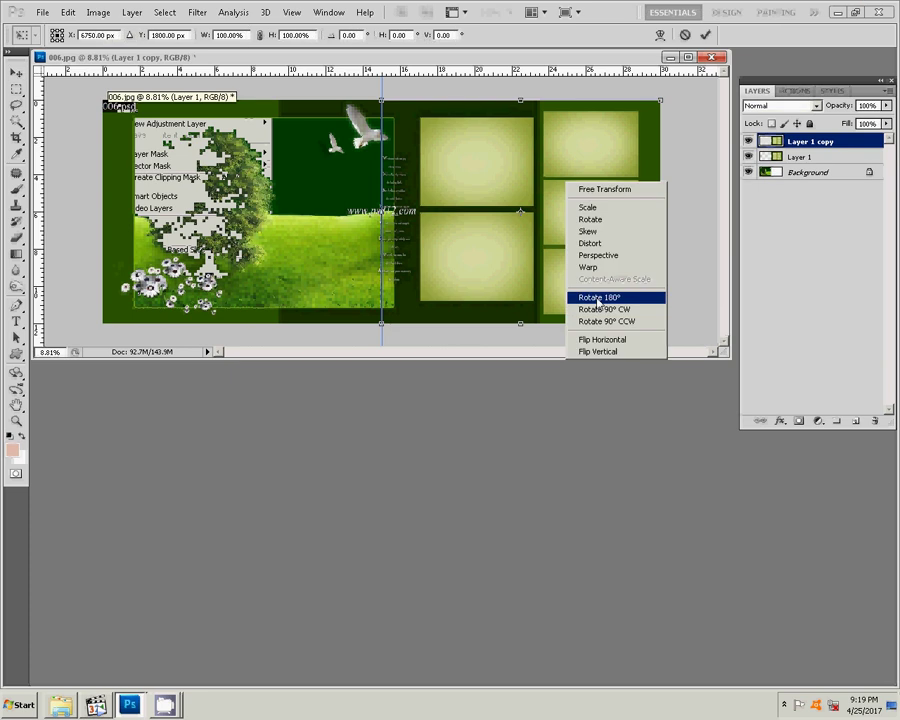
{"action": "left_click", "coordinate": [610, 339]}
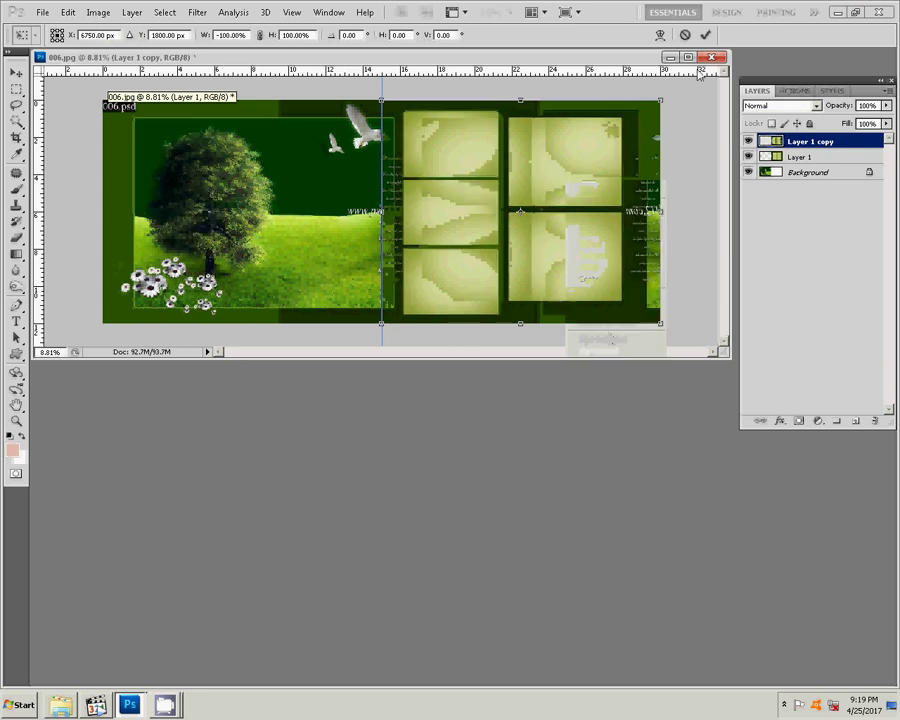
{"action": "key", "text": "Return"}
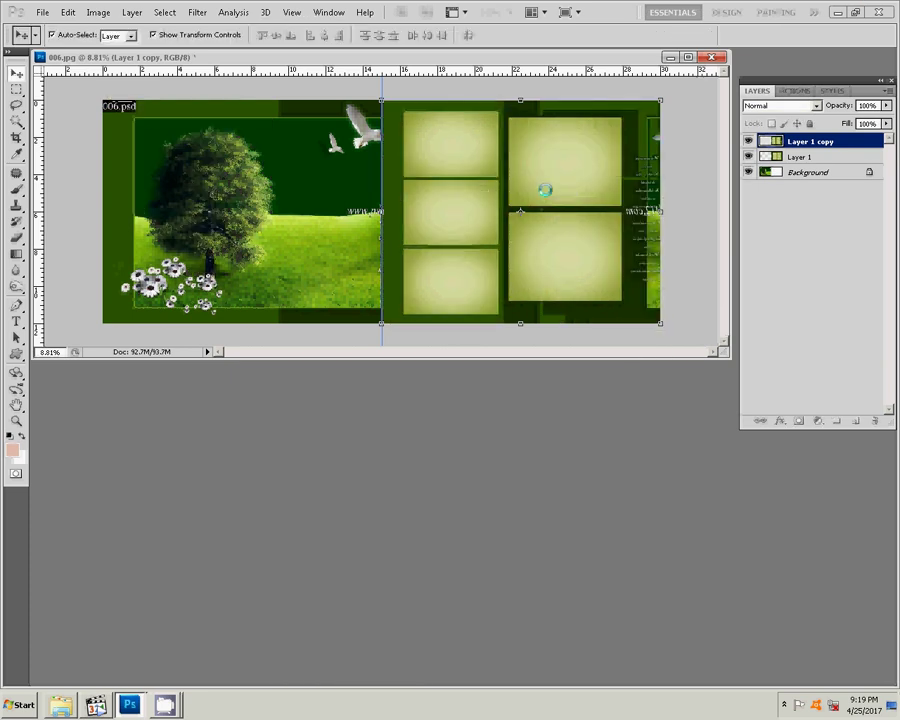
{"action": "left_click_drag", "start_coordinate": [575, 190], "coordinate": [247, 188]}
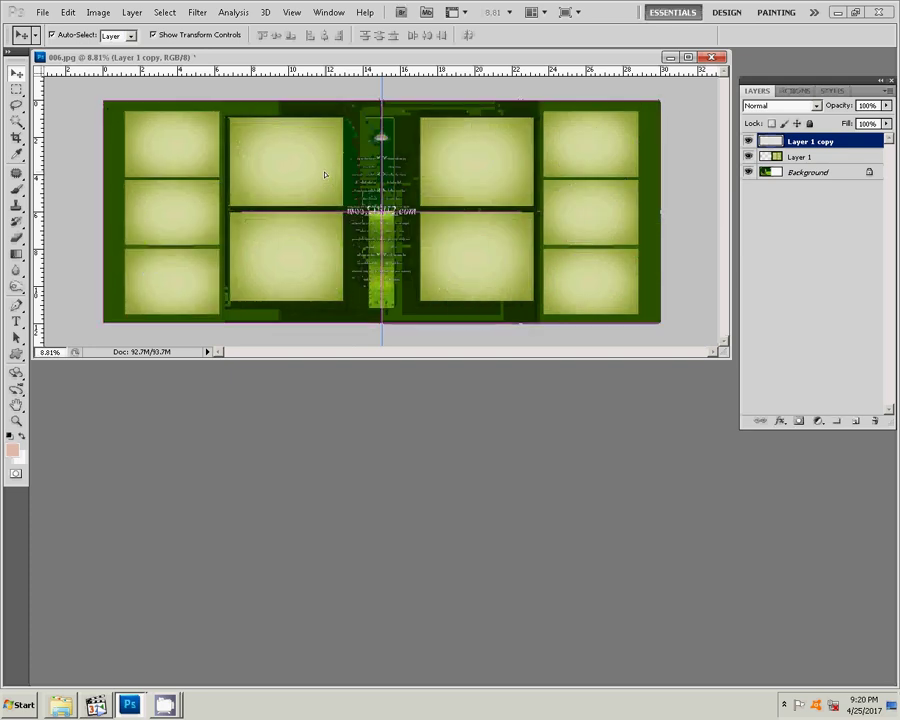
On a new layer, select the centre spine strip and start a Pattern fill layer.
{"action": "left_click", "coordinate": [16, 89]}
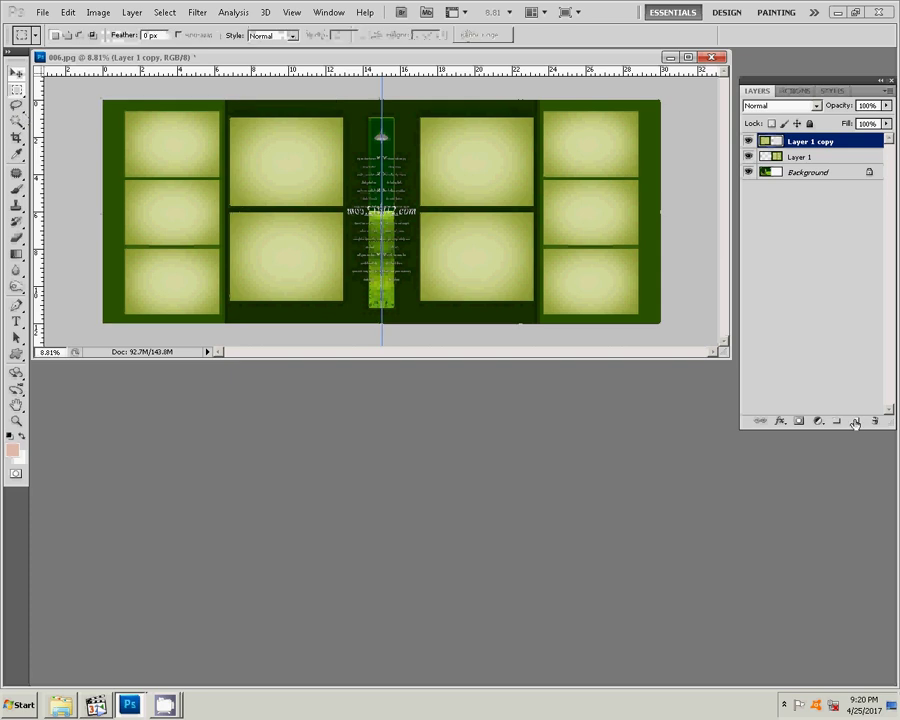
{"action": "left_click", "coordinate": [856, 421]}
{"action": "left_click_drag", "start_coordinate": [345, 100], "coordinate": [417, 325]}
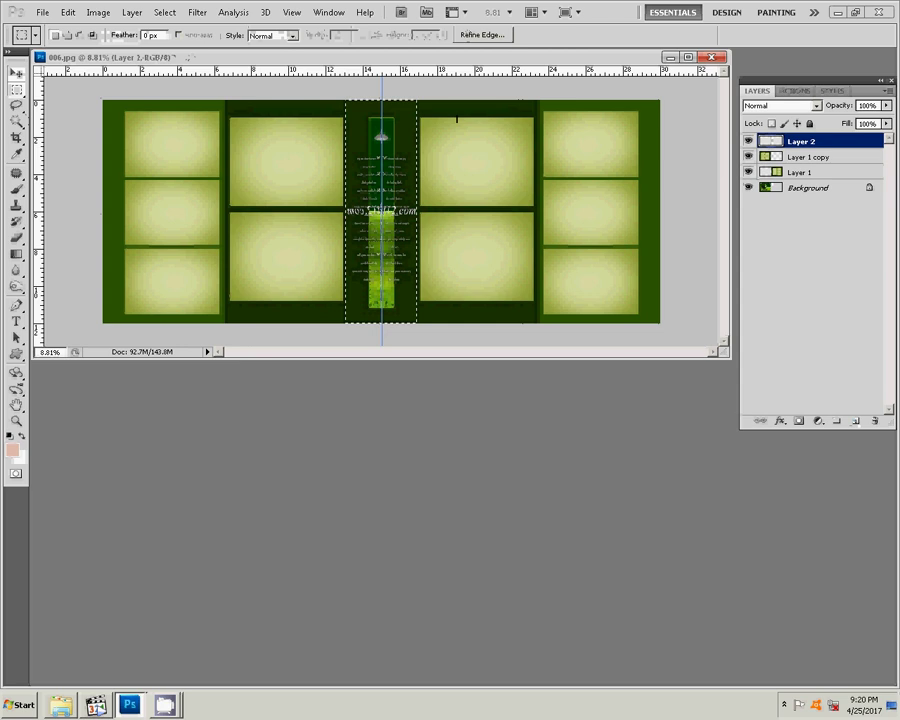
{"action": "left_click", "coordinate": [818, 421]}
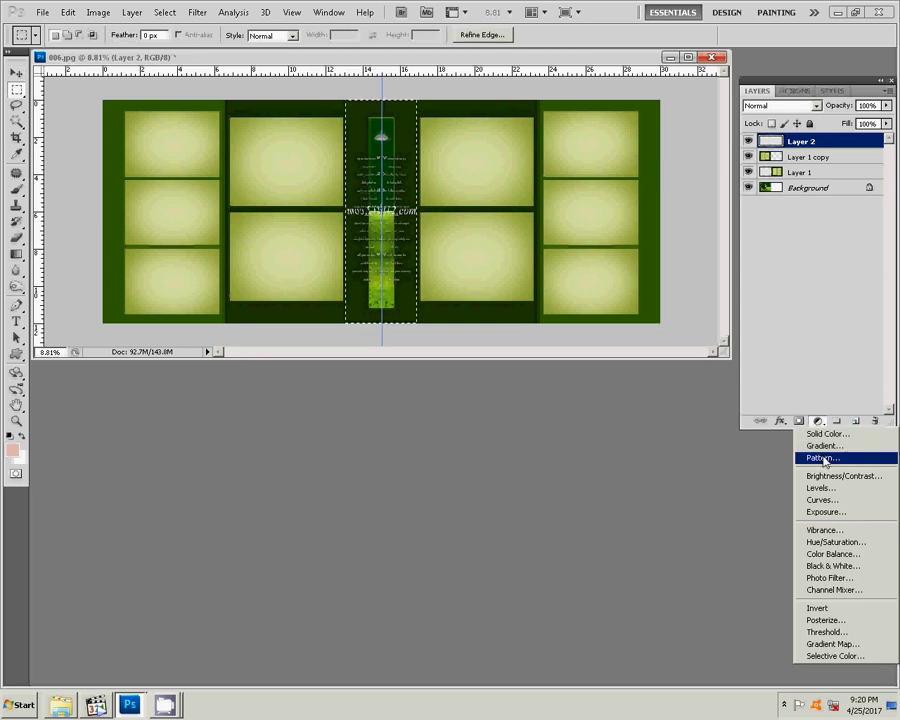
{"action": "left_click", "coordinate": [820, 458]}
Load the Artist Surfaces patterns and apply the blocky white-grey texture to the strip.
{"action": "left_click", "coordinate": [386, 253]}
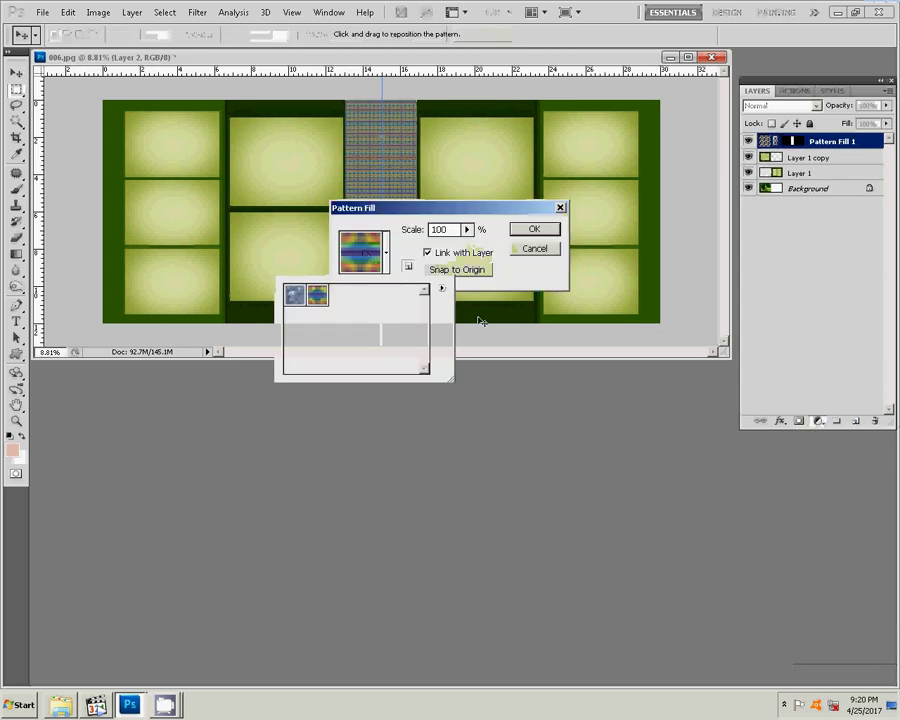
{"action": "left_click", "coordinate": [443, 290]}
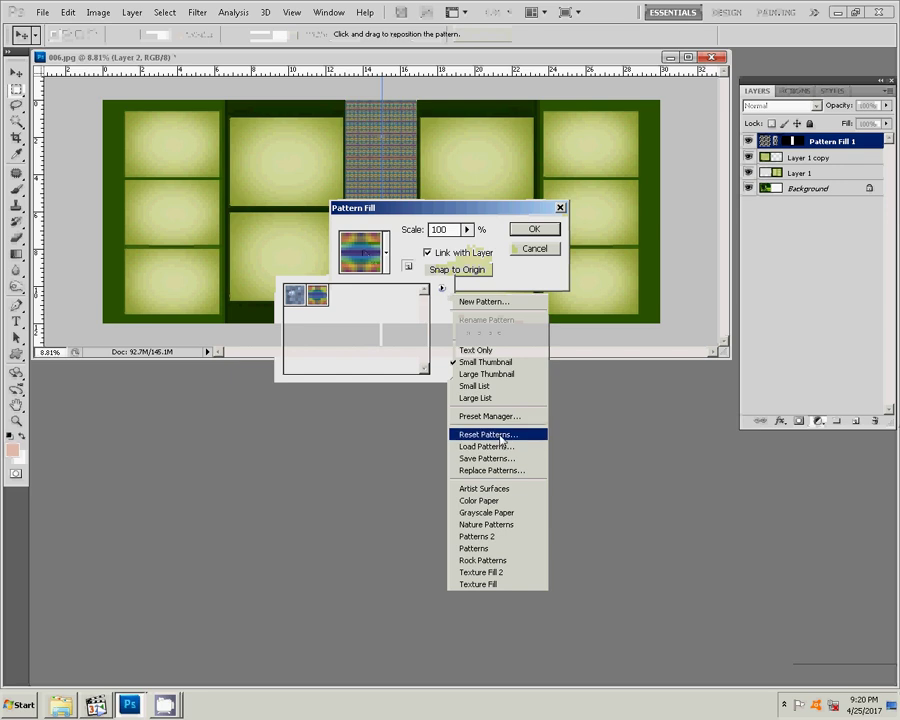
{"action": "left_click", "coordinate": [486, 488]}
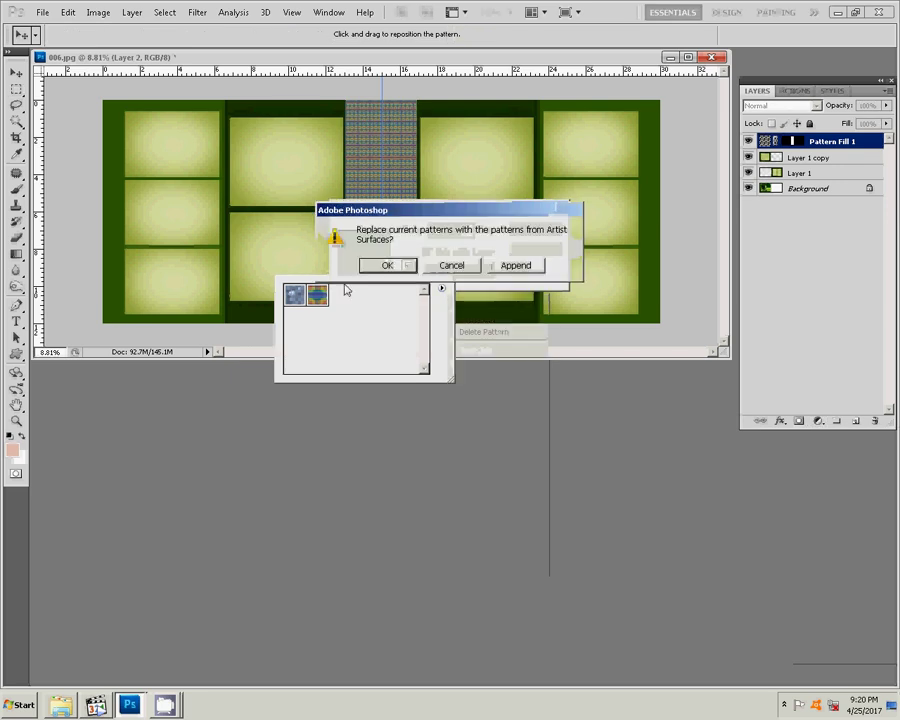
{"action": "left_click", "coordinate": [372, 263]}
{"action": "left_click", "coordinate": [316, 318]}
{"action": "left_click", "coordinate": [362, 340]}
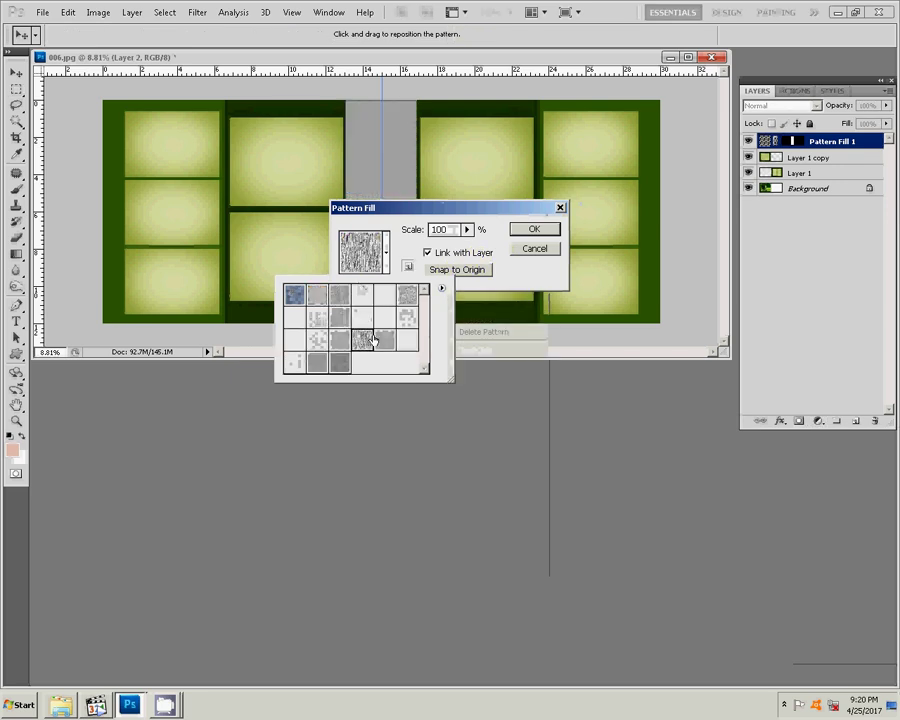
{"action": "left_click", "coordinate": [407, 295]}
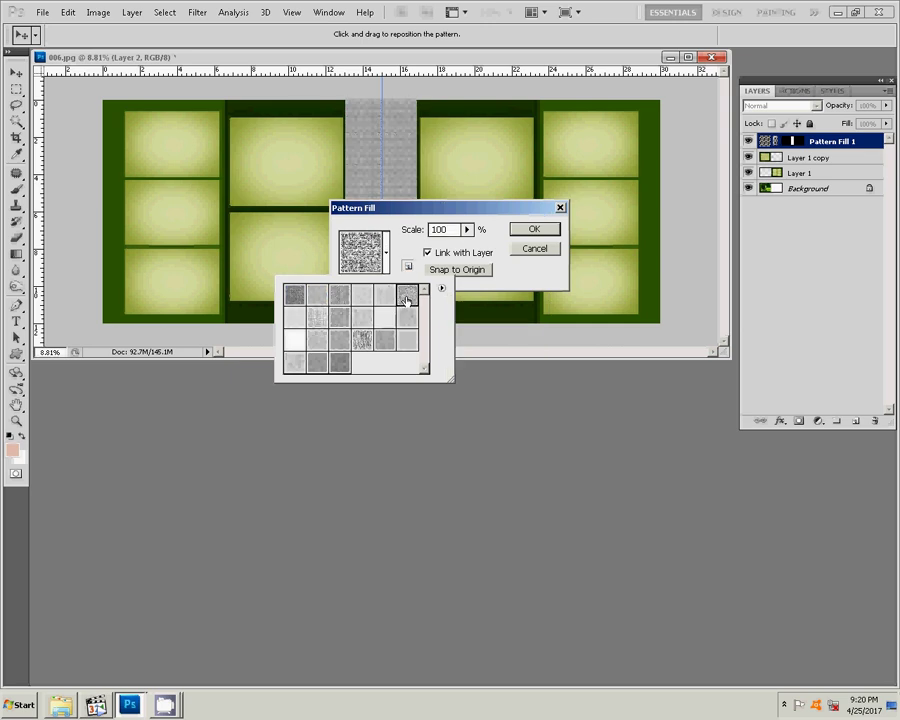
{"action": "left_click", "coordinate": [407, 317]}
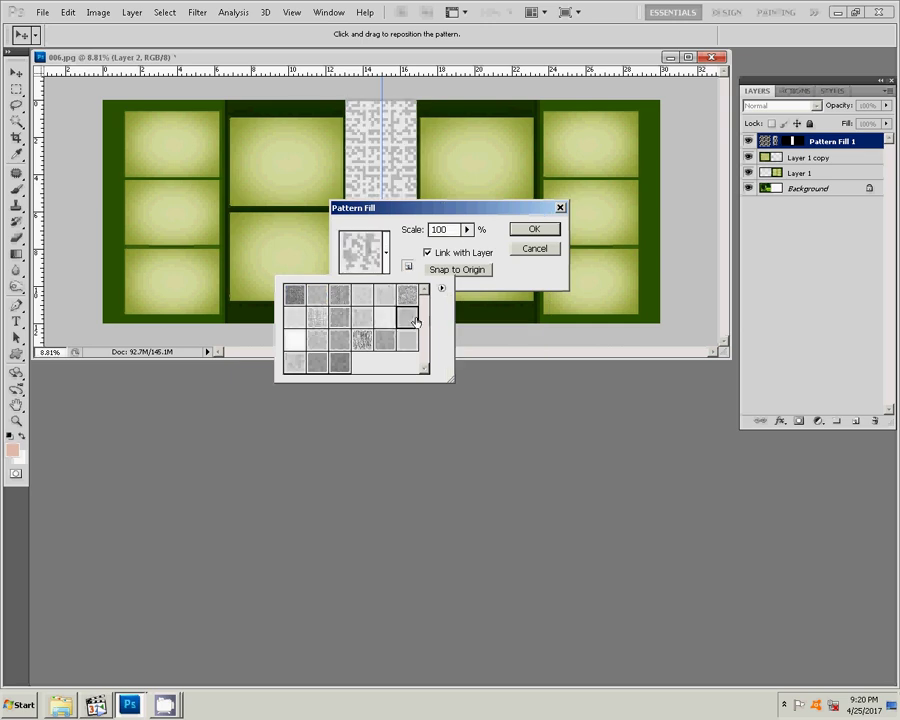
{"action": "left_click", "coordinate": [535, 230]}
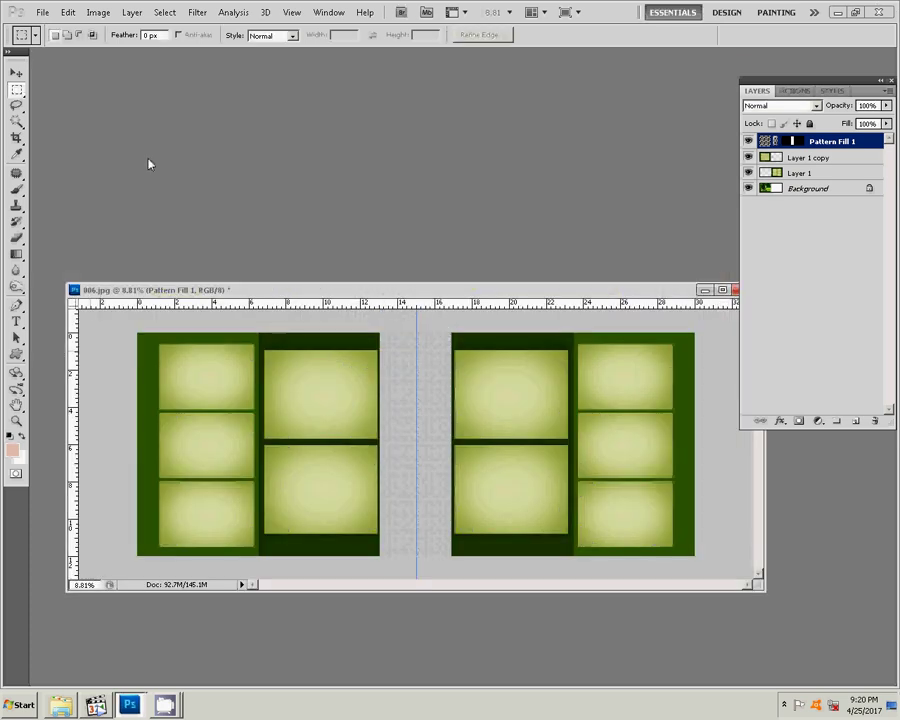
Browse Computer to the contents of Local Disk (H:).
{"action": "left_click", "coordinate": [58, 703]}
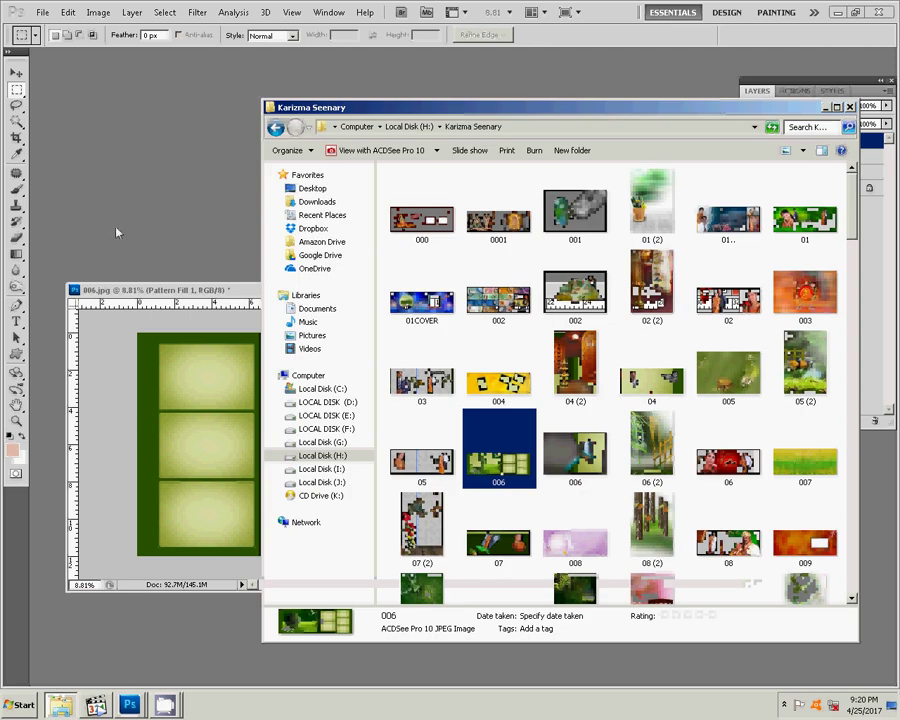
{"action": "key", "text": "super"}
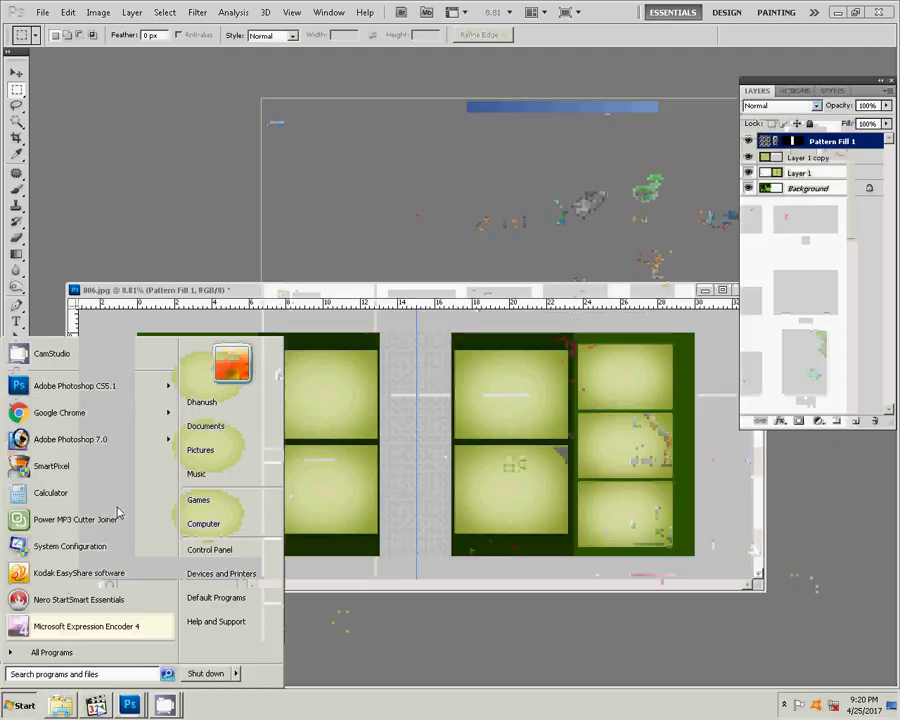
{"action": "left_click", "coordinate": [235, 523]}
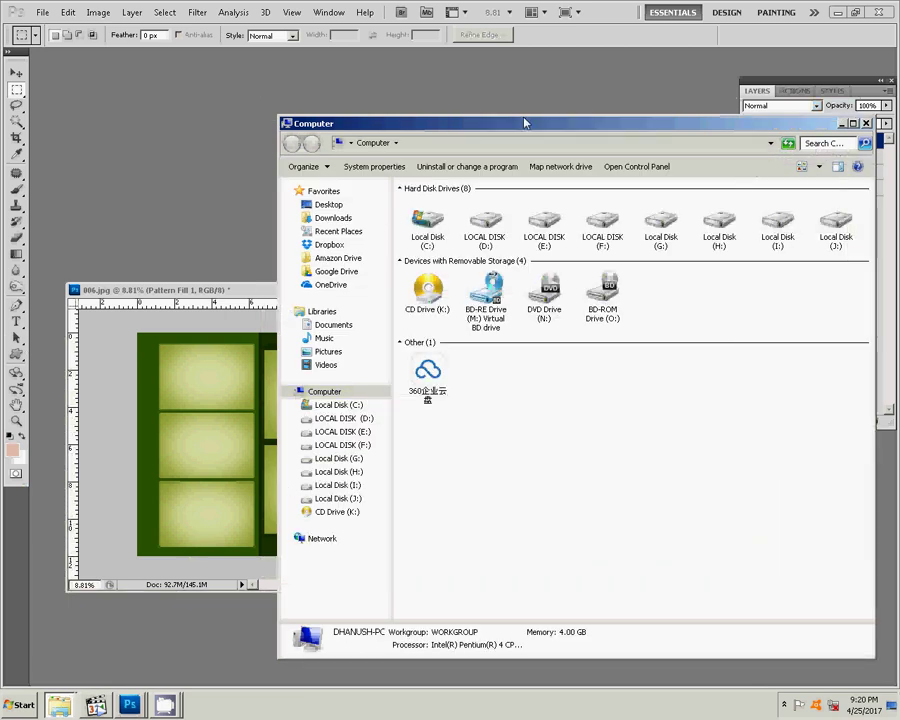
{"action": "left_click_drag", "start_coordinate": [553, 124], "coordinate": [483, 96]}
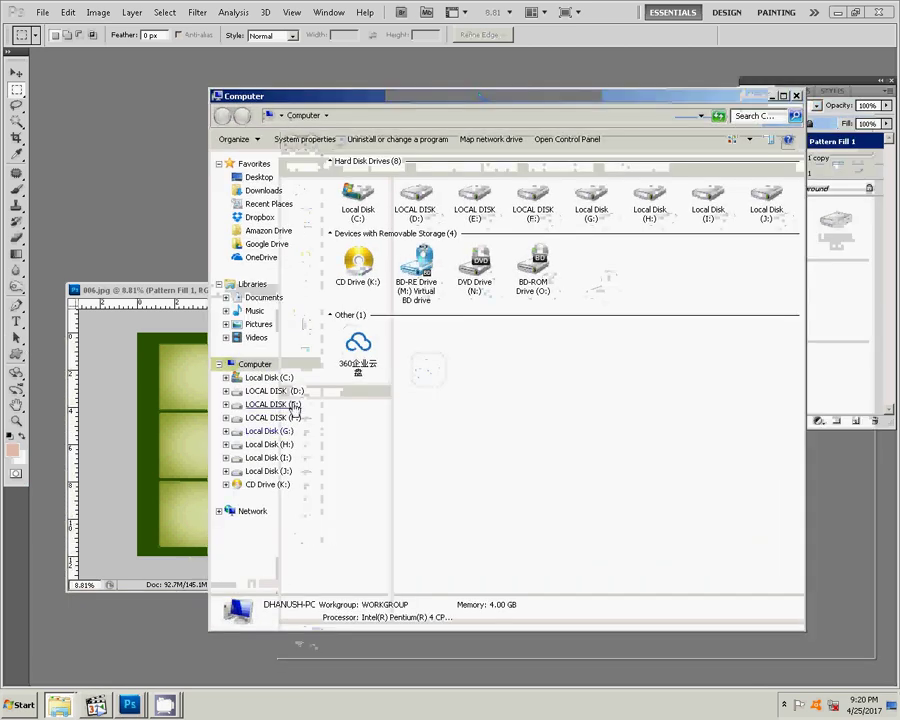
{"action": "left_click", "coordinate": [293, 405]}
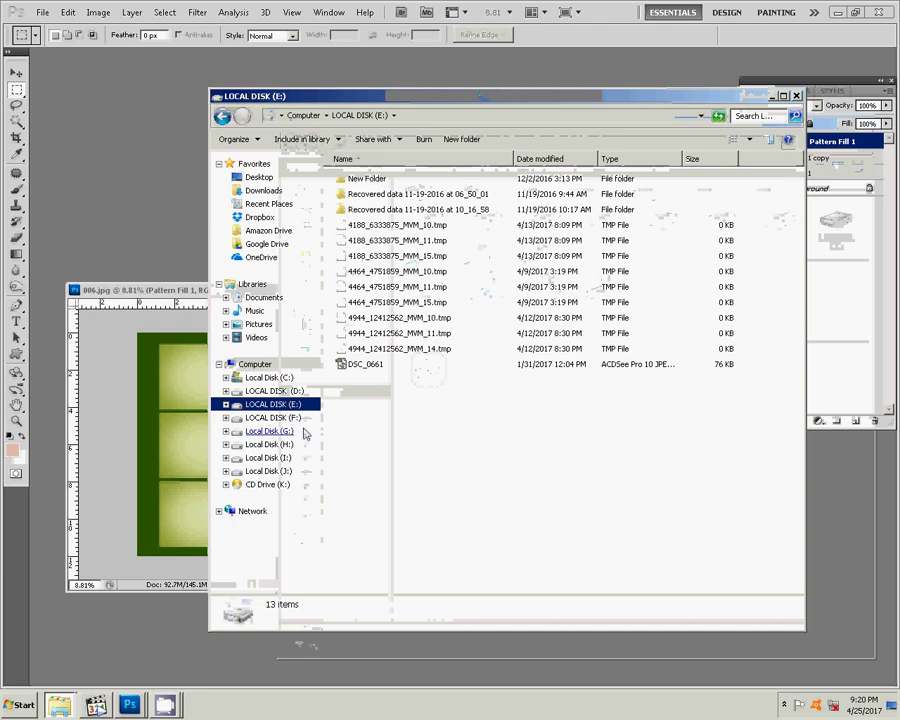
{"action": "left_click", "coordinate": [287, 445]}
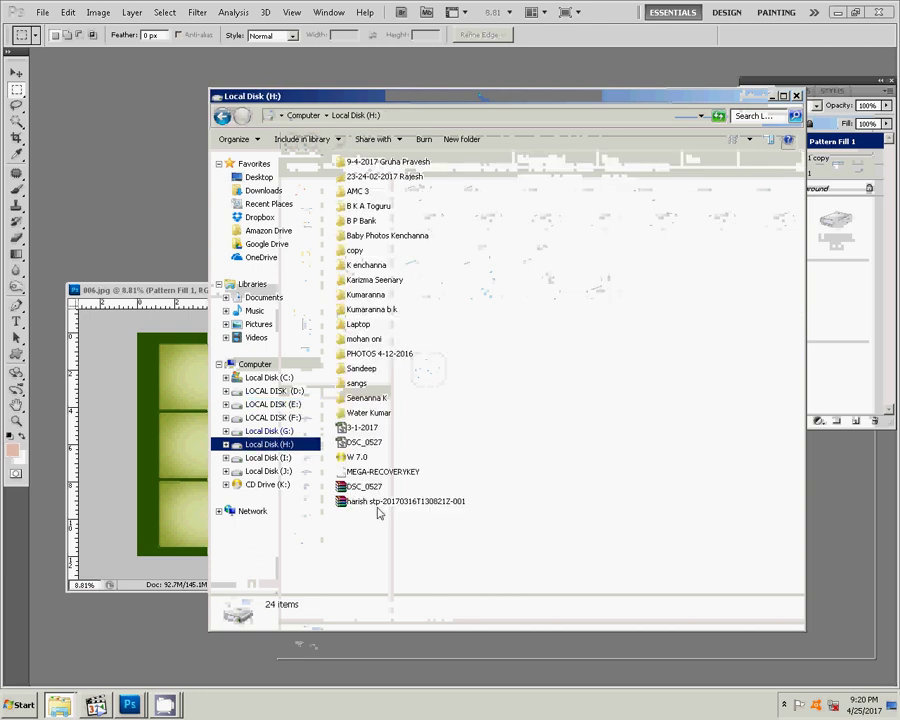
Open the Water Kumar folder and select wp_ss_20170408_0039 and wp_ss_20170408_0038.
{"action": "left_click", "coordinate": [374, 414]}
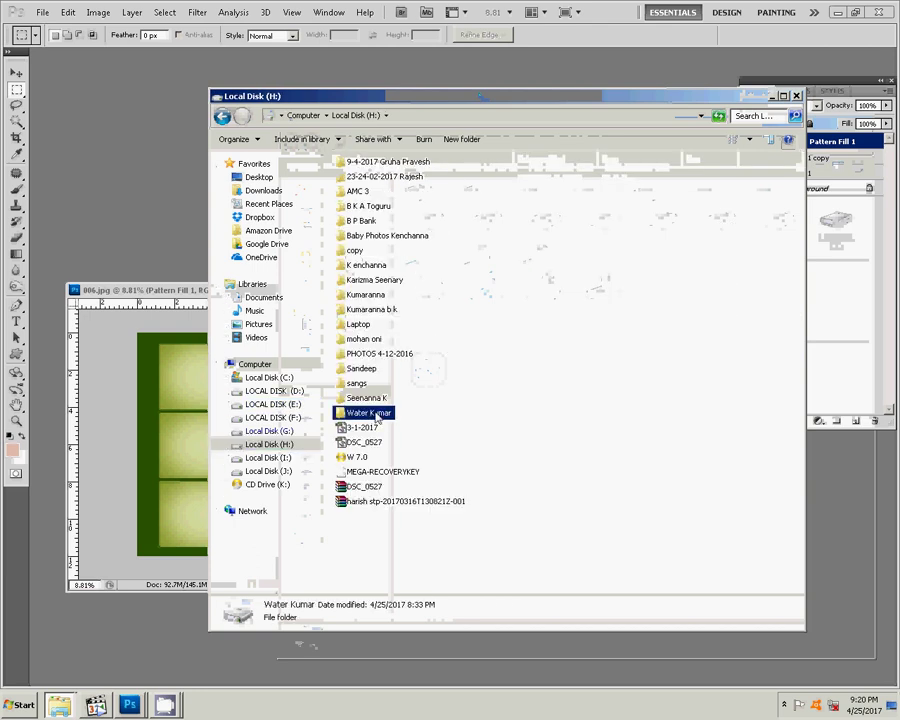
{"action": "double_click", "coordinate": [376, 415]}
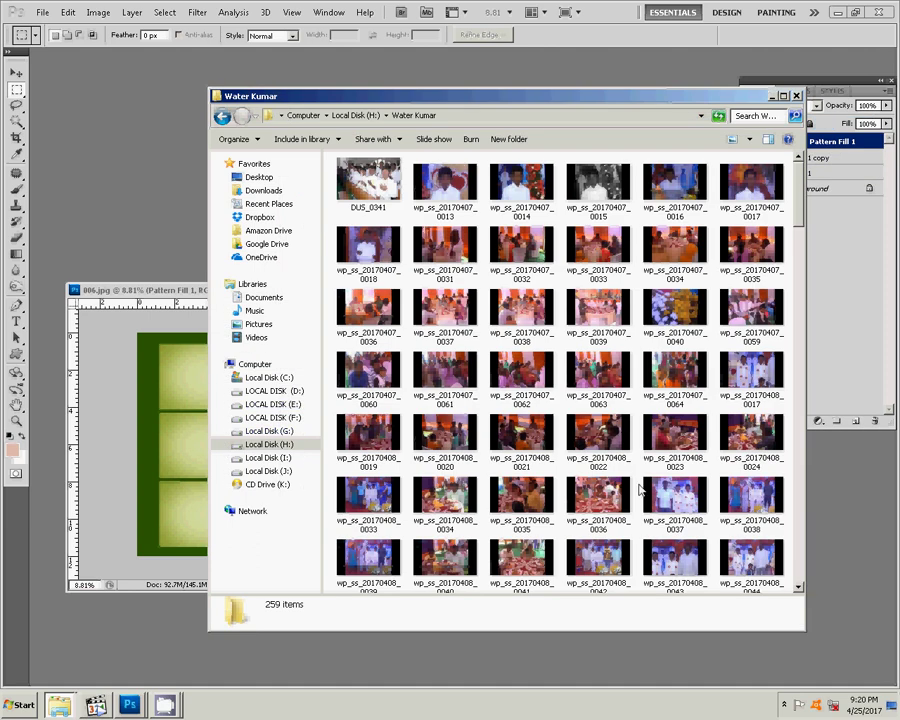
{"action": "left_click", "coordinate": [400, 580]}
{"action": "left_click", "coordinate": [757, 503], "text": "ctrl"}
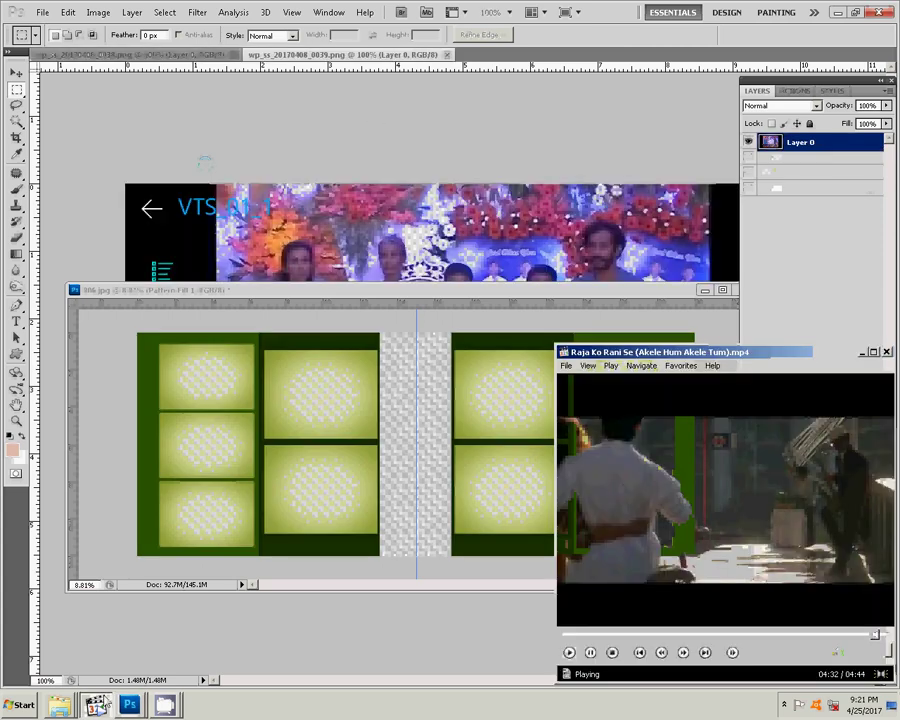
Play the Kurukshetra video from the Downloads folder, then minimise the folder window.
{"action": "key", "text": "super"}
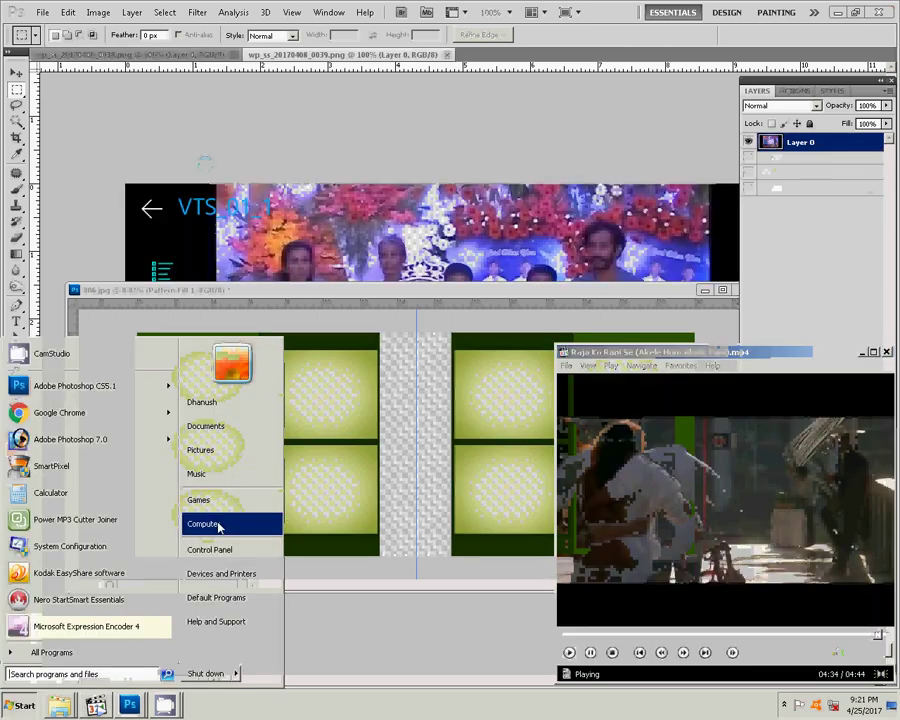
{"action": "left_click", "coordinate": [205, 404]}
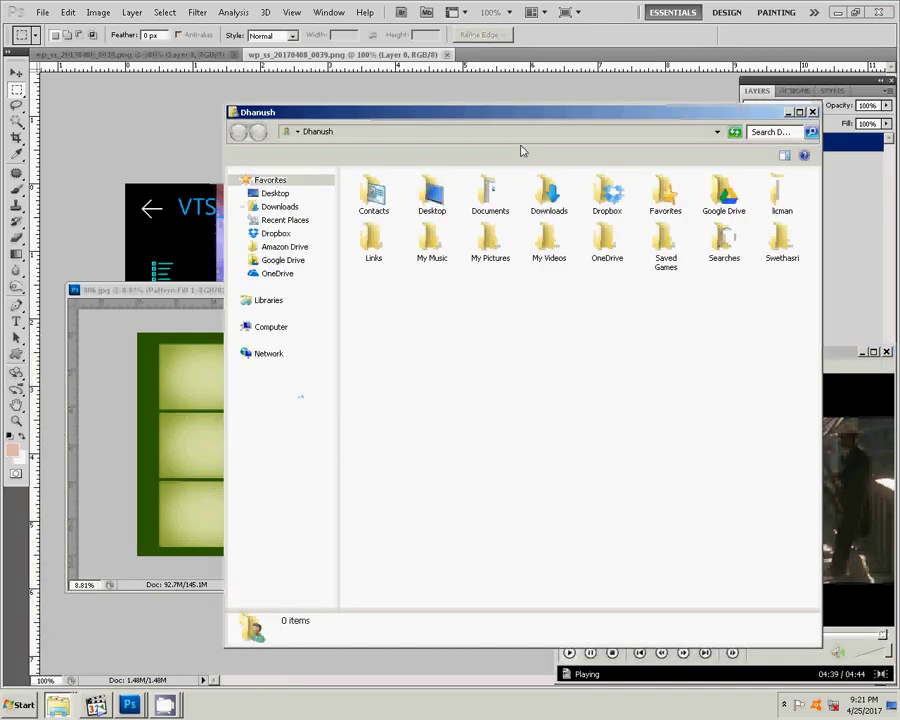
{"action": "left_click_drag", "start_coordinate": [427, 107], "coordinate": [273, 80]}
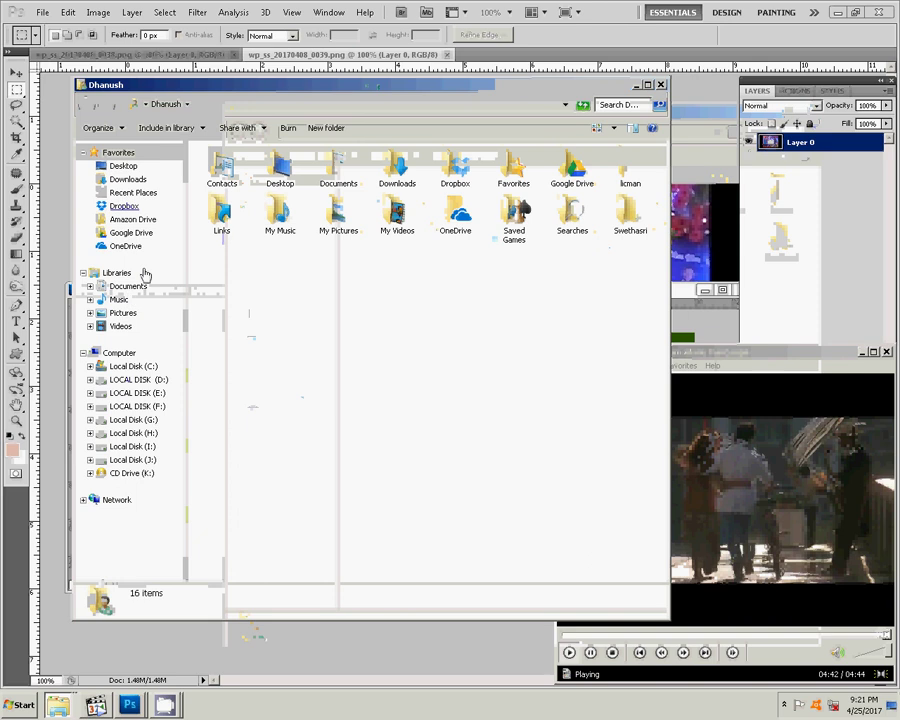
{"action": "left_click", "coordinate": [126, 179]}
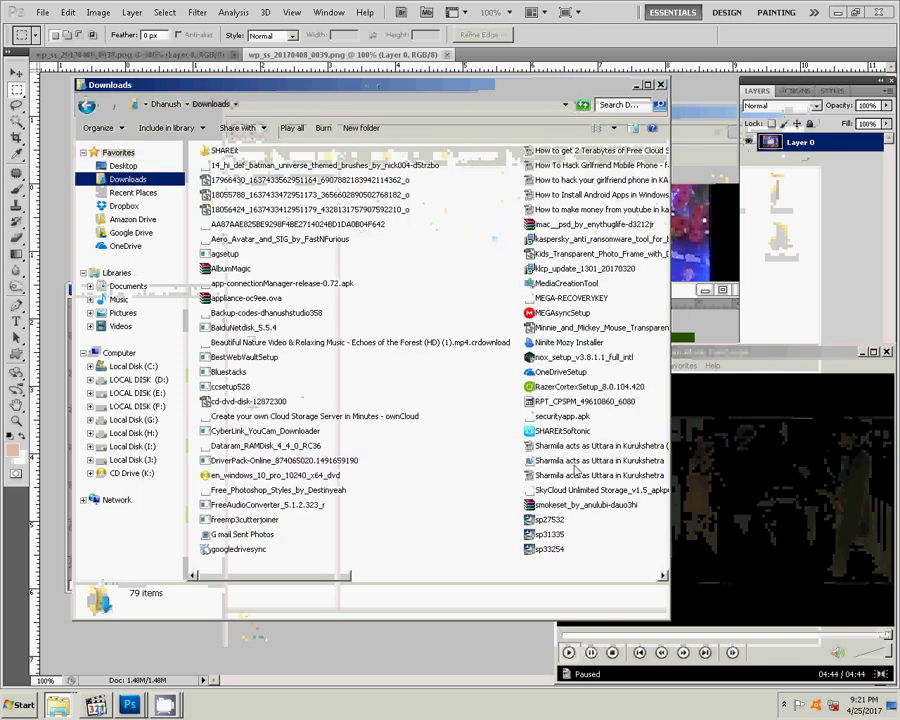
{"action": "left_click", "coordinate": [576, 461]}
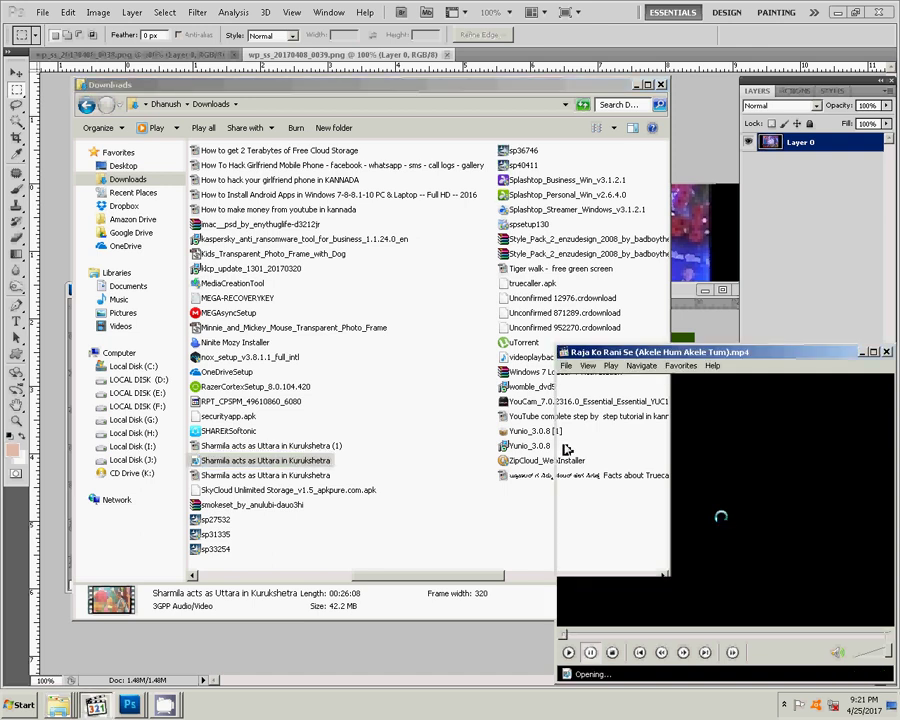
{"action": "left_click", "coordinate": [636, 86]}
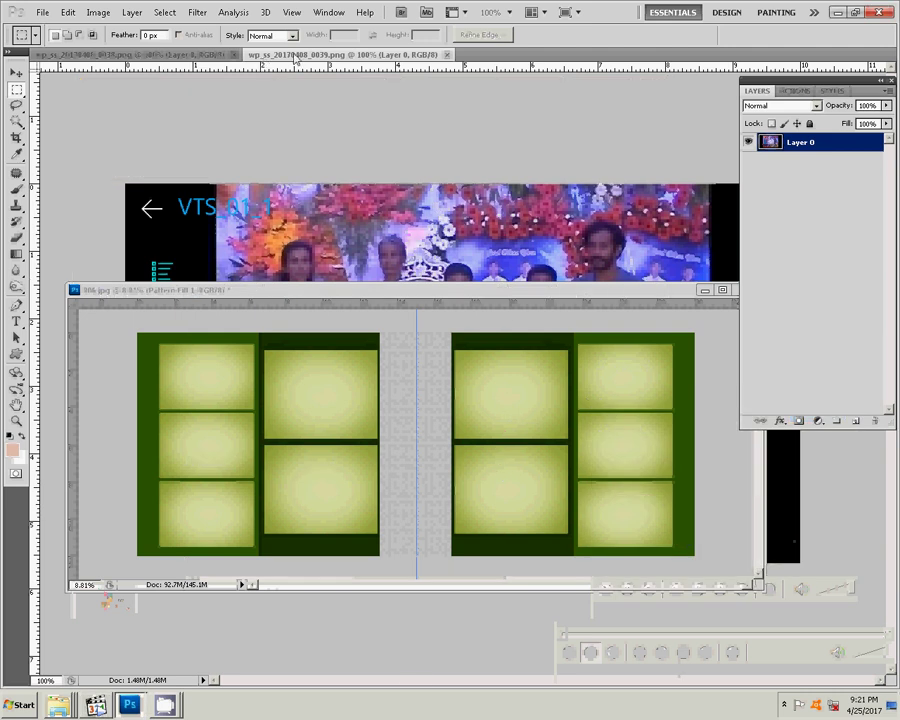
Float wp_ss_20170408_0039 in its own window and close wp_ss_20170408_0038.
{"action": "left_click_drag", "start_coordinate": [297, 62], "coordinate": [252, 172]}
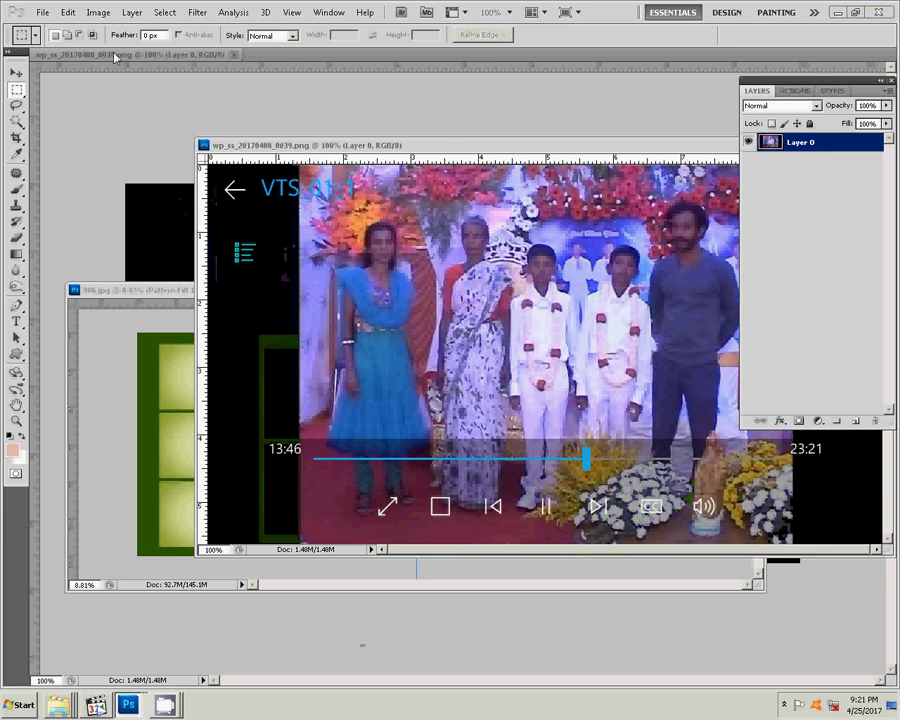
{"action": "left_click", "coordinate": [115, 57]}
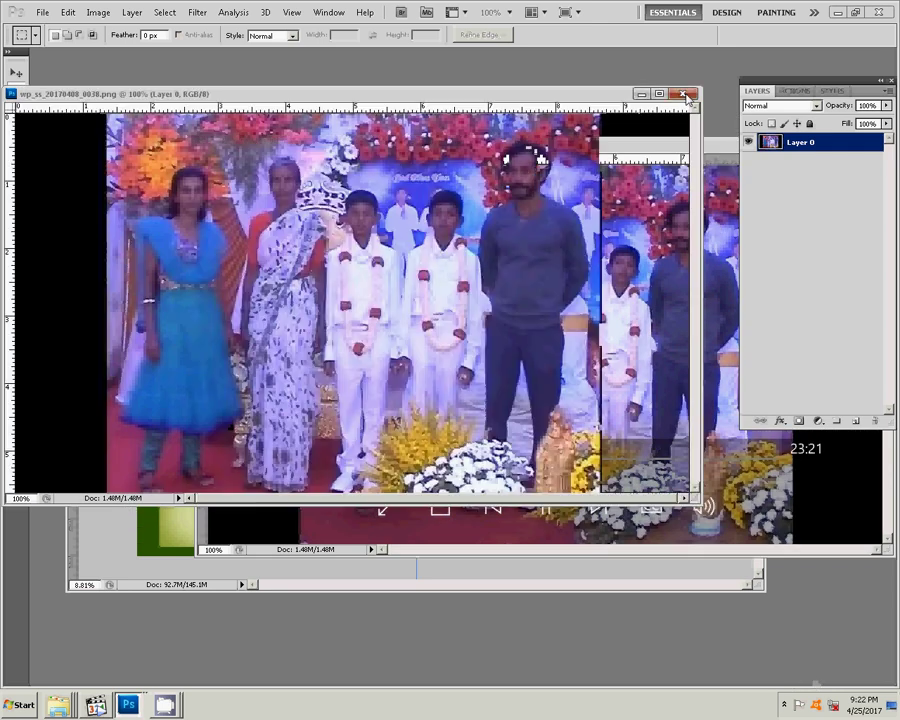
{"action": "left_click", "coordinate": [686, 95]}
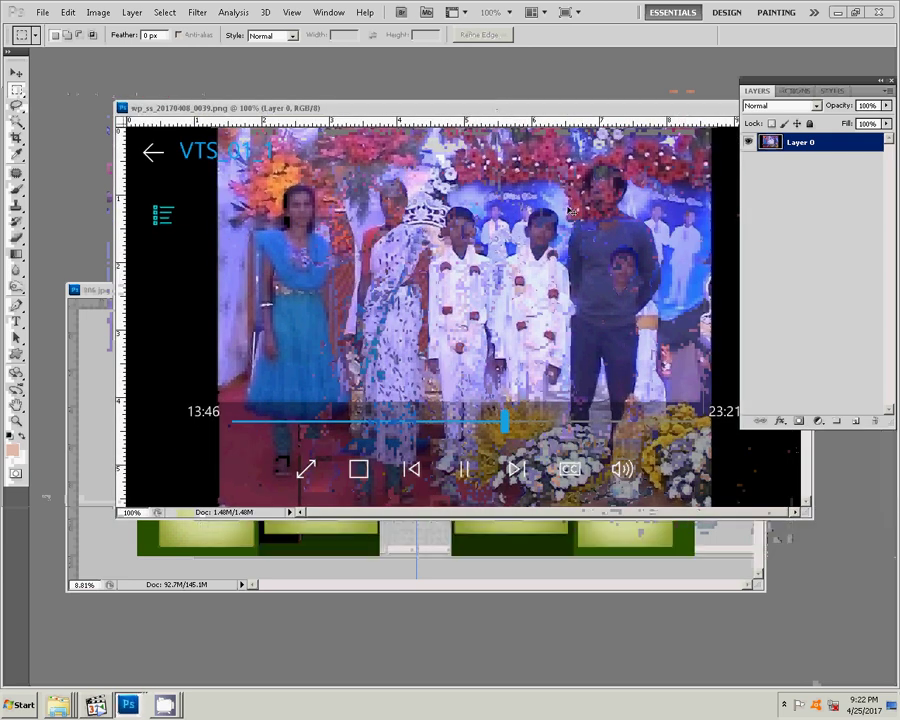
Set the highlights' Yellow–Blue balance to −36 and marquee the photo without its black borders.
{"action": "key", "text": "ctrl+b"}
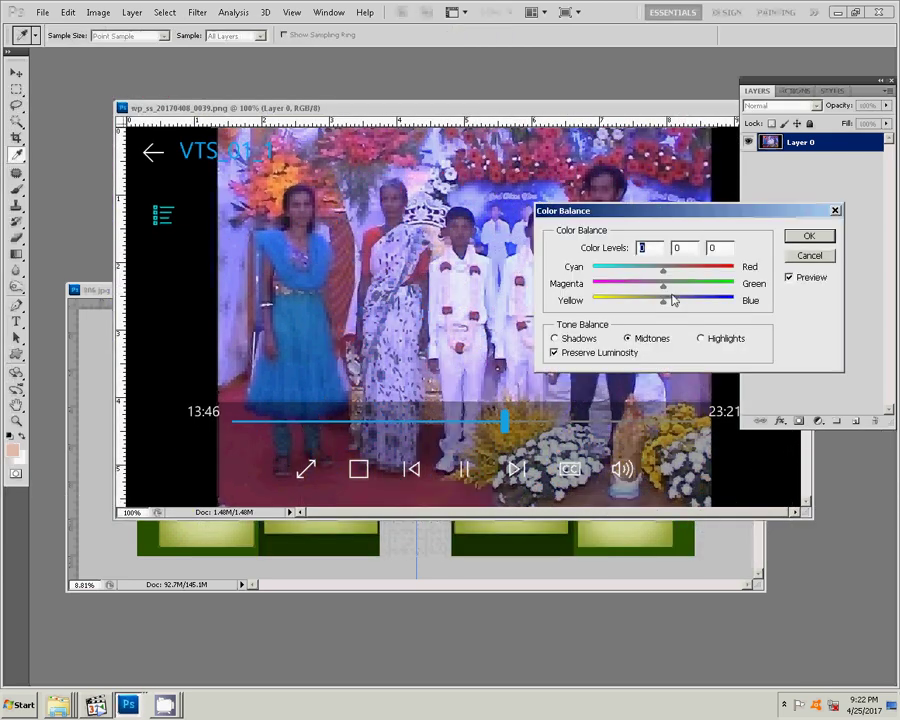
{"action": "left_click", "coordinate": [700, 338]}
{"action": "mouse_move", "coordinate": [661, 300]}
{"action": "left_mouse_down"}
{"action": "mouse_move", "coordinate": [629, 307]}
{"action": "mouse_move", "coordinate": [655, 290]}
{"action": "mouse_move", "coordinate": [675, 293]}
{"action": "mouse_move", "coordinate": [665, 291]}
{"action": "left_mouse_up"}
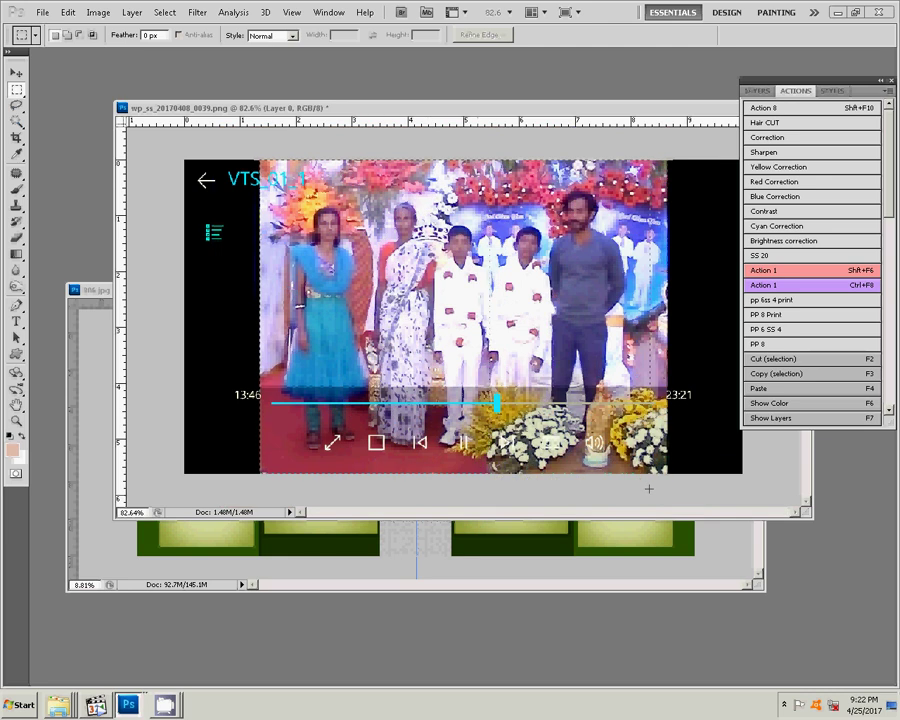
{"action": "left_click_drag", "start_coordinate": [661, 490], "coordinate": [661, 490]}
Close the edited screenshot without saving and return to 006.jpg.
{"action": "key", "text": "ctrl+w"}
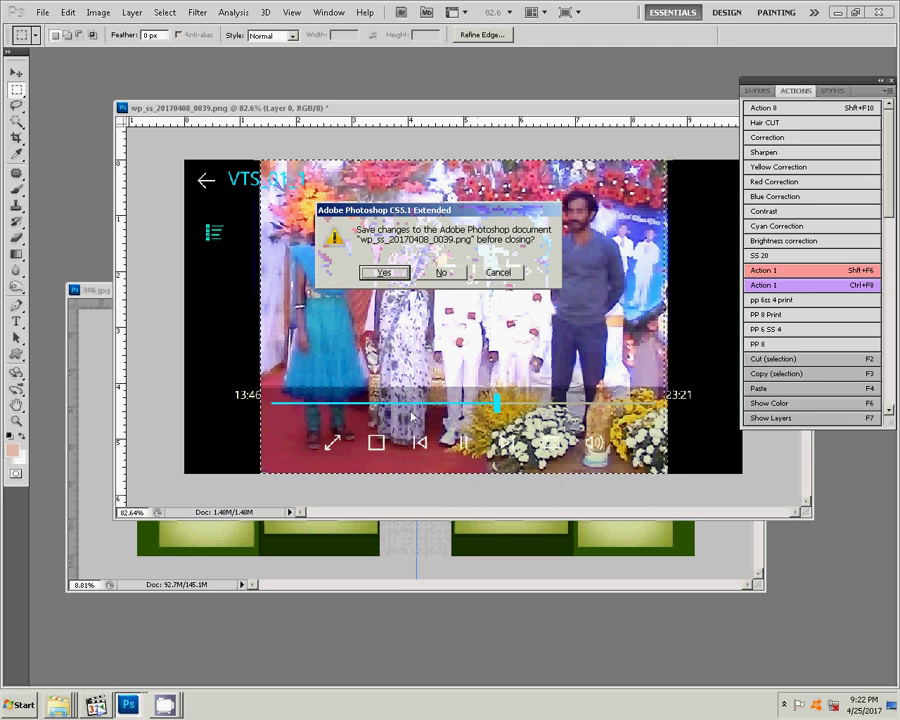
{"action": "left_click", "coordinate": [441, 272]}
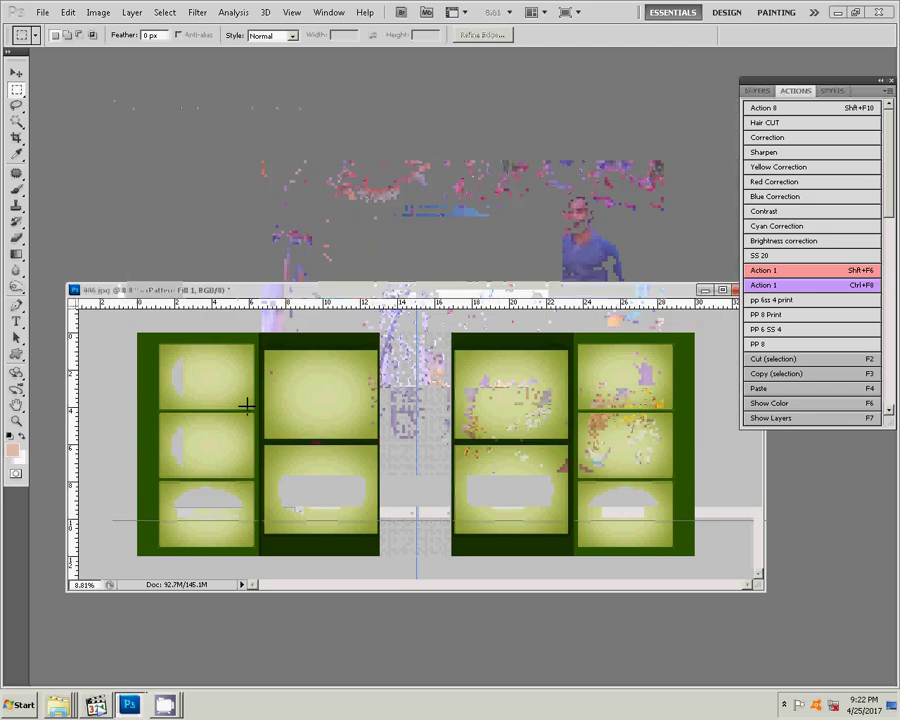
{"action": "key", "text": "v"}
{"action": "left_click", "coordinate": [318, 378]}
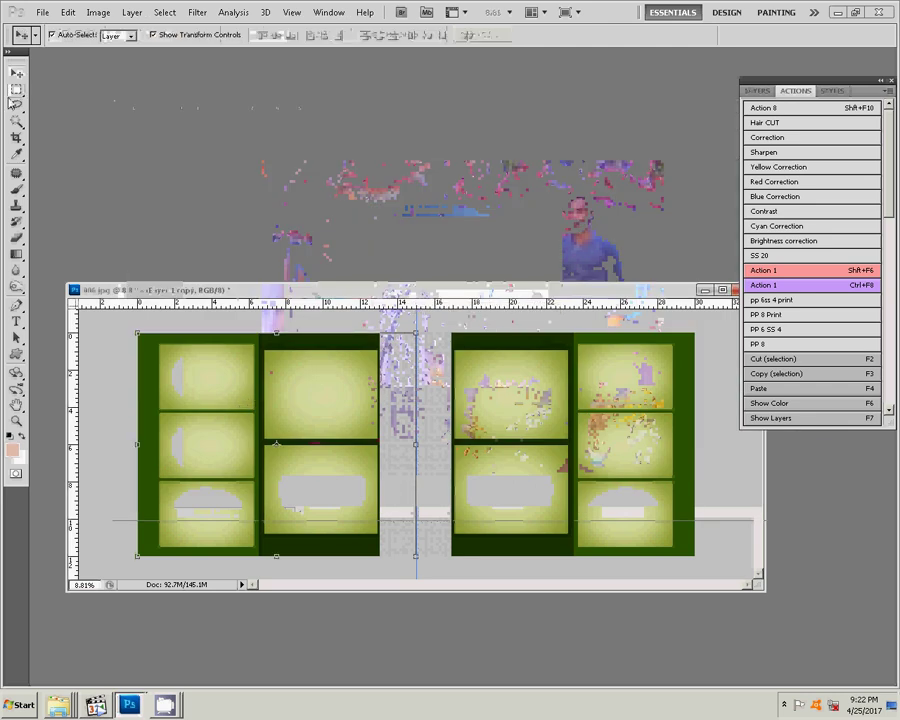
{"action": "key", "text": "m"}
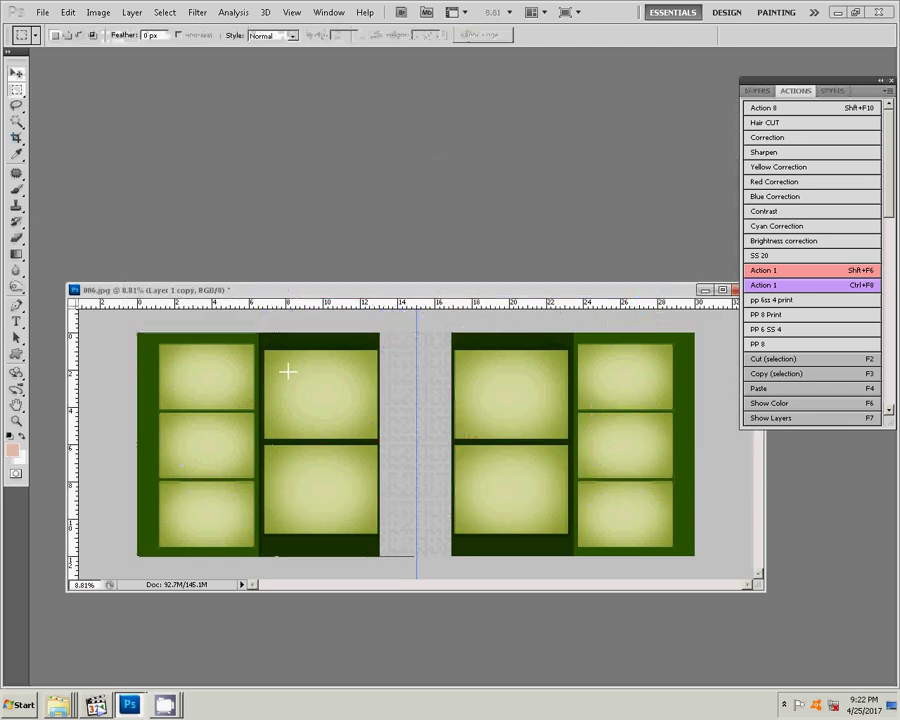
{"action": "key", "text": "w"}
Magic-wand select the left page's upper-right photo frame and feather its edges.
{"action": "left_click", "coordinate": [320, 395]}
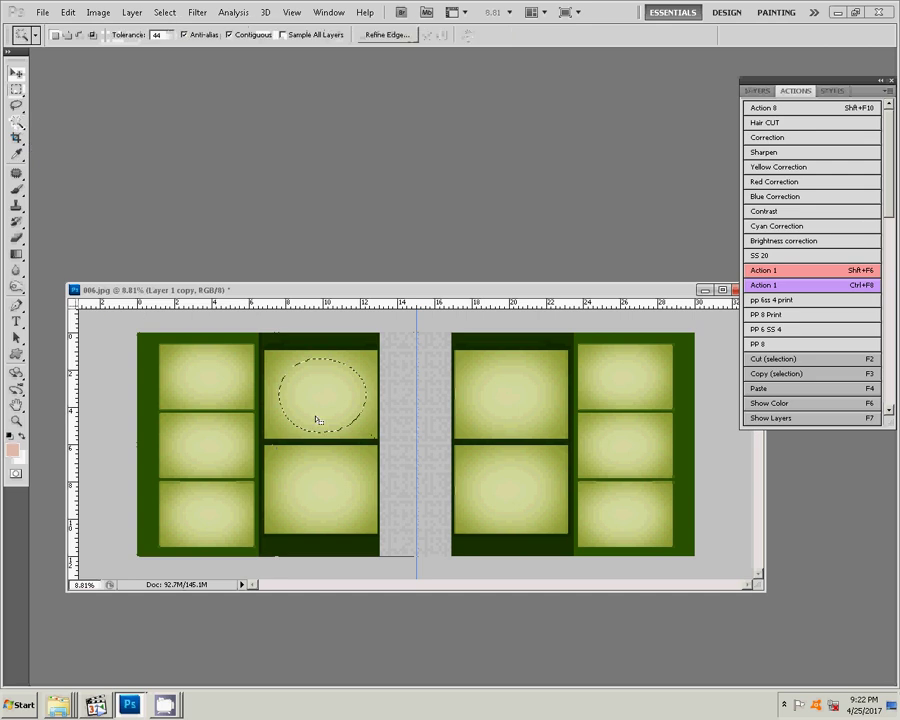
{"action": "left_click", "coordinate": [284, 392]}
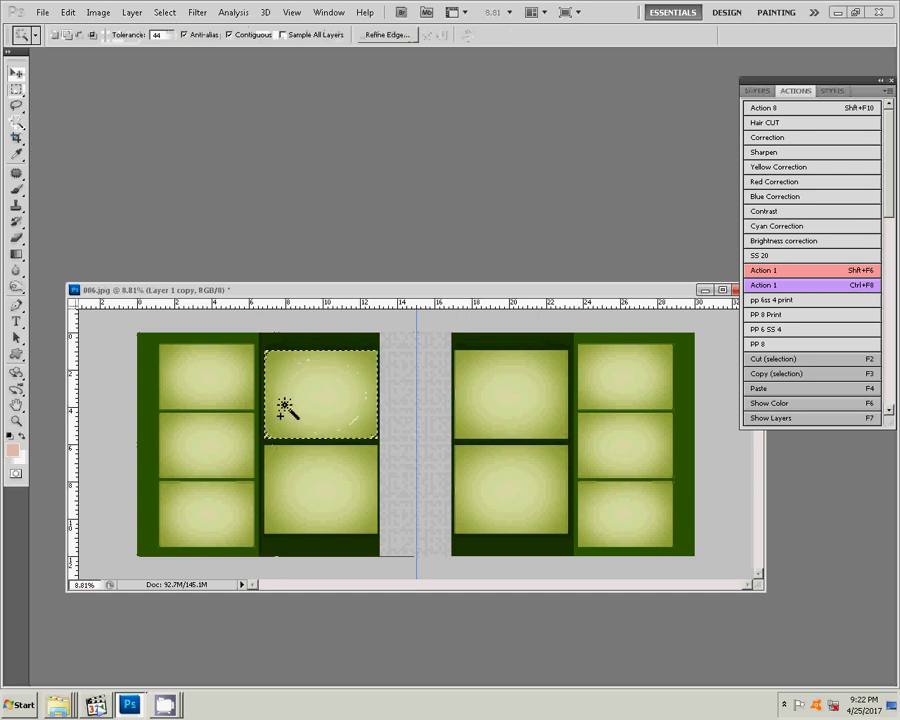
{"action": "right_click", "coordinate": [311, 394]}
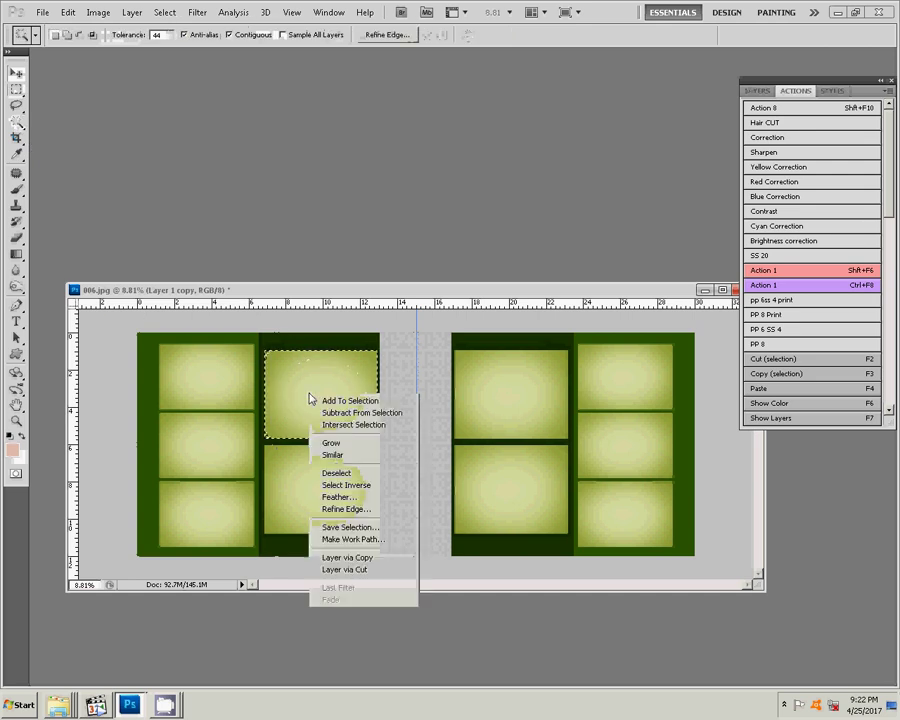
{"action": "left_click", "coordinate": [355, 497]}
{"action": "left_click", "coordinate": [516, 236]}
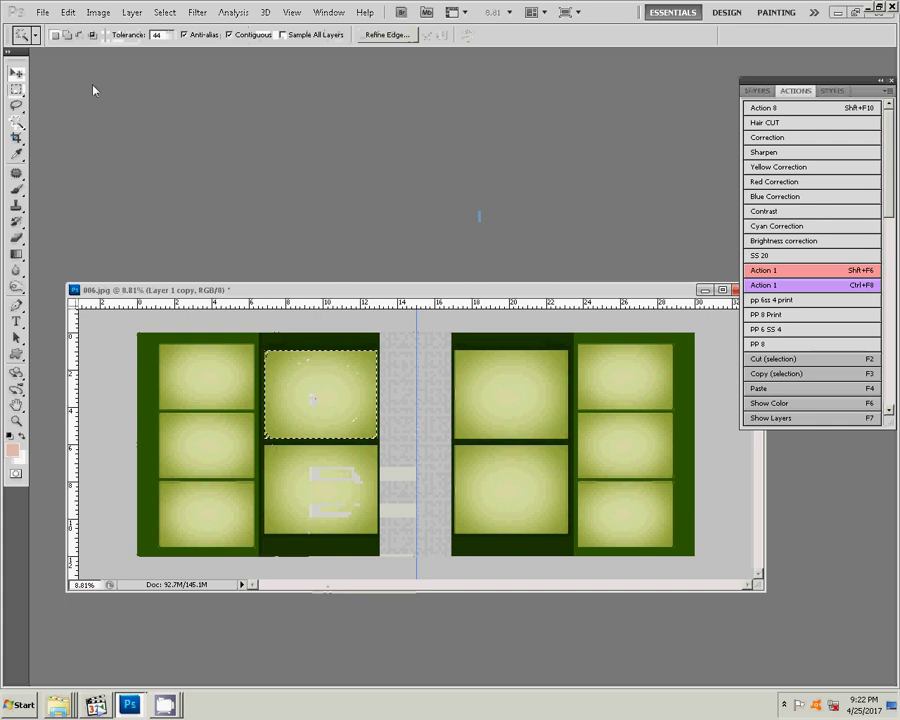
{"action": "left_click", "coordinate": [67, 12]}
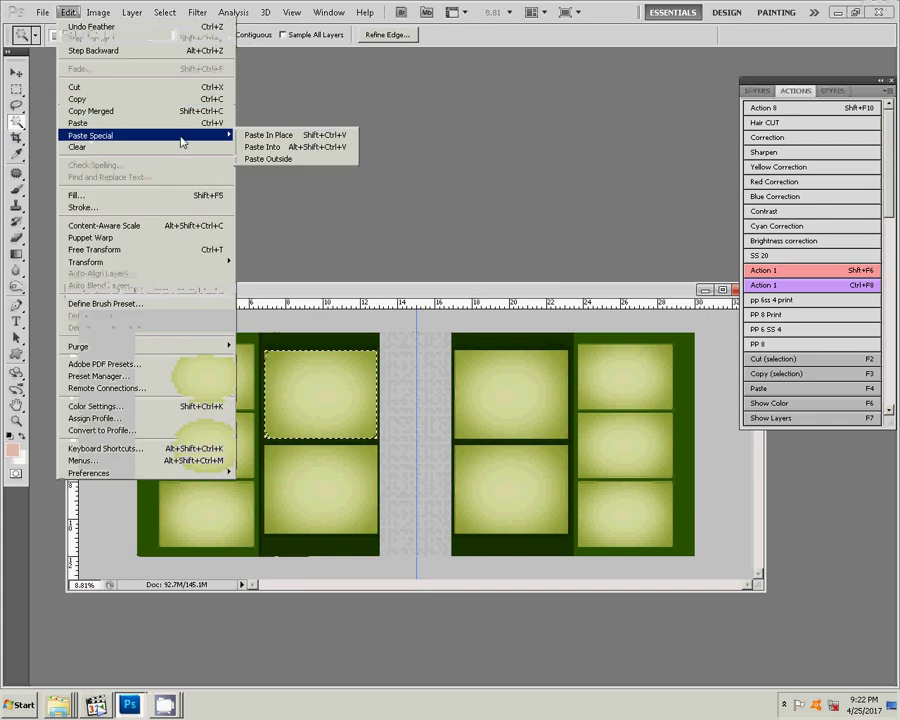
{"action": "mouse_move", "coordinate": [91, 135]}
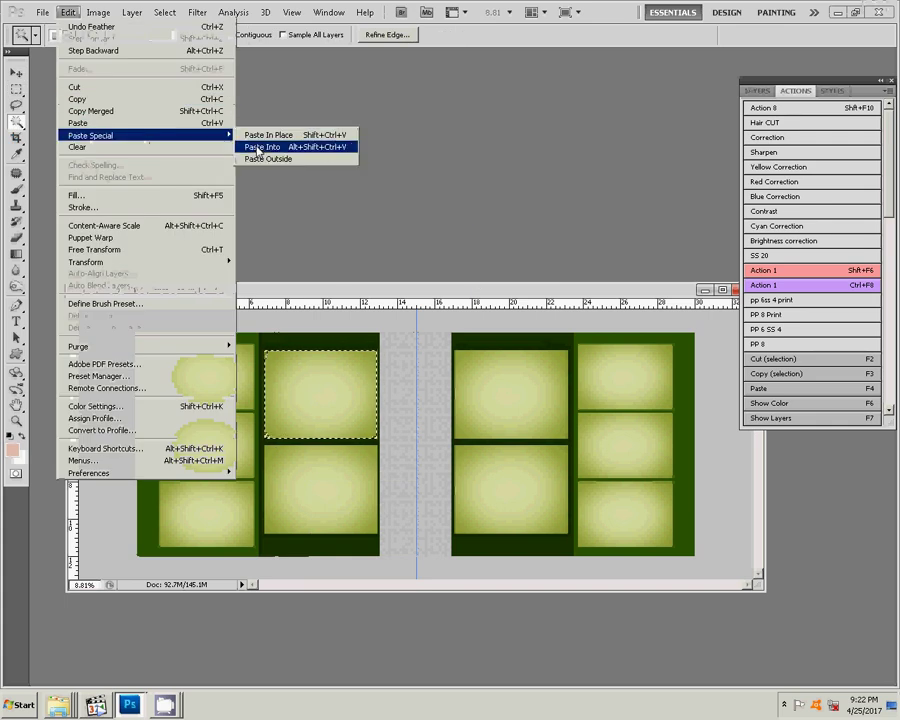
Paste the photo into the frame as Layer 2, scaled to 281.82% to fill it.
{"action": "left_click", "coordinate": [258, 151]}
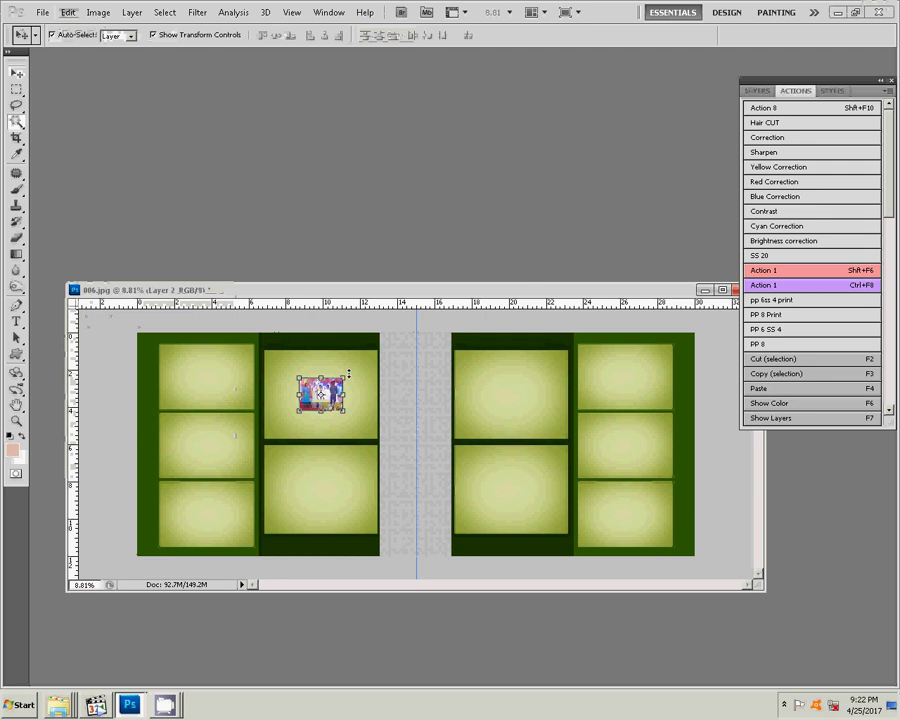
{"action": "left_click_drag", "start_coordinate": [348, 373], "coordinate": [389, 351]}
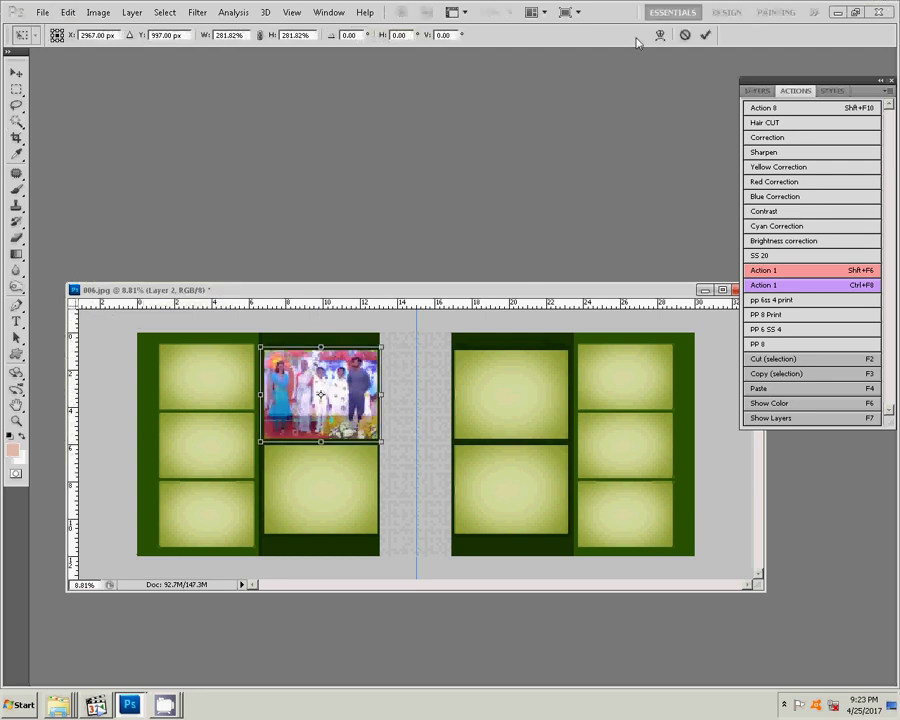
{"action": "left_click", "coordinate": [703, 36]}
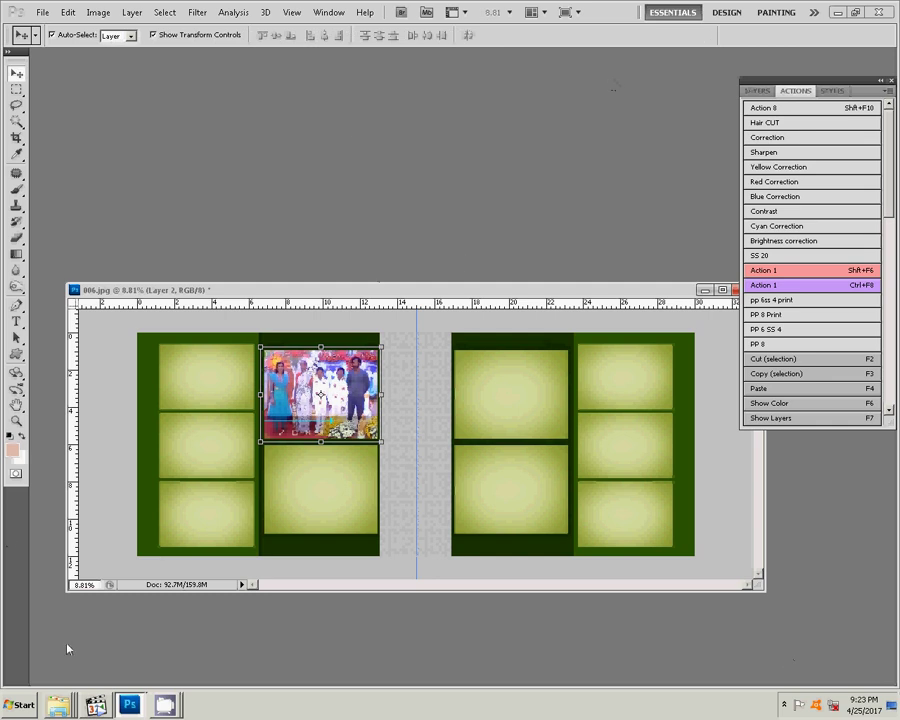
Open the event photo folder and delete the two selected photos.
{"action": "right_click", "coordinate": [58, 705]}
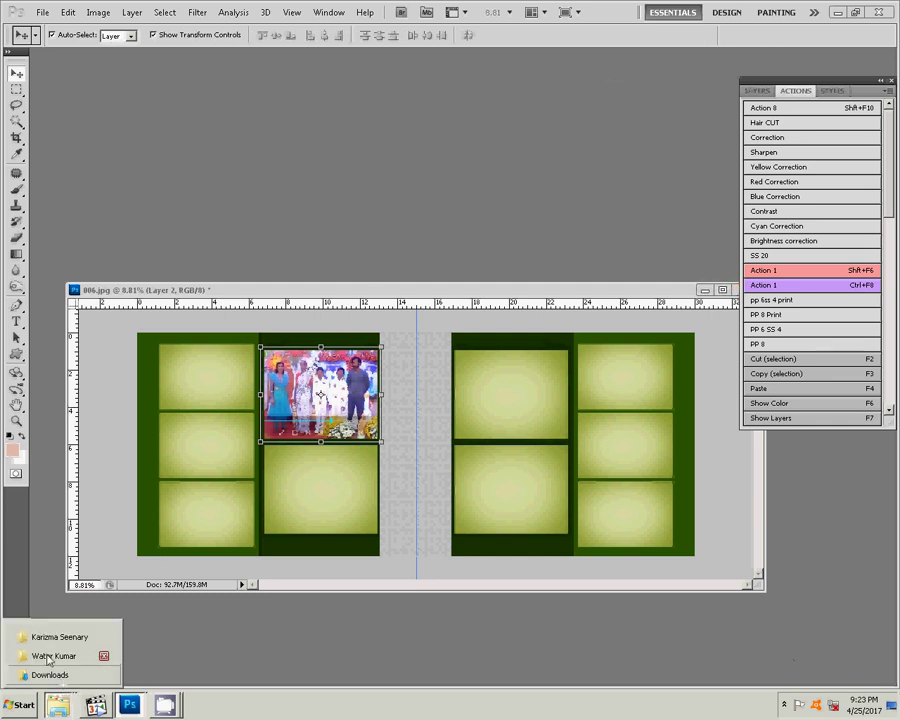
{"action": "left_click", "coordinate": [47, 659]}
{"action": "key", "text": "Delete"}
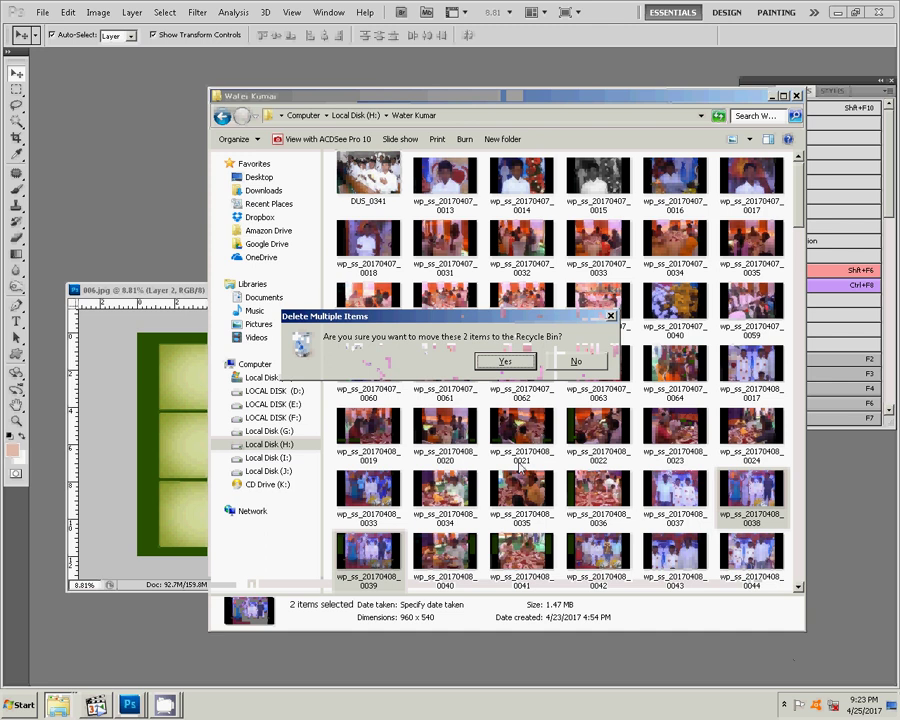
{"action": "left_click", "coordinate": [504, 362]}
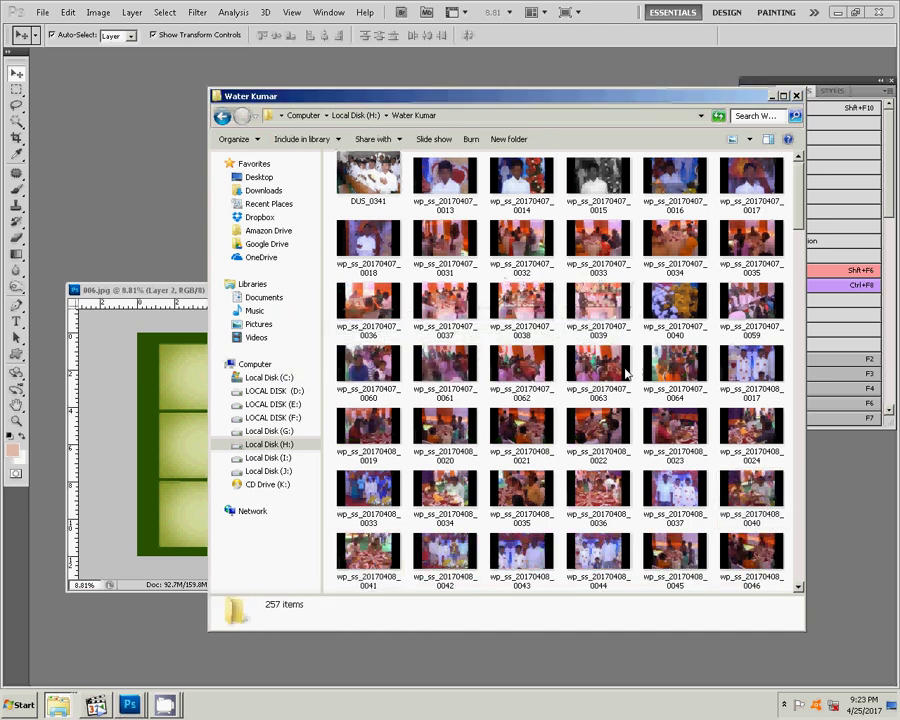
Delete photos wp_ss_20170408_0033, 0037 and 0043 from the folder.
{"action": "left_click", "coordinate": [395, 500]}
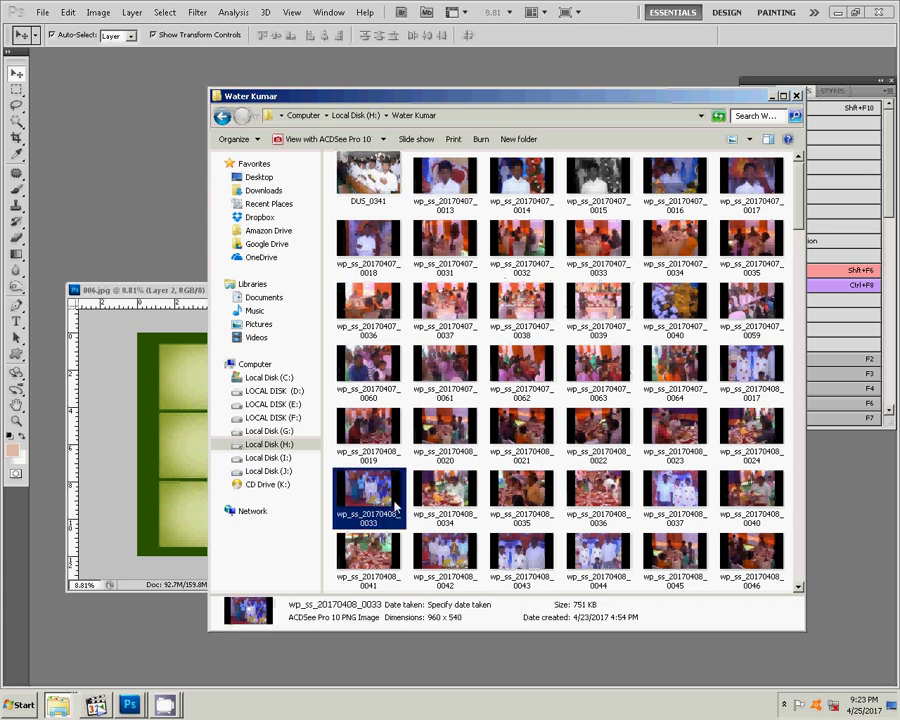
{"action": "key", "text": "Delete"}
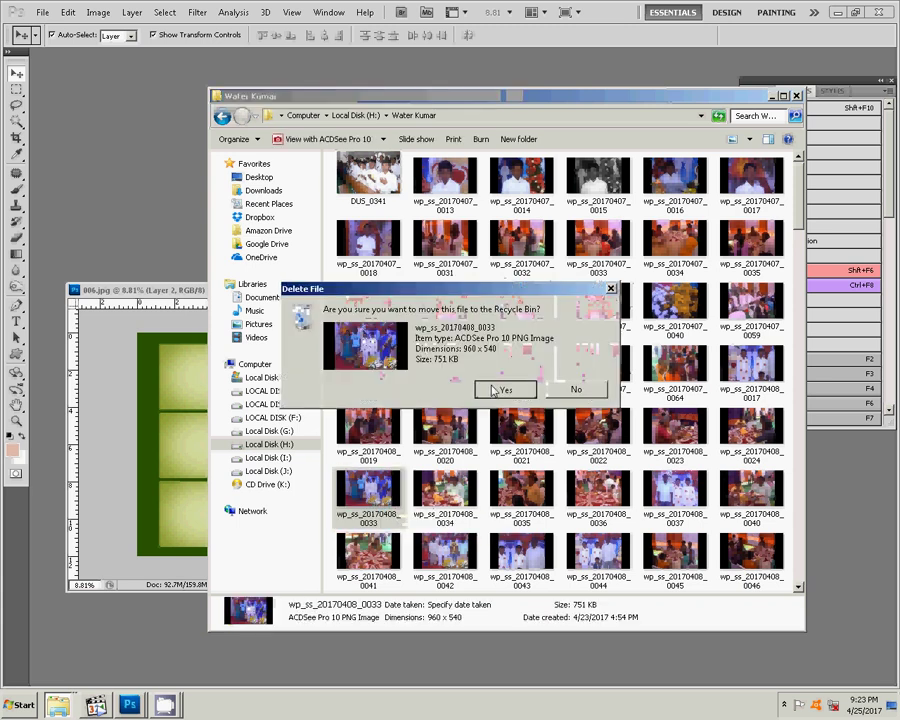
{"action": "left_click", "coordinate": [500, 390]}
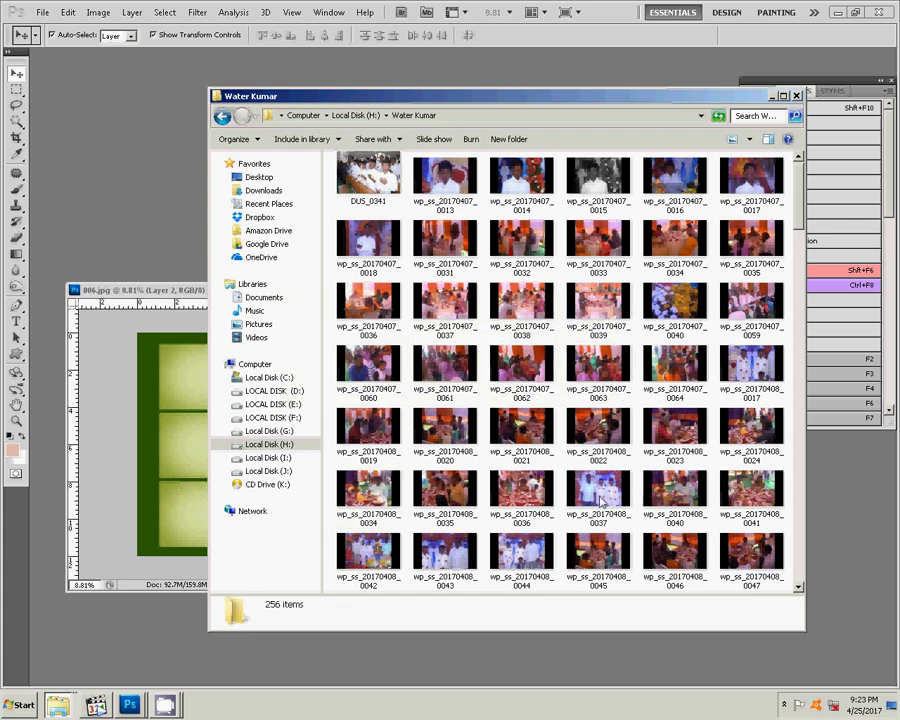
{"action": "left_click", "coordinate": [600, 497]}
{"action": "key", "text": "Delete"}
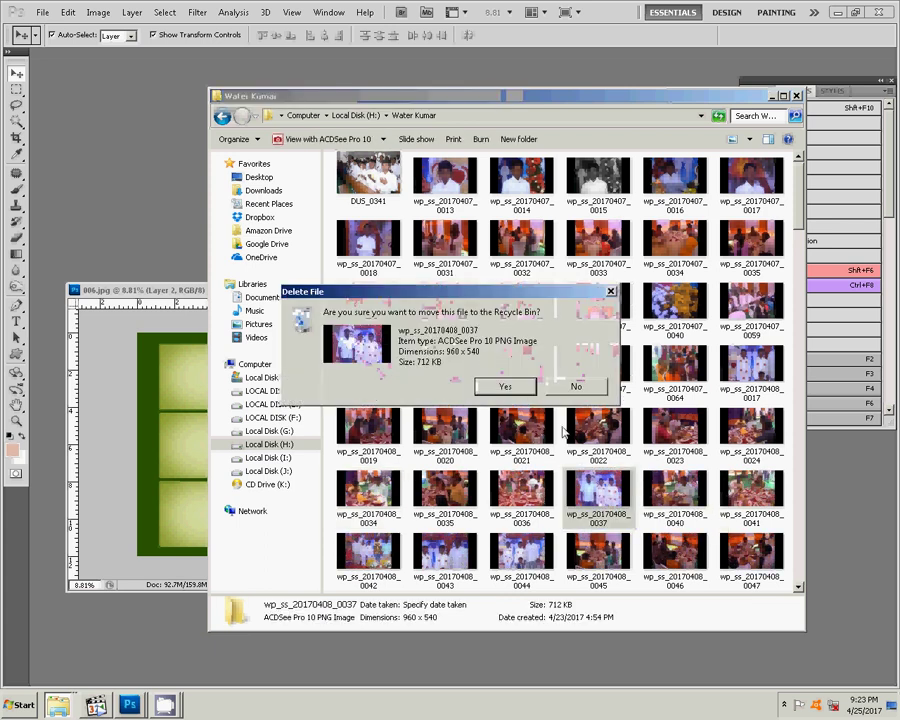
{"action": "left_click", "coordinate": [506, 388]}
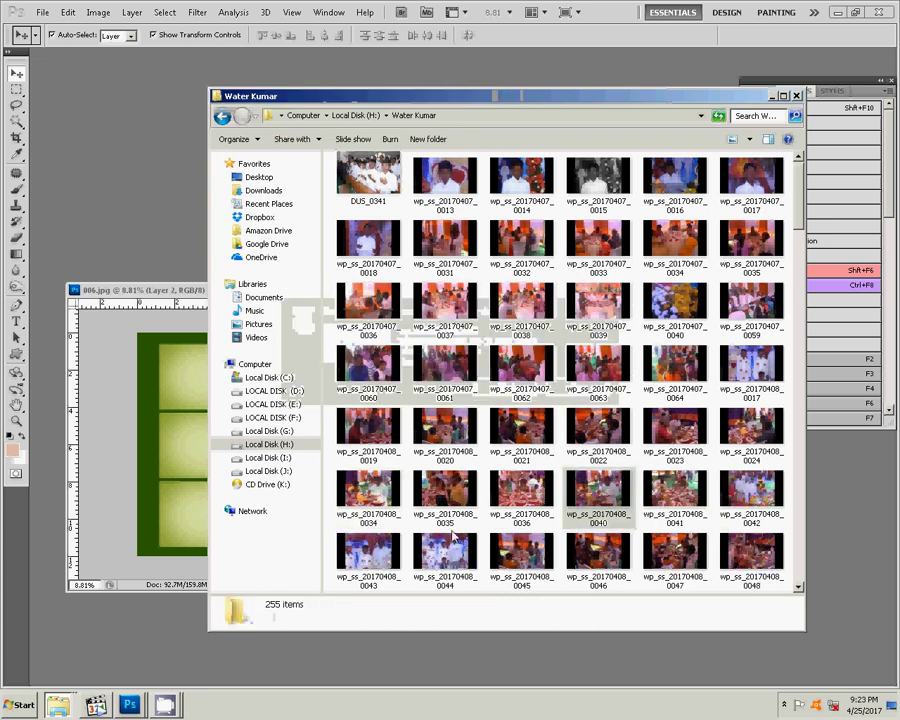
{"action": "left_click", "coordinate": [370, 561]}
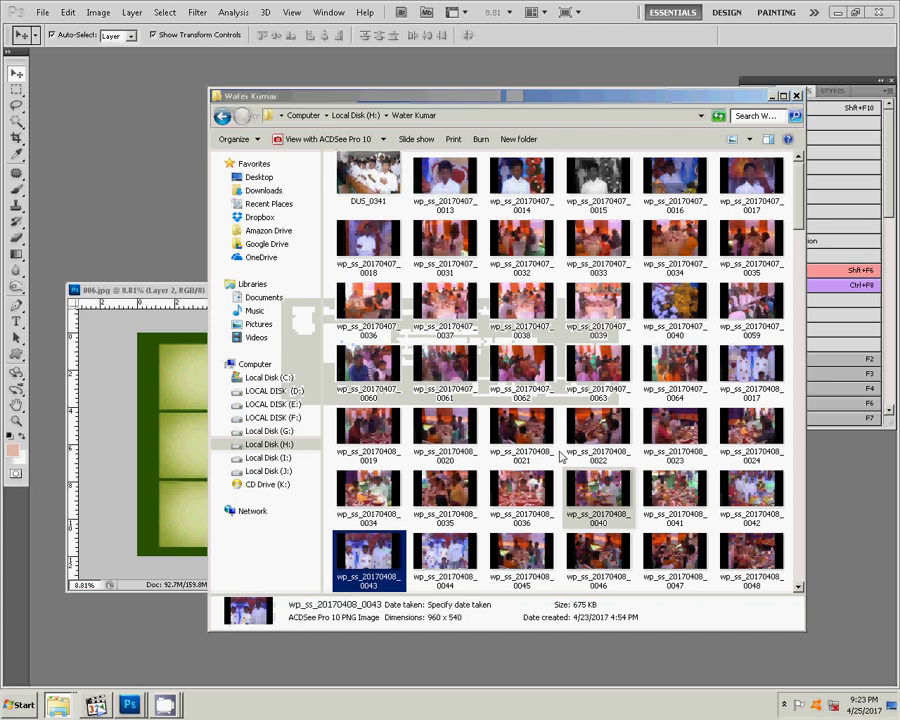
{"action": "key", "text": "Delete"}
{"action": "left_click", "coordinate": [506, 390]}
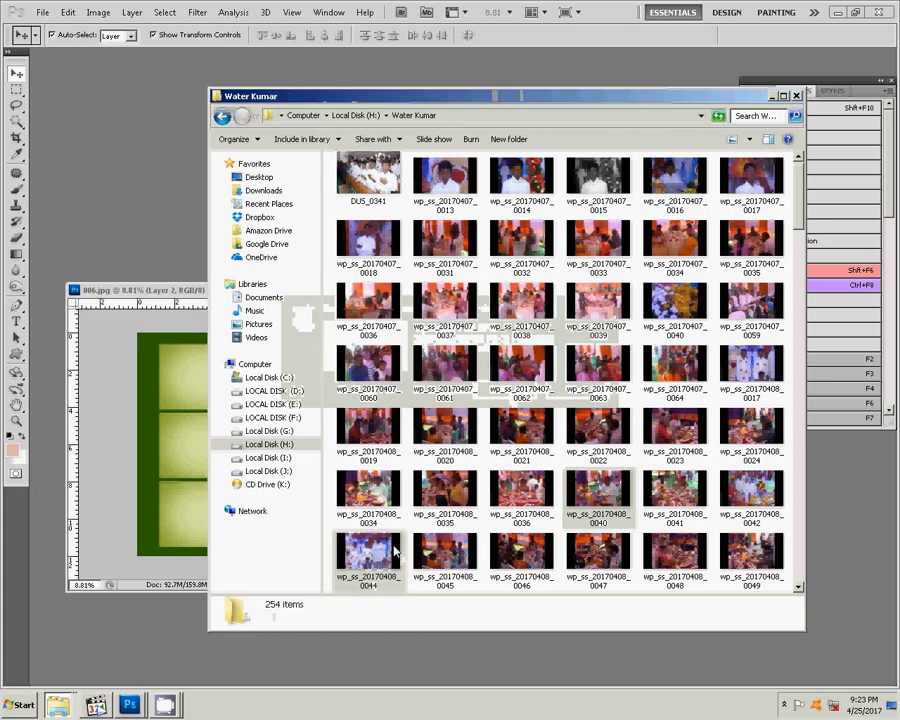
Preview photo wp_ss_20170408_0042 in Photoshop, then close it.
{"action": "left_click", "coordinate": [751, 490]}
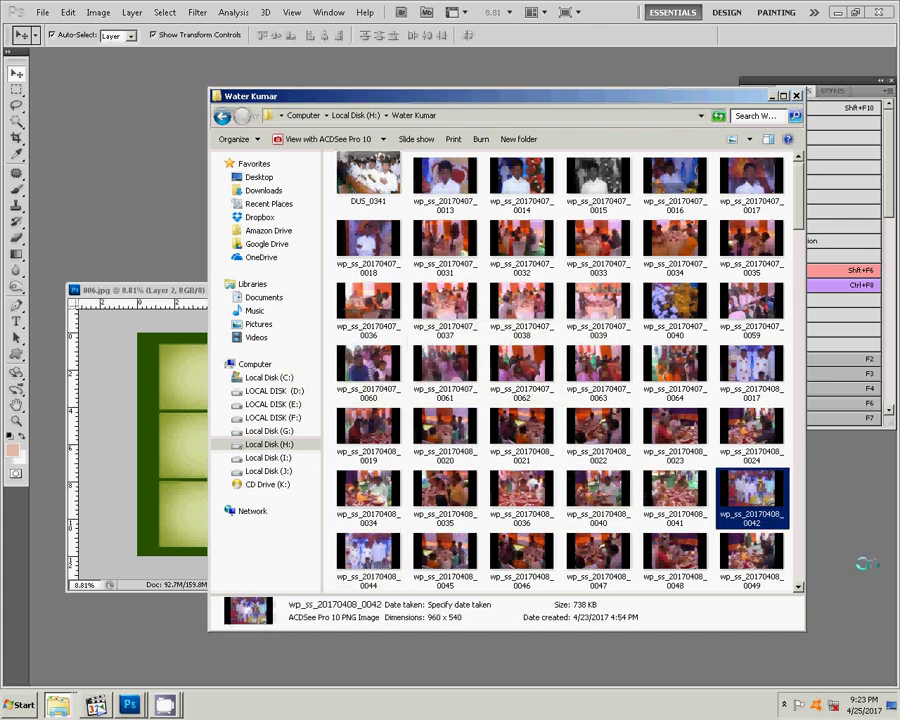
{"action": "left_click_drag", "start_coordinate": [751, 490], "coordinate": [320, 395]}
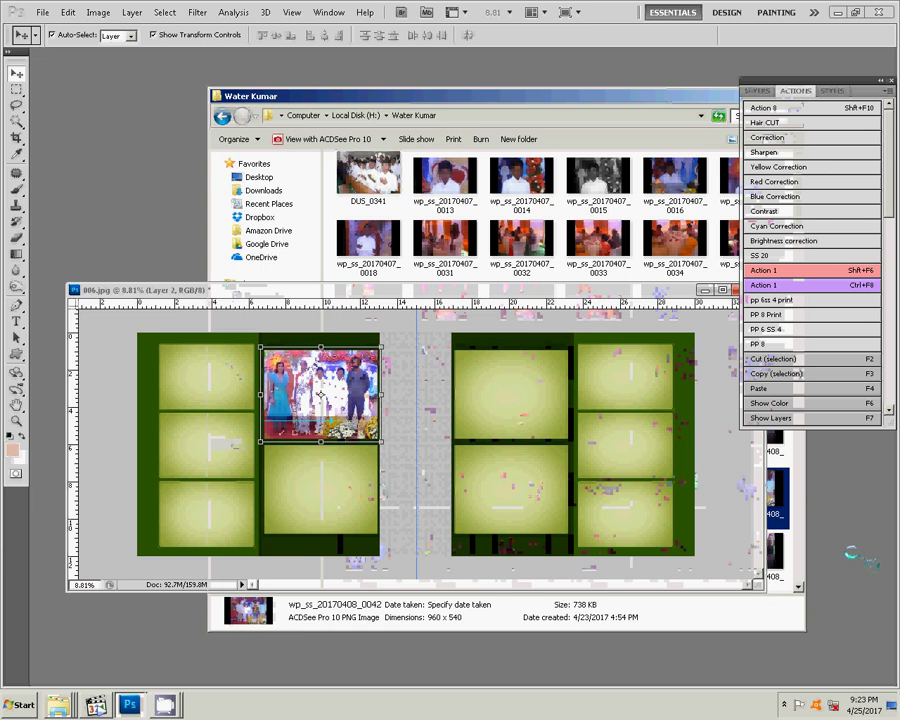
{"action": "key", "text": "Return"}
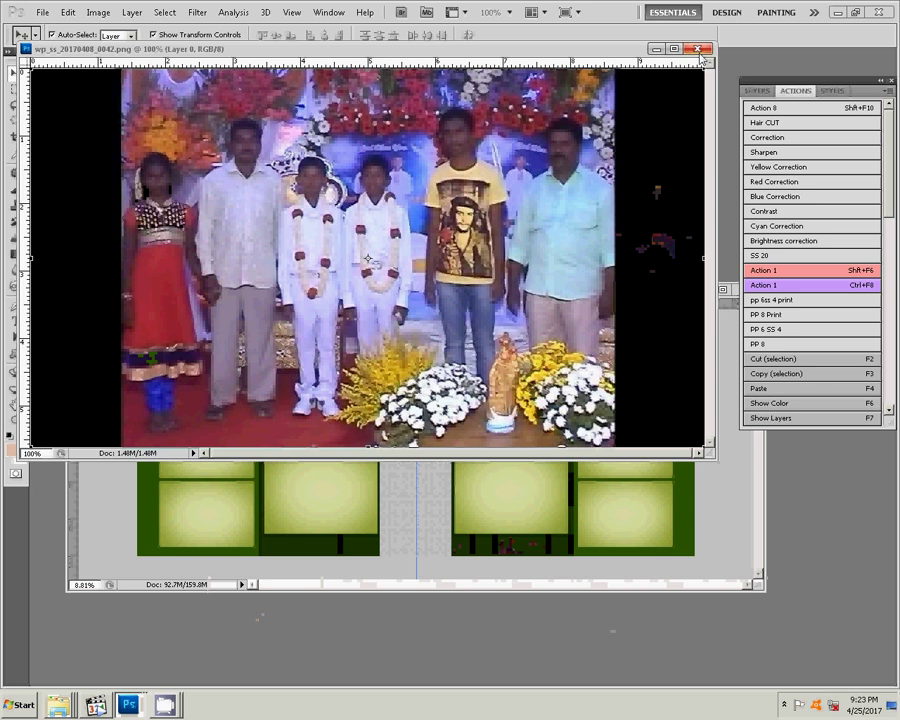
{"action": "left_click", "coordinate": [221, 481]}
{"action": "key", "text": "ctrl+w"}
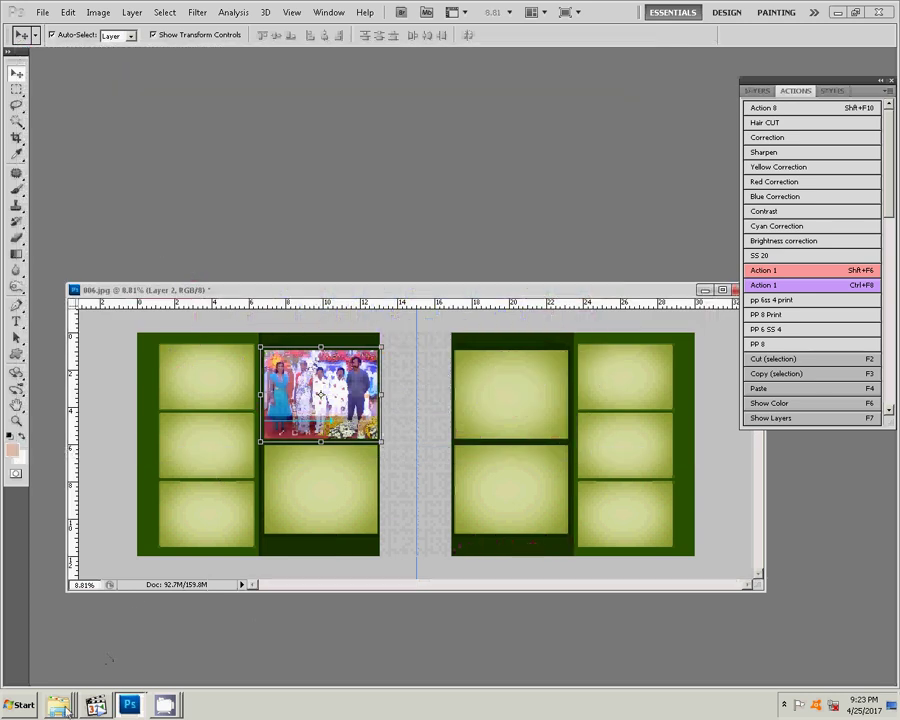
Delete photos wp_ss_20170408_0042 and 0044 from the folder.
{"action": "left_click", "coordinate": [45, 655]}
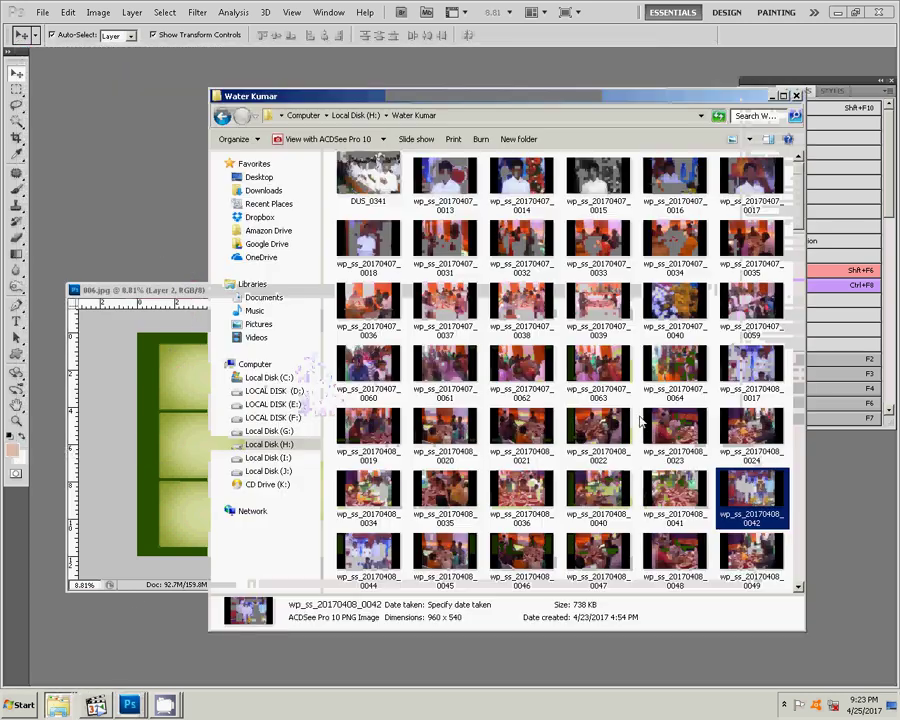
{"action": "key", "text": "Delete"}
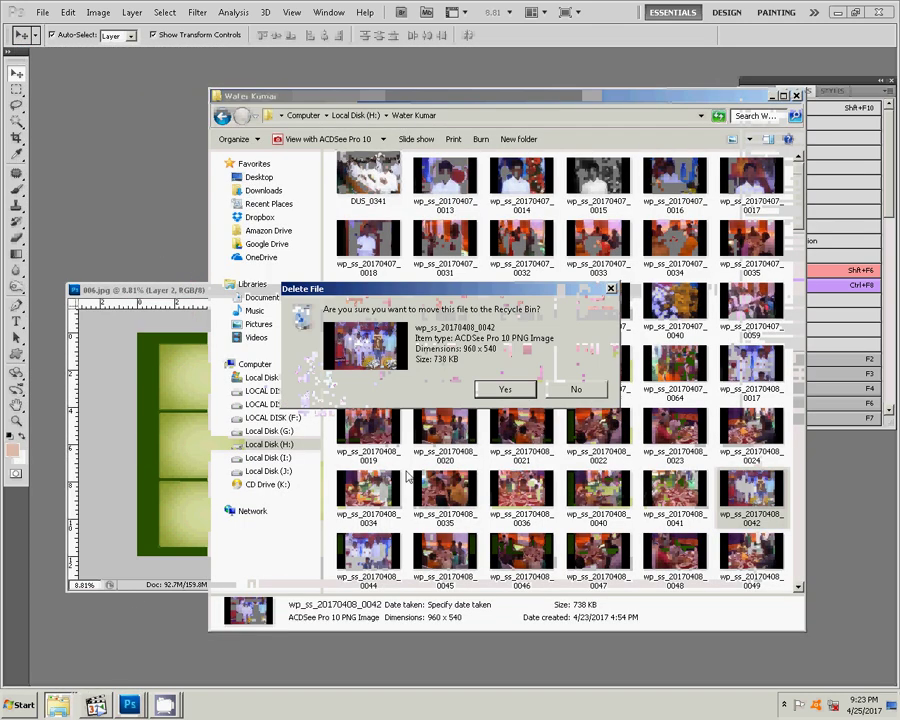
{"action": "left_click", "coordinate": [510, 387]}
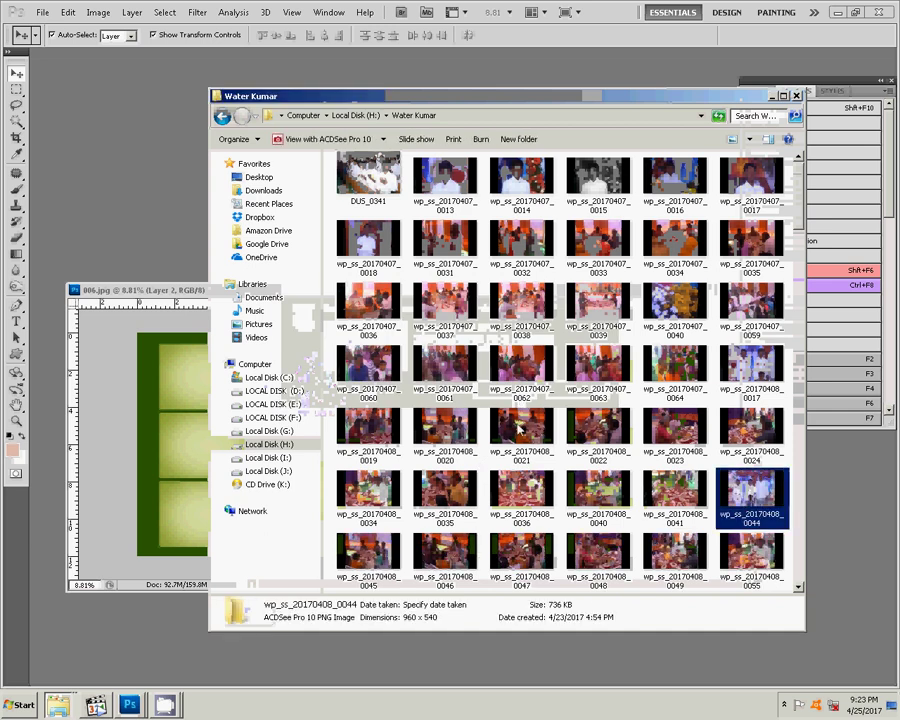
{"action": "key", "text": "Delete"}
{"action": "left_click", "coordinate": [505, 385]}
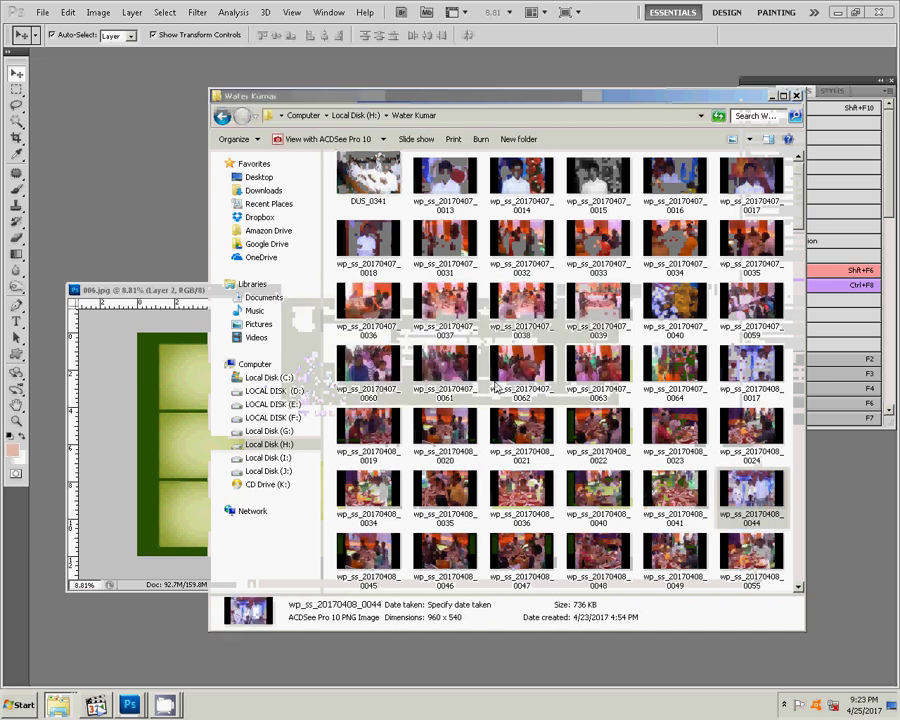
Browse down through the remaining photos and select wp_ss_20170408_0081.
{"action": "left_click", "coordinate": [740, 485]}
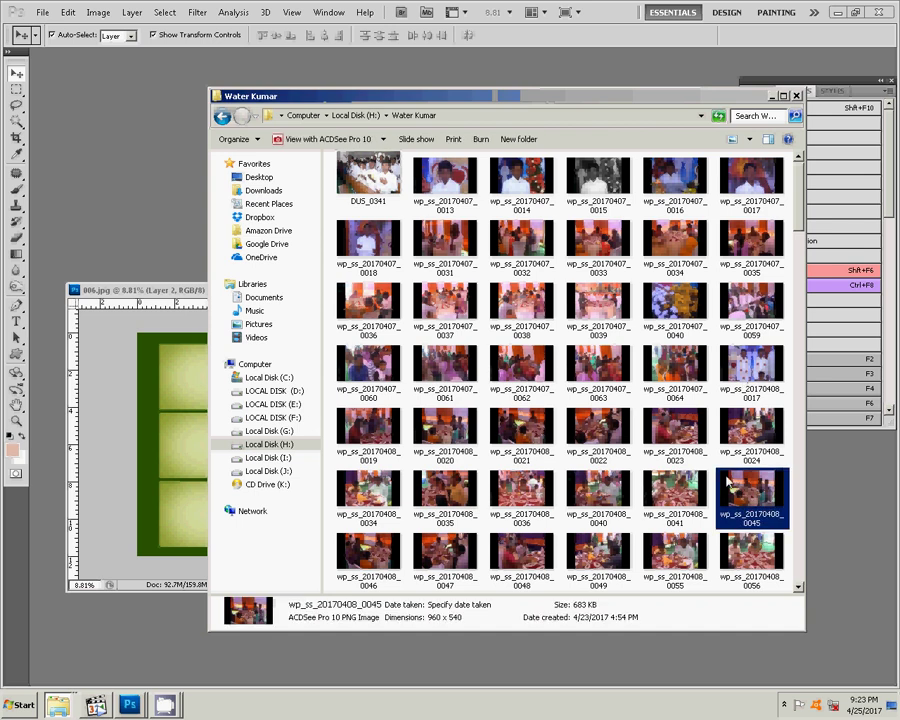
{"action": "key", "text": "Down"}
{"action": "key", "text": "Down"}
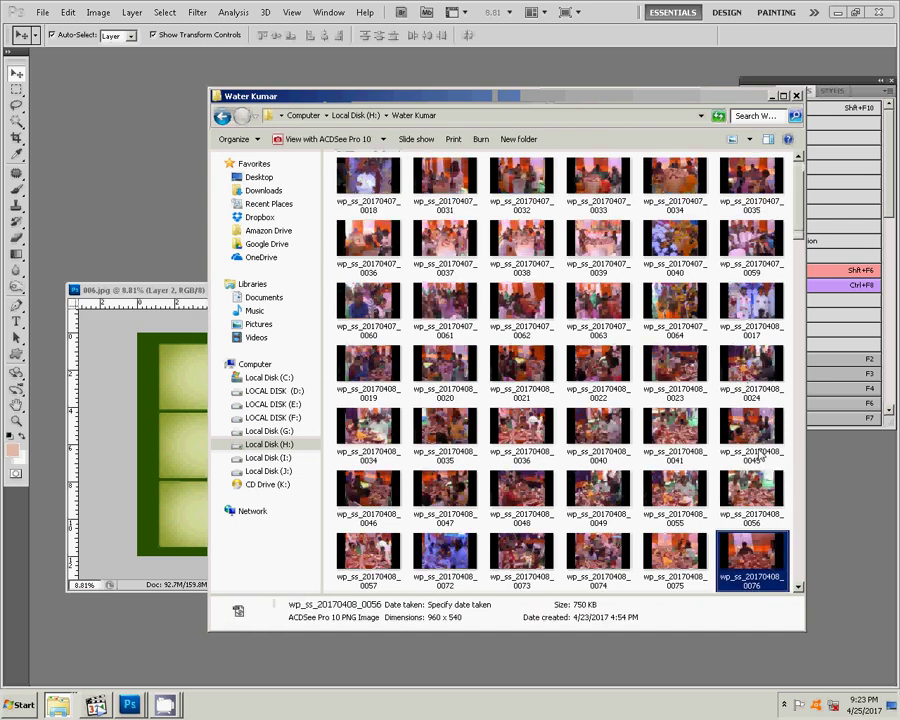
{"action": "key", "text": "Down"}
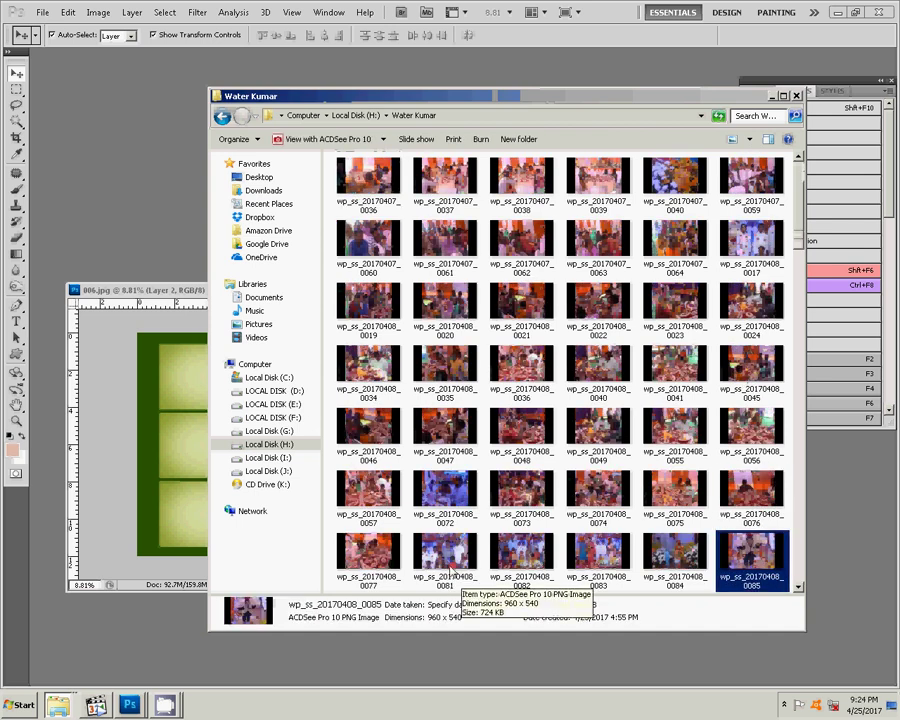
{"action": "key", "text": "Down"}
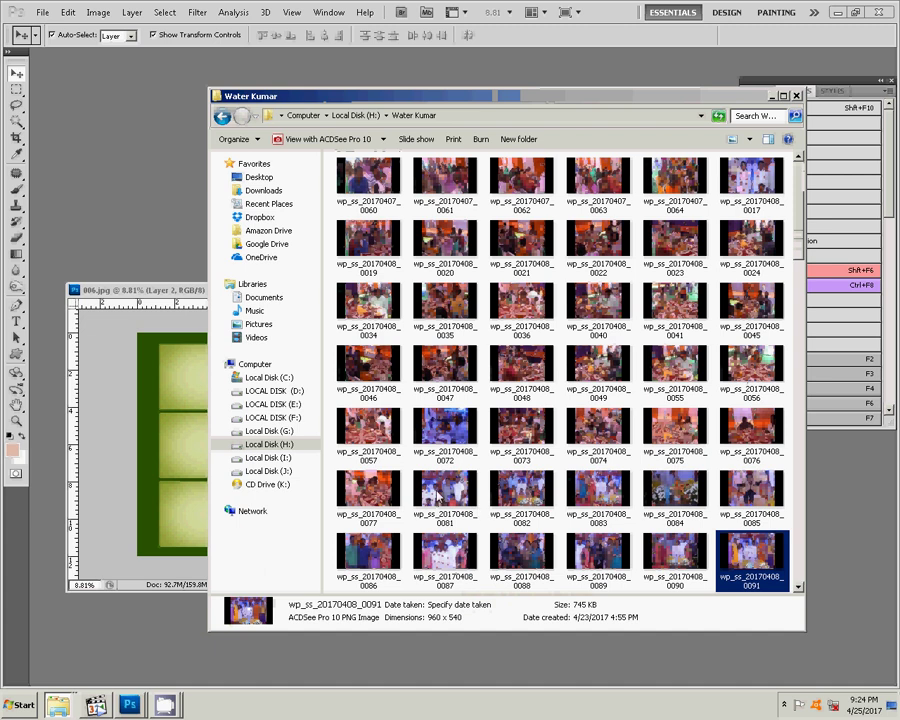
{"action": "left_click", "coordinate": [437, 487]}
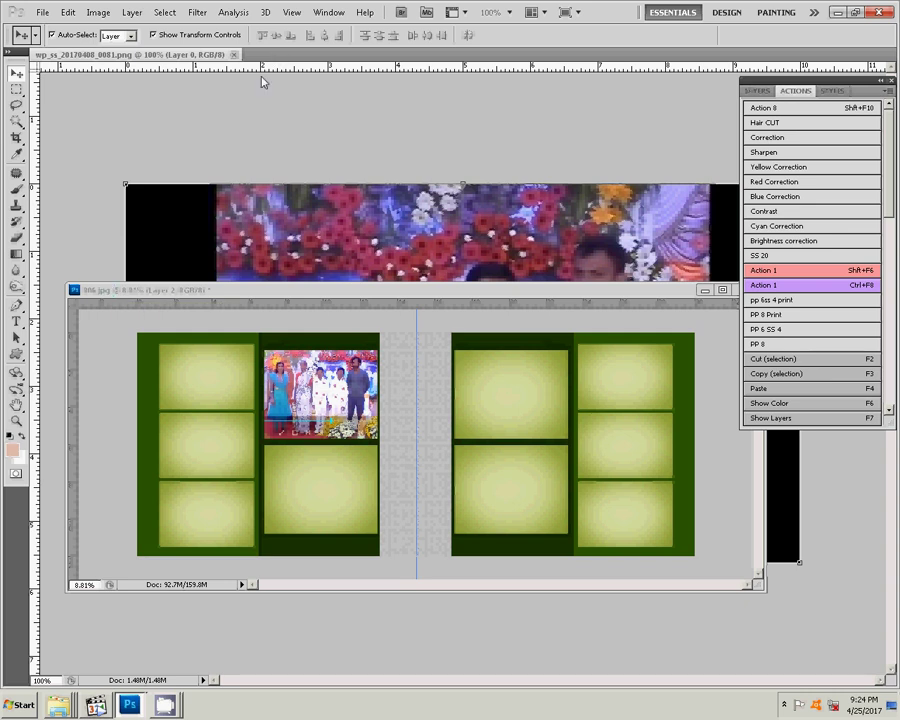
Float photo 0081 into its own window over the spread and shift its midtones −26 toward yellow.
{"action": "left_click_drag", "start_coordinate": [263, 82], "coordinate": [297, 111]}
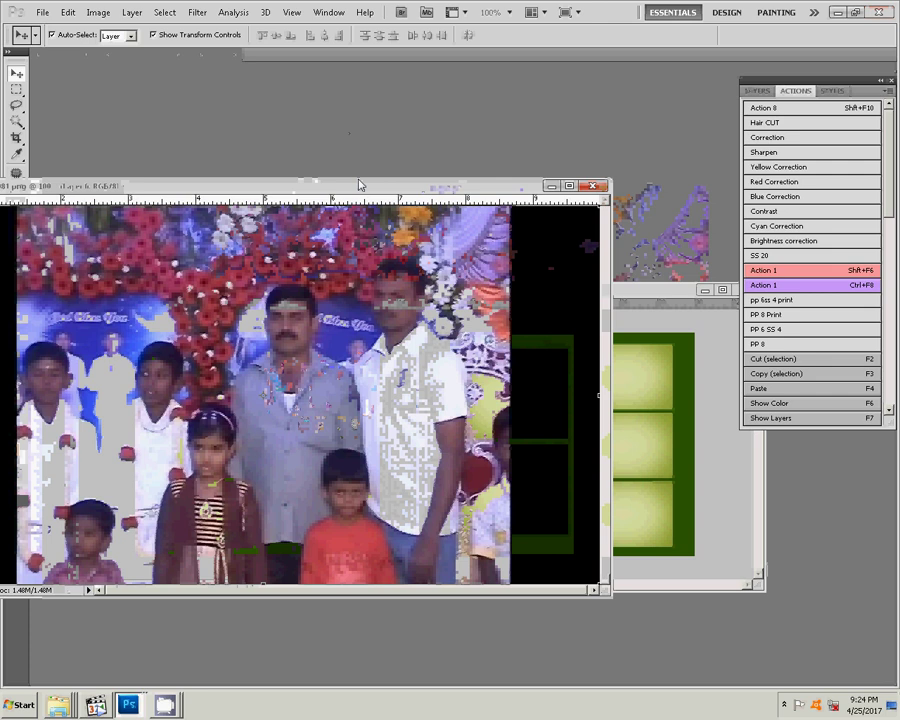
{"action": "left_click_drag", "start_coordinate": [360, 185], "coordinate": [418, 135]}
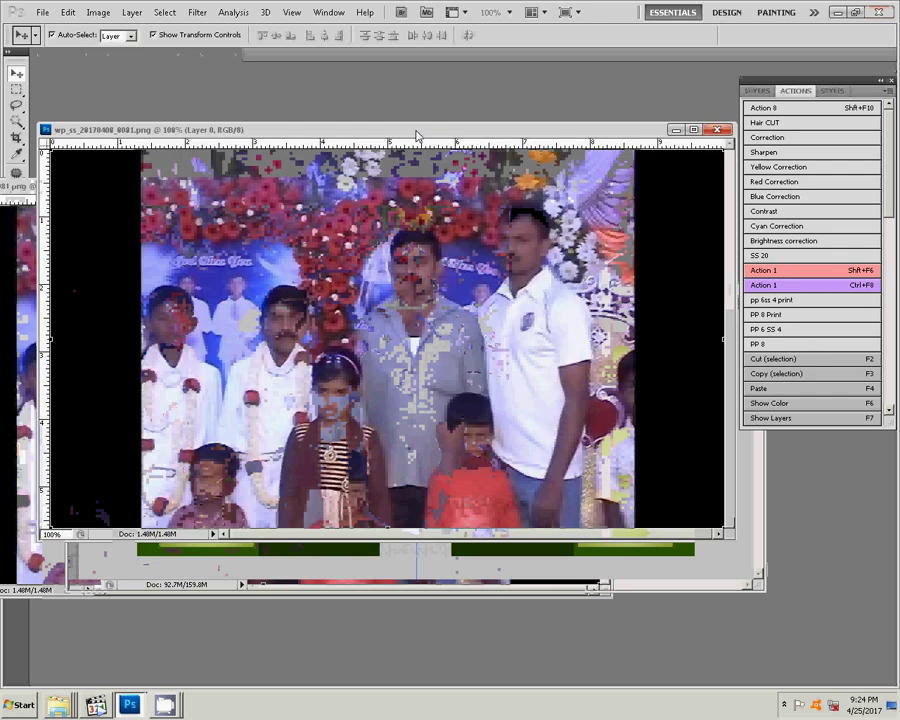
{"action": "key", "text": "ctrl+b"}
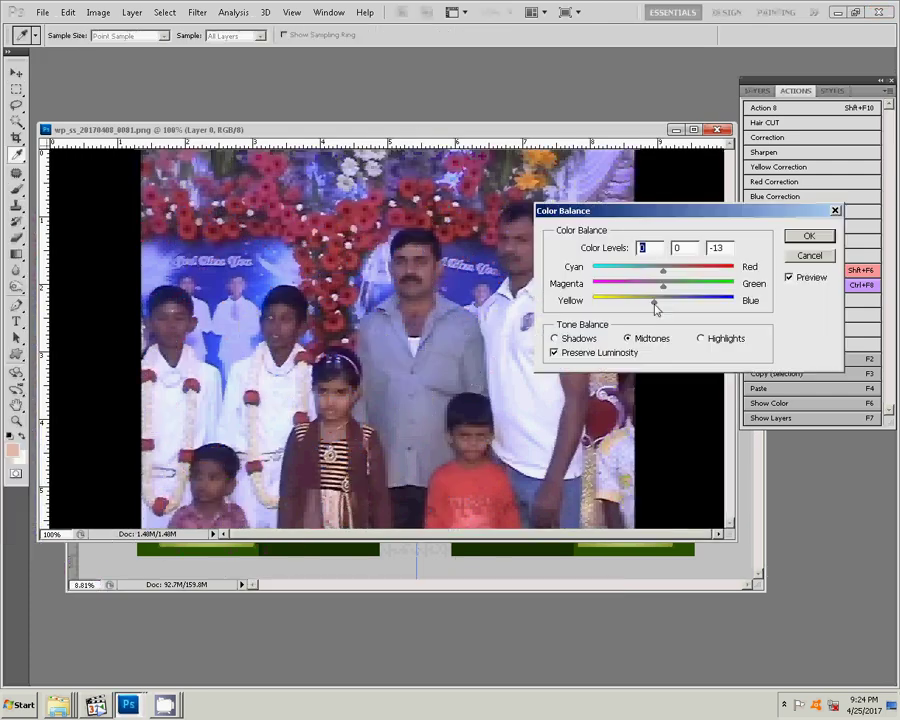
{"action": "left_click_drag", "start_coordinate": [656, 309], "coordinate": [644, 302]}
{"action": "left_click", "coordinate": [811, 238]}
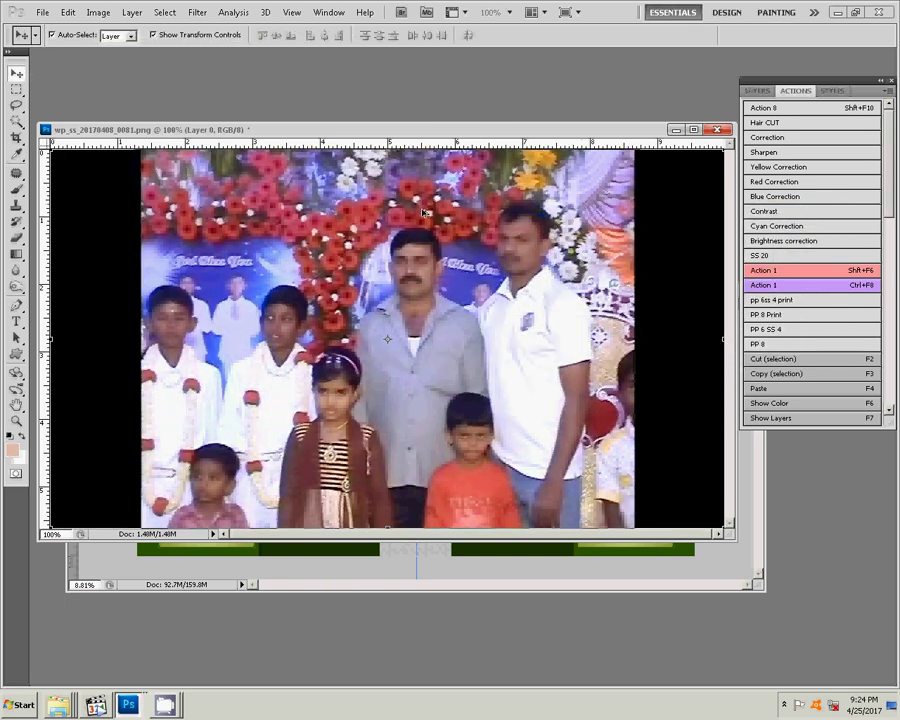
{"action": "scroll", "coordinate": [67, 213], "scroll_direction": "down", "scroll_amount": 2}
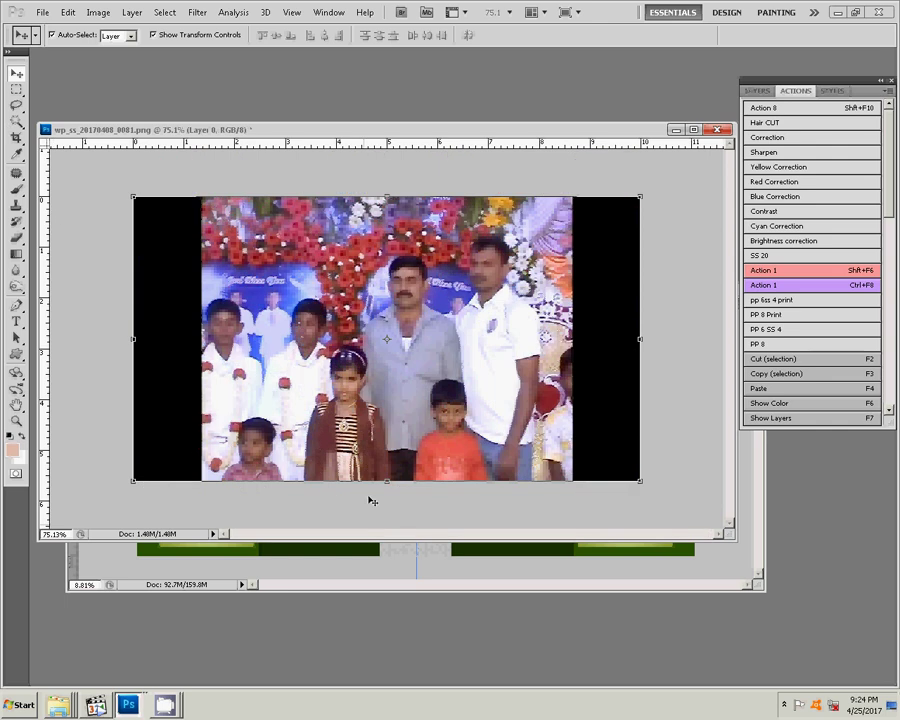
Bring up the Water Kumar folder and drag wp_ss_20170408_0082 into Photoshop.
{"action": "left_click", "coordinate": [57, 705]}
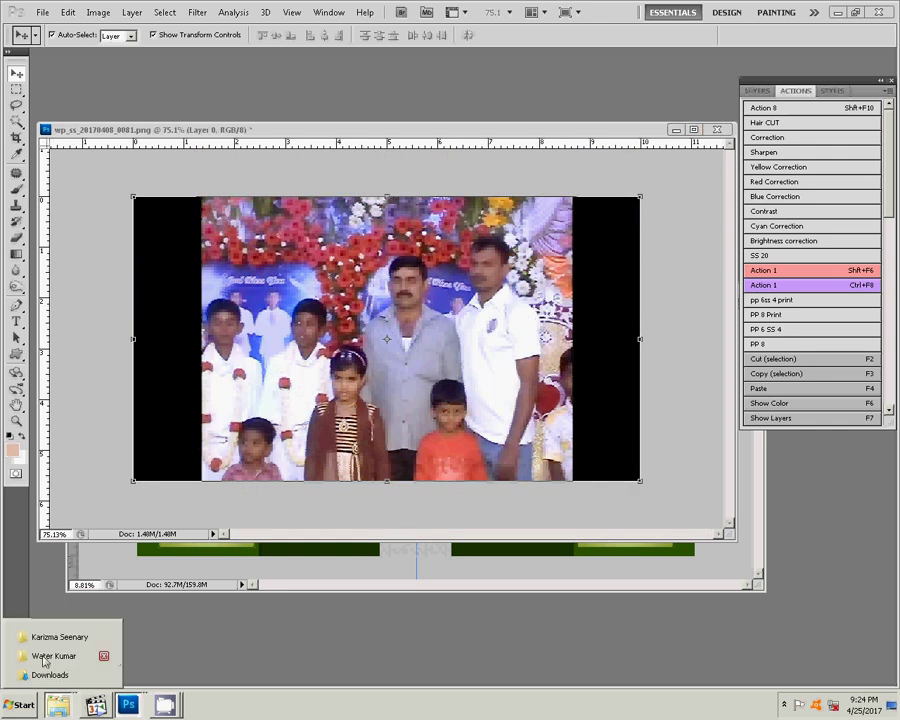
{"action": "left_click", "coordinate": [53, 656]}
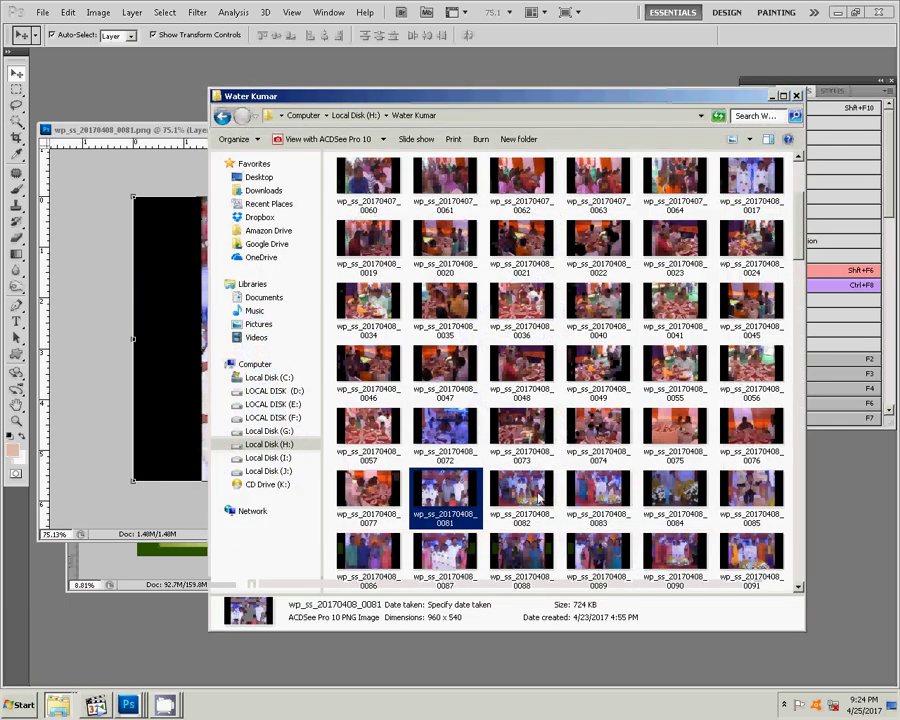
{"action": "left_click_drag", "start_coordinate": [540, 500], "coordinate": [120, 87]}
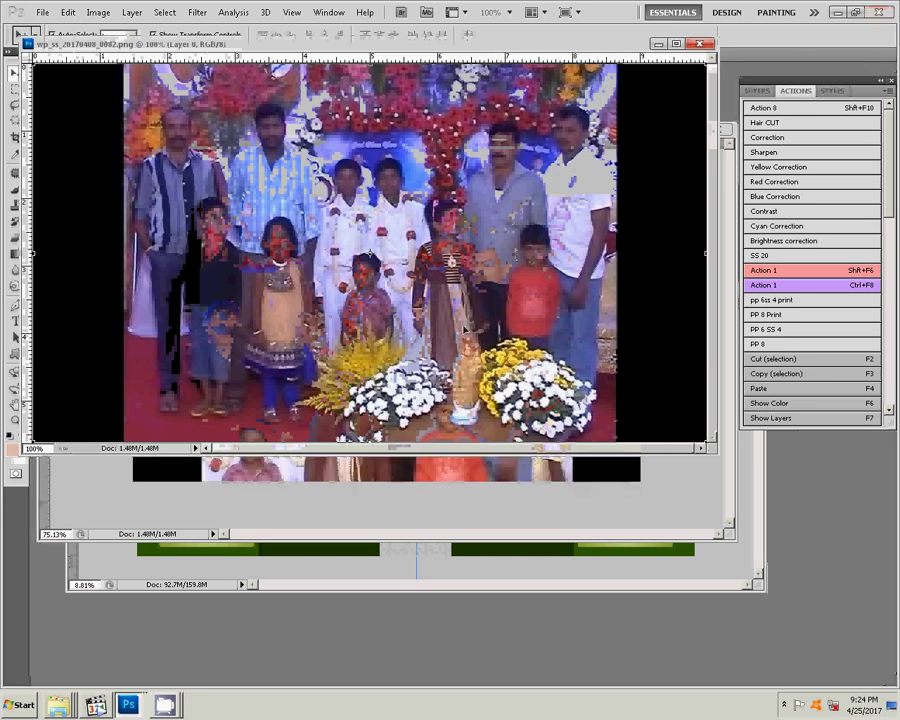
Shift the 0082 photo's highlights to −64 toward yellow with Color Balance.
{"action": "key", "text": "ctrl+b"}
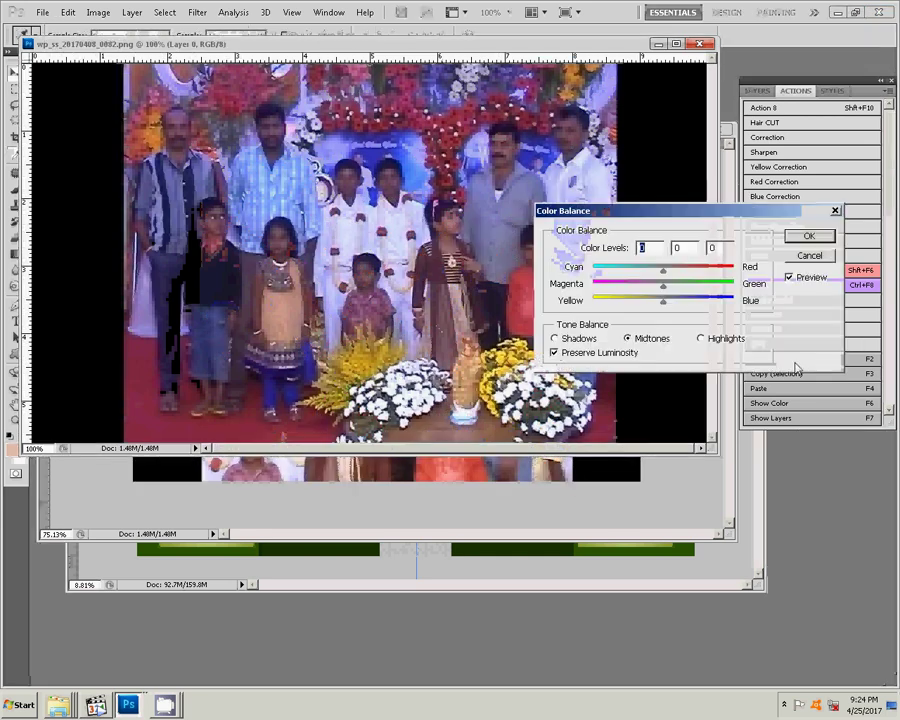
{"action": "left_click", "coordinate": [701, 338]}
{"action": "mouse_move", "coordinate": [664, 304]}
{"action": "left_mouse_down"}
{"action": "mouse_move", "coordinate": [685, 304]}
{"action": "mouse_move", "coordinate": [619, 305]}
{"action": "left_mouse_up"}
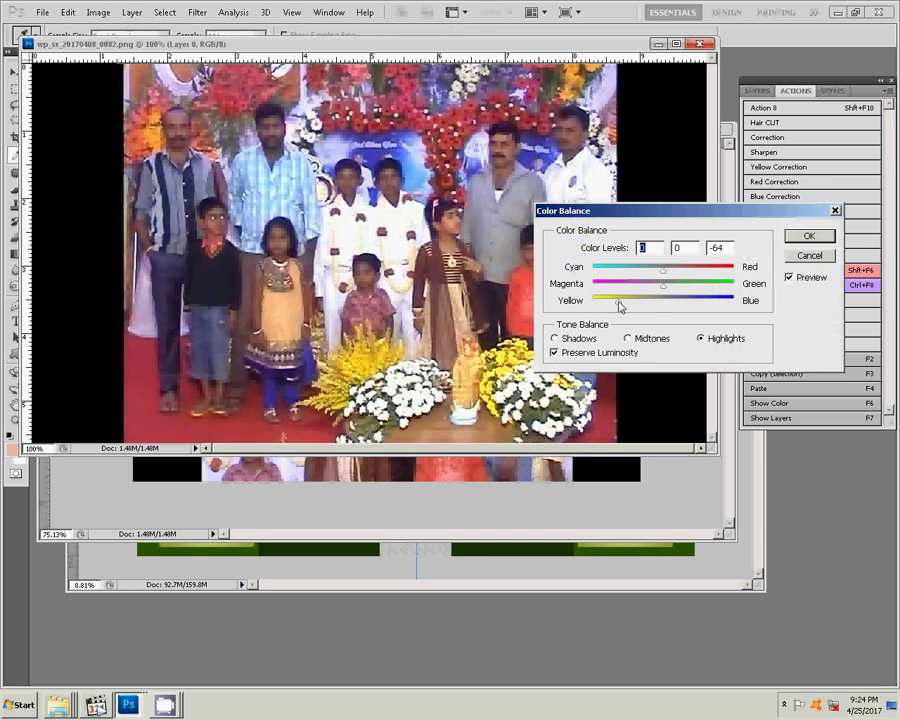
{"action": "left_click", "coordinate": [805, 255]}
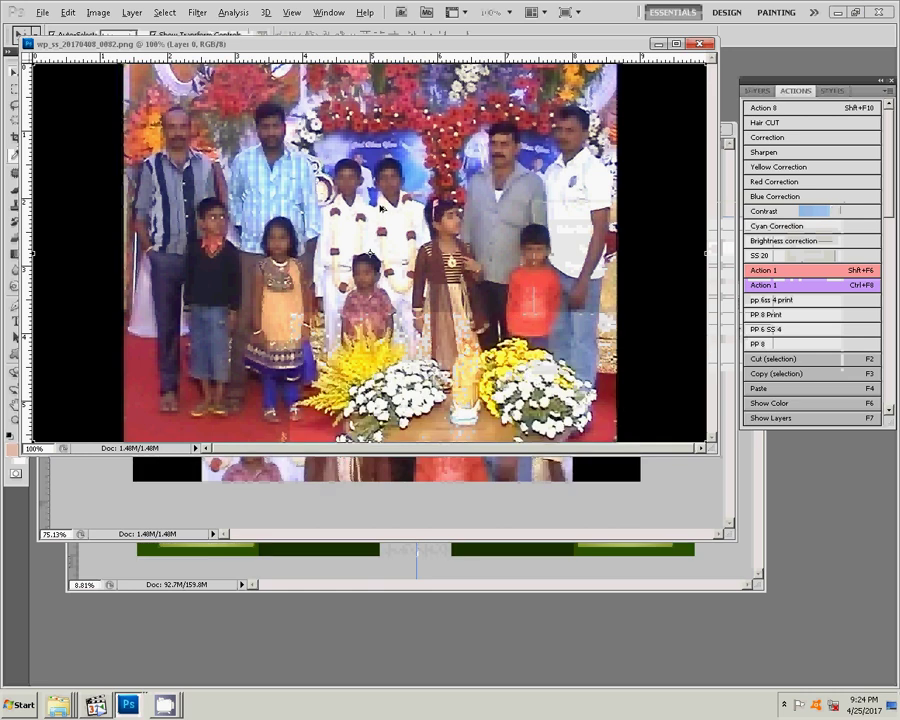
{"action": "scroll", "coordinate": [468, 231], "scroll_direction": "down", "scroll_amount": 1}
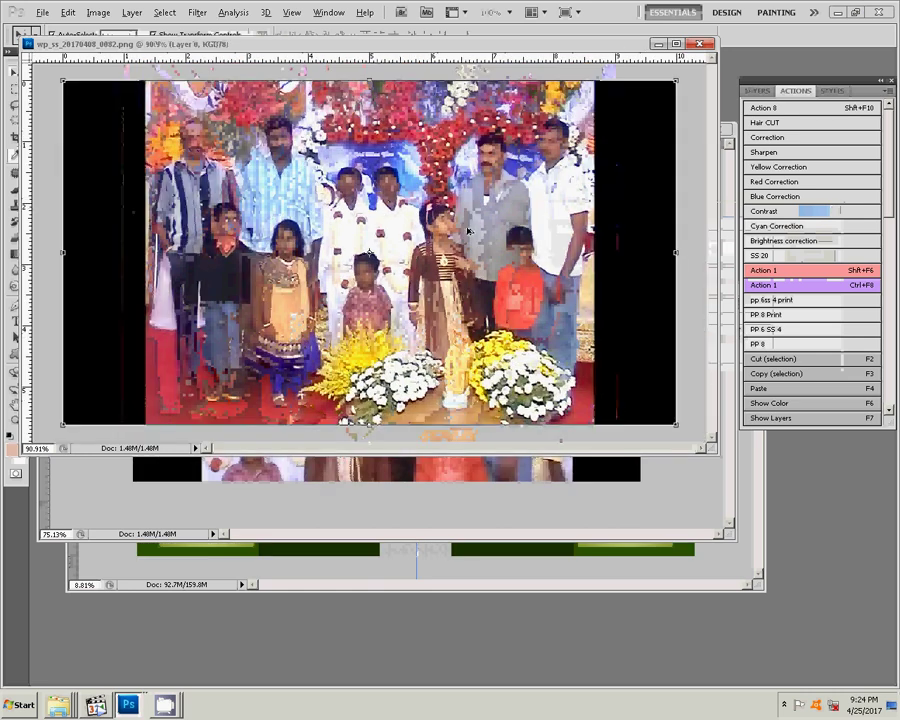
Marquee-select the whole 0082 photo, cut it to the clipboard, and close it unsaved.
{"action": "key", "text": "m"}
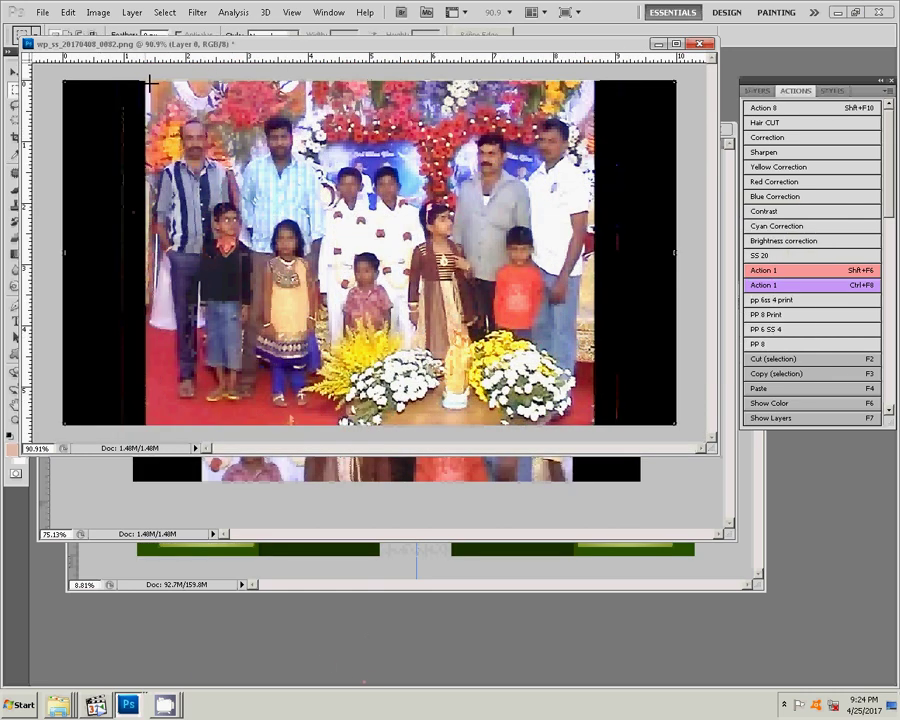
{"action": "left_click_drag", "start_coordinate": [149, 82], "coordinate": [593, 424]}
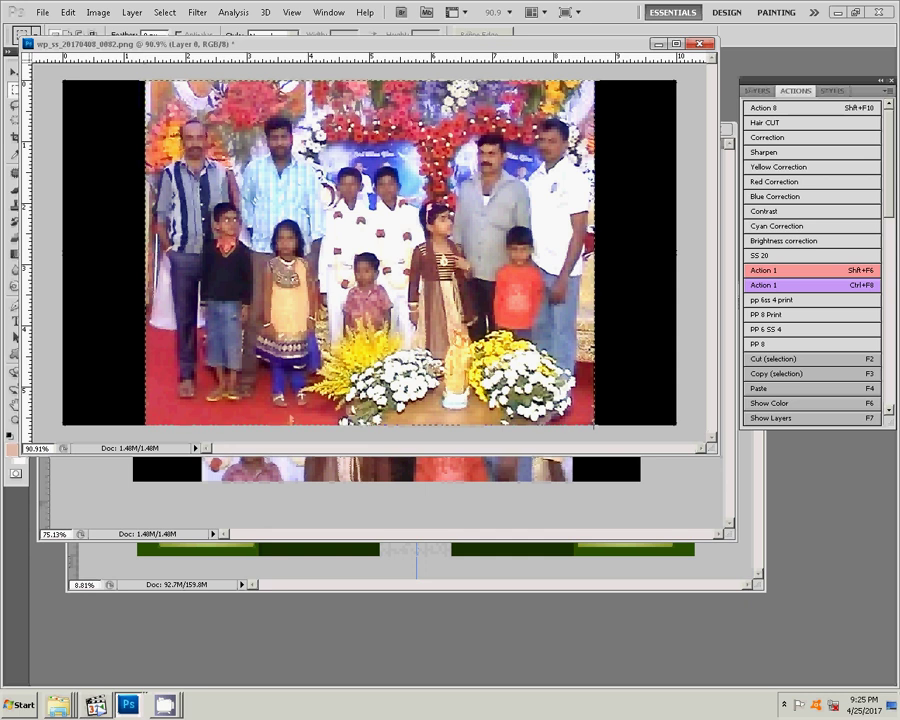
{"action": "left_click", "coordinate": [67, 12]}
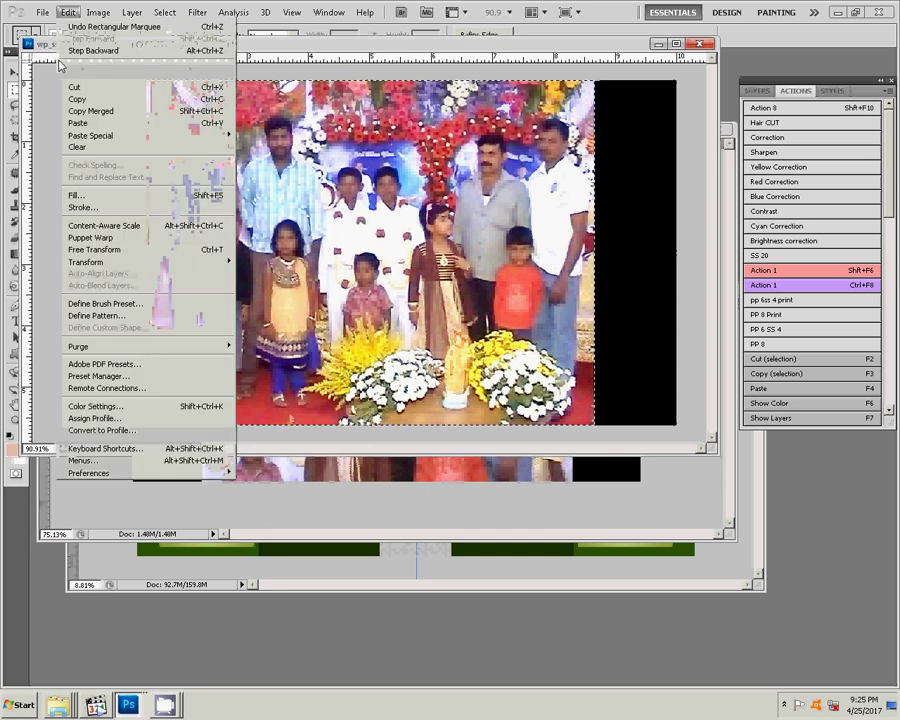
{"action": "left_click", "coordinate": [75, 88]}
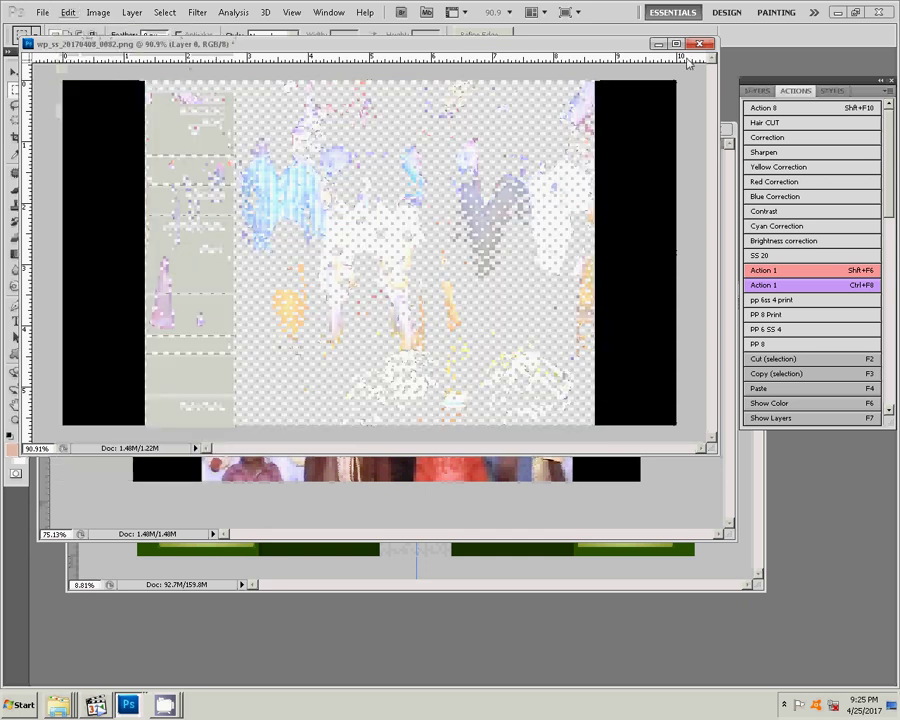
{"action": "key", "text": "ctrl+w"}
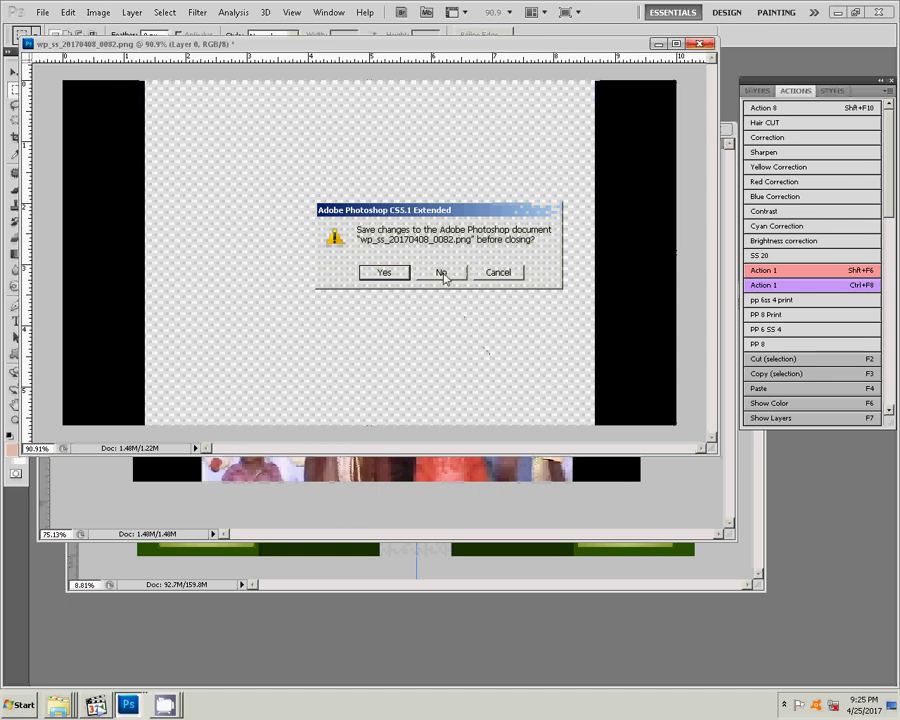
{"action": "left_click", "coordinate": [443, 274]}
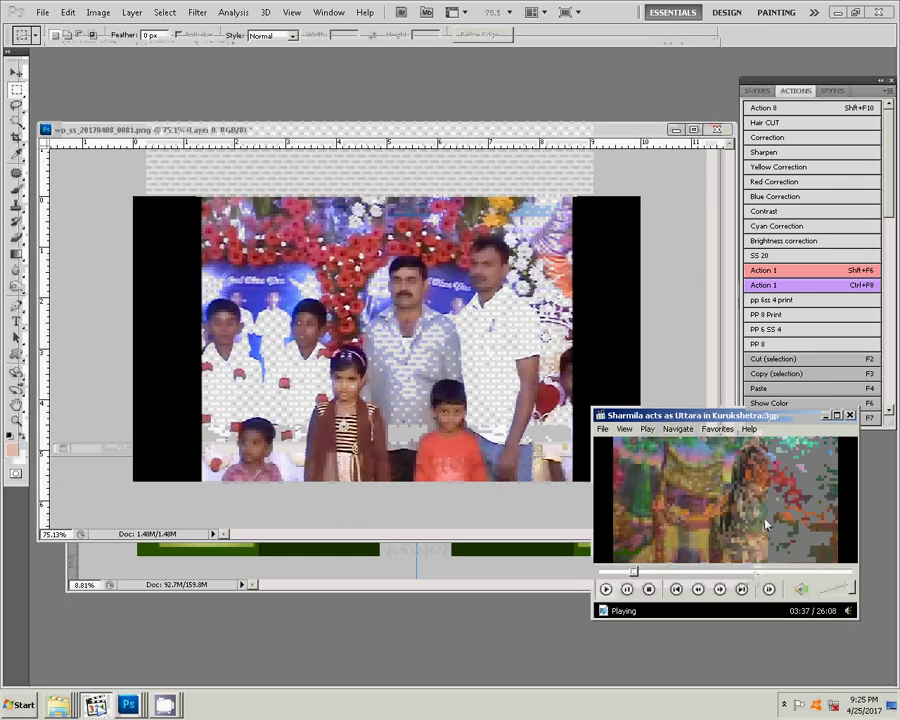
Rewind the tutorial video, then close the 0081 photo without saving.
{"action": "left_click_drag", "start_coordinate": [634, 572], "coordinate": [629, 572]}
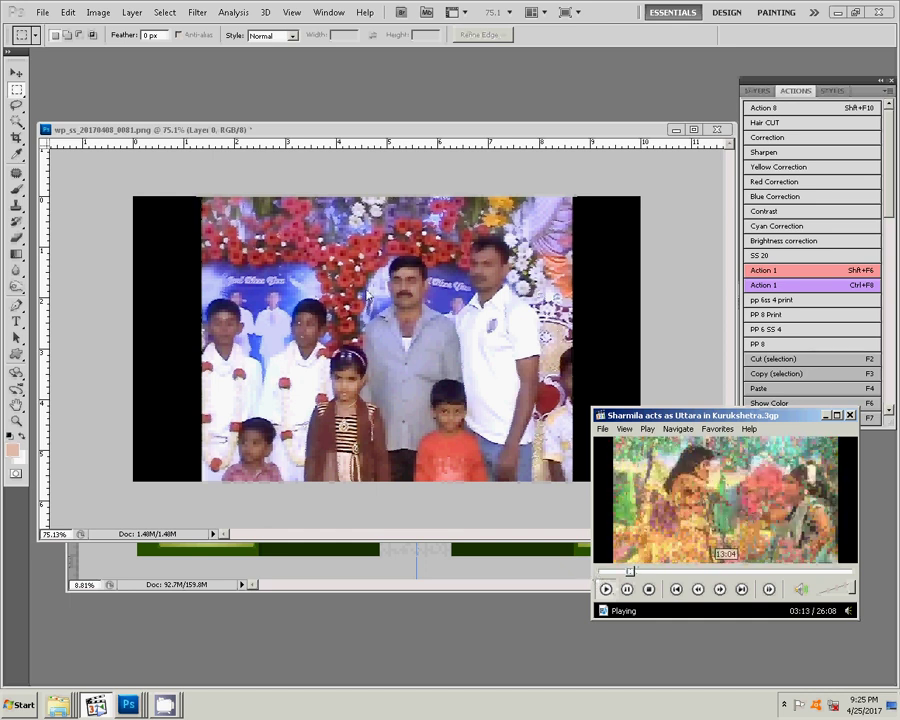
{"action": "left_click", "coordinate": [349, 322]}
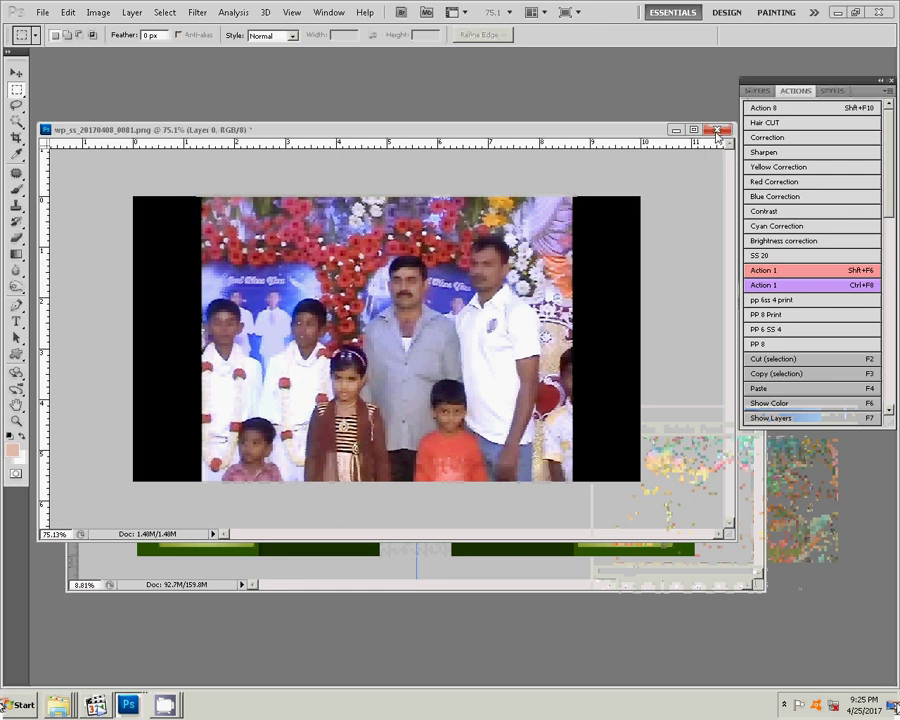
{"action": "key", "text": "ctrl+w"}
{"action": "left_click", "coordinate": [459, 270]}
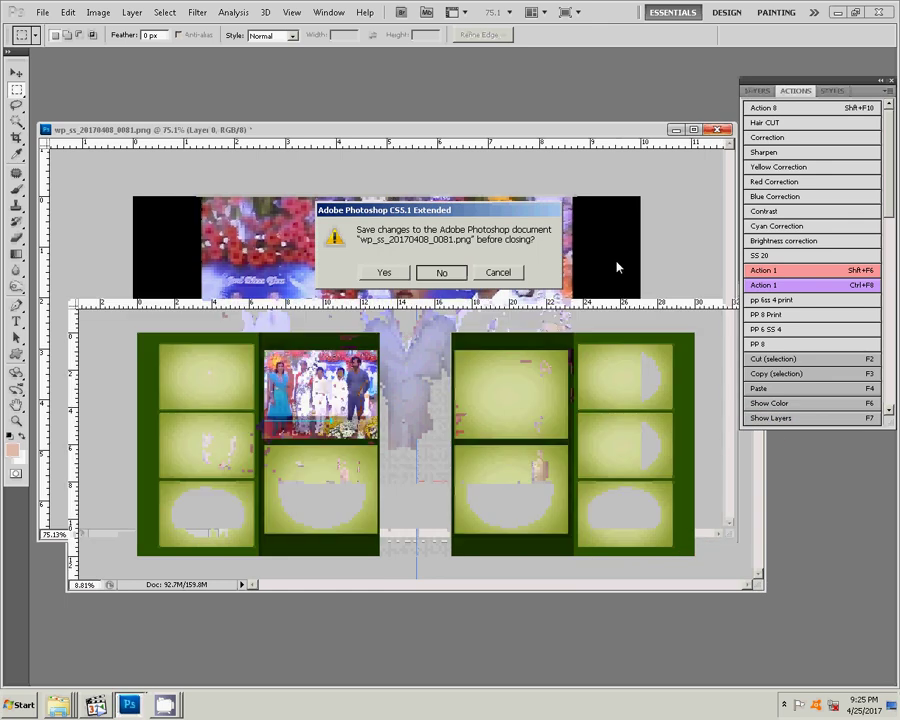
Select the empty lower frame with the Magic Wand and Paste Into it.
{"action": "key", "text": "v"}
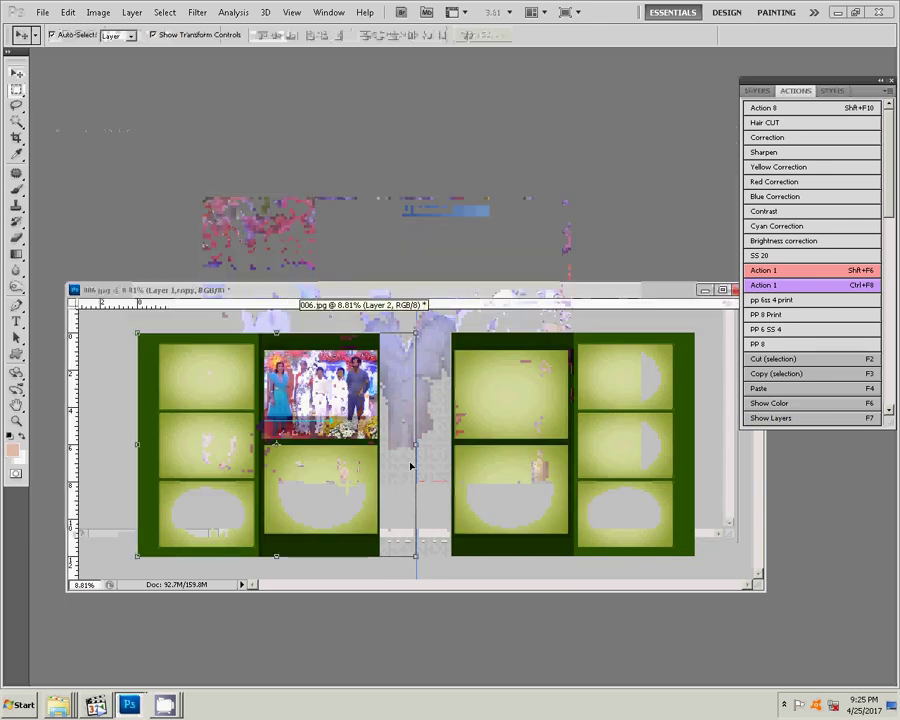
{"action": "left_click", "coordinate": [16, 120]}
{"action": "left_click", "coordinate": [297, 494]}
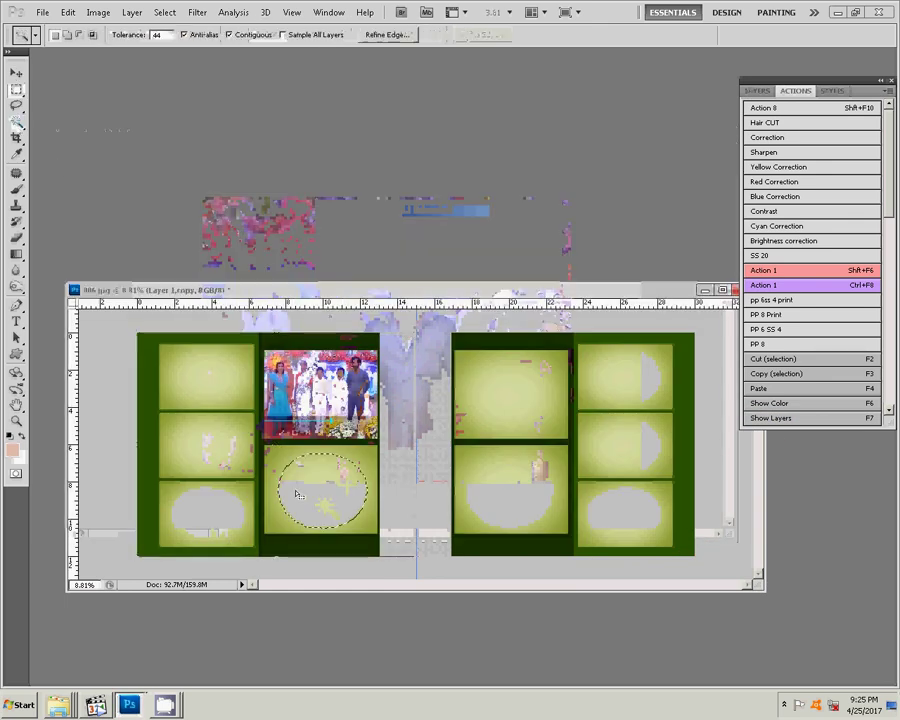
{"action": "left_click", "coordinate": [282, 484], "text": "shift"}
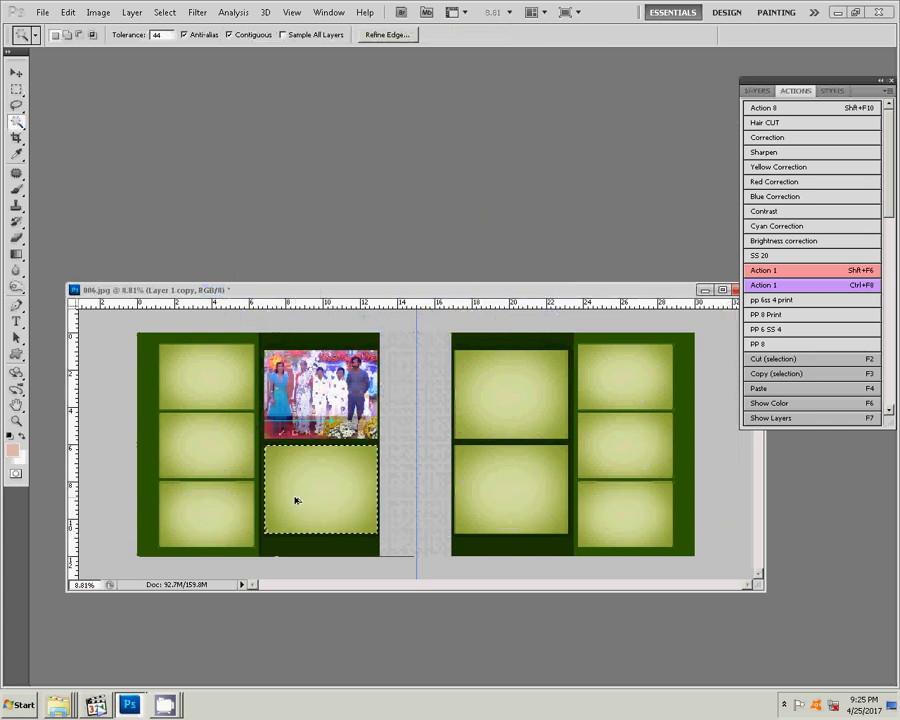
{"action": "key", "text": "F4"}
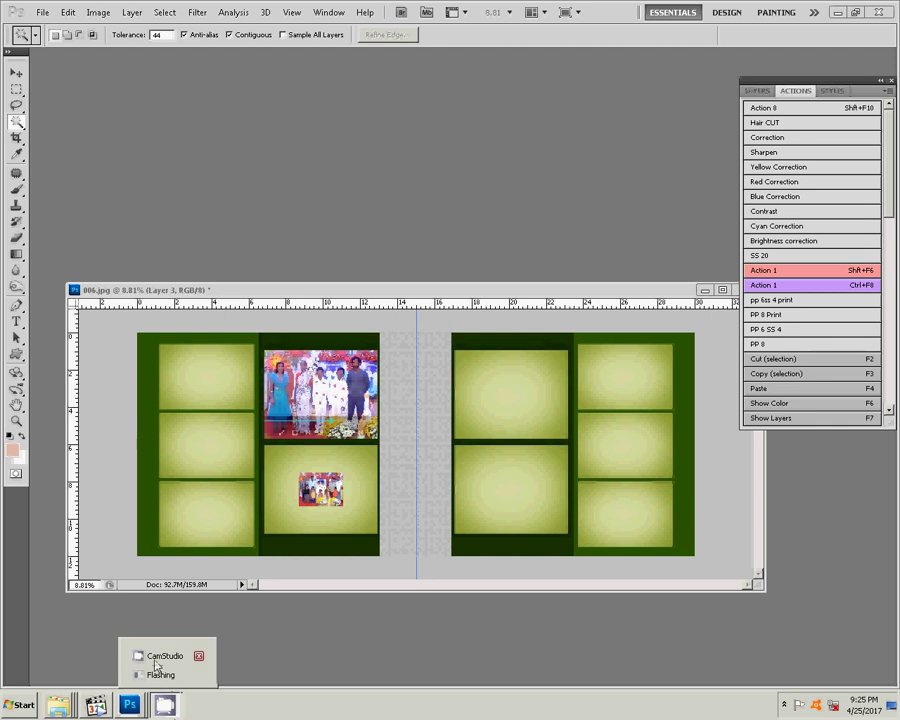
Enlarge and reposition the video player window, then return to the album spread.
{"action": "left_click", "coordinate": [158, 675]}
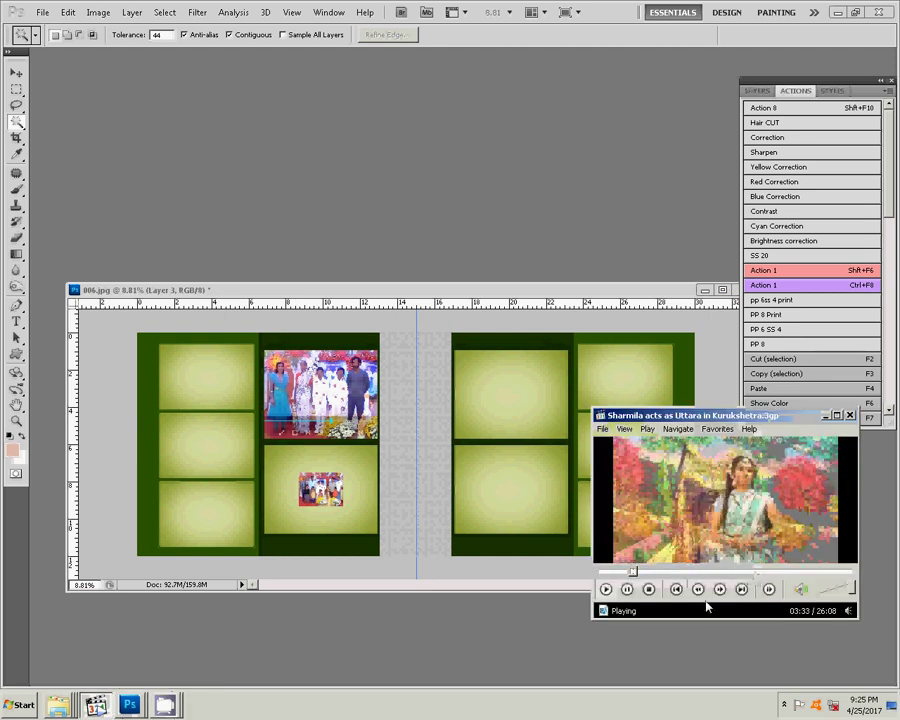
{"action": "left_click_drag", "start_coordinate": [593, 617], "coordinate": [523, 651]}
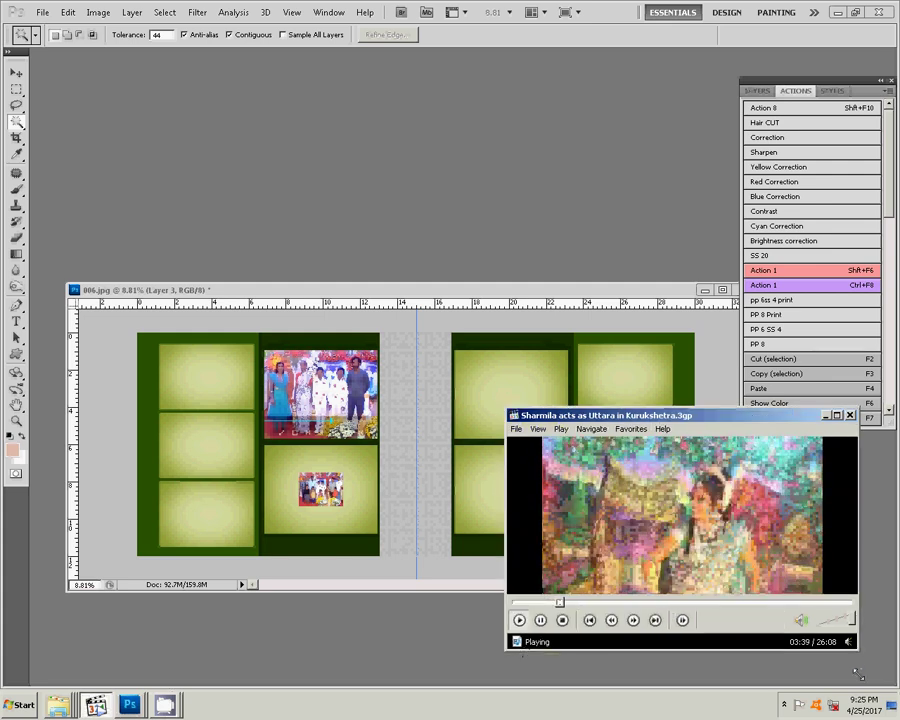
{"action": "left_click_drag", "start_coordinate": [857, 651], "coordinate": [857, 676]}
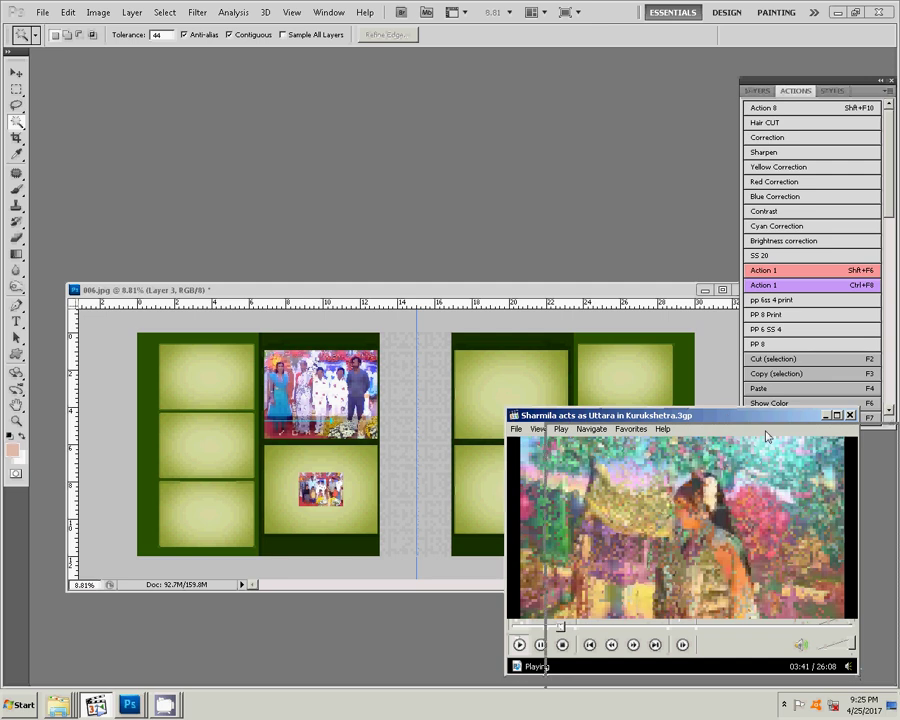
{"action": "left_click_drag", "start_coordinate": [767, 436], "coordinate": [805, 451]}
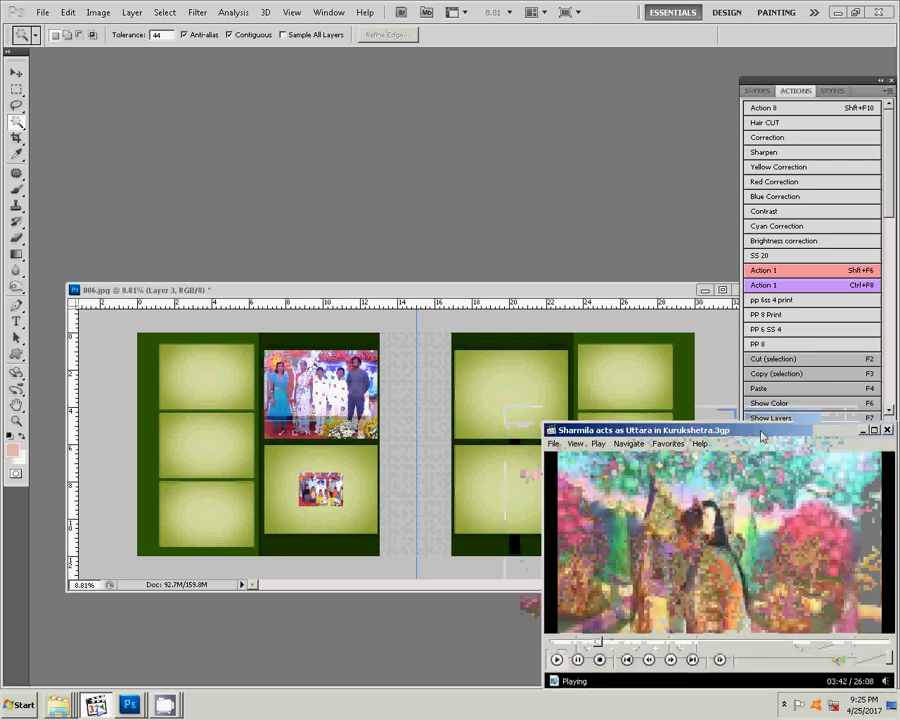
{"action": "left_click", "coordinate": [332, 287]}
{"action": "key", "text": "v"}
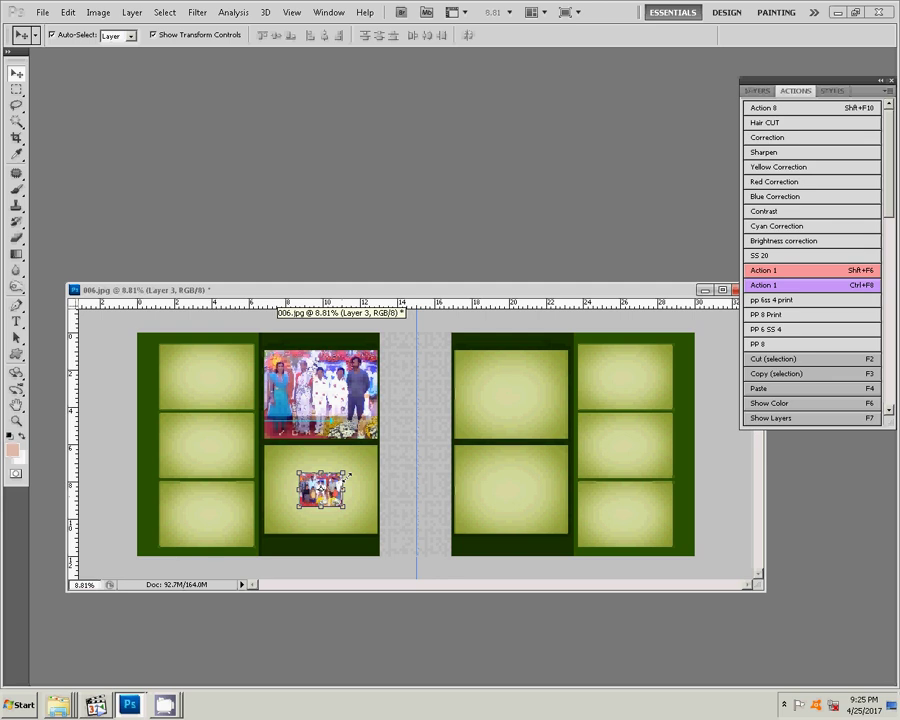
Scale the pasted 0082 photo to 276.30% so it fills the lower frame.
{"action": "key", "text": "ctrl+t"}
{"action": "mouse_move", "coordinate": [366, 456]}
{"action": "left_mouse_down"}
{"action": "mouse_move", "coordinate": [387, 441]}
{"action": "mouse_move", "coordinate": [379, 443]}
{"action": "left_mouse_up"}
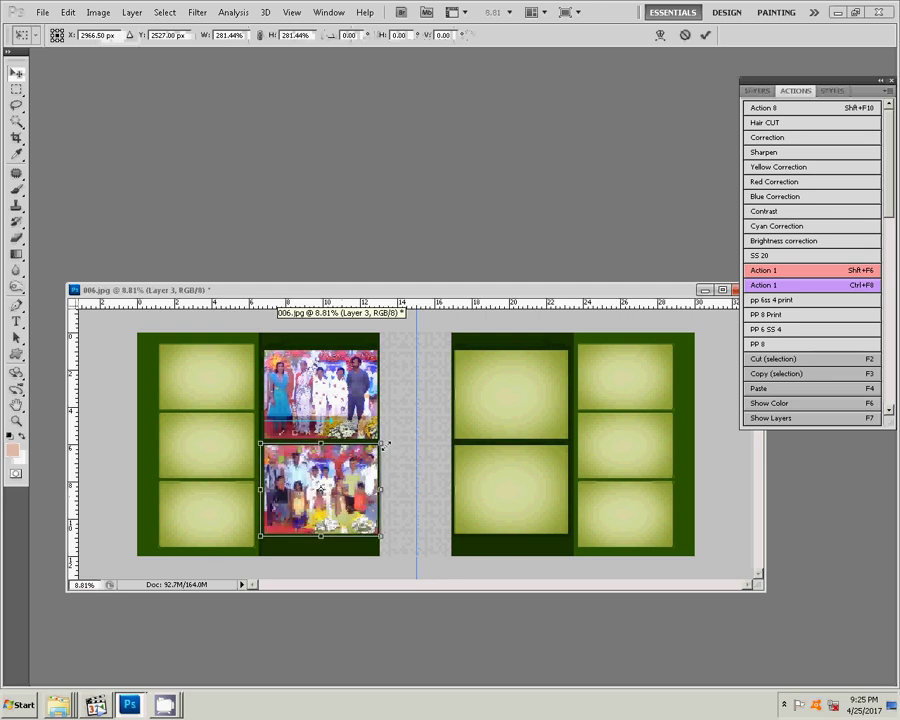
{"action": "left_click", "coordinate": [705, 35]}
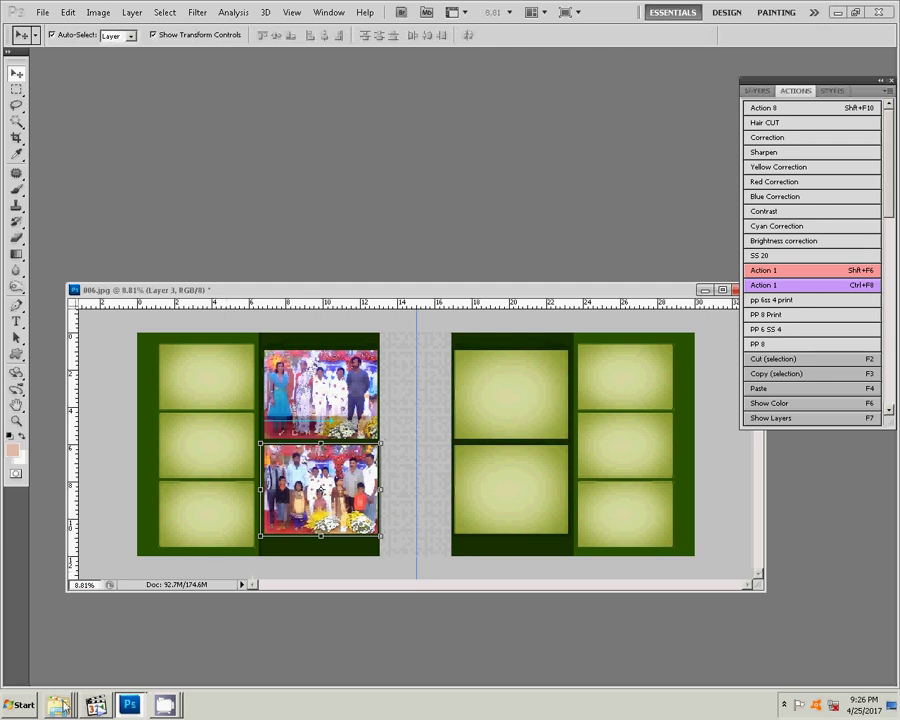
Delete wp_ss_20170408_0082 from the Water Kumar folder, leaving 251 items.
{"action": "right_click", "coordinate": [58, 705]}
{"action": "left_click", "coordinate": [50, 657]}
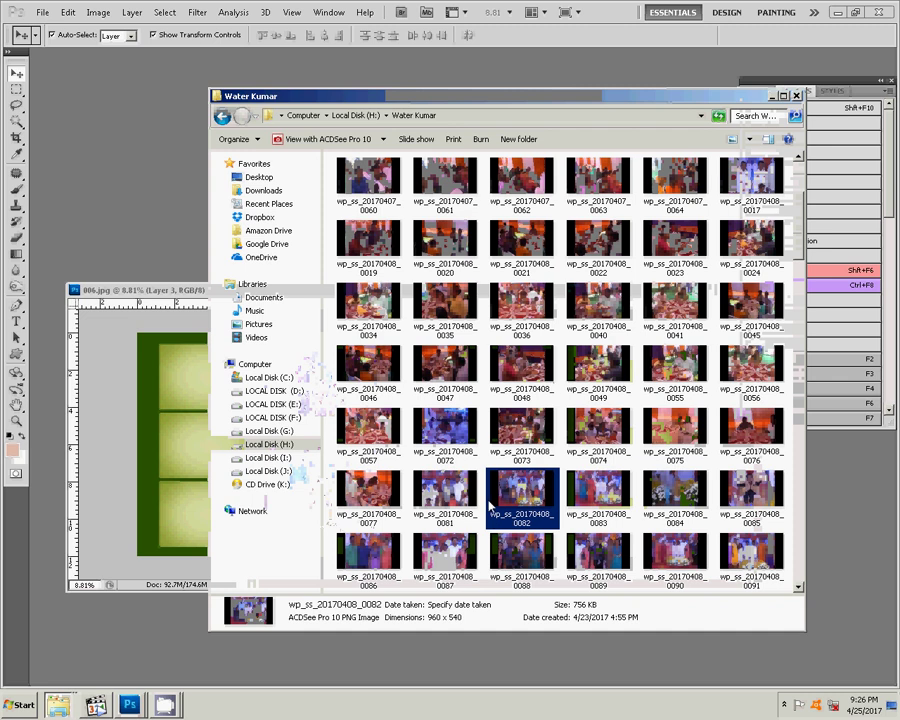
{"action": "left_click", "coordinate": [238, 150]}
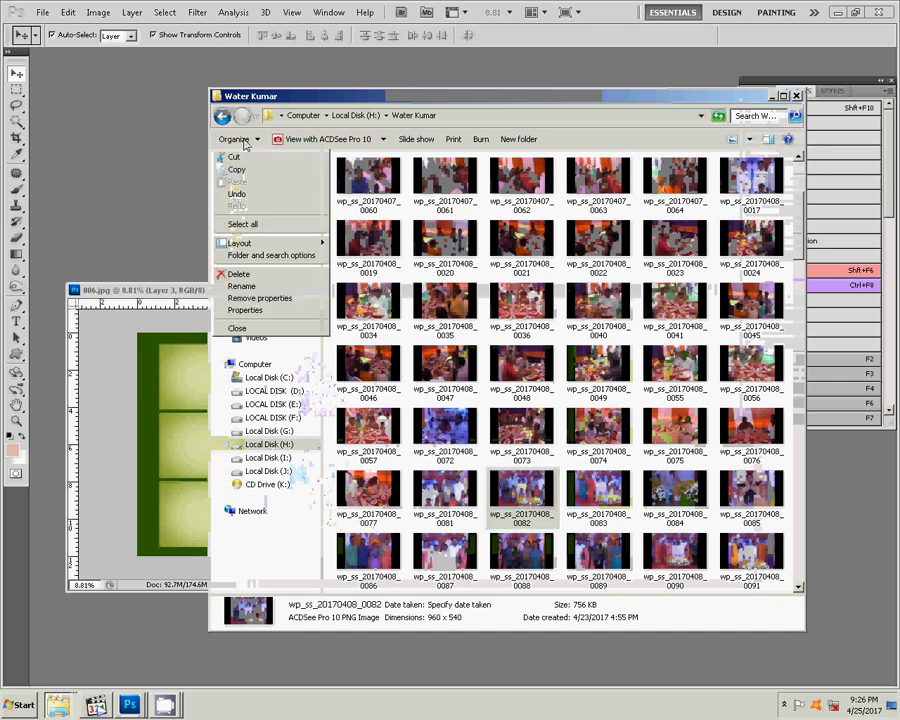
{"action": "left_click", "coordinate": [236, 271]}
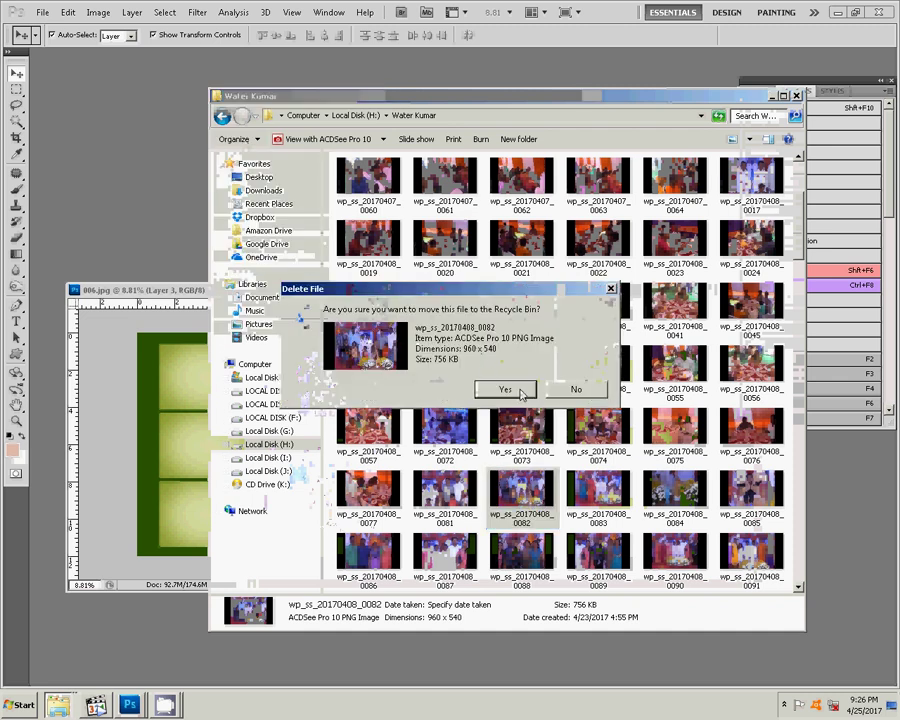
{"action": "left_click", "coordinate": [520, 391]}
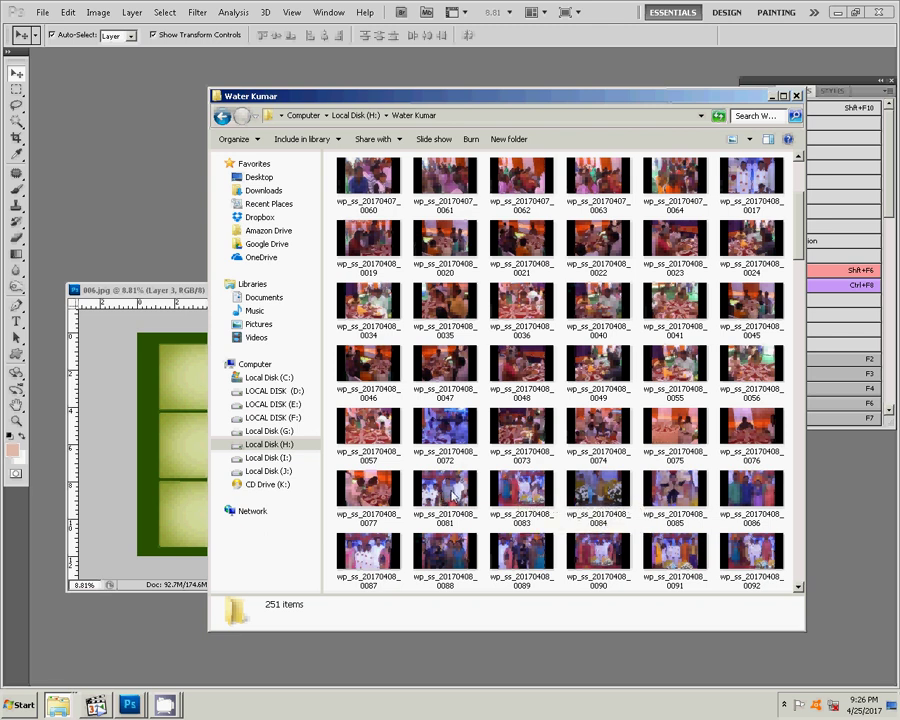
Drag photo 0081 into Photoshop, move its window aside, and commit its size.
{"action": "mouse_move", "coordinate": [459, 497]}
{"action": "left_mouse_down"}
{"action": "mouse_move", "coordinate": [491, 402]}
{"action": "mouse_move", "coordinate": [114, 166]}
{"action": "left_mouse_up"}
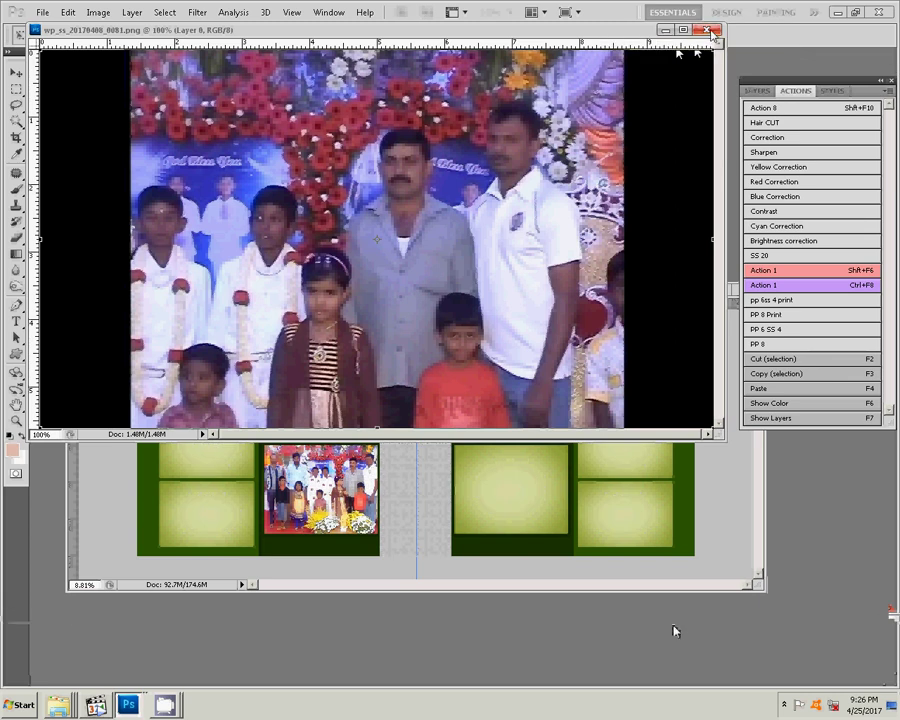
{"action": "left_click_drag", "start_coordinate": [368, 196], "coordinate": [601, 207]}
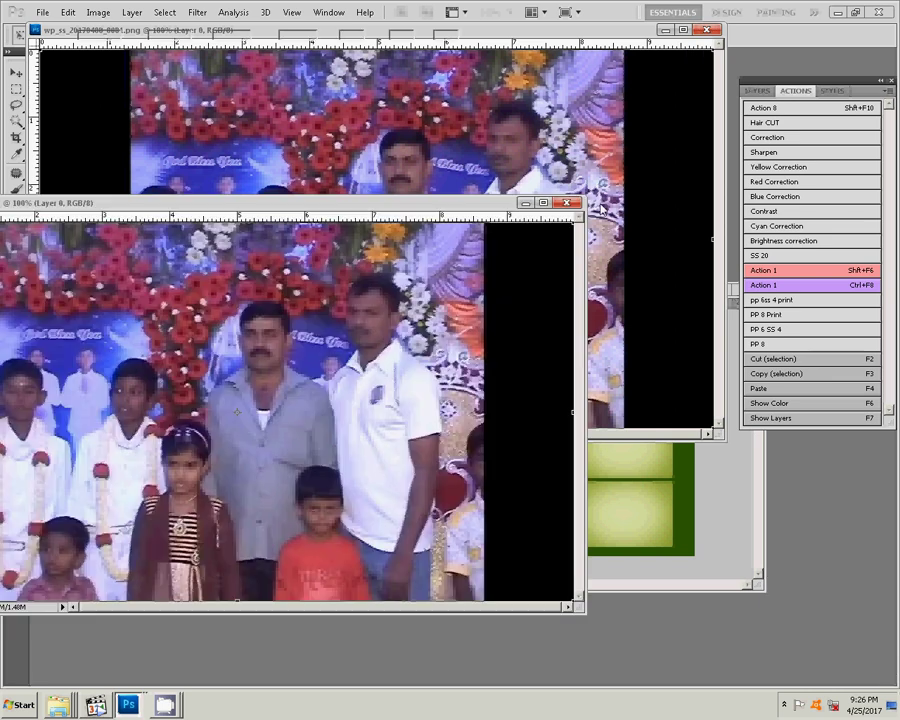
{"action": "key", "text": "ctrl+t"}
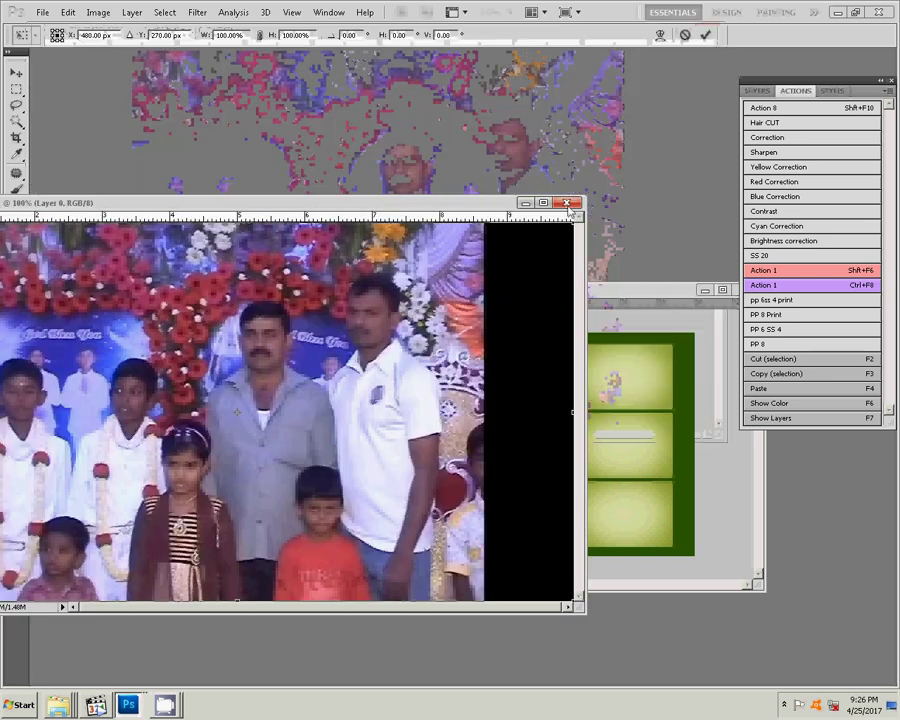
{"action": "key", "text": "Return"}
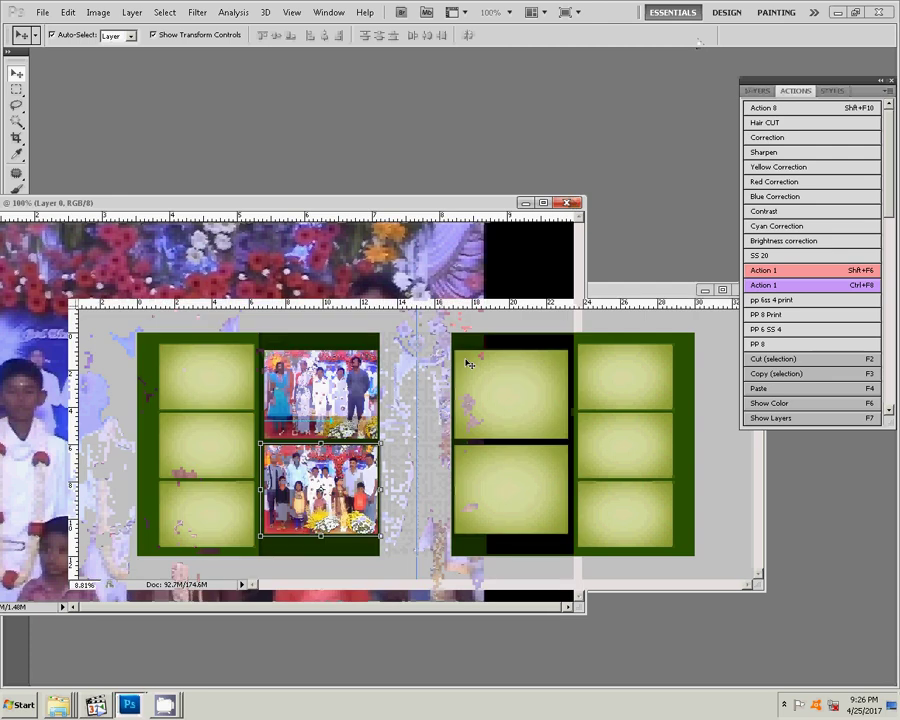
{"action": "left_click", "coordinate": [58, 705]}
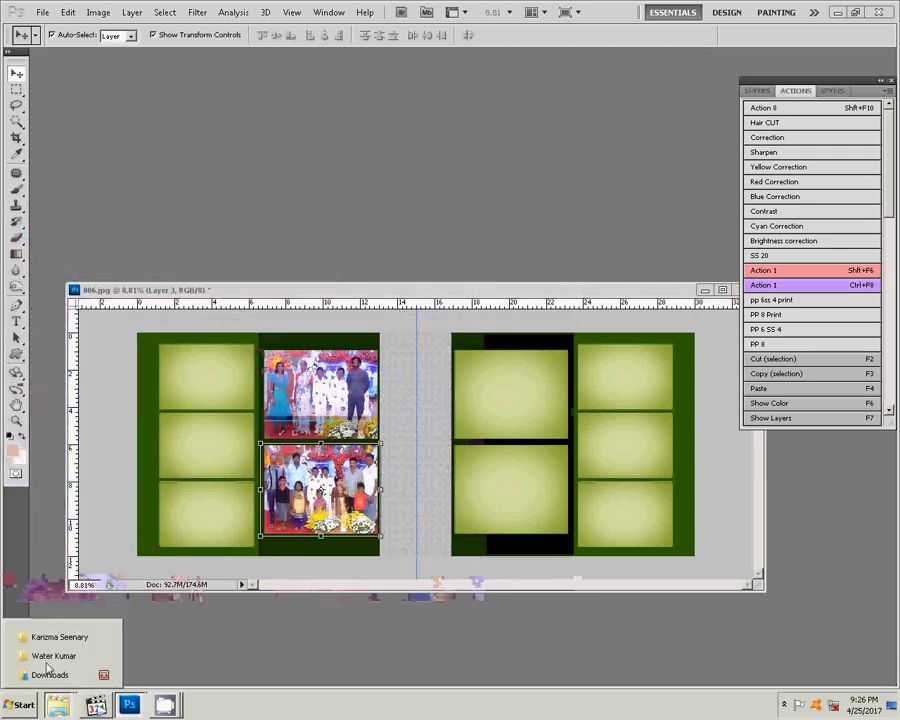
Delete wp_ss_20170408_0081 from the event folder and return to Photoshop.
{"action": "left_click", "coordinate": [52, 656]}
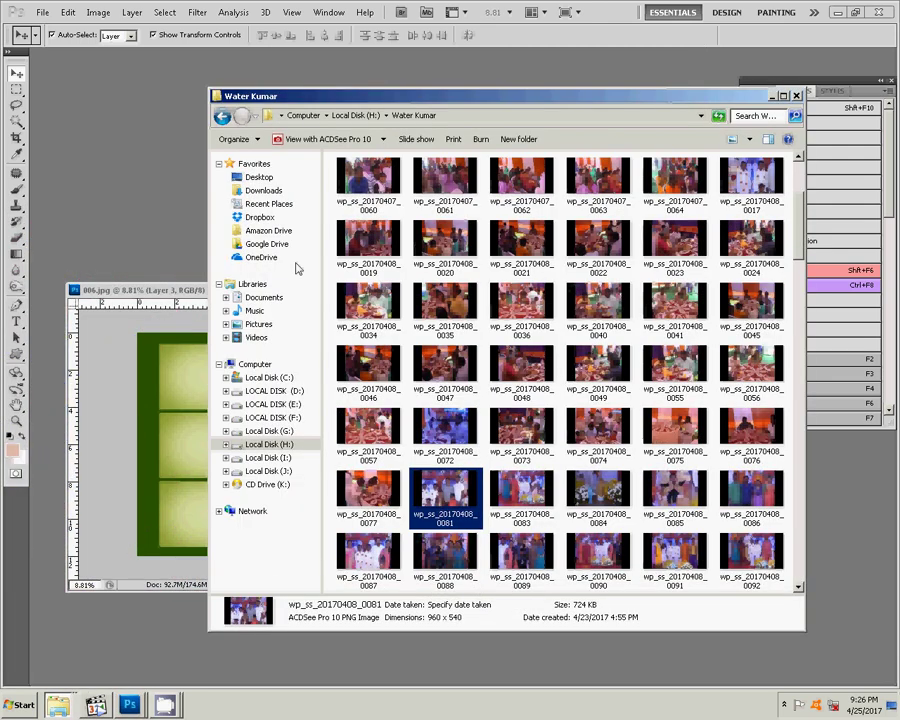
{"action": "left_click", "coordinate": [236, 139]}
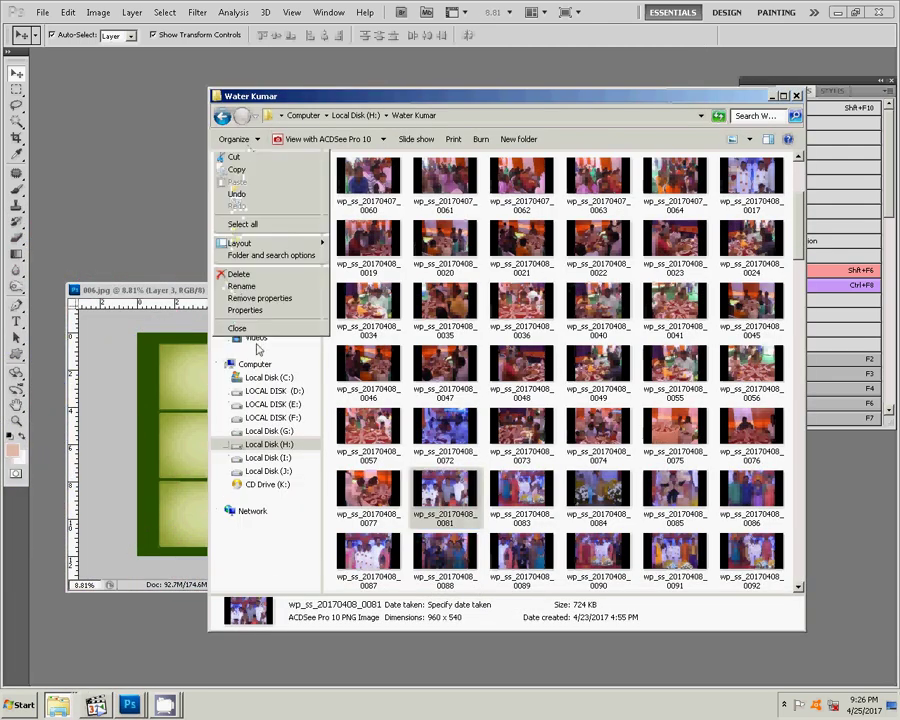
{"action": "left_click", "coordinate": [240, 274]}
{"action": "left_click", "coordinate": [512, 332]}
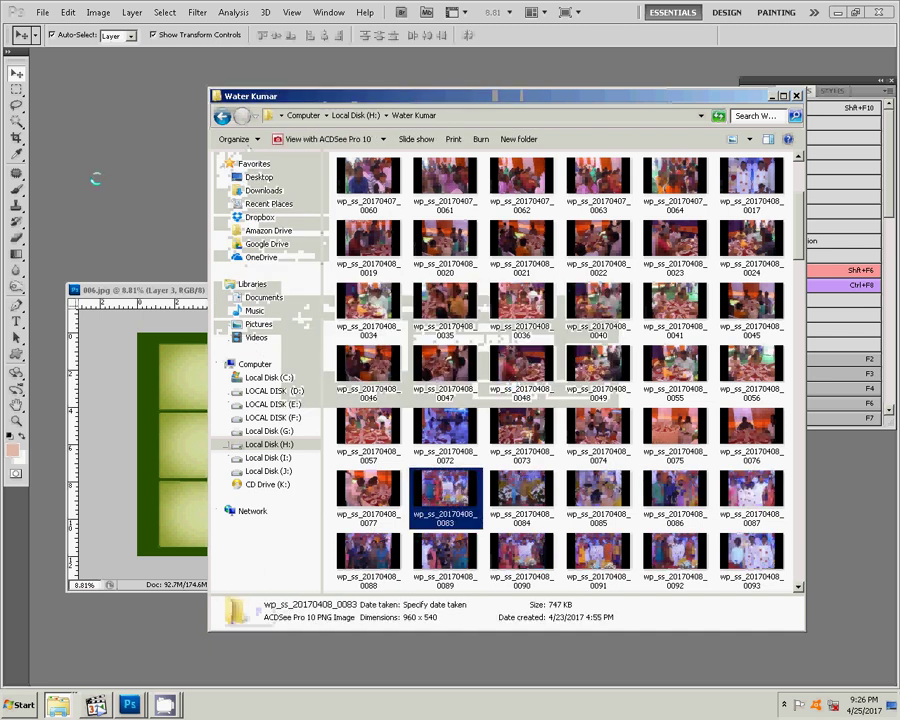
{"action": "left_click", "coordinate": [143, 161]}
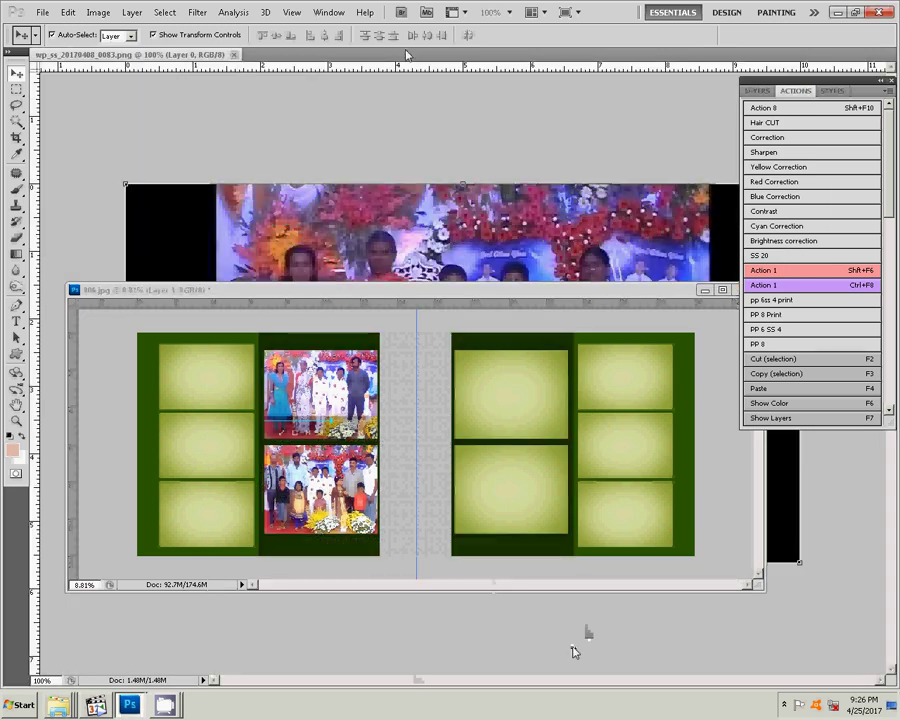
Float photo 0083 in its own window and set its highlights Yellow–Blue balance to -37.
{"action": "left_click_drag", "start_coordinate": [388, 55], "coordinate": [429, 72]}
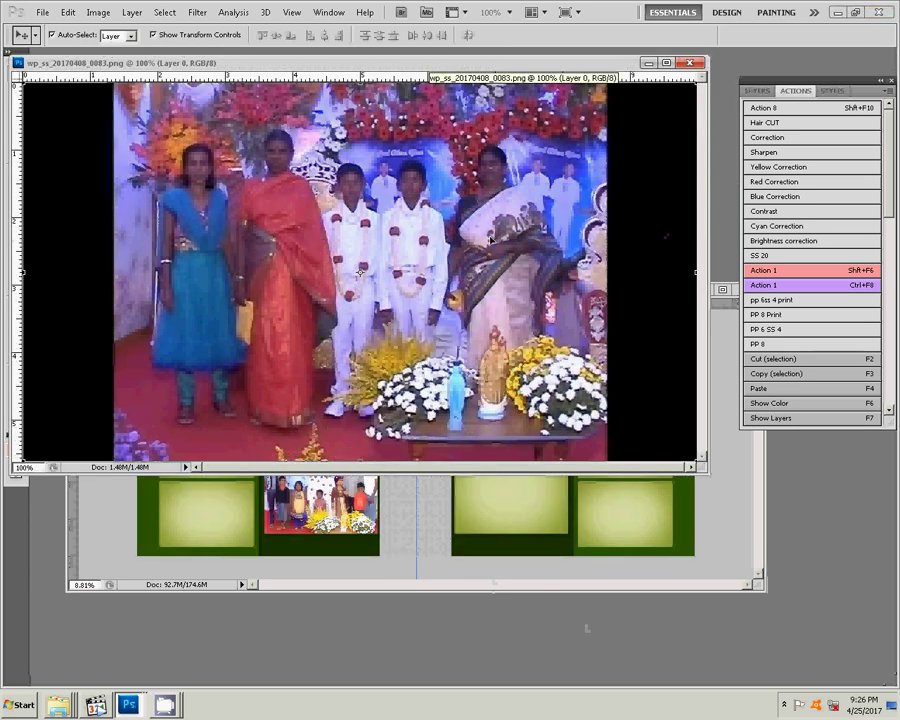
{"action": "key", "text": "ctrl+b"}
{"action": "left_click", "coordinate": [702, 338]}
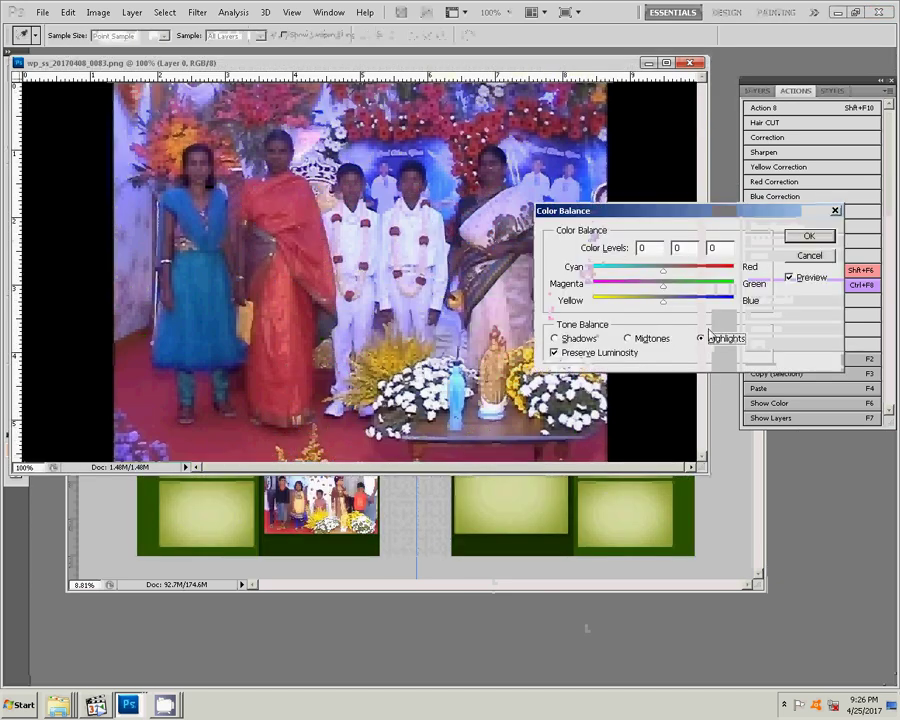
{"action": "left_click_drag", "start_coordinate": [661, 309], "coordinate": [639, 308]}
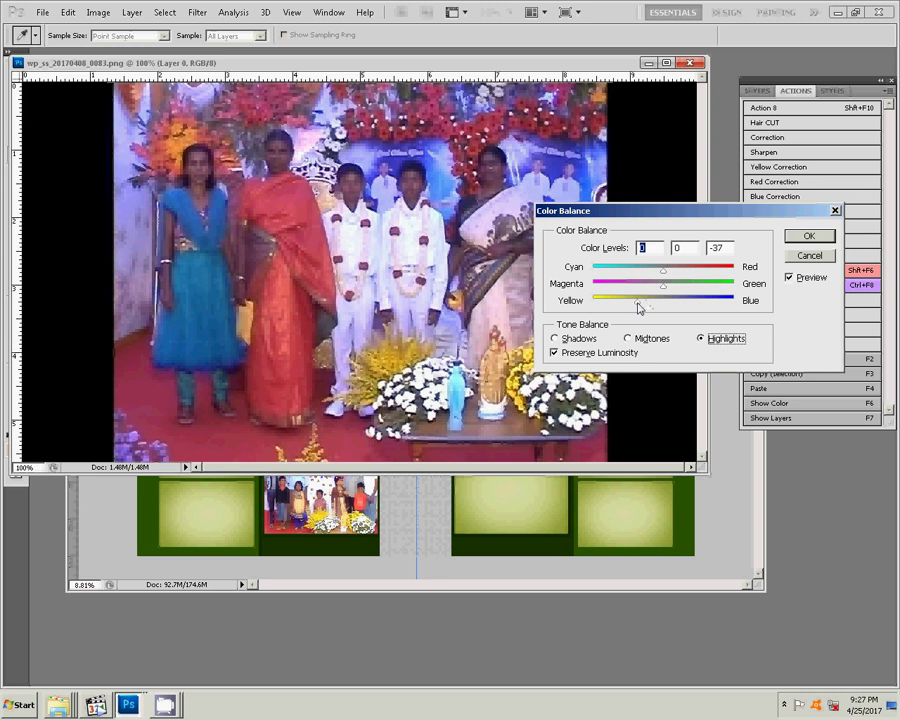
{"action": "left_click", "coordinate": [801, 240]}
{"action": "key", "text": "v"}
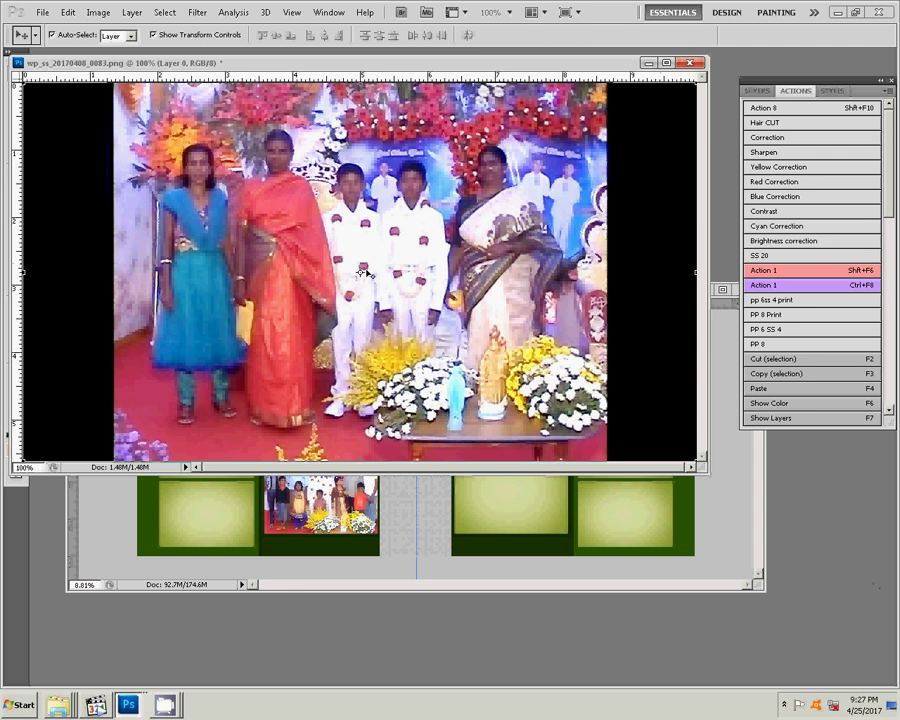
Copy photo 0083's picture area without the black bars and close it unsaved.
{"action": "scroll", "coordinate": [365, 272], "scroll_direction": "down", "scroll_amount": 1}
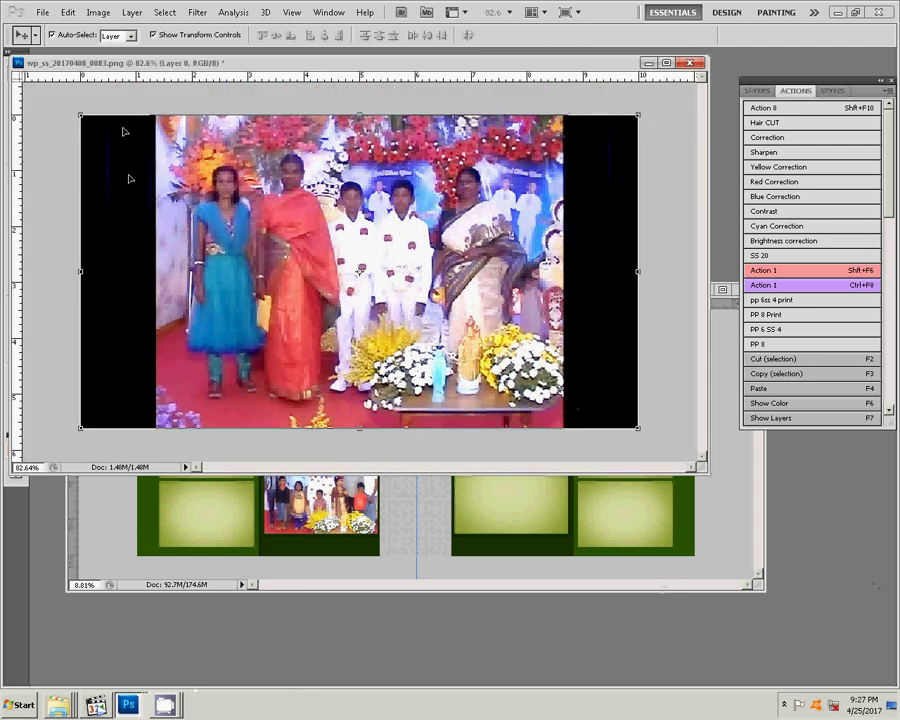
{"action": "key", "text": "m"}
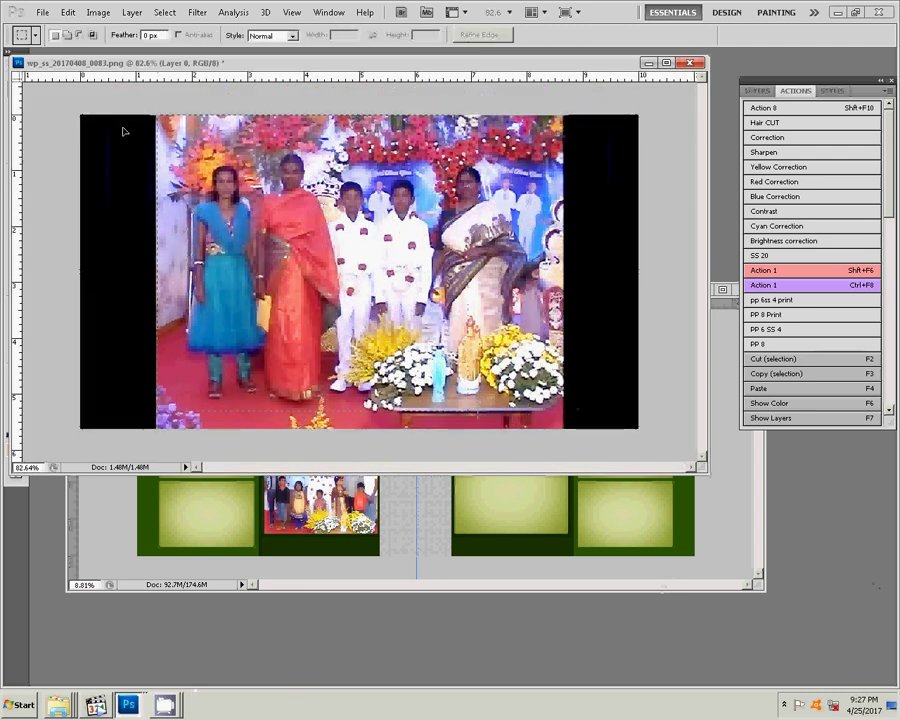
{"action": "key", "text": "ctrl+a"}
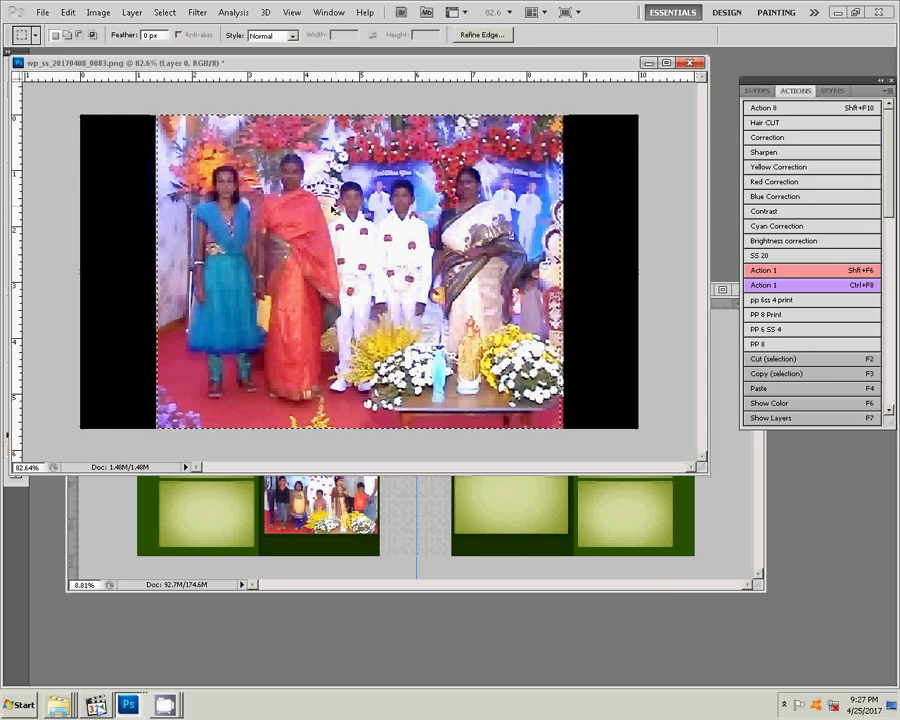
{"action": "key", "text": "ctrl+w"}
{"action": "left_click", "coordinate": [441, 274]}
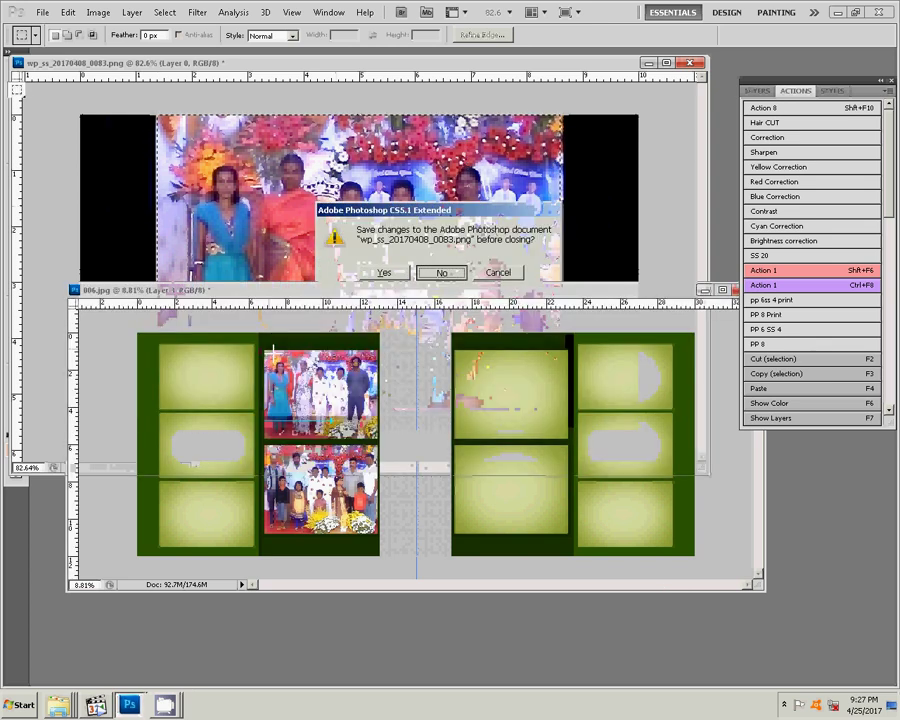
Paste photo 0083 into the left page's top-left frame and scale it to 224%.
{"action": "key", "text": "v"}
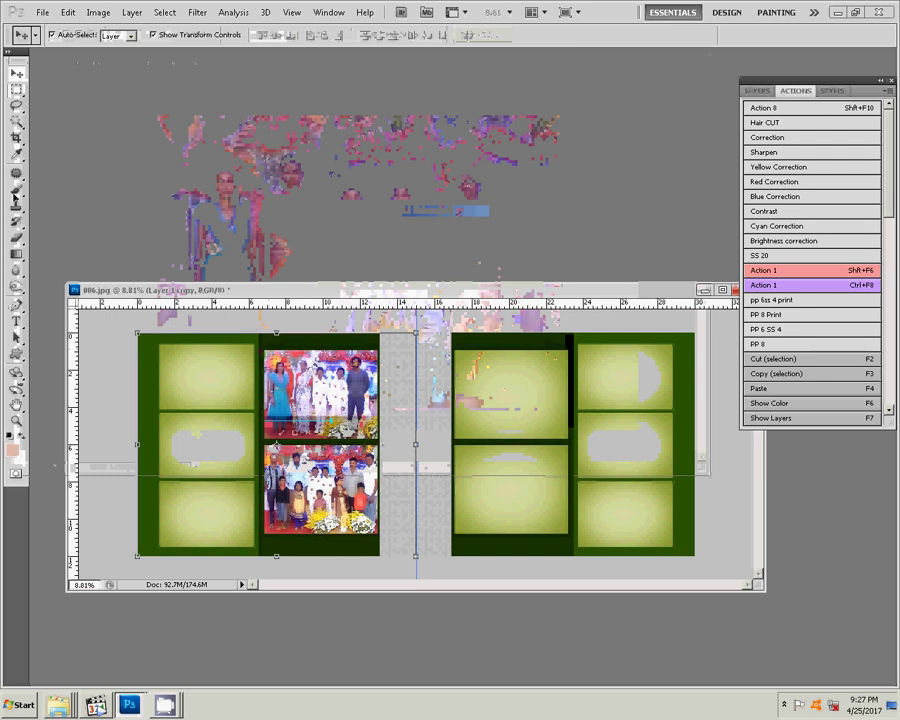
{"action": "key", "text": "m"}
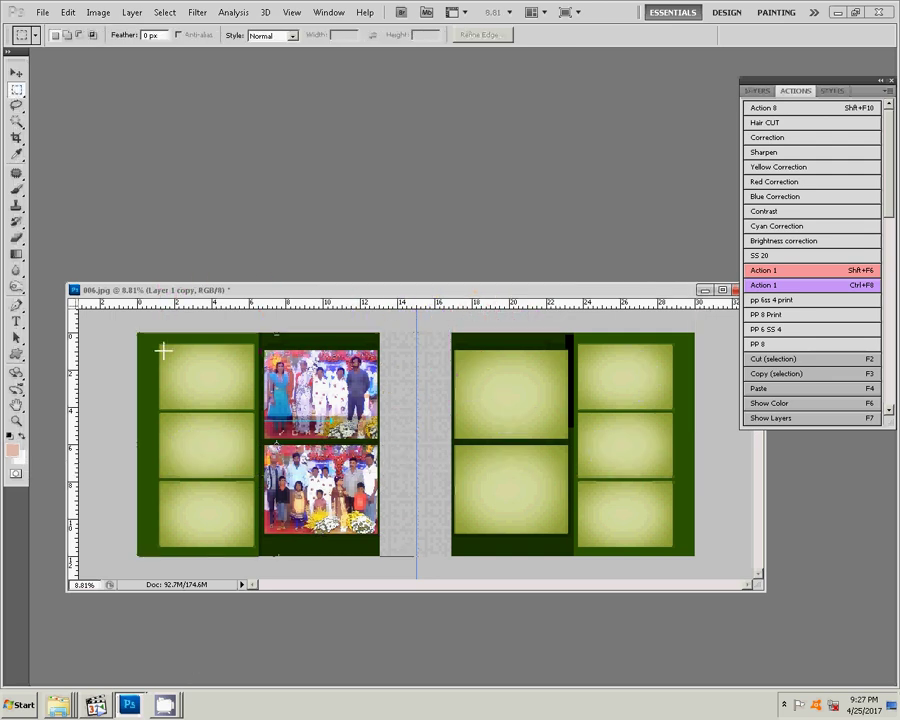
{"action": "mouse_move", "coordinate": [160, 344]}
{"action": "left_mouse_down"}
{"action": "mouse_move", "coordinate": [241, 410]}
{"action": "mouse_move", "coordinate": [254, 410]}
{"action": "left_mouse_up"}
{"action": "left_click", "coordinate": [67, 12]}
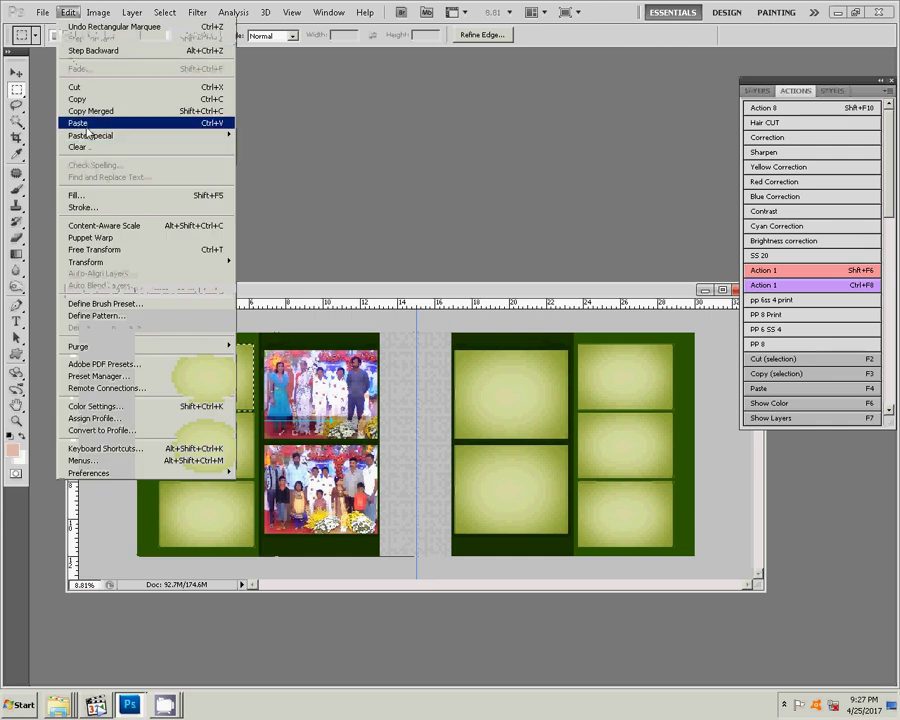
{"action": "mouse_move", "coordinate": [91, 135]}
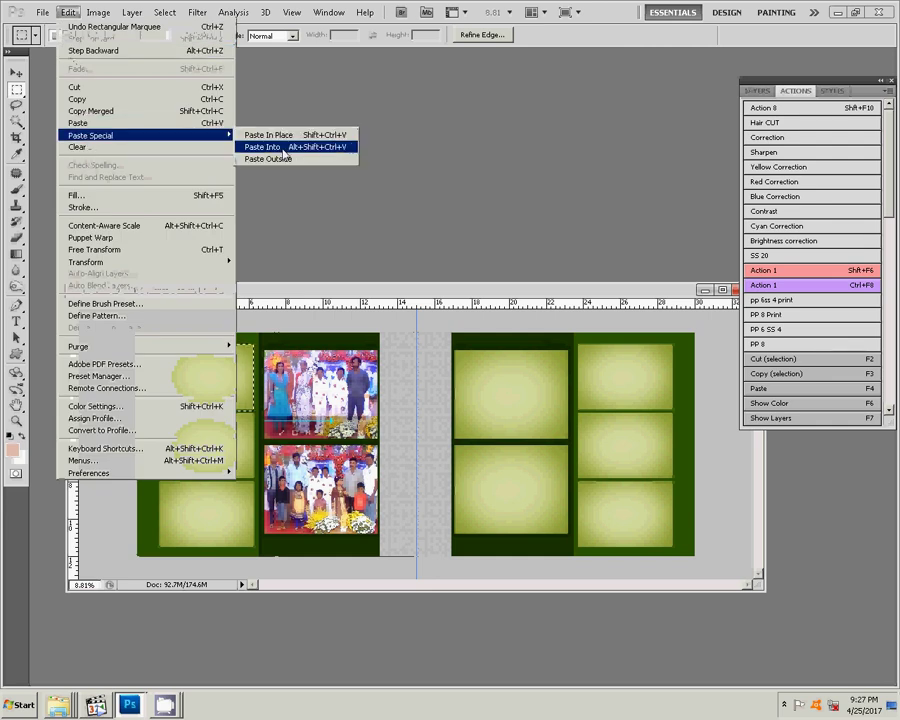
{"action": "left_click", "coordinate": [285, 148]}
{"action": "key", "text": "v"}
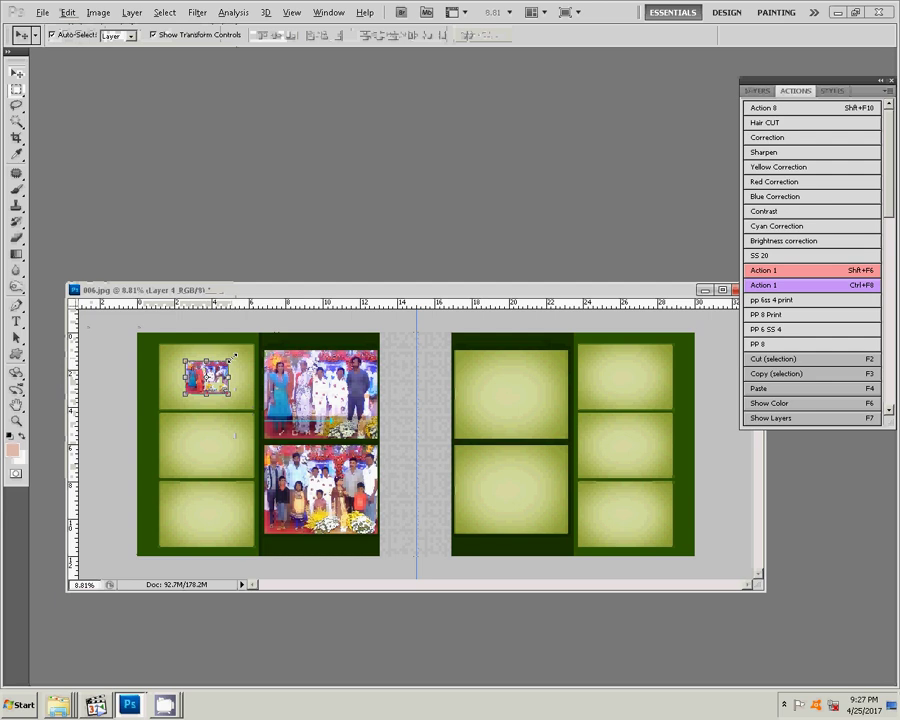
{"action": "mouse_move", "coordinate": [233, 356]}
{"action": "left_mouse_down"}
{"action": "mouse_move", "coordinate": [260, 347]}
{"action": "mouse_move", "coordinate": [256, 340]}
{"action": "left_mouse_up"}
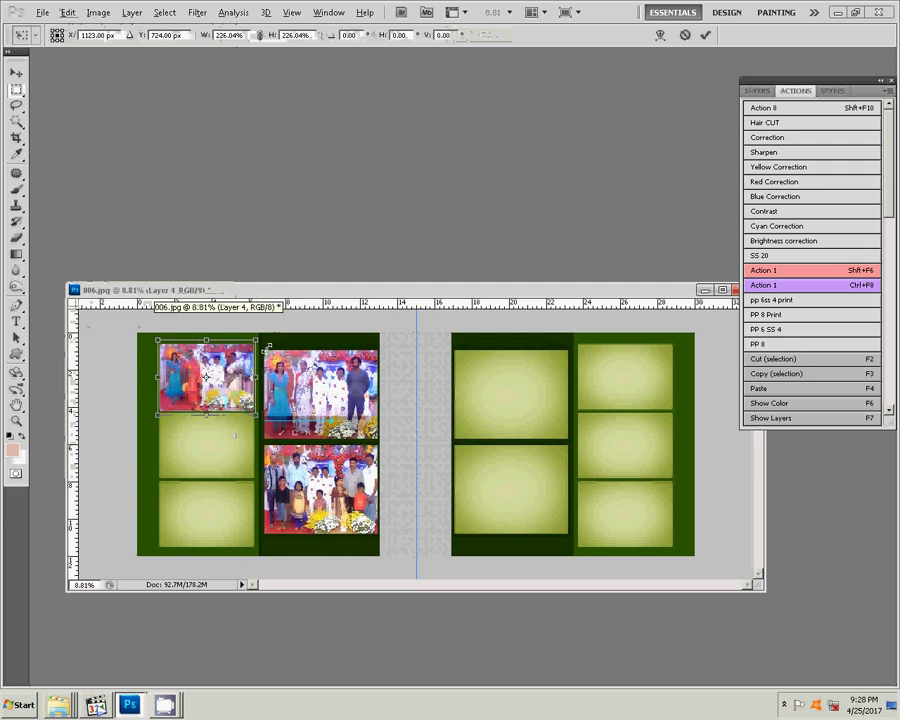
{"action": "left_click", "coordinate": [703, 35]}
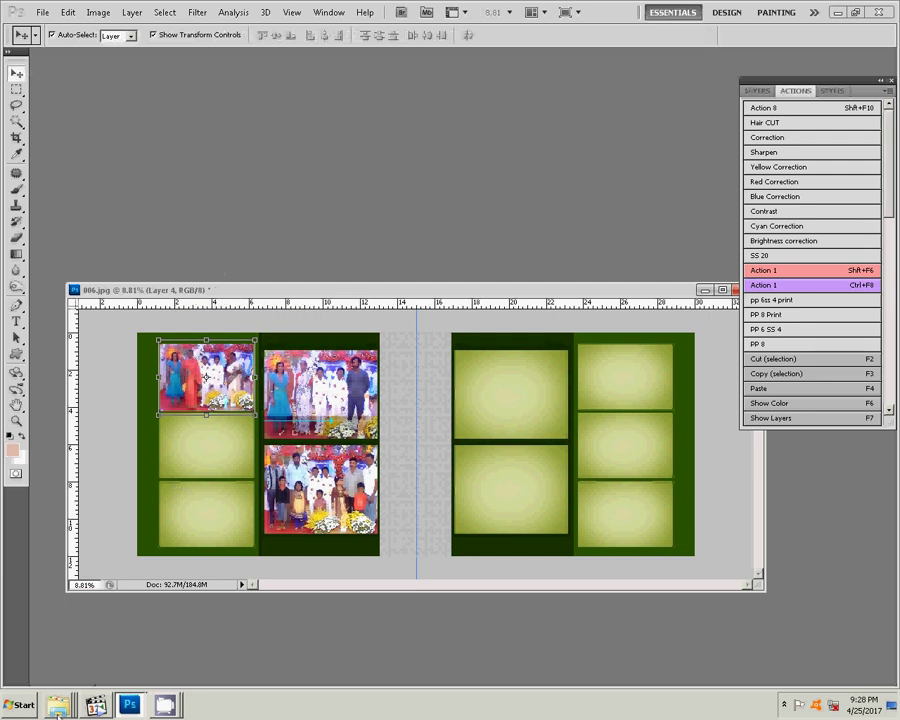
Send wp_ss_20170408_0083 to the Recycle Bin and drag photo 0086 into Photoshop.
{"action": "mouse_move", "coordinate": [58, 705]}
{"action": "left_click", "coordinate": [53, 656]}
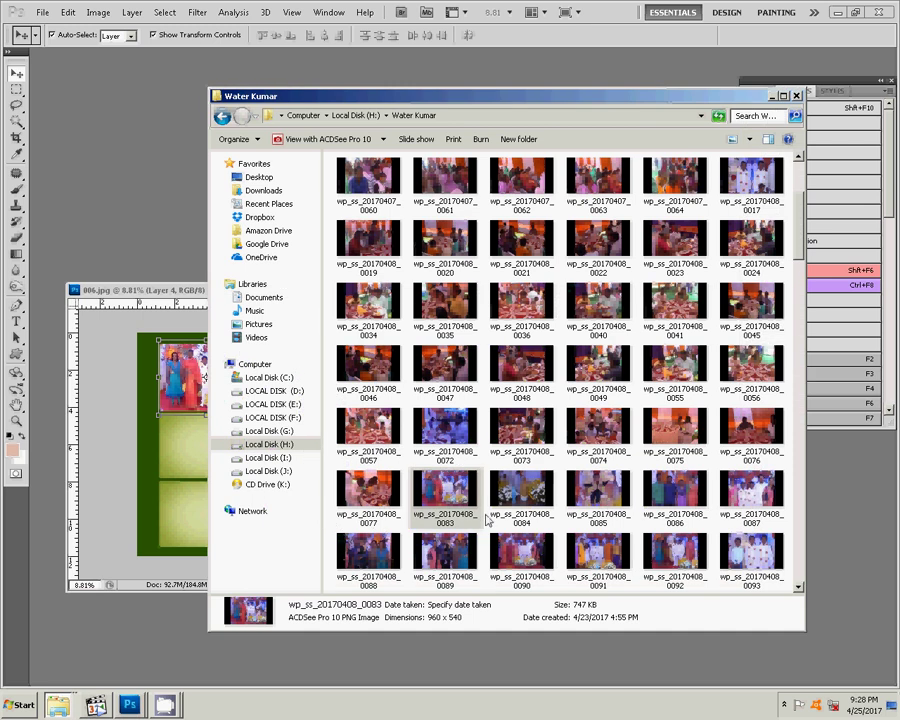
{"action": "left_click", "coordinate": [446, 521]}
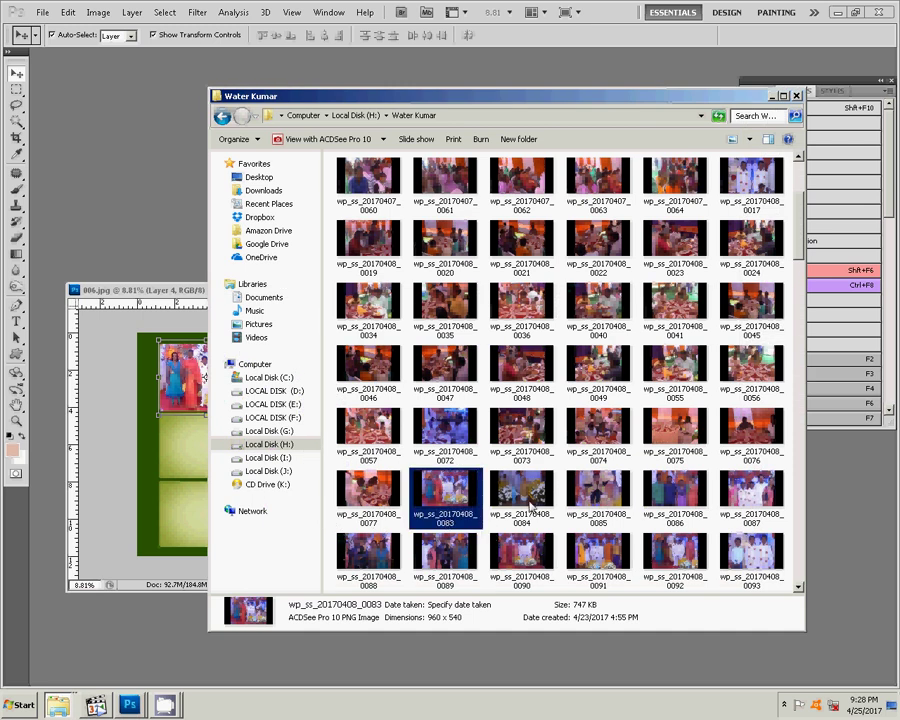
{"action": "key", "text": "Delete"}
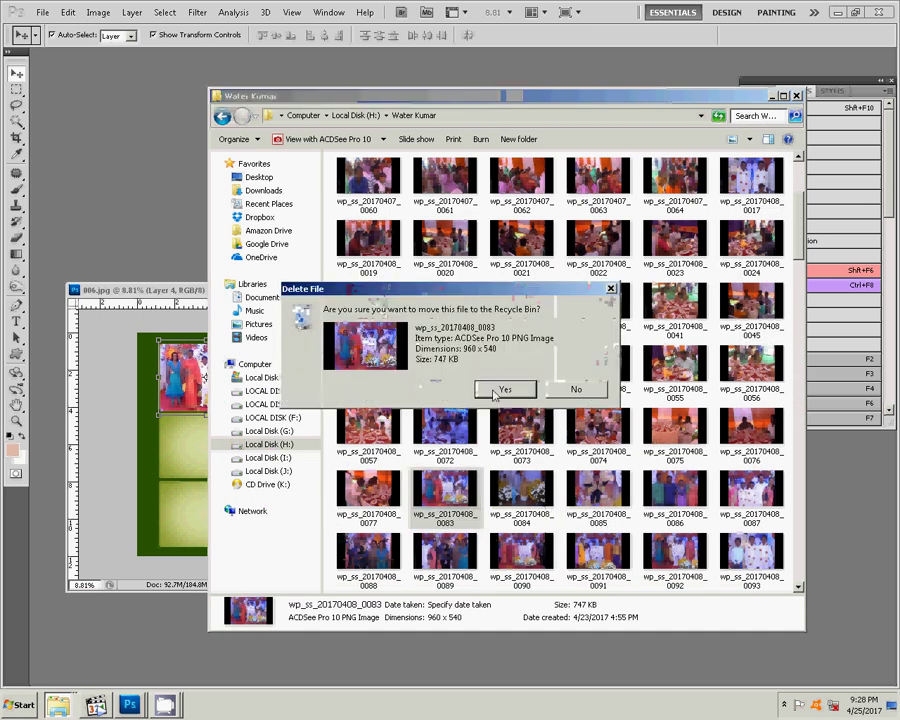
{"action": "left_click", "coordinate": [495, 390]}
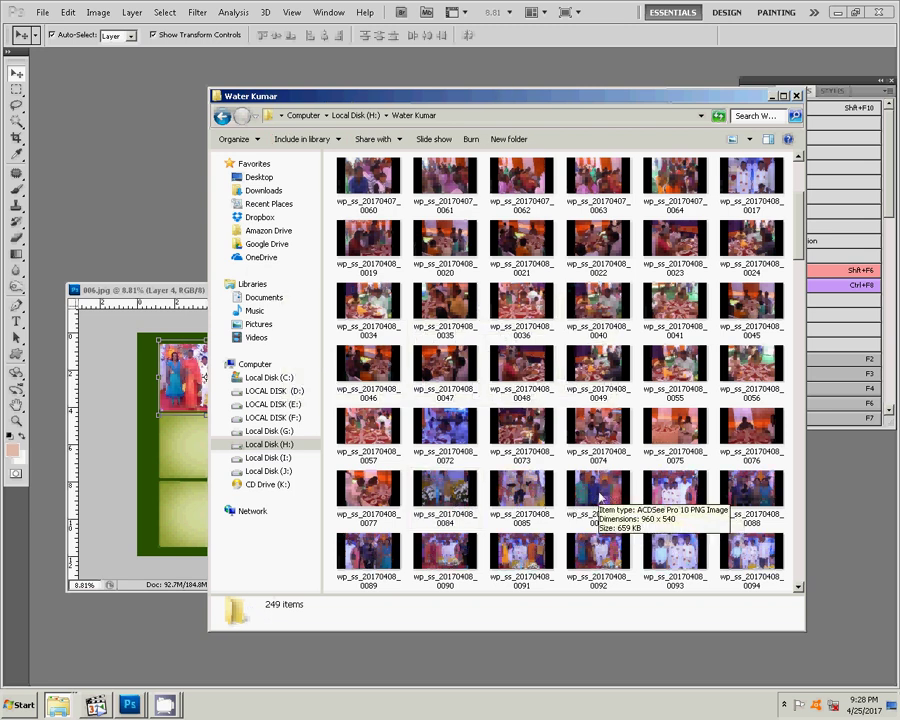
{"action": "left_click_drag", "start_coordinate": [600, 495], "coordinate": [150, 160]}
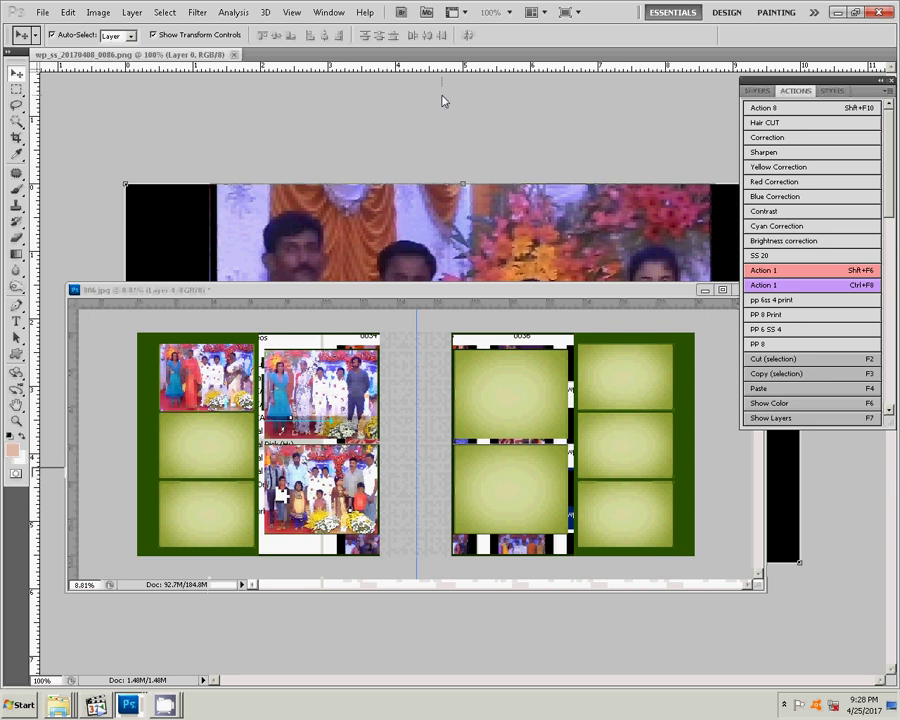
Zoom out on photo 0086, then open wp_ss_20170408_0090 from the event folder.
{"action": "left_click", "coordinate": [443, 101]}
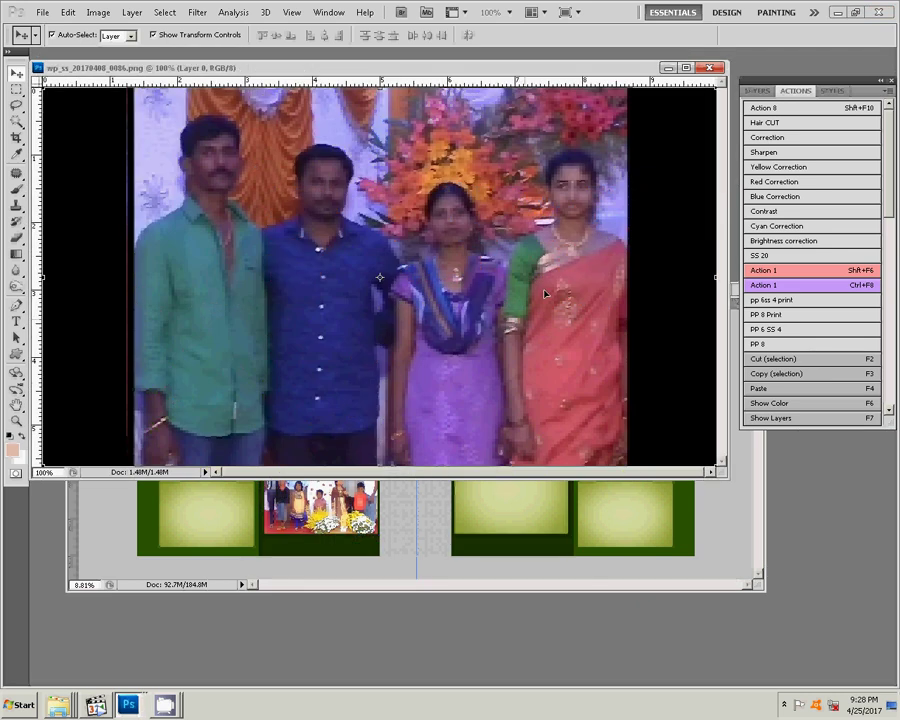
{"action": "key", "text": "z"}
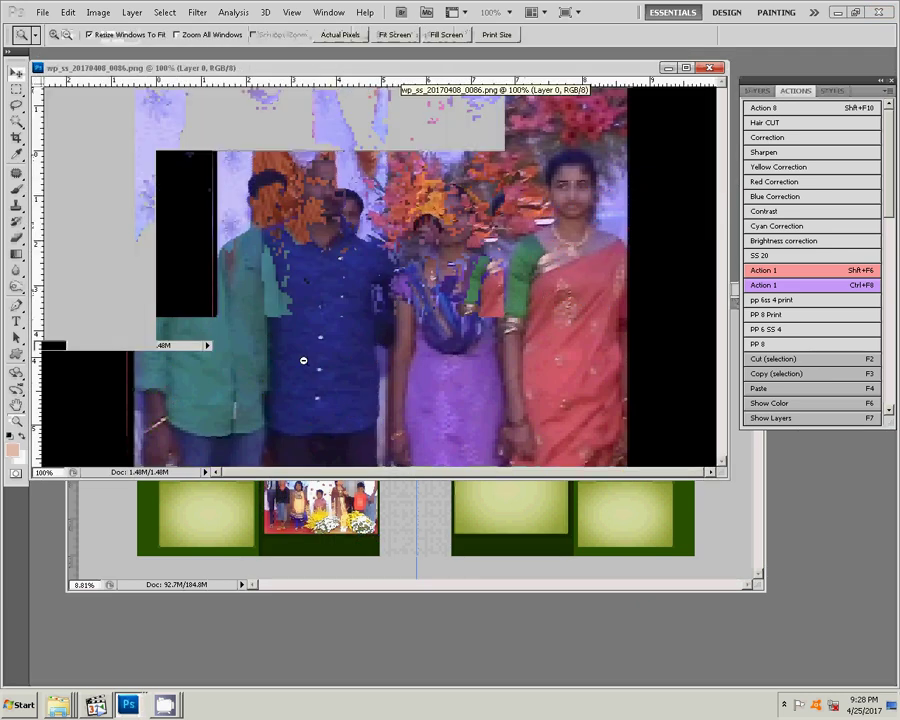
{"action": "left_click", "coordinate": [303, 360], "text": "alt"}
{"action": "right_click", "coordinate": [58, 705]}
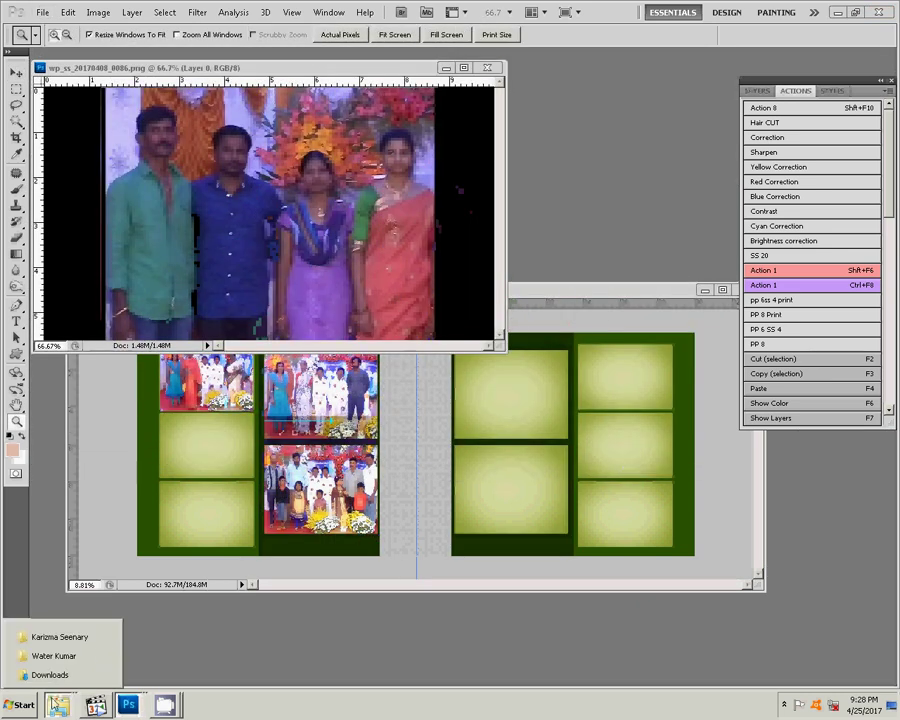
{"action": "left_click", "coordinate": [53, 656]}
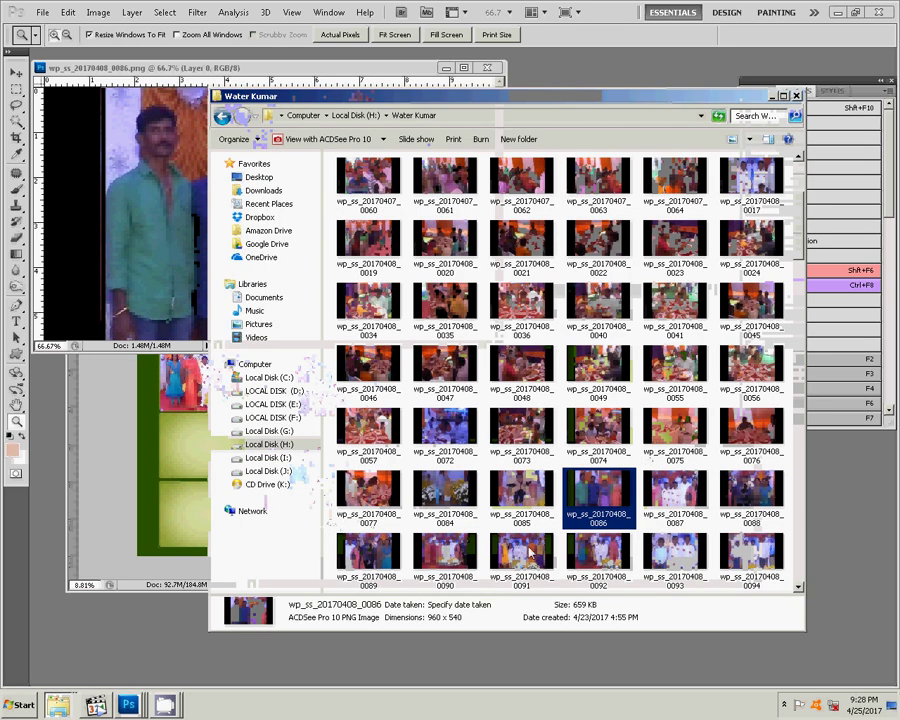
{"action": "double_click", "coordinate": [440, 552]}
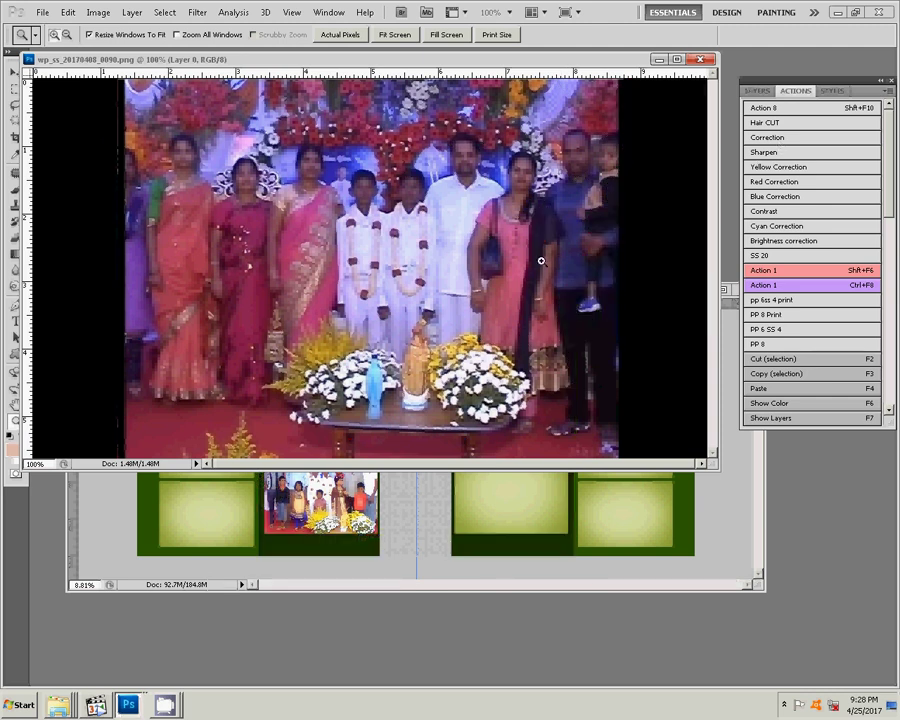
Lower photo 0090's highlights Yellow–Blue balance and run the Correction action.
{"action": "key", "text": "ctrl+b"}
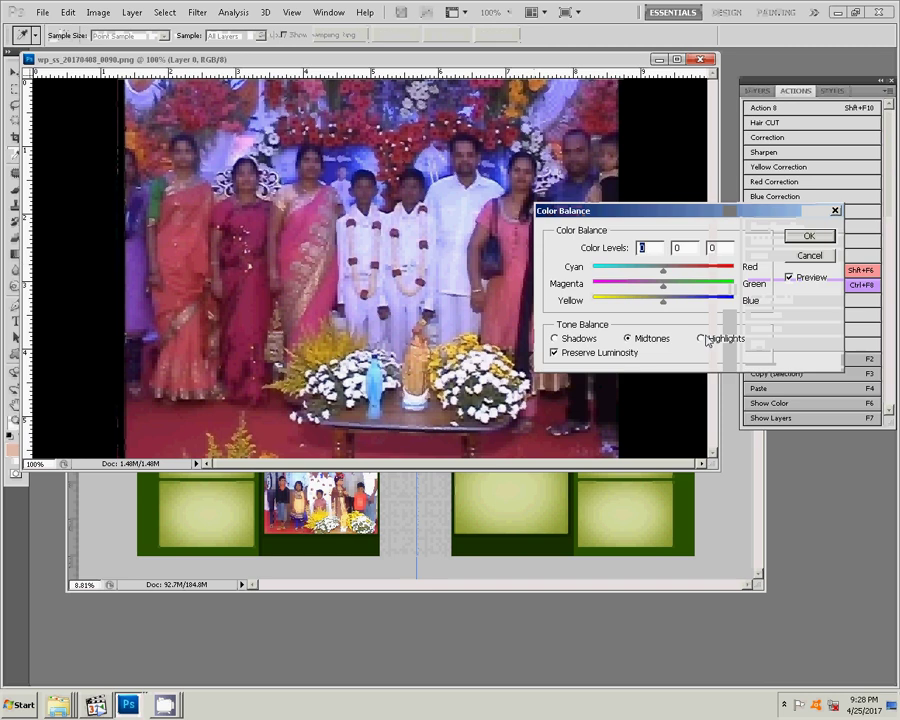
{"action": "left_click", "coordinate": [700, 338]}
{"action": "left_click_drag", "start_coordinate": [662, 305], "coordinate": [646, 305]}
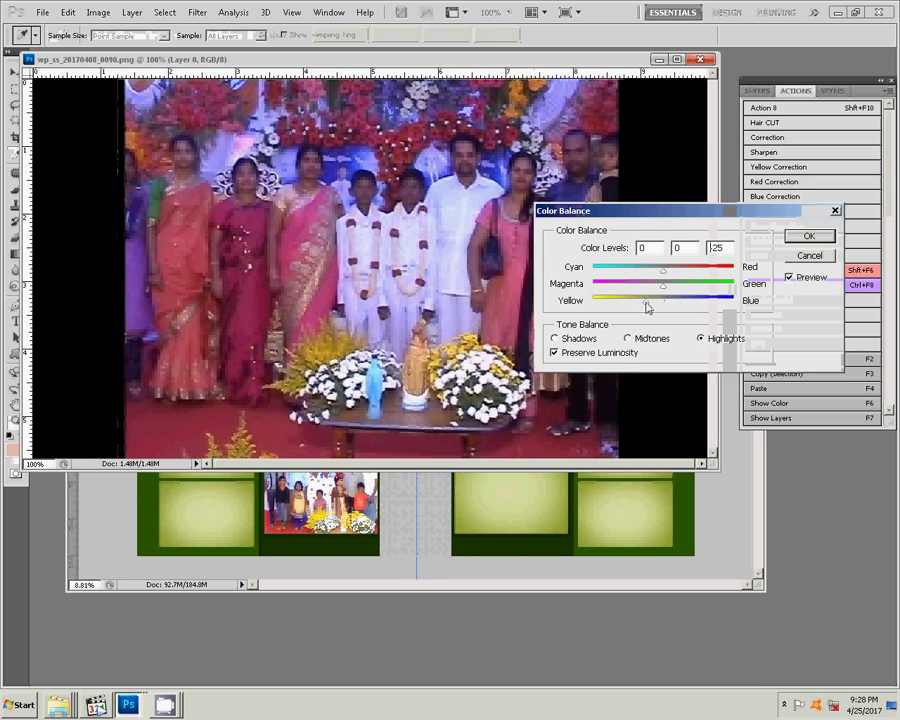
{"action": "left_click", "coordinate": [803, 240]}
{"action": "left_click", "coordinate": [784, 140]}
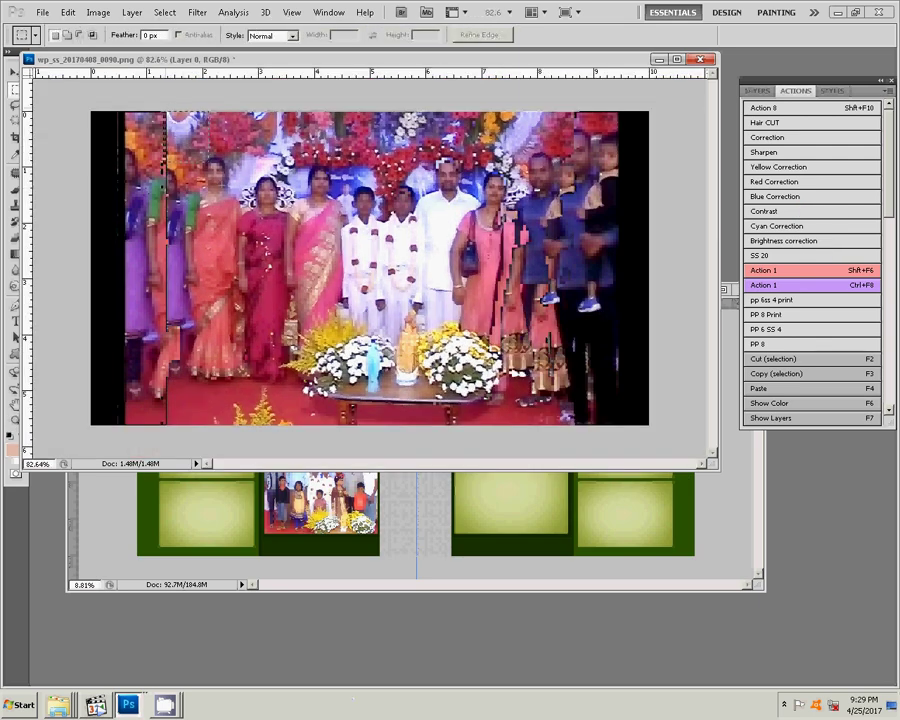
Select photo 0090's central area between the black bars, close it unsaved, and return to the album.
{"action": "left_click_drag", "start_coordinate": [165, 111], "coordinate": [570, 430]}
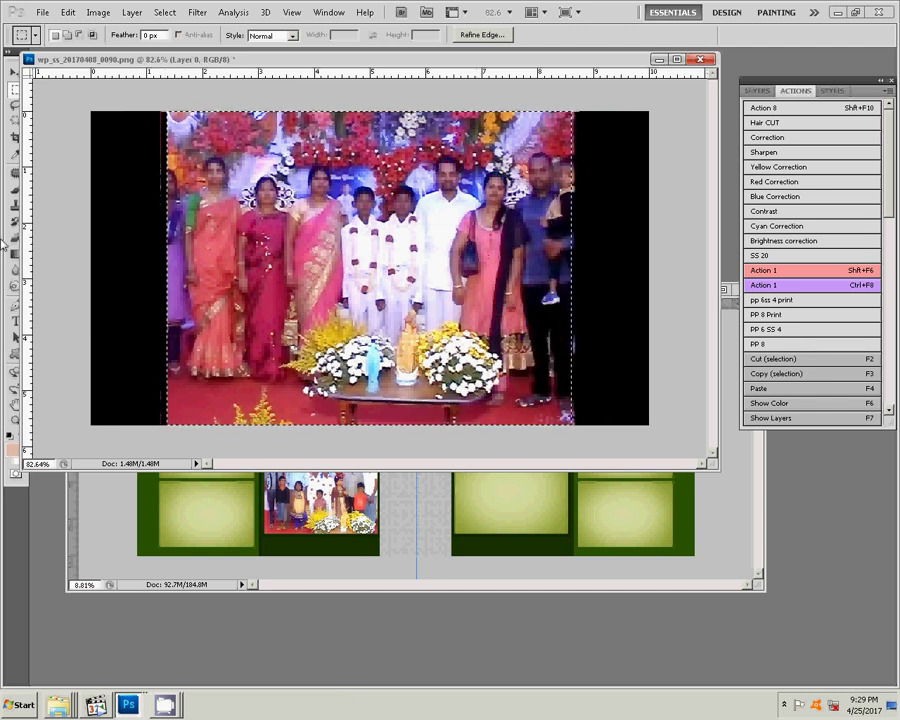
{"action": "key", "text": "ctrl+w"}
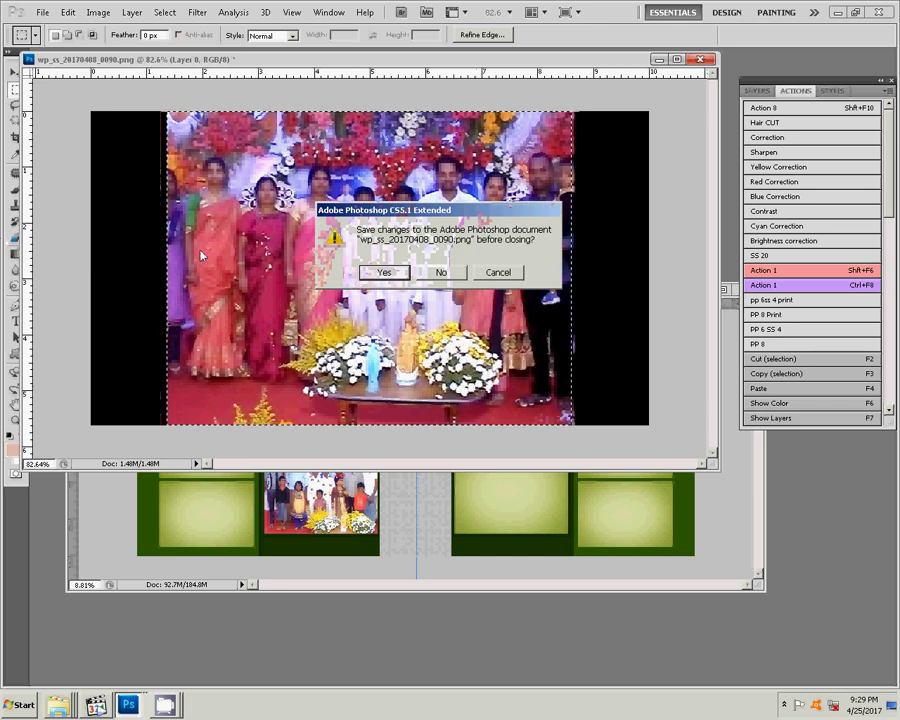
{"action": "left_click", "coordinate": [423, 273]}
{"action": "left_click", "coordinate": [423, 273]}
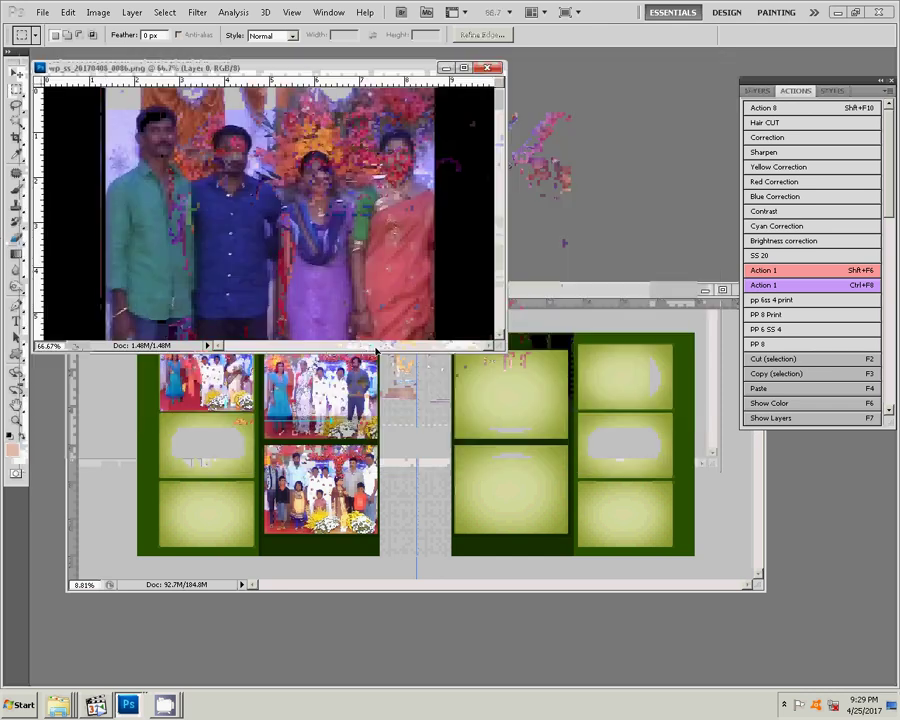
{"action": "key", "text": "v"}
{"action": "left_click", "coordinate": [218, 483]}
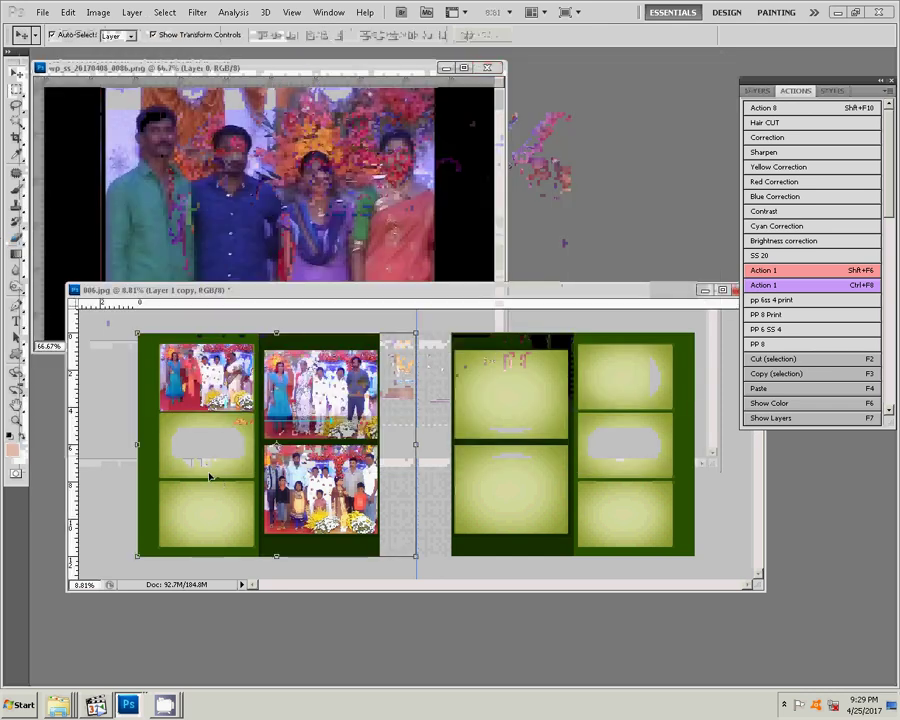
{"action": "key", "text": "m"}
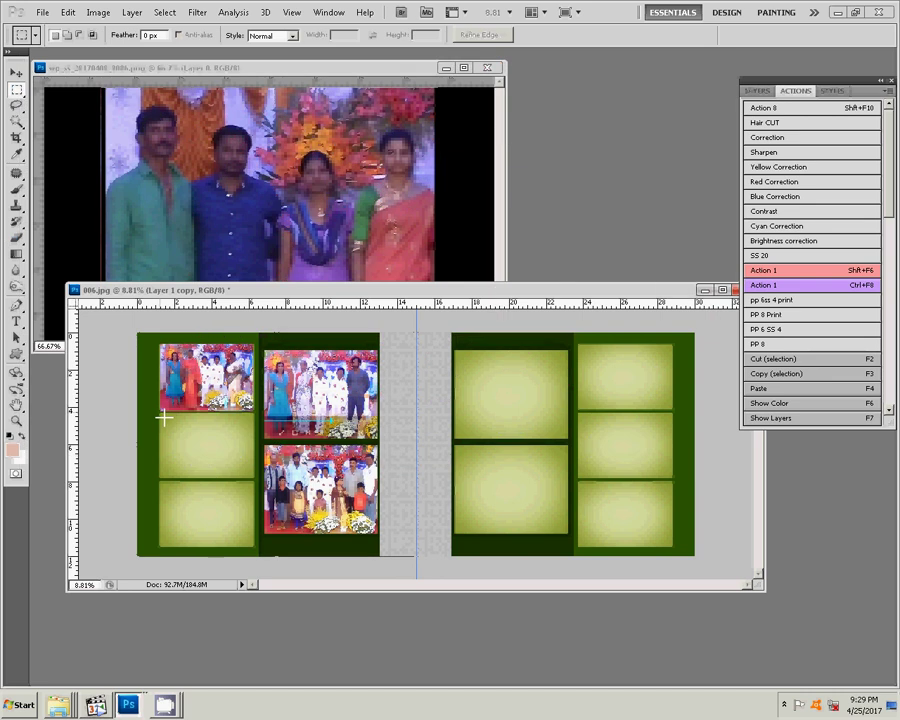
Paste photo 0090 into the left page's middle-left frame and enlarge it to about 232%.
{"action": "left_click_drag", "start_coordinate": [160, 413], "coordinate": [253, 479]}
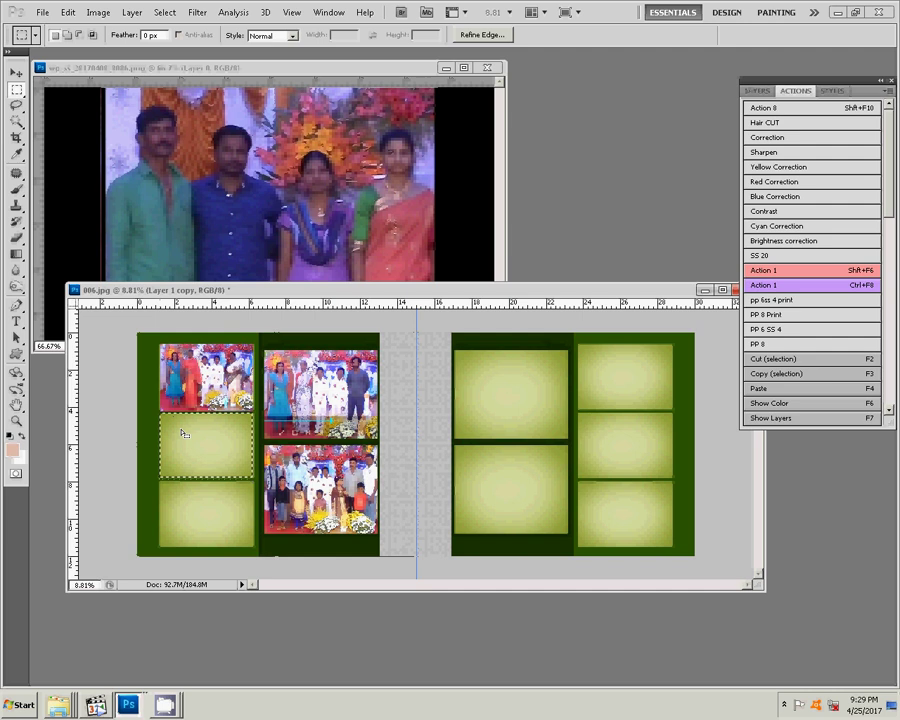
{"action": "left_click", "coordinate": [68, 13]}
{"action": "mouse_move", "coordinate": [90, 135]}
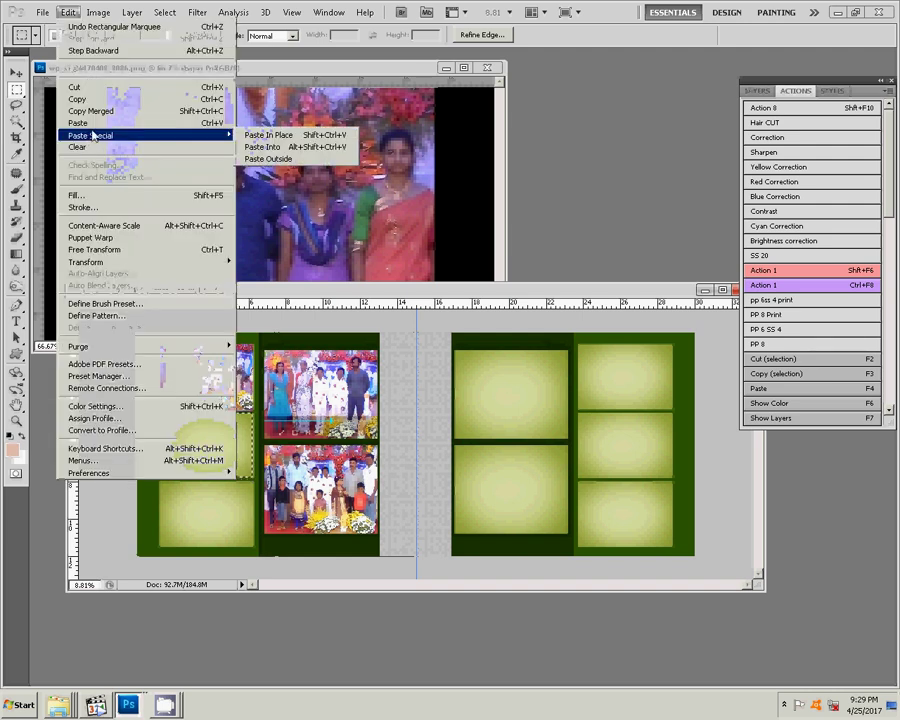
{"action": "left_click", "coordinate": [90, 124]}
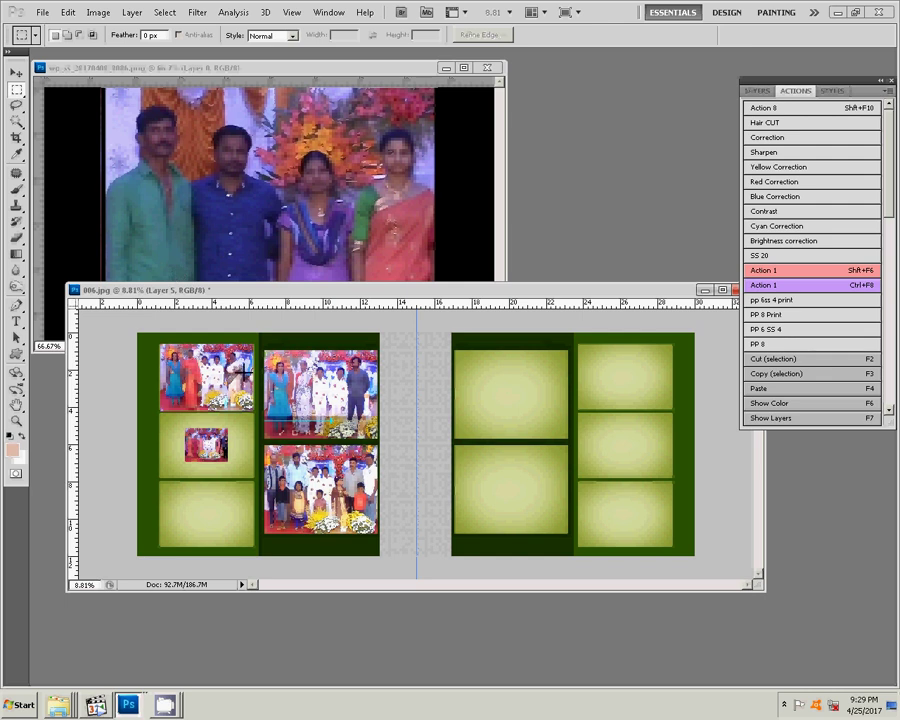
{"action": "key", "text": "v"}
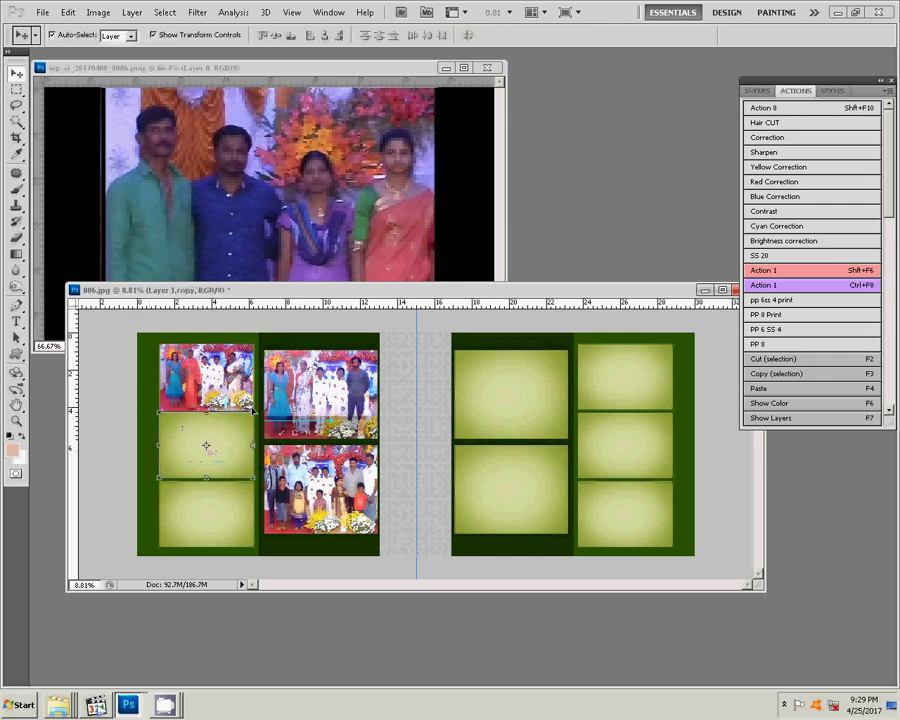
{"action": "left_click", "coordinate": [67, 12]}
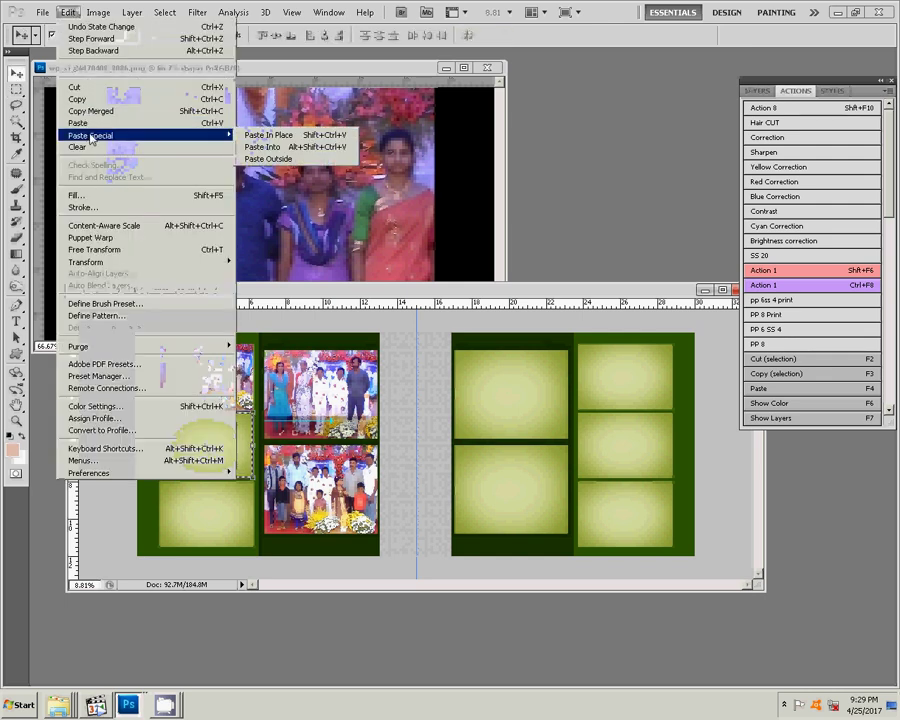
{"action": "mouse_move", "coordinate": [91, 135]}
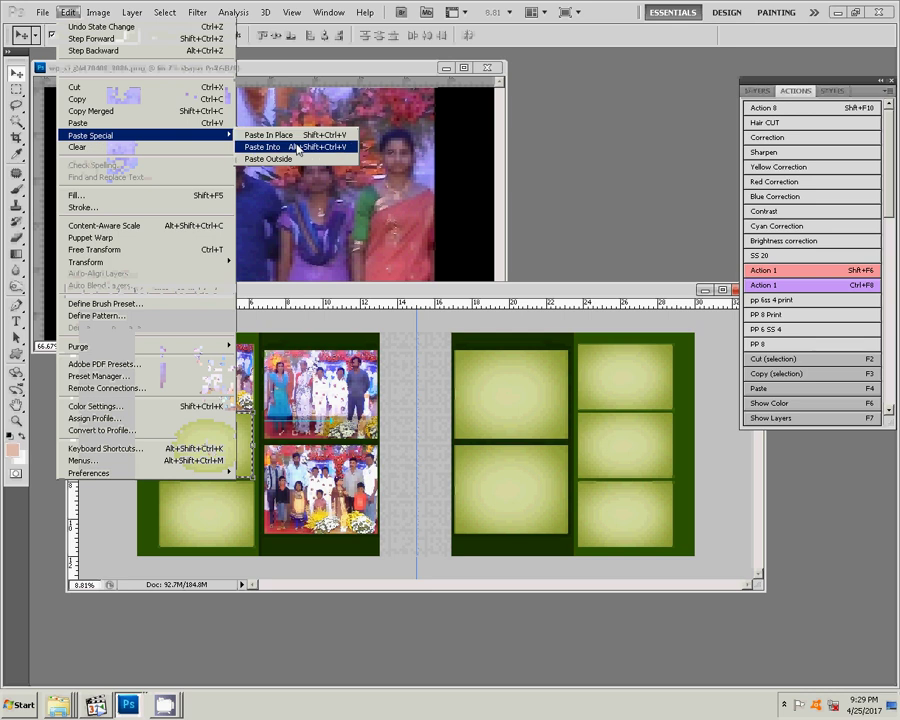
{"action": "left_click", "coordinate": [297, 148]}
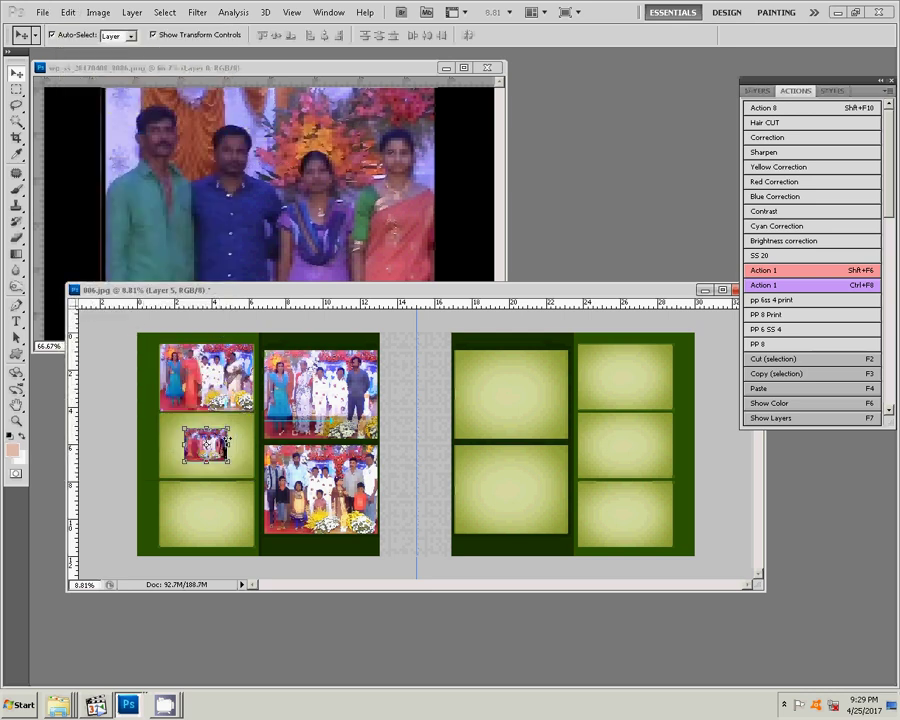
{"action": "key", "text": "ctrl+t"}
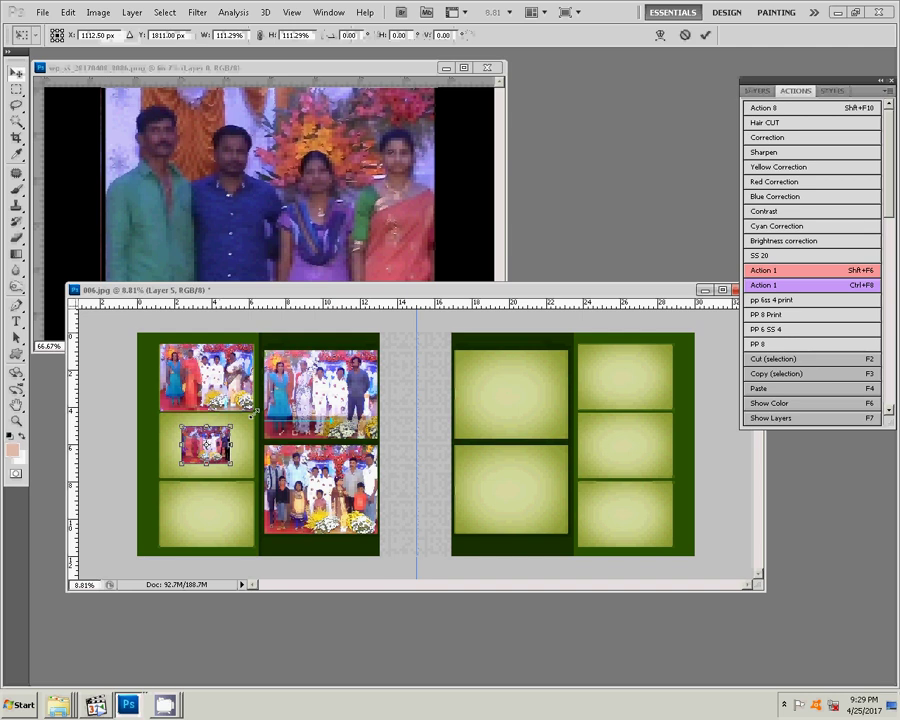
{"action": "left_click_drag", "start_coordinate": [254, 412], "coordinate": [259, 410]}
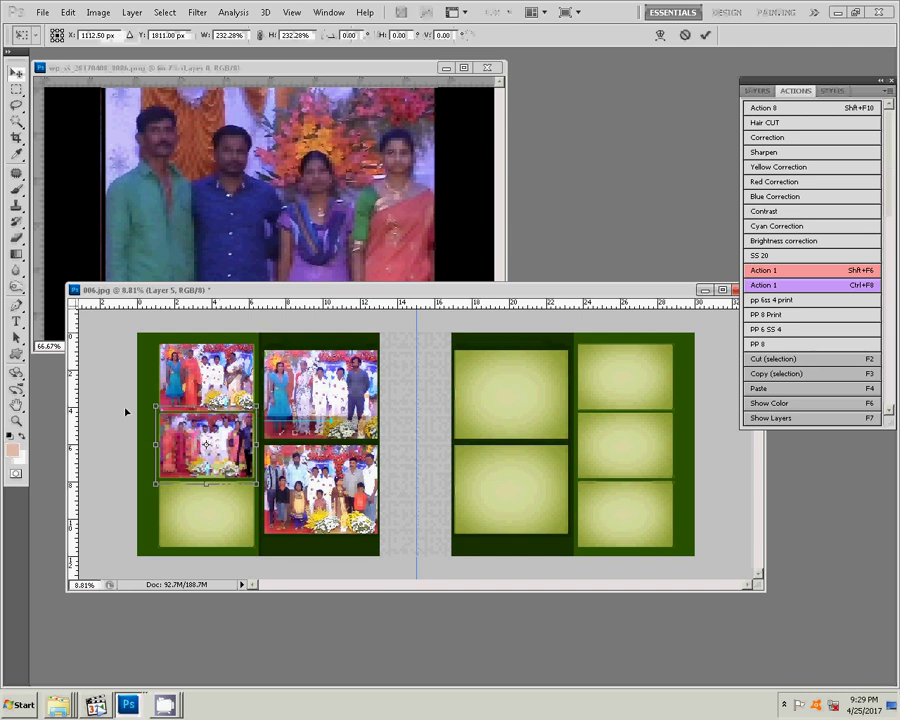
{"action": "left_click", "coordinate": [705, 35]}
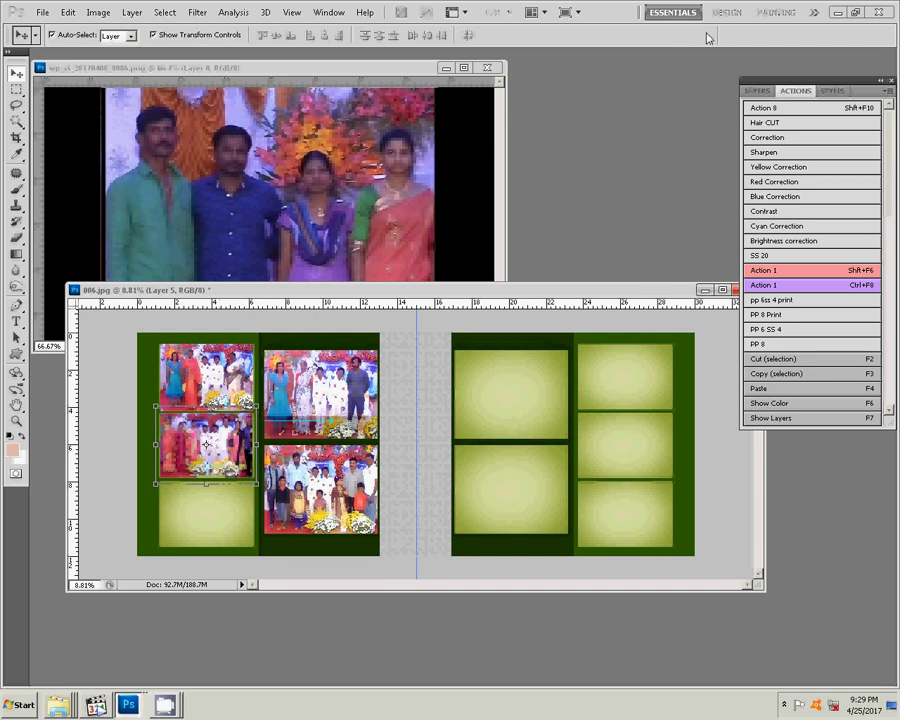
{"action": "left_click", "coordinate": [308, 104]}
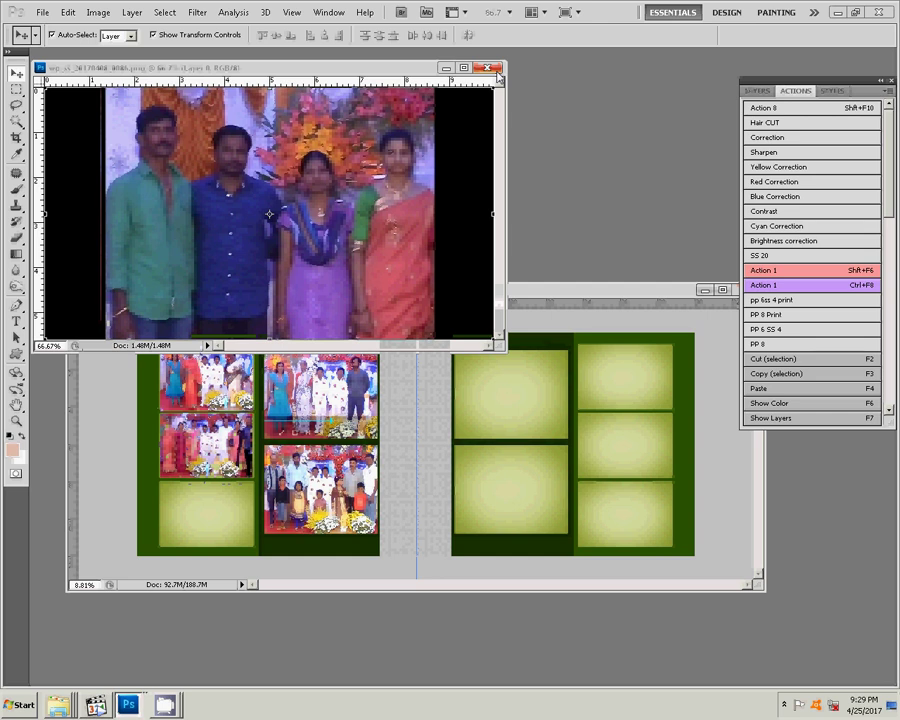
{"action": "left_click", "coordinate": [494, 69]}
{"action": "right_click", "coordinate": [58, 704]}
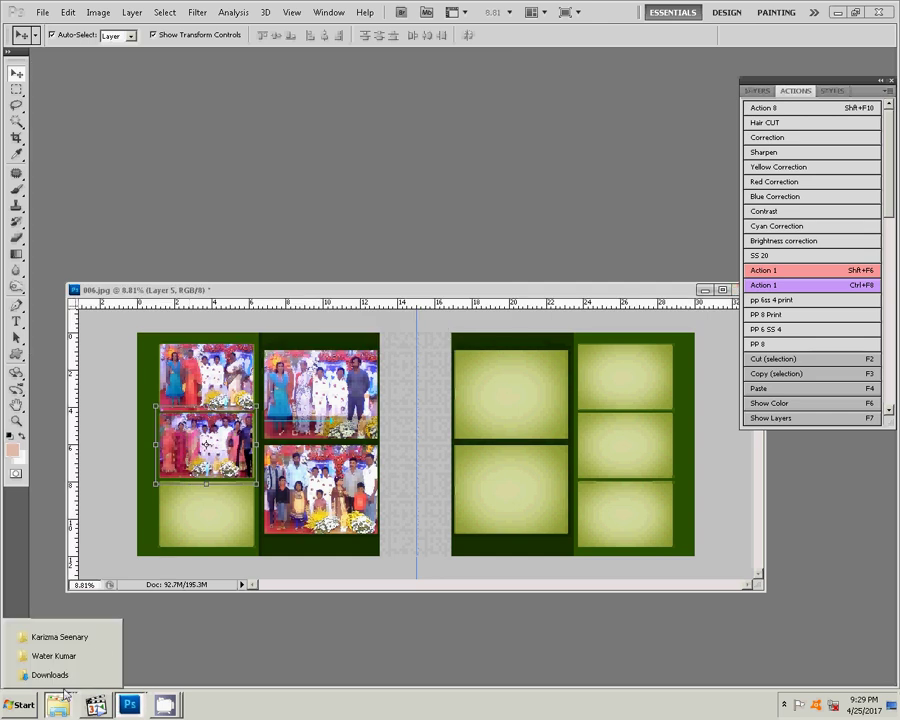
{"action": "left_click", "coordinate": [45, 657]}
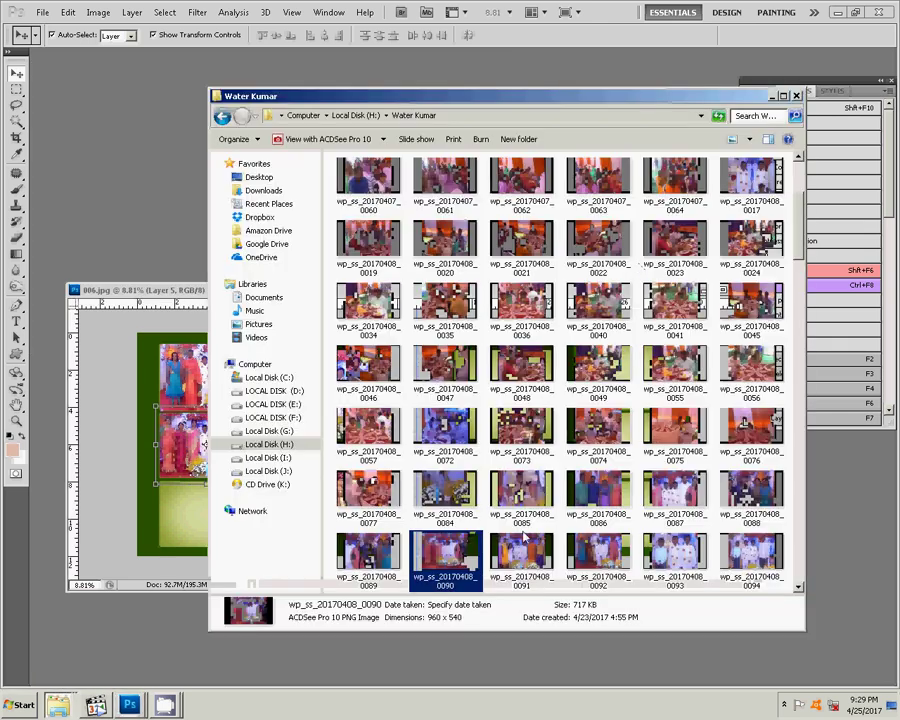
{"action": "left_click", "coordinate": [601, 493], "text": "shift"}
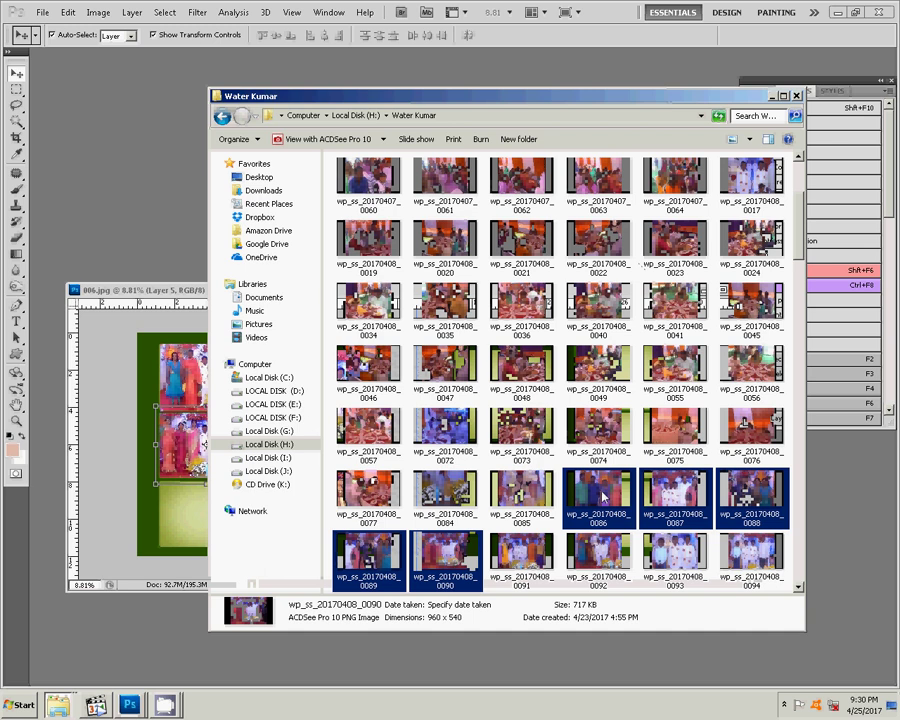
{"action": "left_click", "coordinate": [238, 140]}
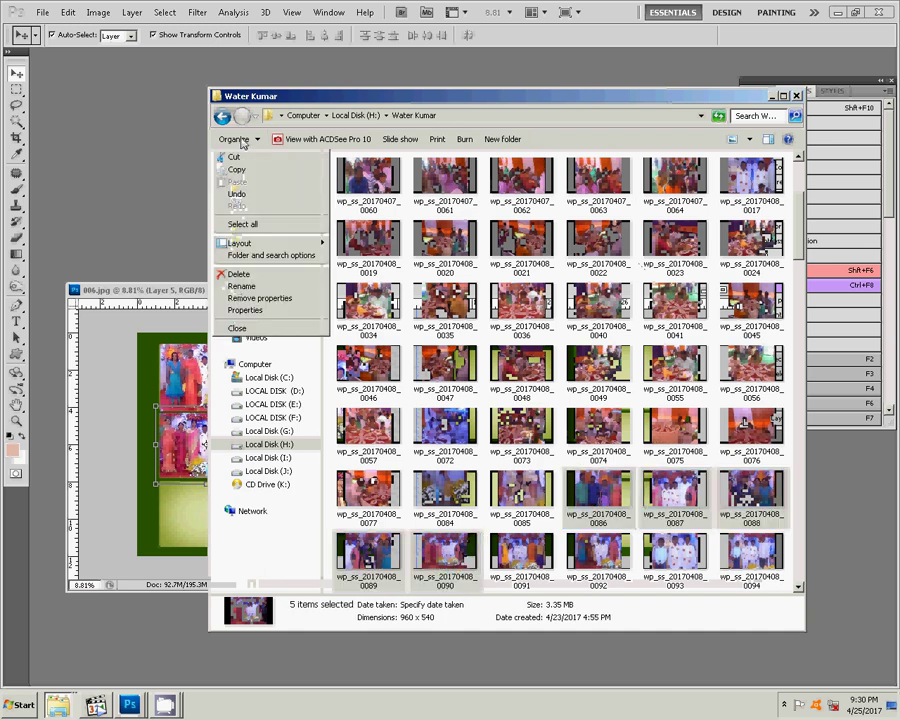
{"action": "left_click", "coordinate": [239, 274]}
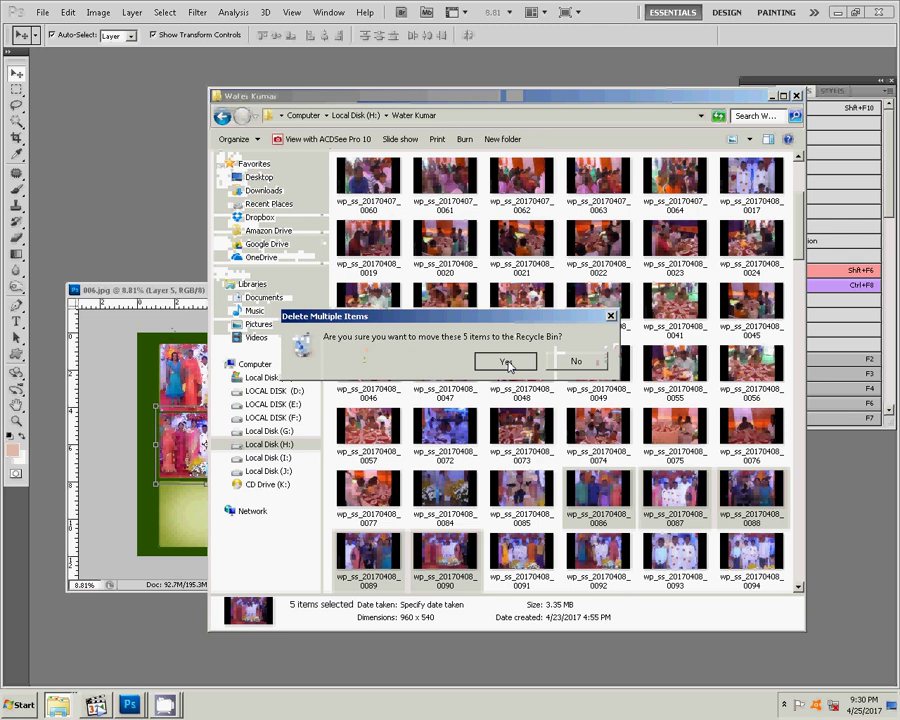
{"action": "key", "text": "Return"}
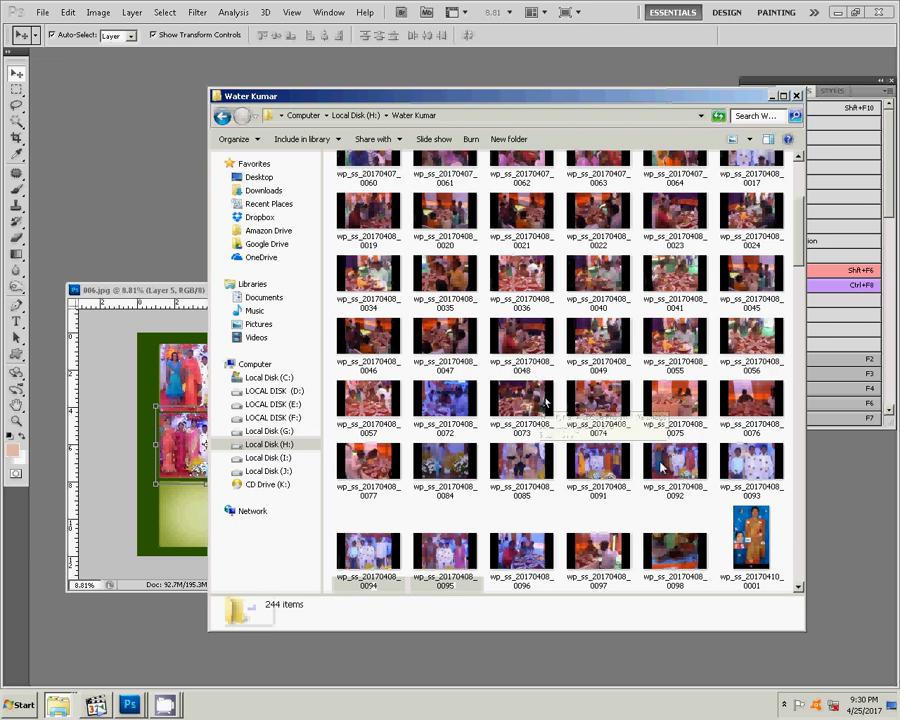
{"action": "key", "text": "Right"}
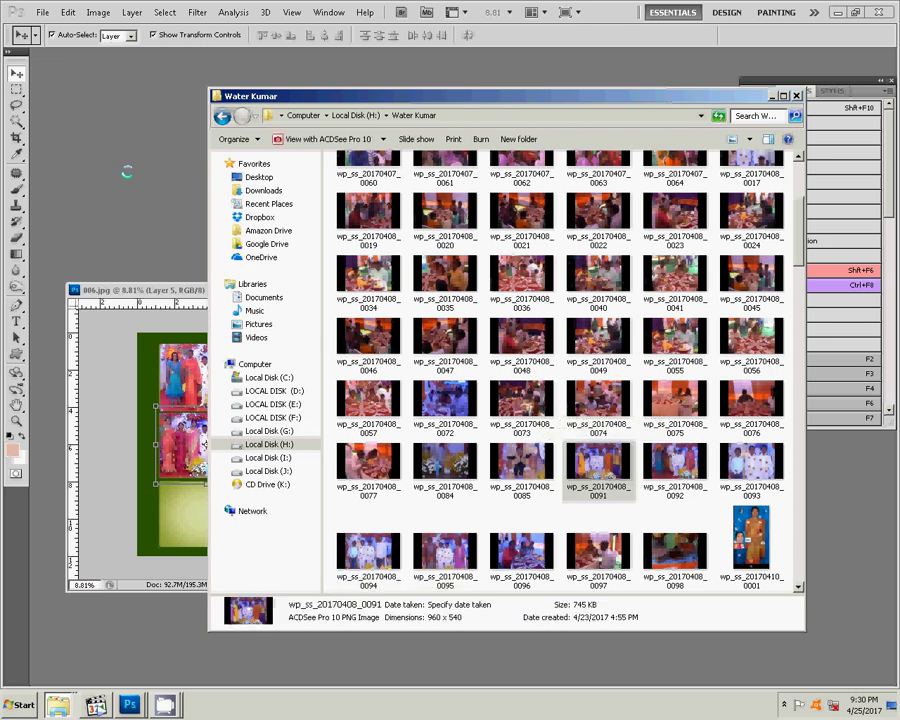
Open photo 0091, fit it on screen, and set its highlights Yellow–Blue balance to -28.
{"action": "left_click", "coordinate": [146, 272]}
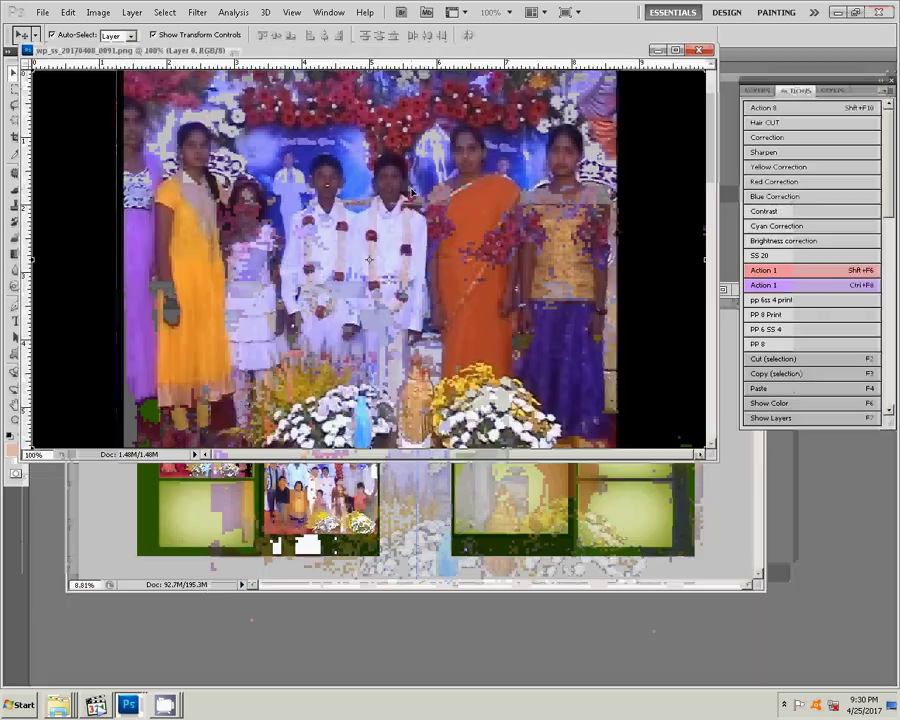
{"action": "key", "text": "ctrl+0"}
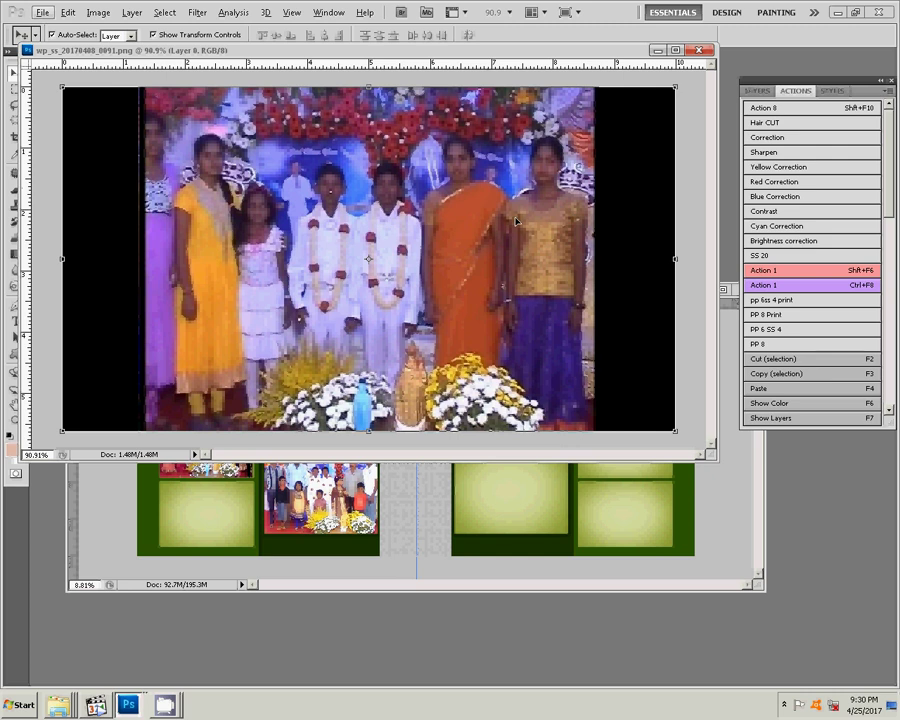
{"action": "key", "text": "ctrl+b"}
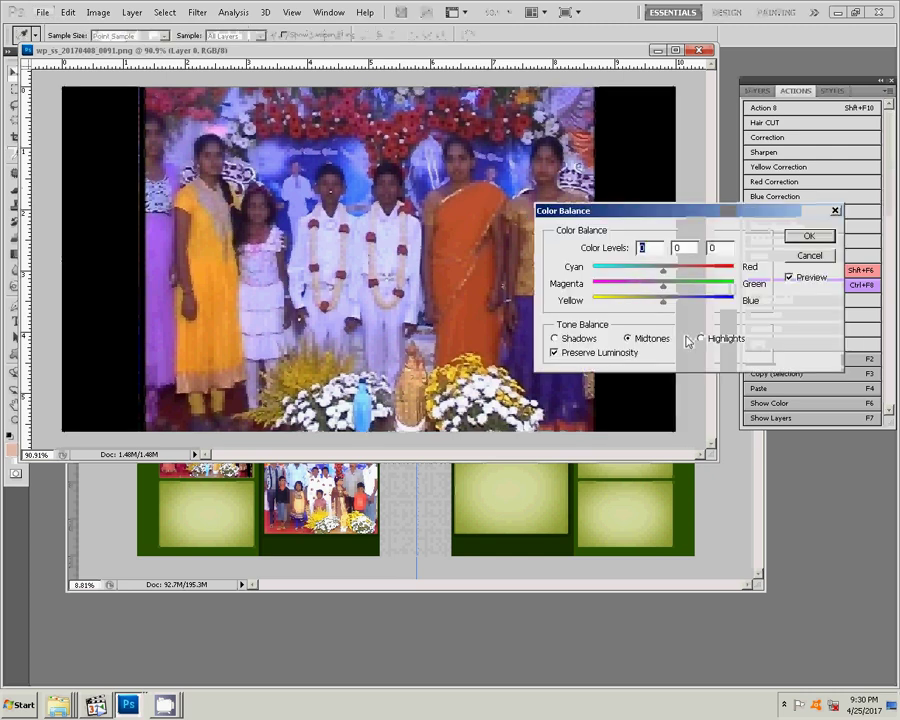
{"action": "left_click", "coordinate": [701, 338]}
{"action": "left_click_drag", "start_coordinate": [664, 303], "coordinate": [643, 302]}
{"action": "left_click", "coordinate": [830, 241]}
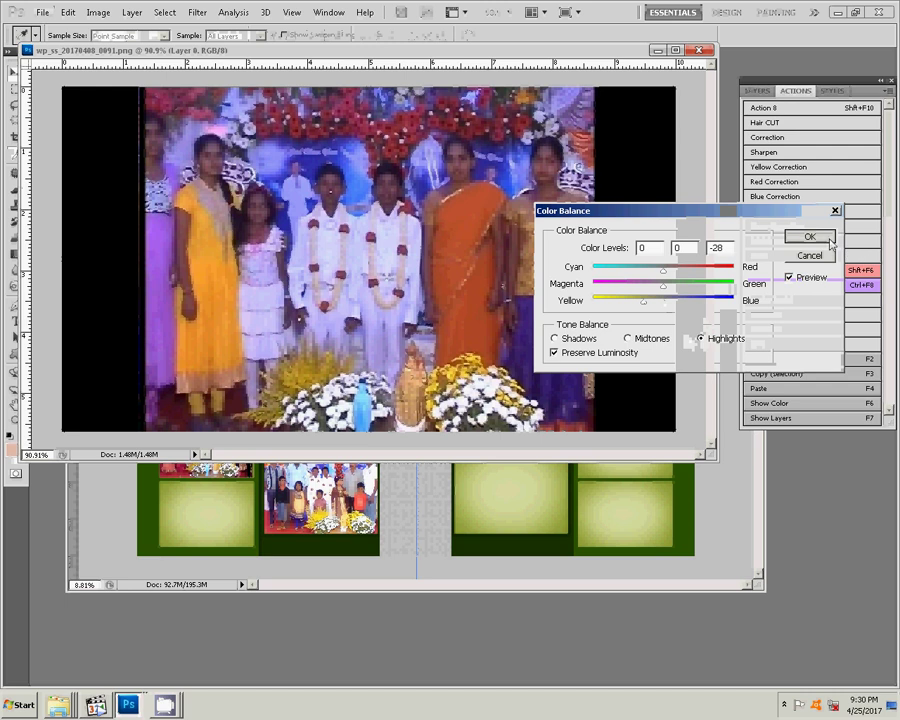
{"action": "left_click", "coordinate": [830, 241]}
{"action": "key", "text": "v"}
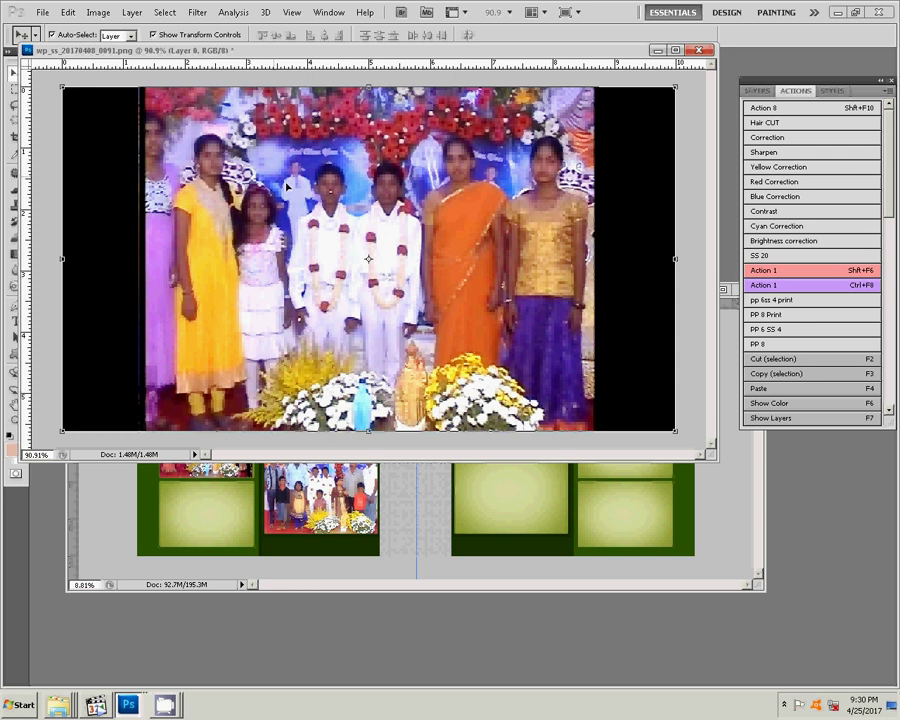
Cut photo 0091's area between the black side bars and close it unsaved.
{"action": "key", "text": "ctrl+minus"}
{"action": "key", "text": "m"}
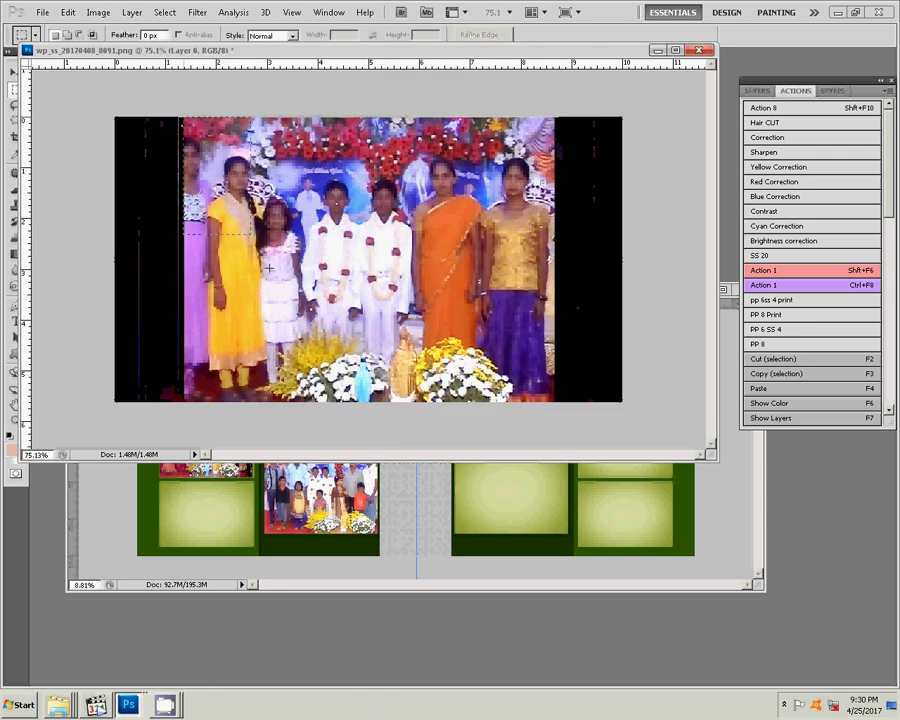
{"action": "left_click_drag", "start_coordinate": [181, 117], "coordinate": [555, 402]}
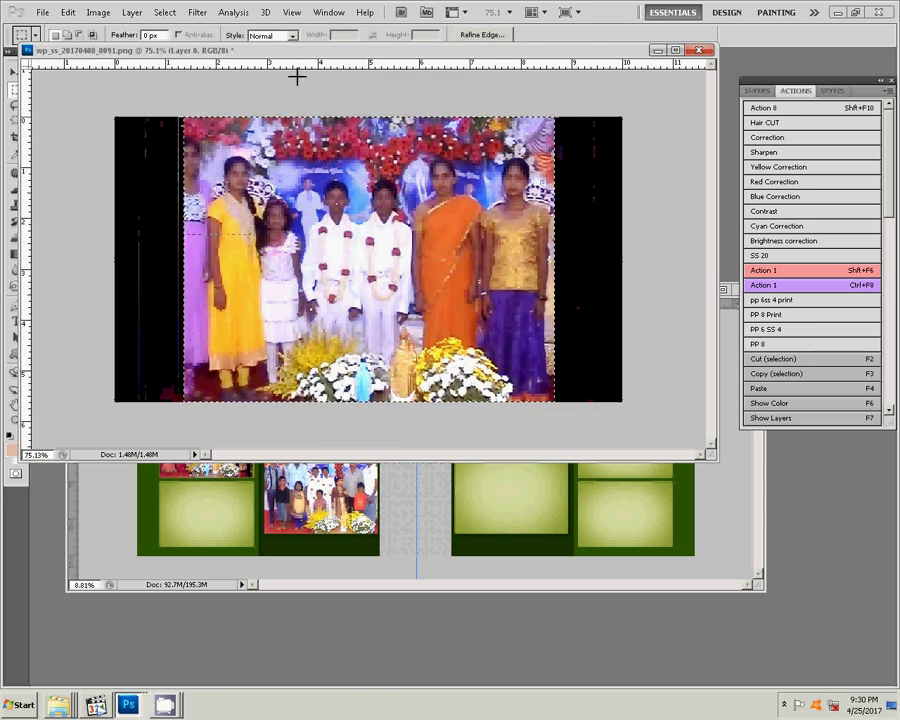
{"action": "left_click", "coordinate": [67, 12]}
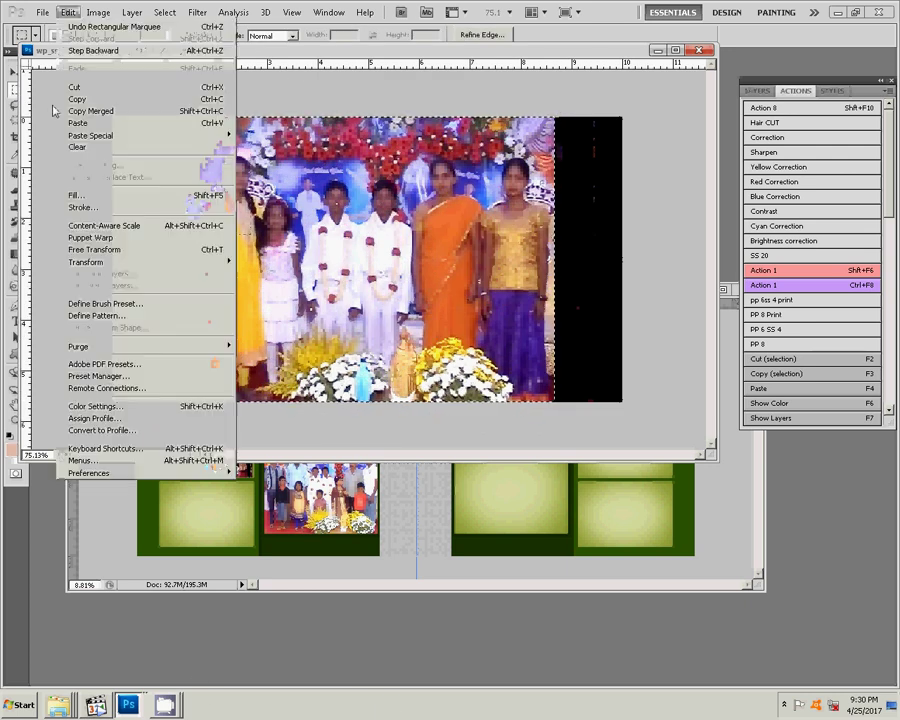
{"action": "left_click", "coordinate": [78, 90]}
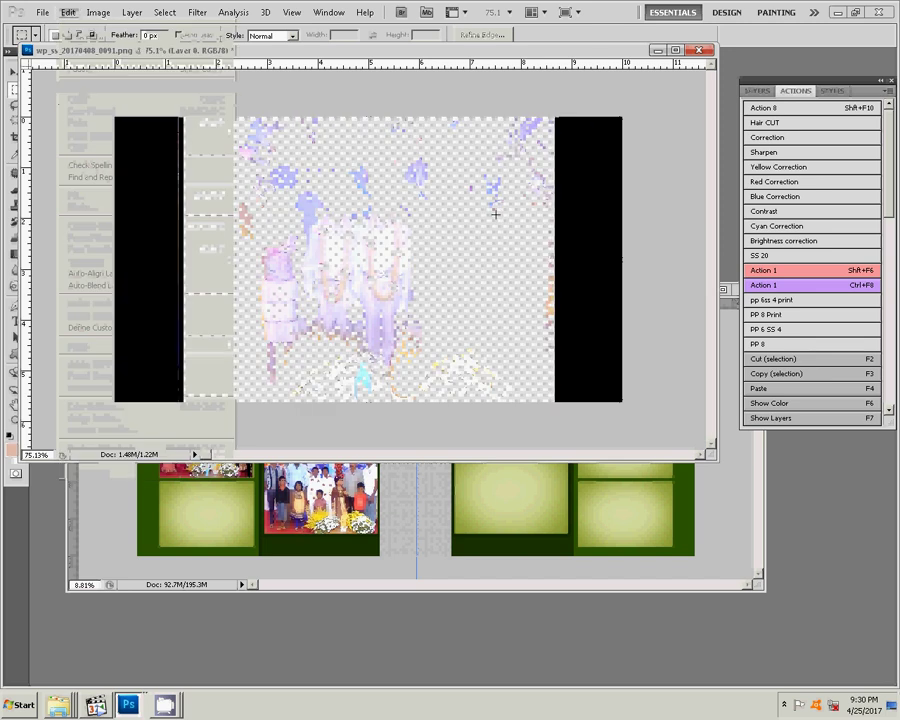
{"action": "key", "text": "ctrl+w"}
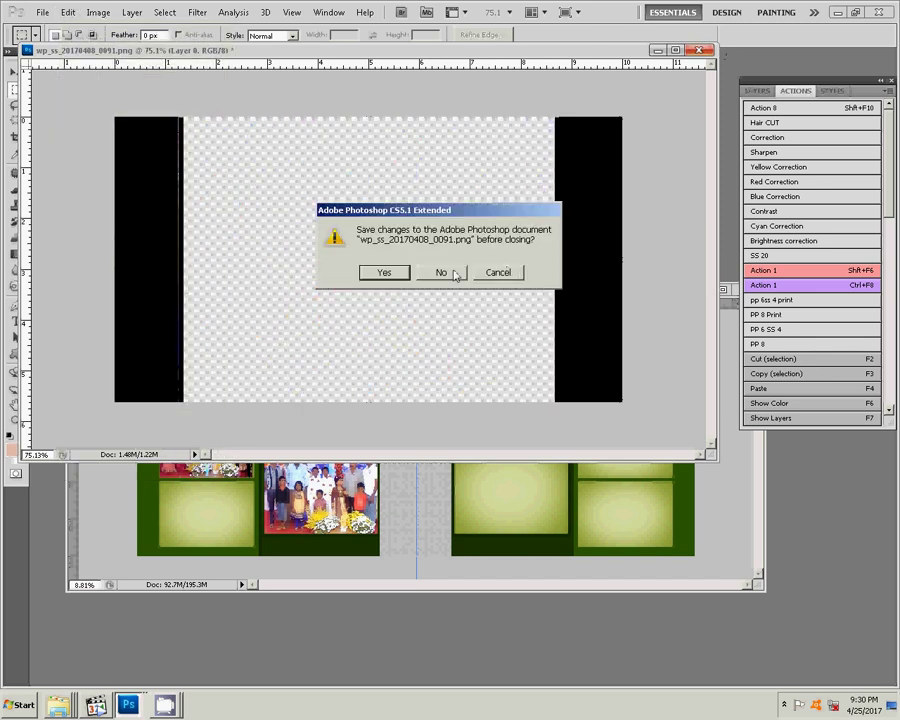
{"action": "key", "text": "Return"}
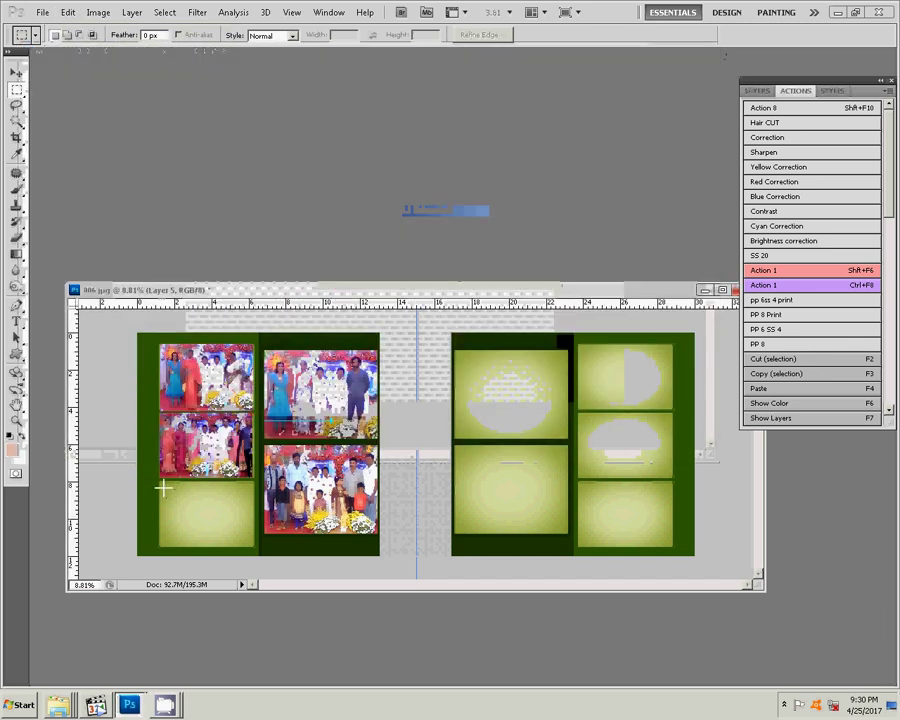
Paste photo 0091 into the bottom-left frame, undoing a mistaken Paste Outside, and enlarge it to fit.
{"action": "left_click_drag", "start_coordinate": [158, 482], "coordinate": [252, 548]}
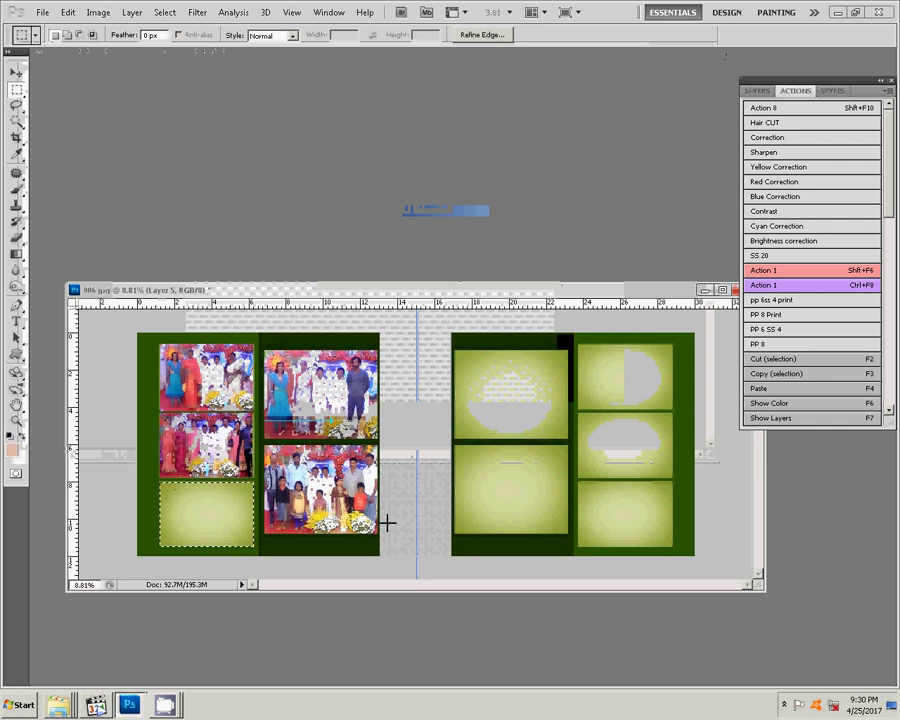
{"action": "left_click", "coordinate": [67, 12]}
{"action": "mouse_move", "coordinate": [92, 135]}
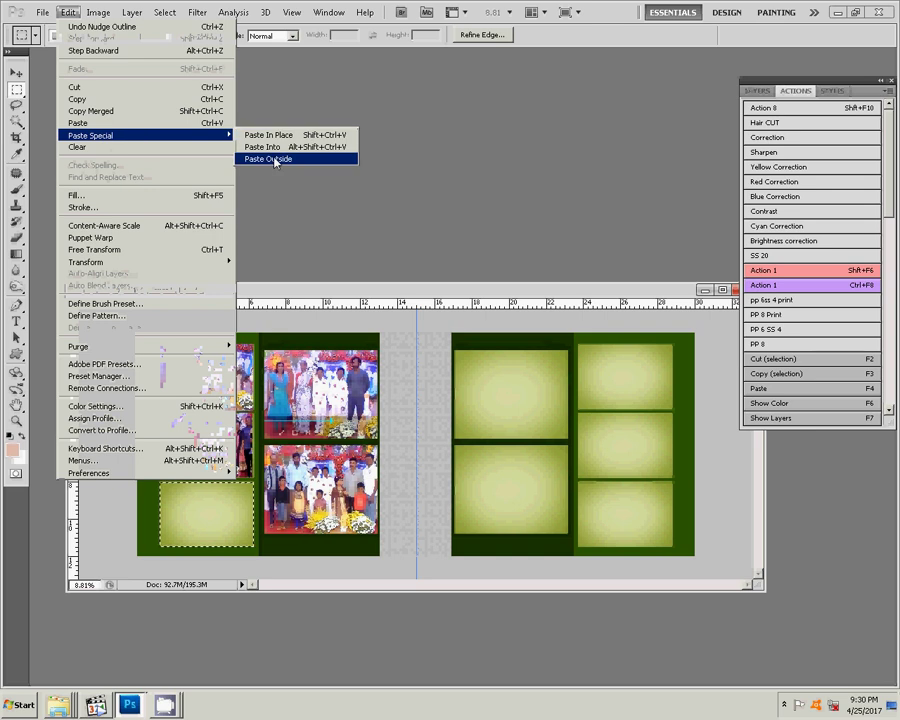
{"action": "left_click", "coordinate": [275, 160]}
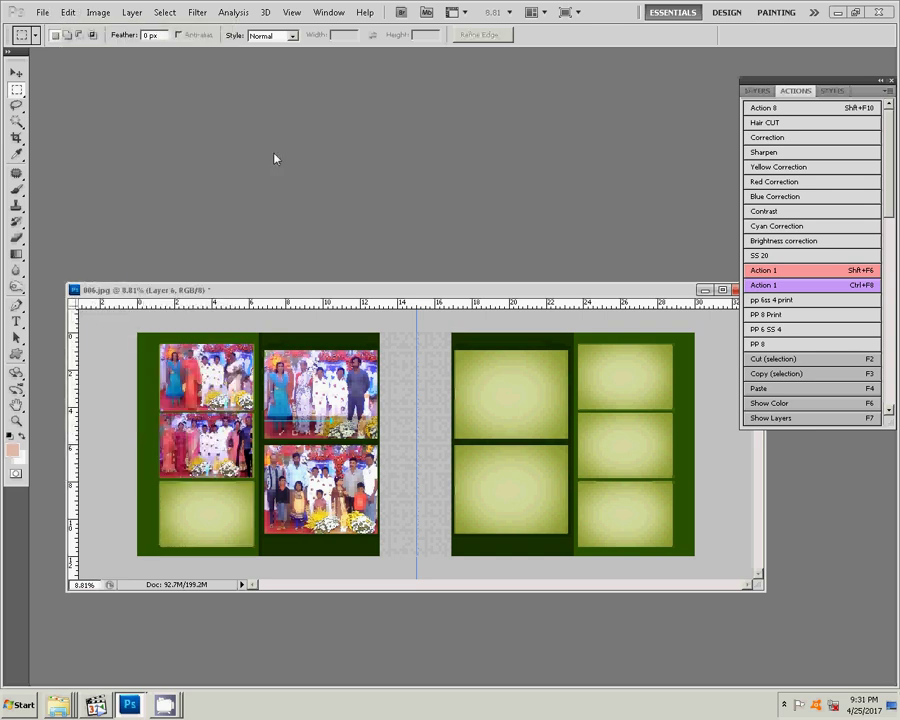
{"action": "left_click", "coordinate": [67, 12]}
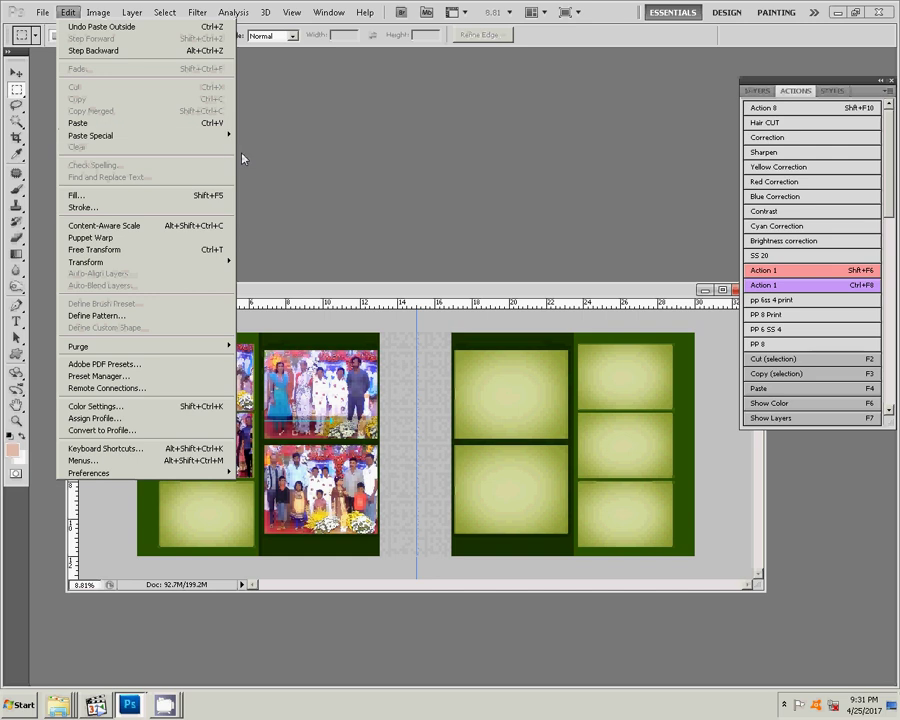
{"action": "left_click", "coordinate": [470, 140]}
{"action": "key", "text": "ctrl+shift+d"}
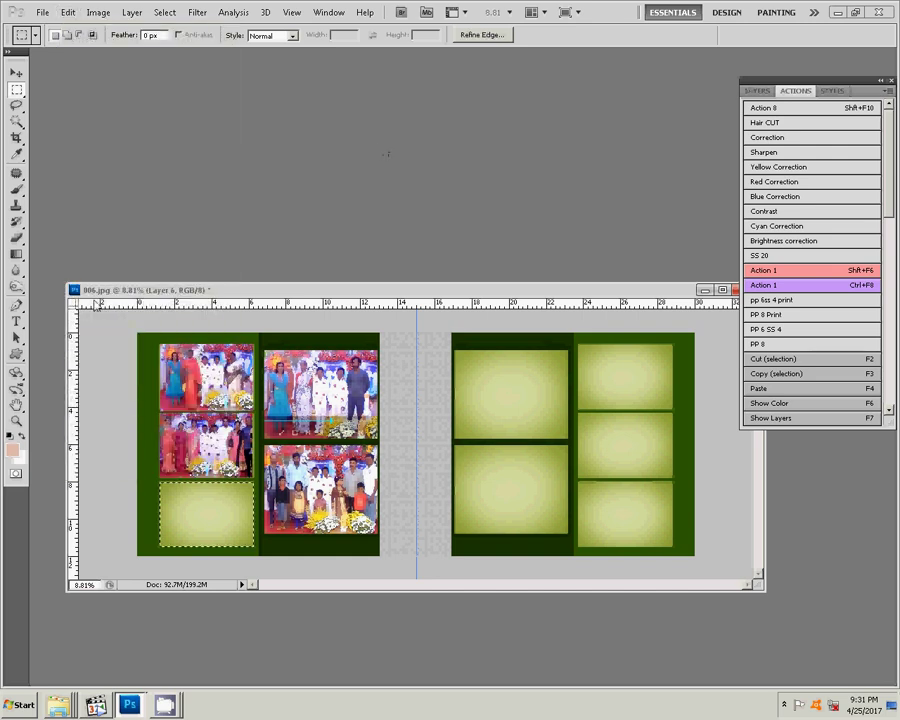
{"action": "left_click", "coordinate": [67, 12]}
{"action": "mouse_move", "coordinate": [91, 135]}
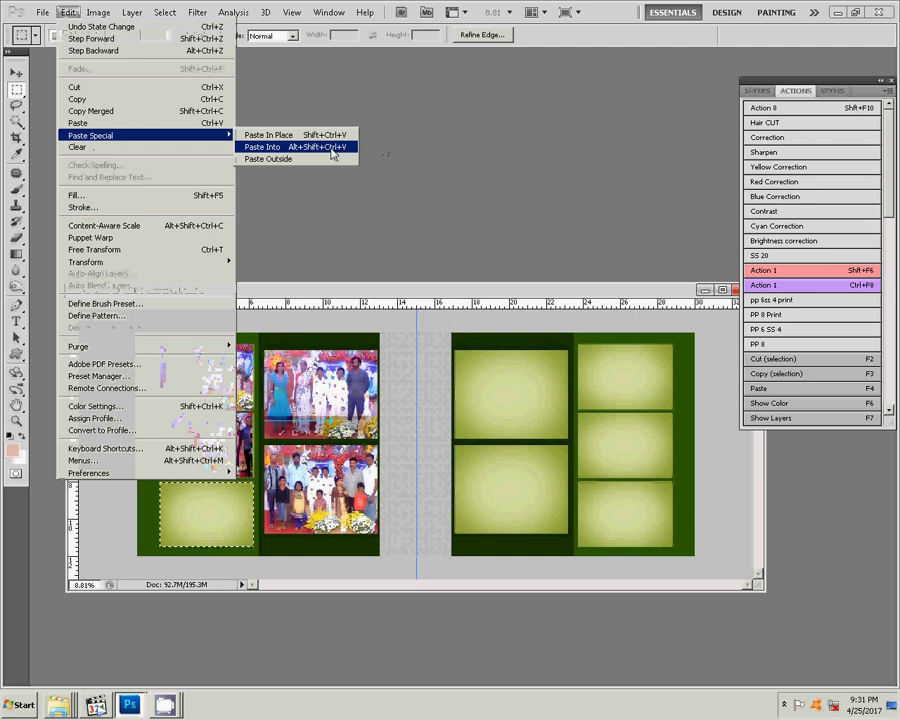
{"action": "left_click", "coordinate": [333, 153]}
{"action": "key", "text": "v"}
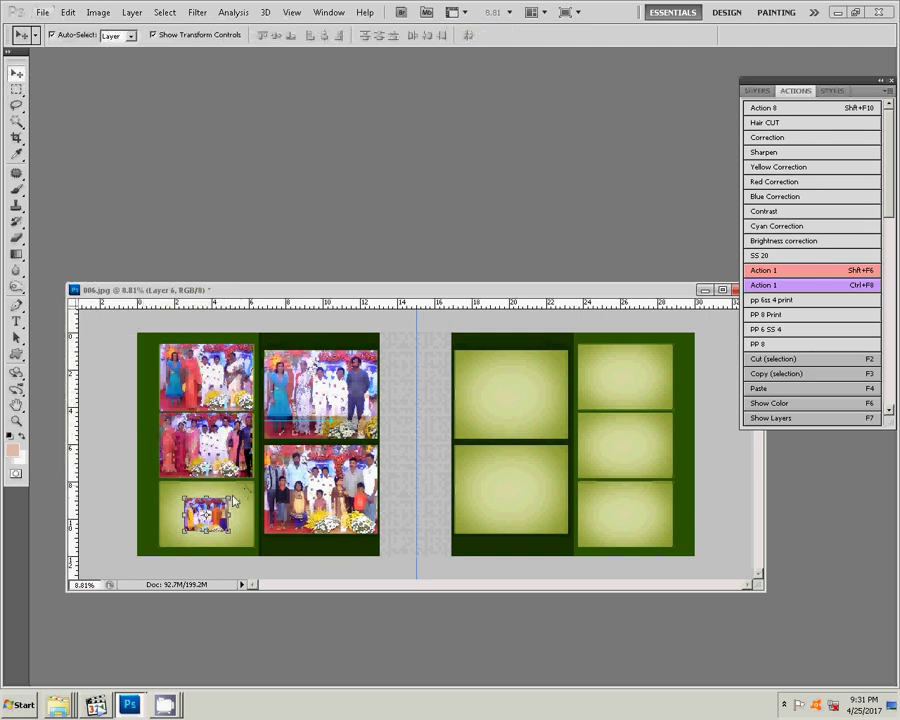
{"action": "left_click_drag", "start_coordinate": [232, 499], "coordinate": [255, 478]}
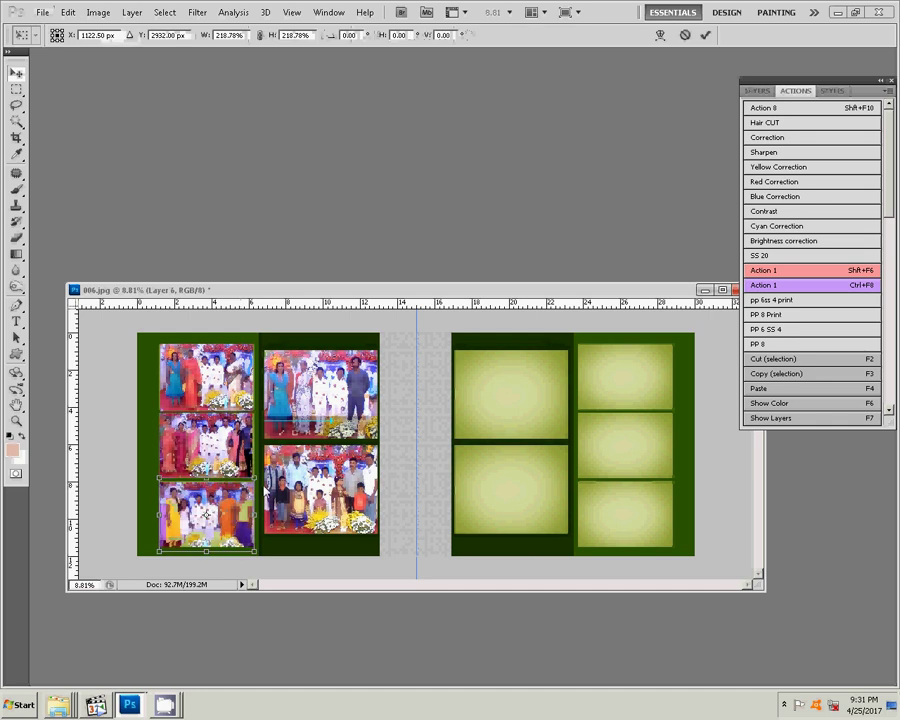
{"action": "left_click", "coordinate": [705, 35]}
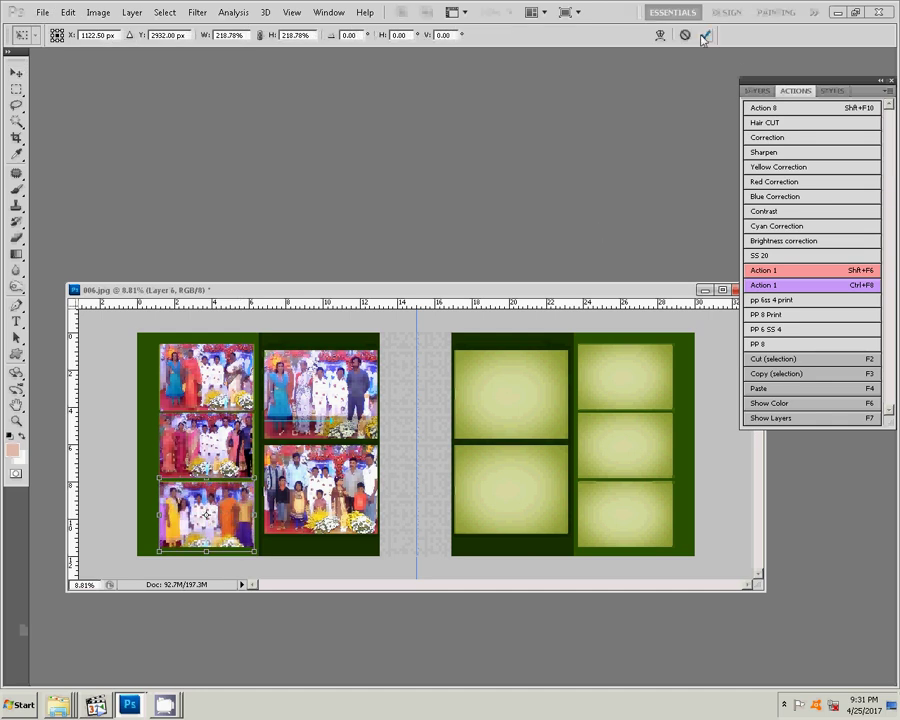
{"action": "right_click", "coordinate": [58, 706]}
Delete used photo 0091 from Water Kumar and open wp_ss_20170408_0092 in Photoshop.
{"action": "left_click", "coordinate": [40, 654]}
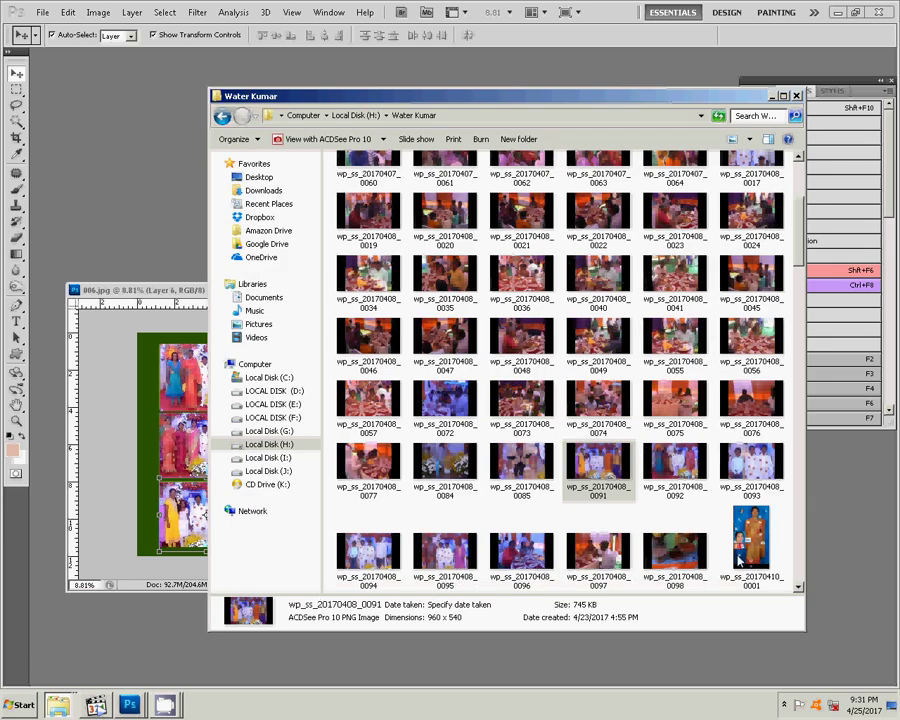
{"action": "mouse_move", "coordinate": [226, 163]}
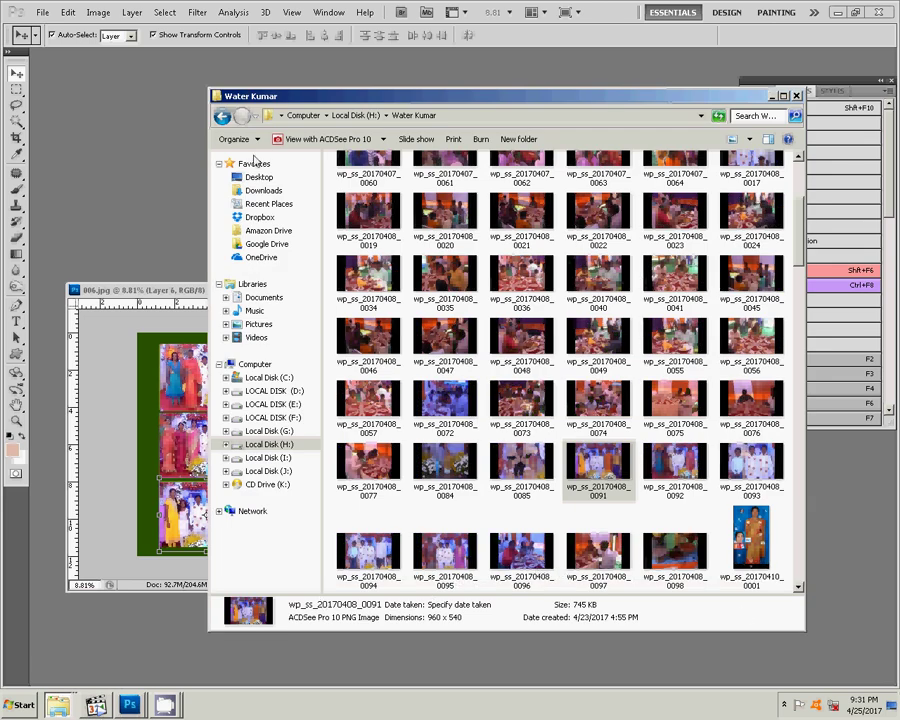
{"action": "left_click", "coordinate": [244, 141]}
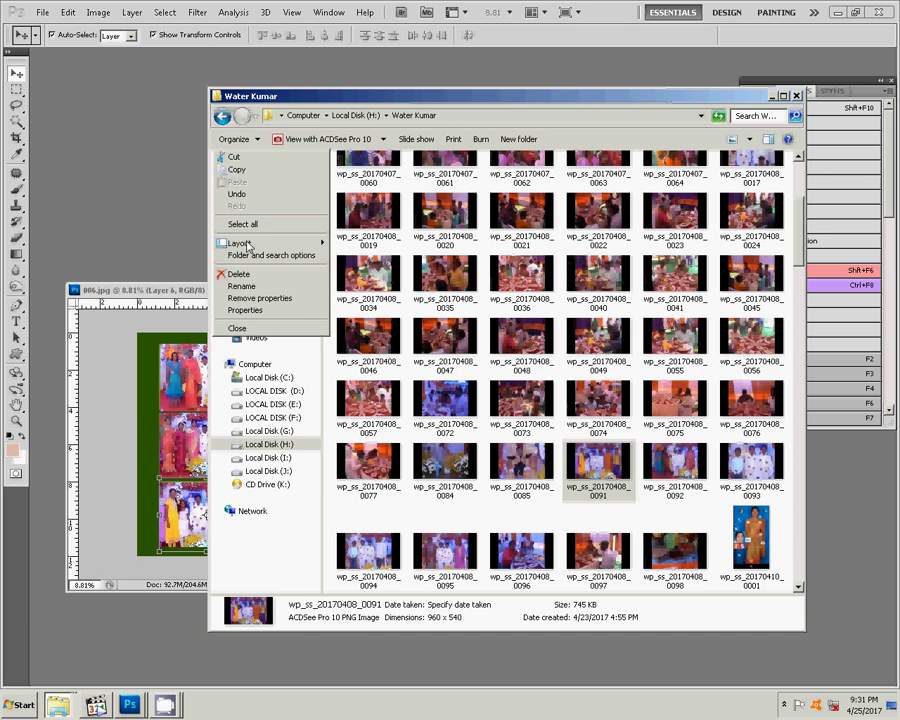
{"action": "left_click", "coordinate": [236, 274]}
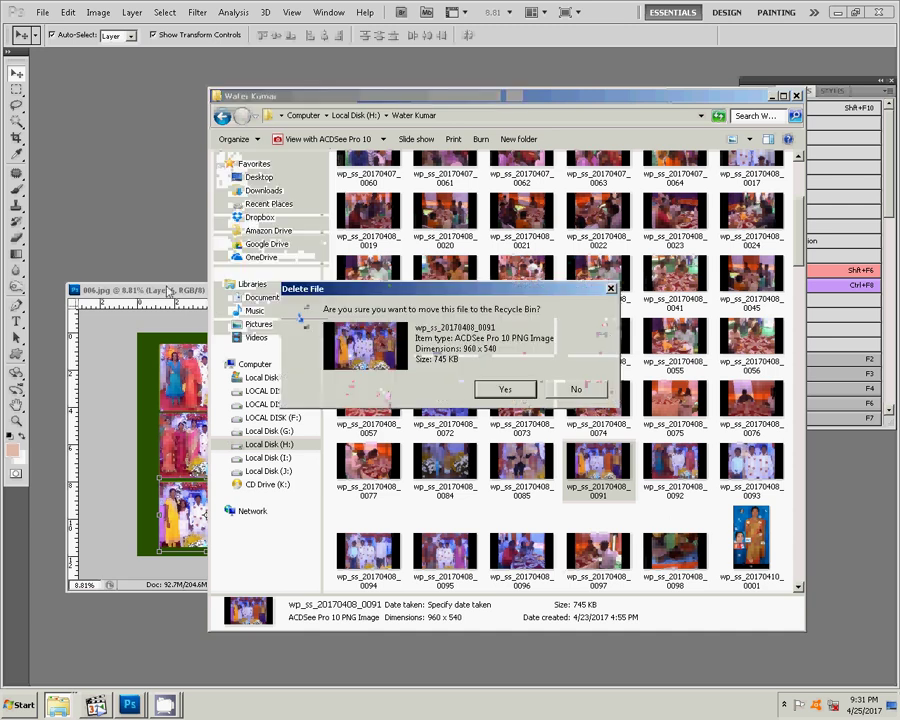
{"action": "left_click", "coordinate": [508, 389]}
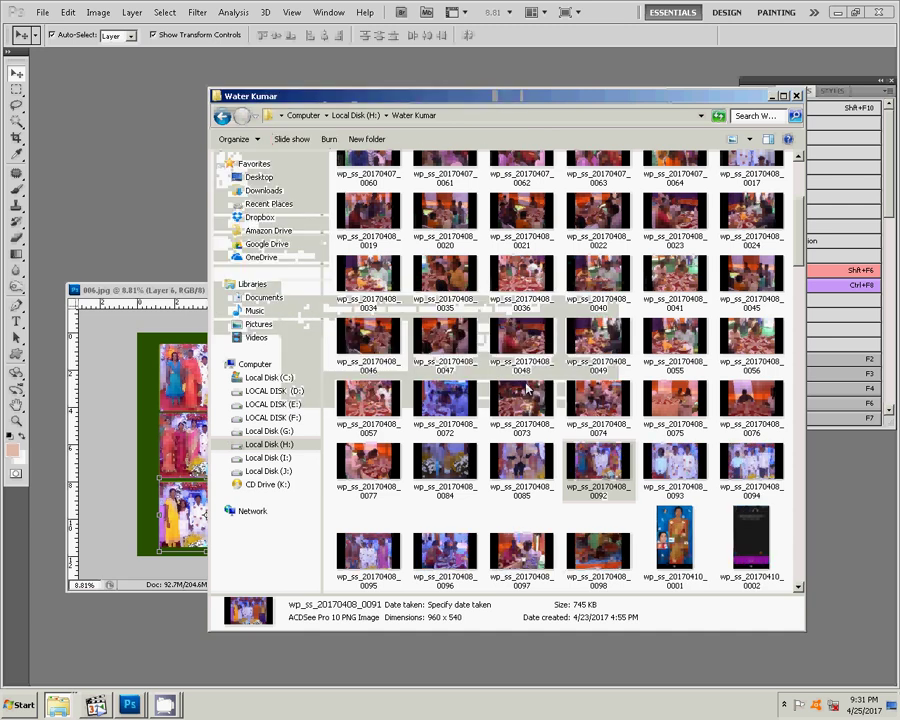
{"action": "left_click", "coordinate": [597, 464]}
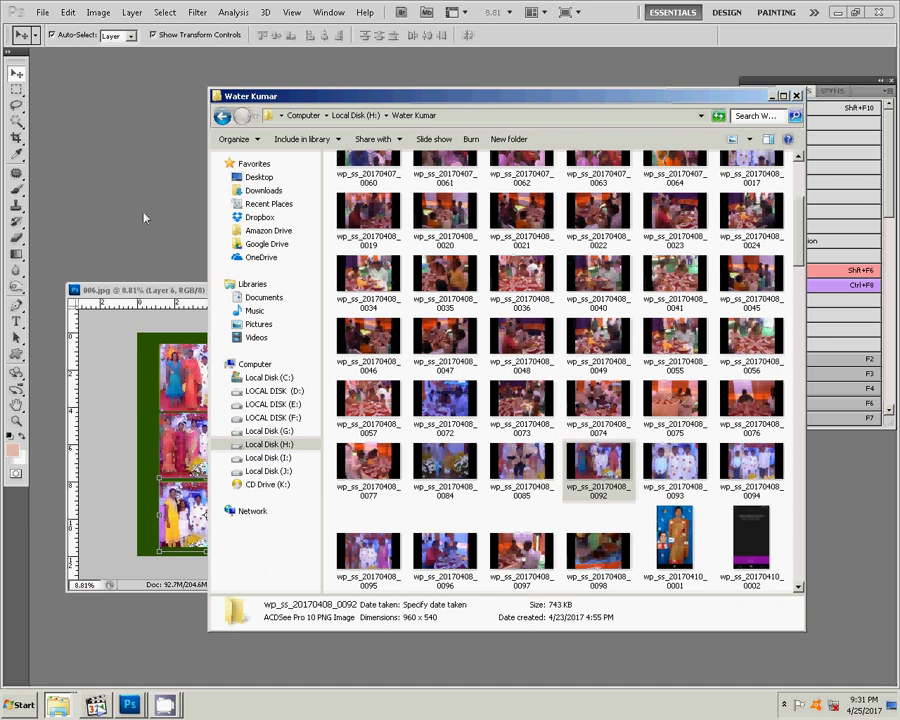
{"action": "key", "text": "alt+F4"}
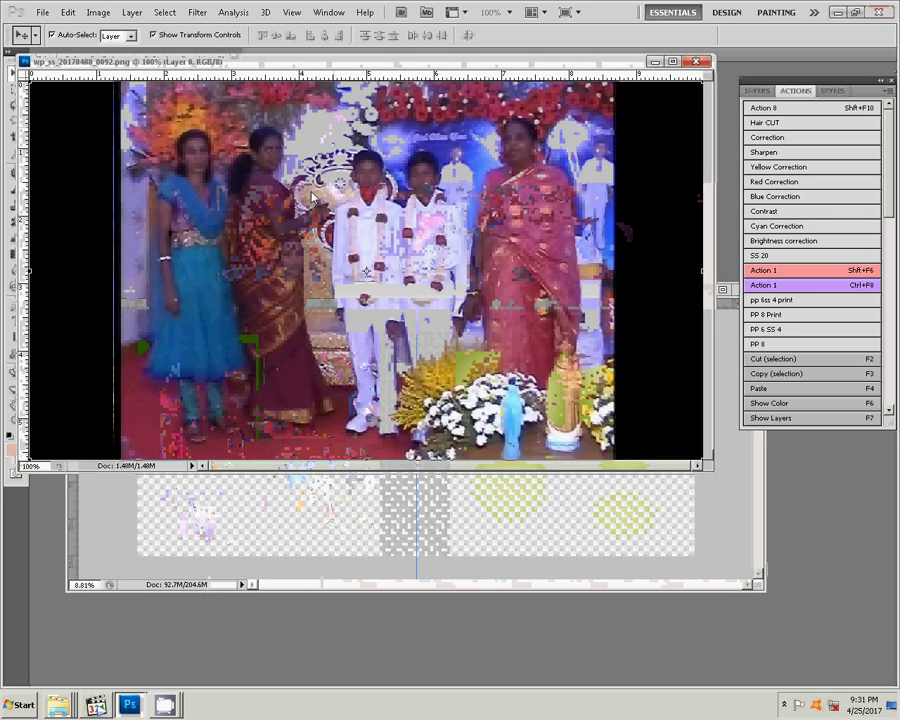
Run the Correction action and shift the highlights toward yellow with Yellow-Blue -36.
{"action": "left_click", "coordinate": [805, 142]}
{"action": "left_click", "coordinate": [700, 338]}
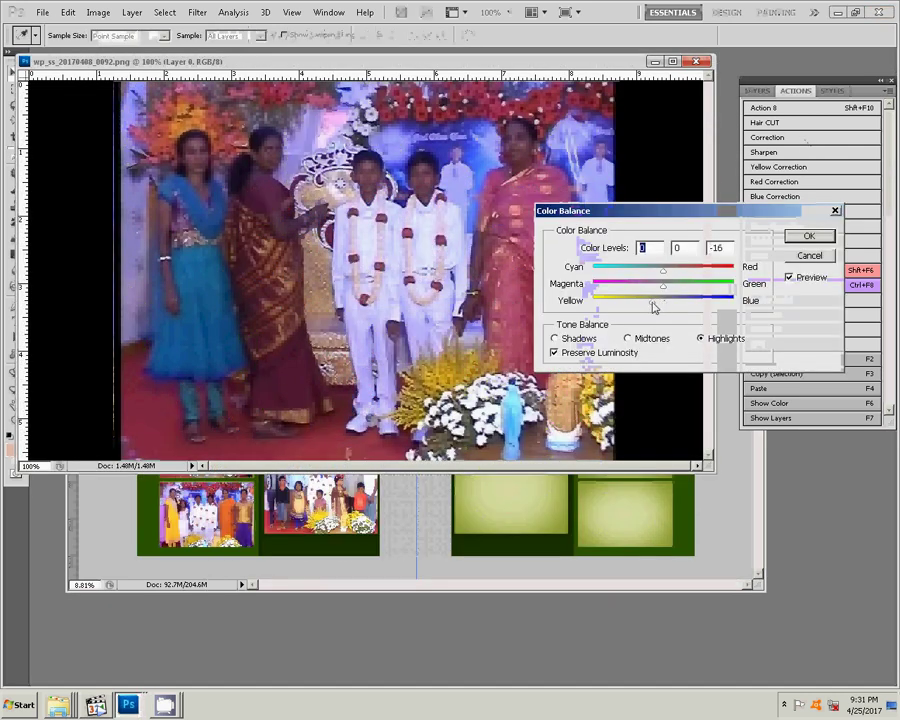
{"action": "left_click_drag", "start_coordinate": [653, 303], "coordinate": [638, 303]}
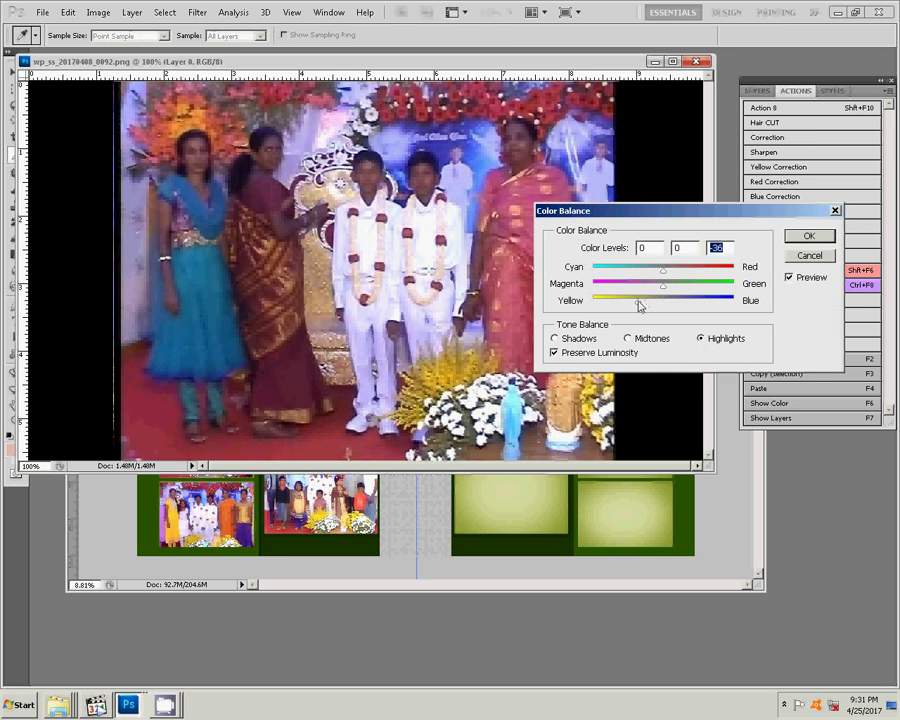
{"action": "left_click", "coordinate": [808, 235]}
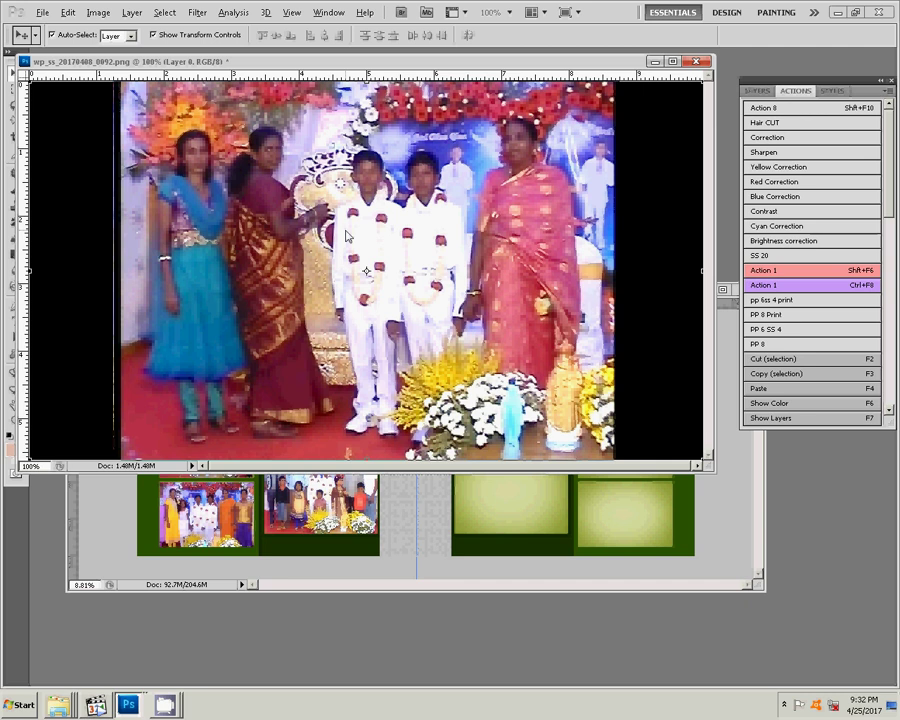
Cut the photo area between the black bars to the clipboard and close the file unsaved.
{"action": "key", "text": "ctrl+0"}
{"action": "key", "text": "m"}
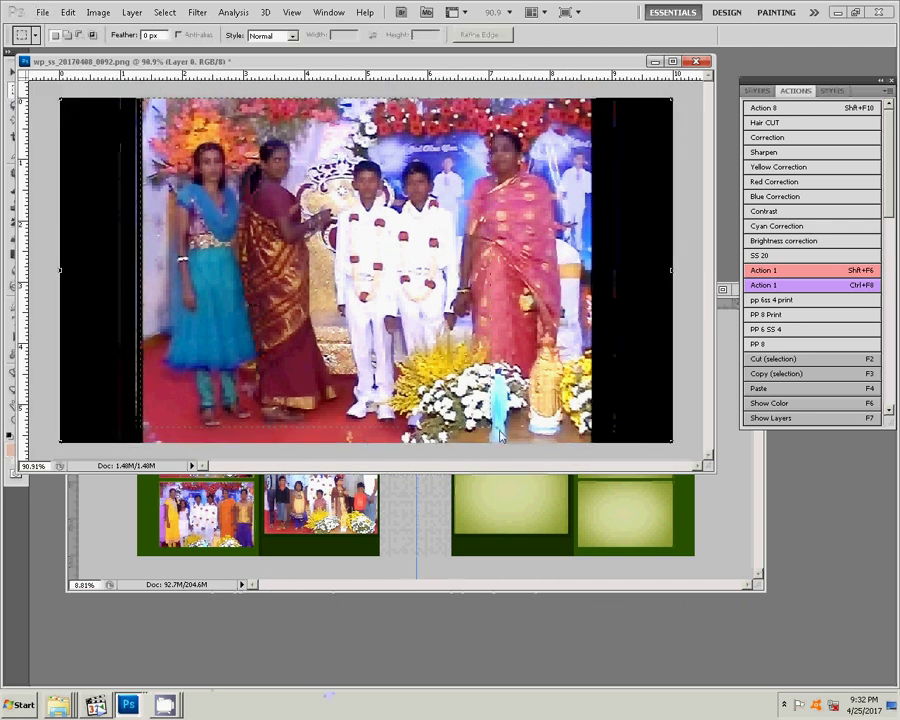
{"action": "mouse_move", "coordinate": [146, 114]}
{"action": "left_mouse_down"}
{"action": "mouse_move", "coordinate": [556, 446]}
{"action": "mouse_move", "coordinate": [590, 442]}
{"action": "left_mouse_up"}
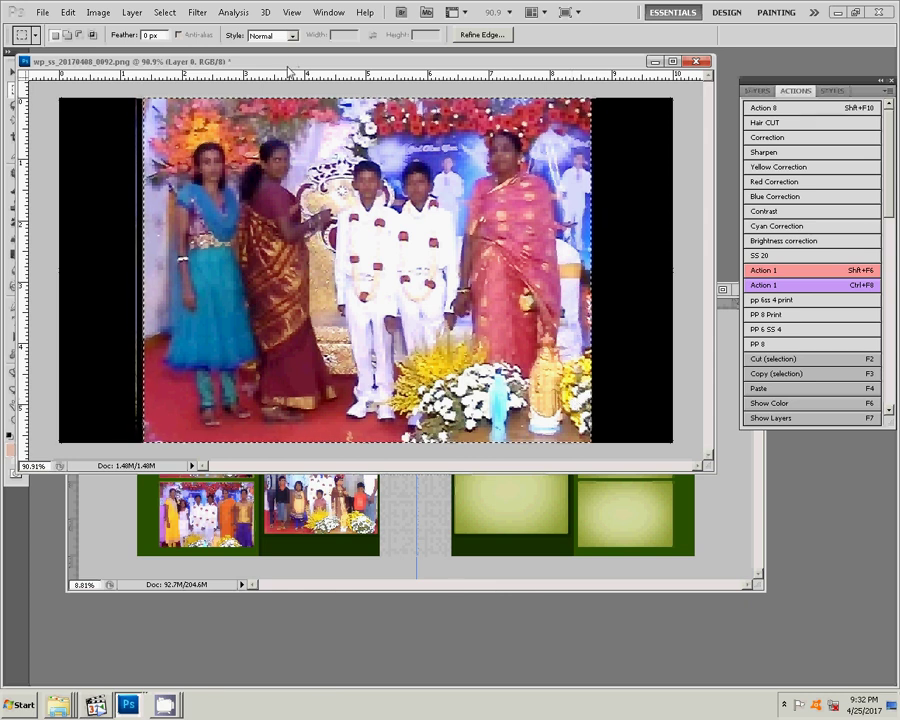
{"action": "key", "text": "F2"}
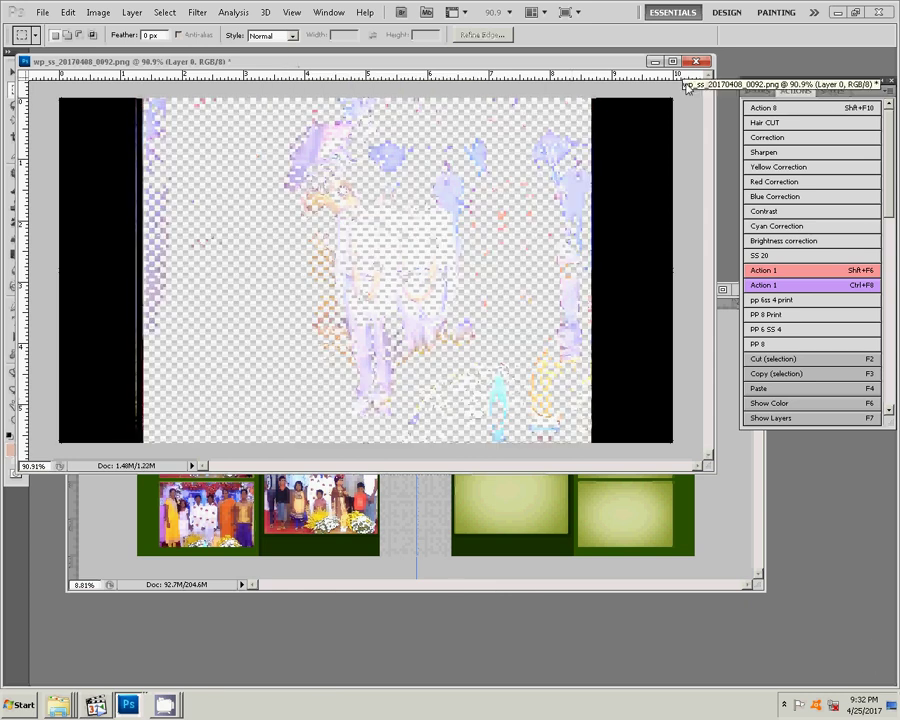
{"action": "left_click", "coordinate": [699, 62]}
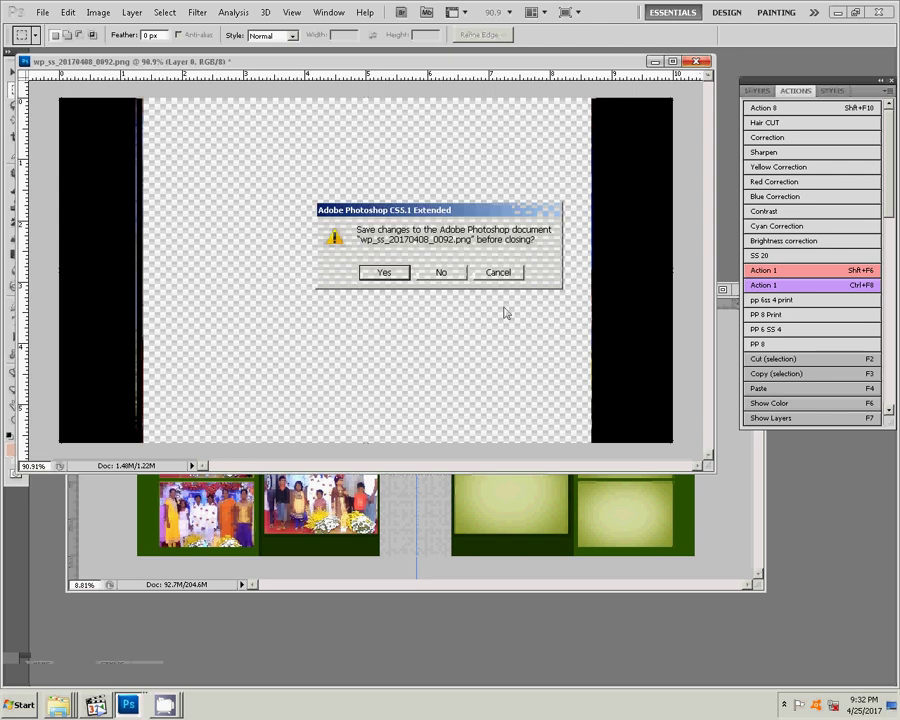
{"action": "left_click", "coordinate": [441, 273]}
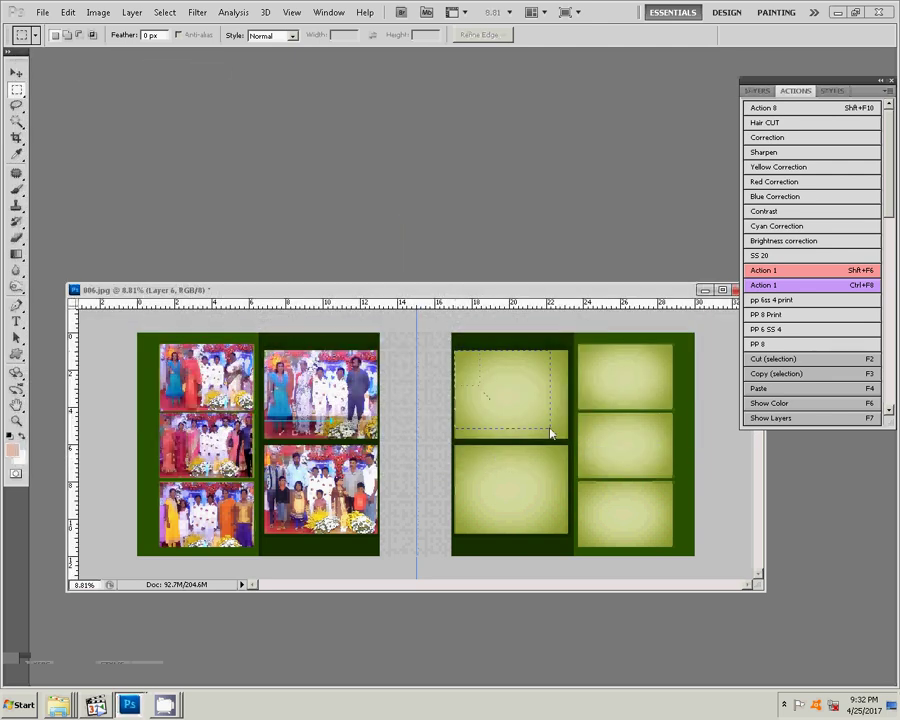
Paste photo 0092 into the right page's top-left frame and enlarge it to 267.50% to fill it.
{"action": "left_click_drag", "start_coordinate": [550, 434], "coordinate": [567, 438]}
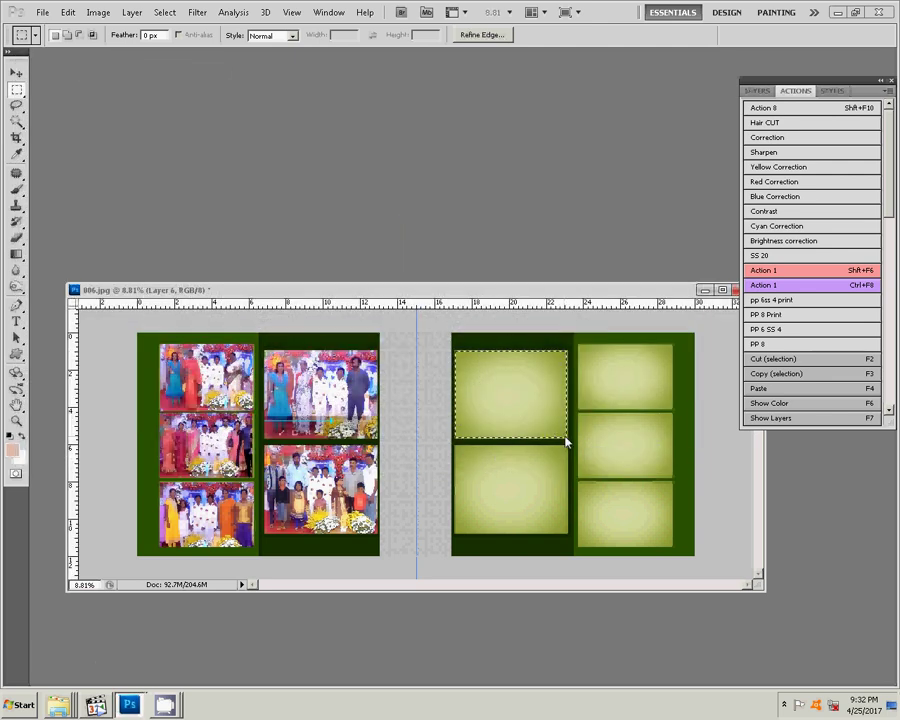
{"action": "left_click", "coordinate": [67, 12]}
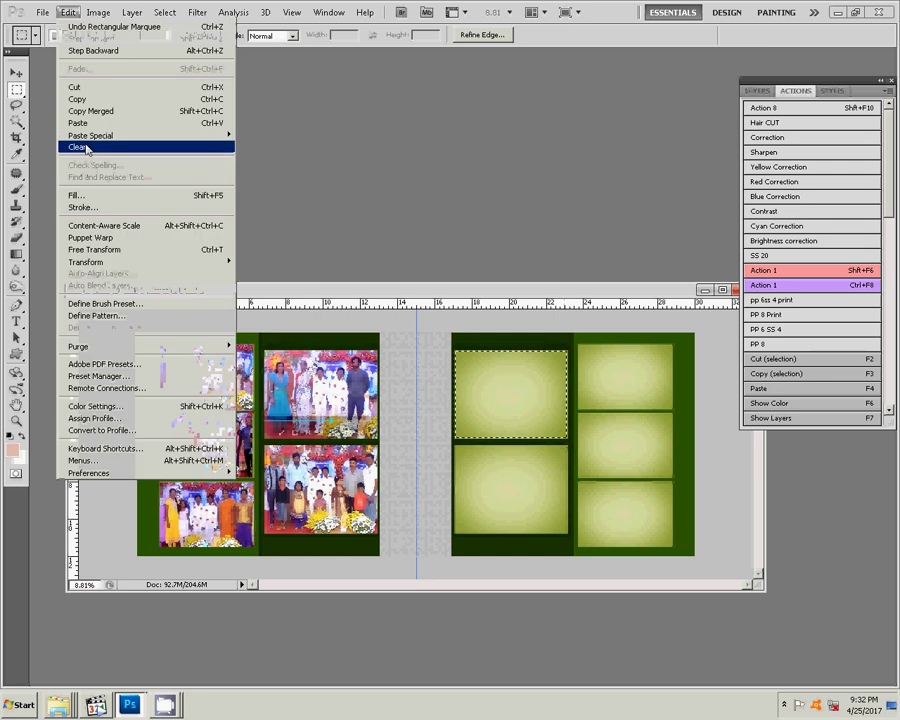
{"action": "left_click", "coordinate": [262, 147]}
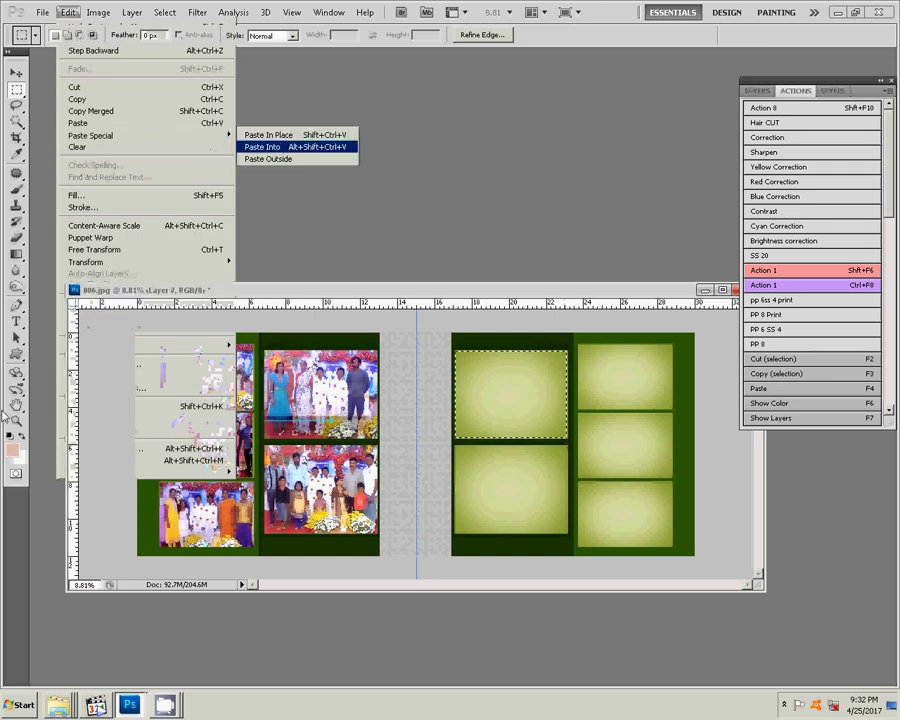
{"action": "key", "text": "v"}
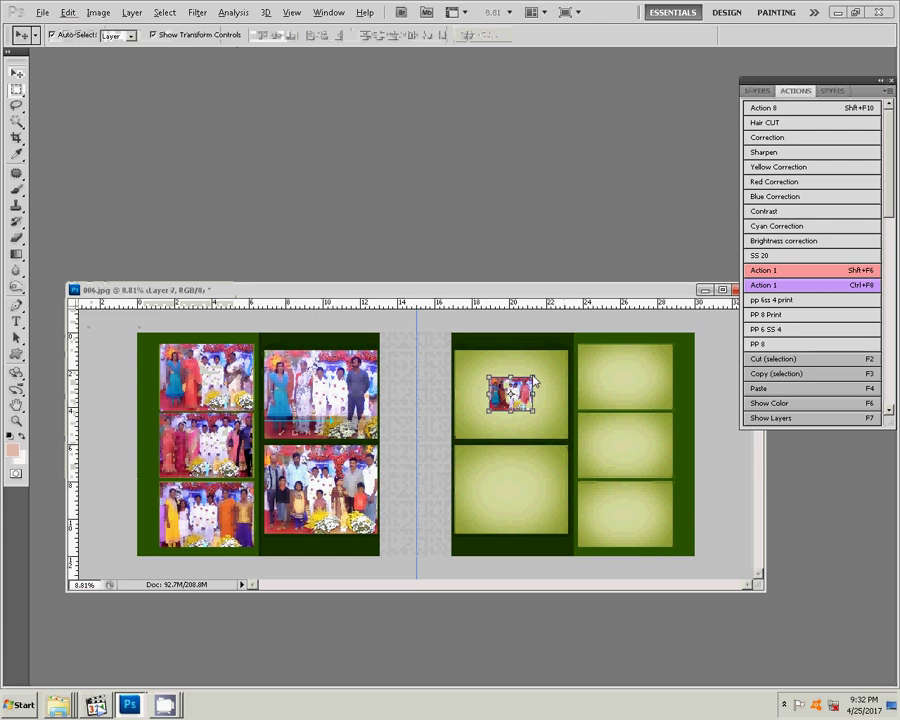
{"action": "left_click_drag", "start_coordinate": [534, 380], "coordinate": [577, 352]}
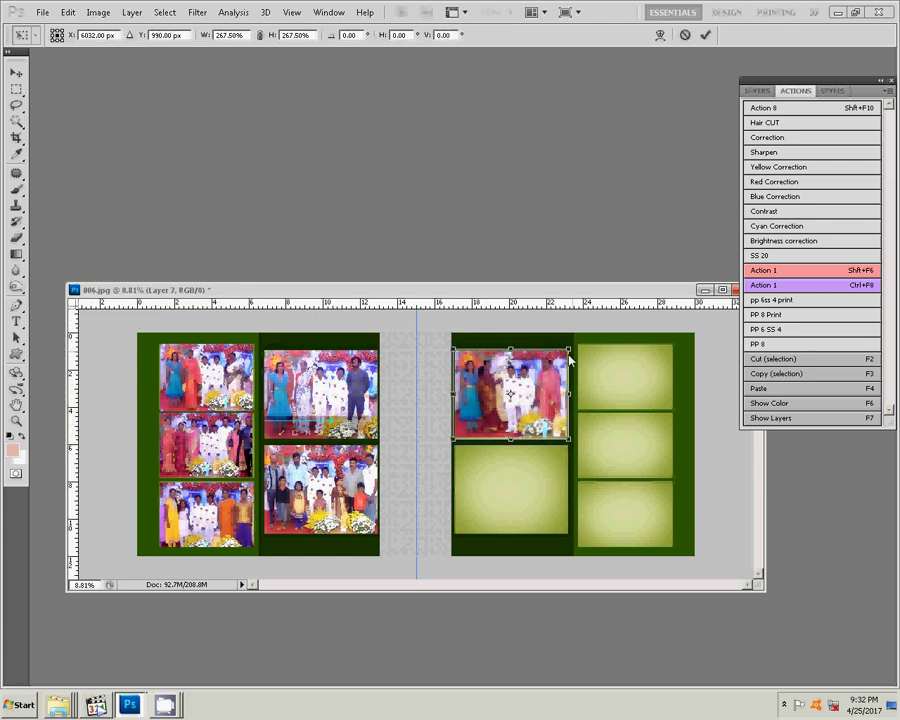
{"action": "left_click", "coordinate": [708, 38]}
Open the Water Kumar folder from the Explorer taskbar's recent folders.
{"action": "left_click", "coordinate": [99, 707]}
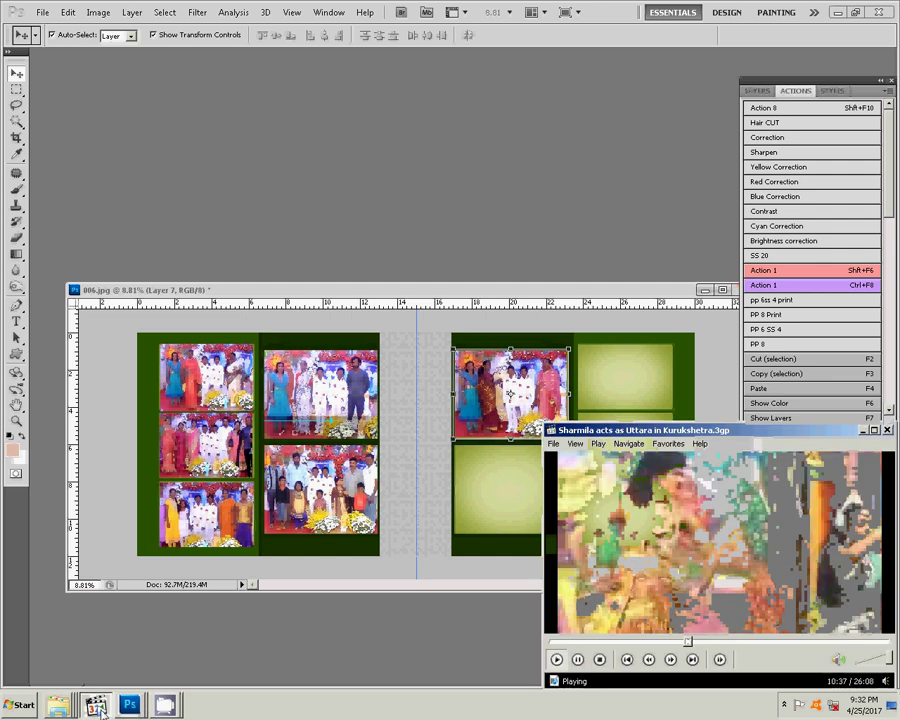
{"action": "left_click", "coordinate": [99, 707]}
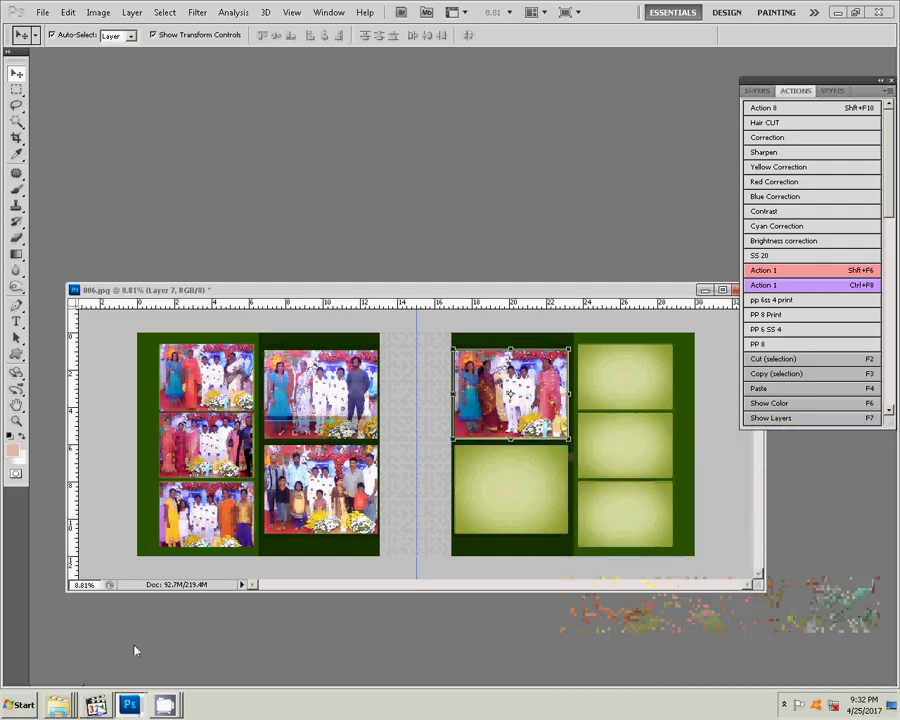
{"action": "right_click", "coordinate": [58, 706]}
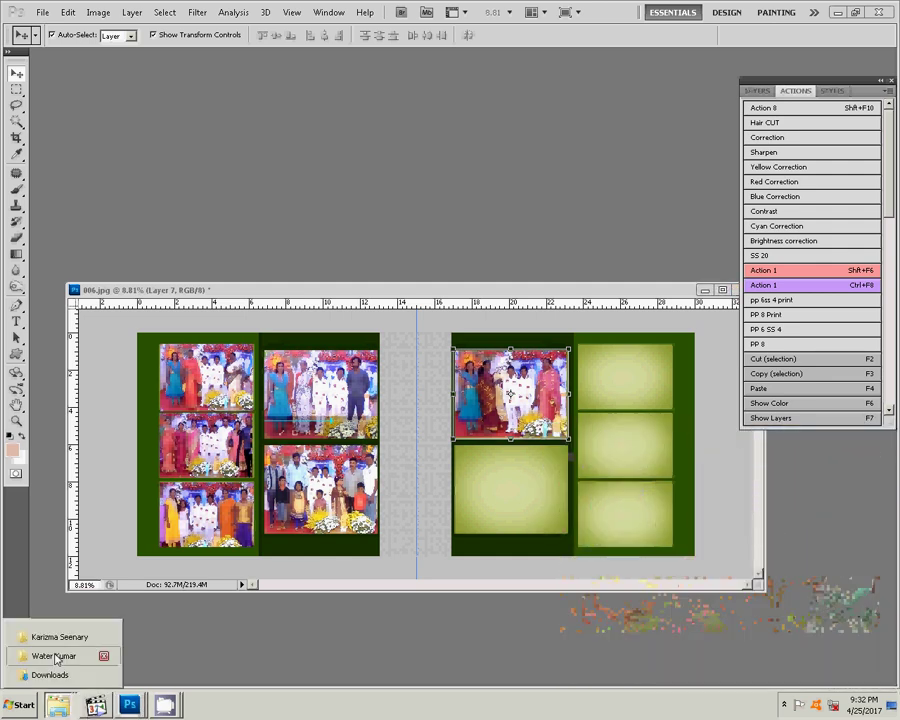
{"action": "left_click", "coordinate": [55, 657]}
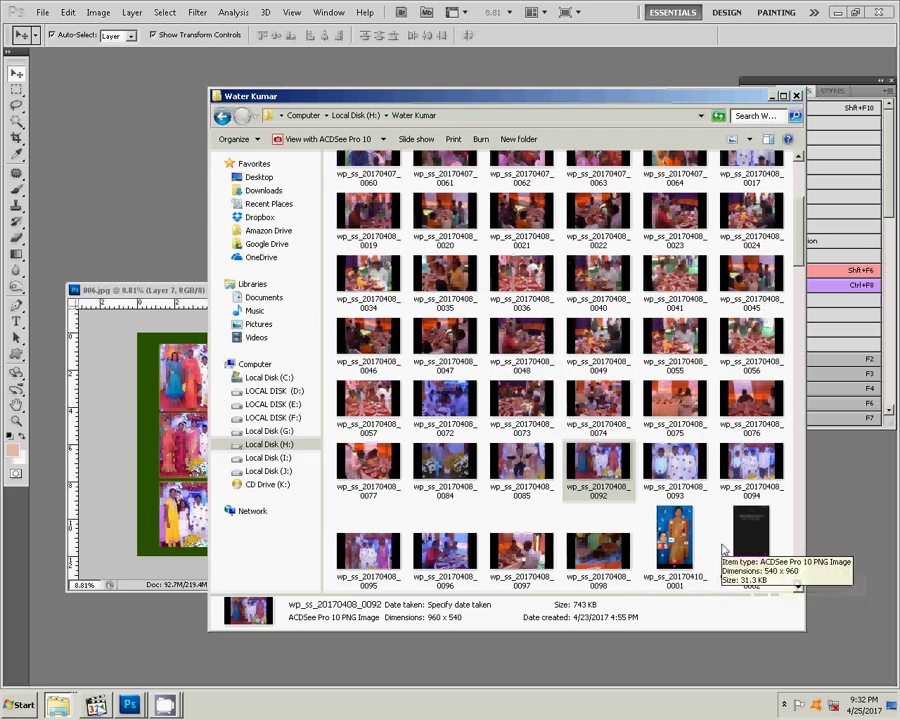
Delete wp_ss_20170408_0092 to the Recycle Bin and return to Photoshop.
{"action": "left_click", "coordinate": [590, 488]}
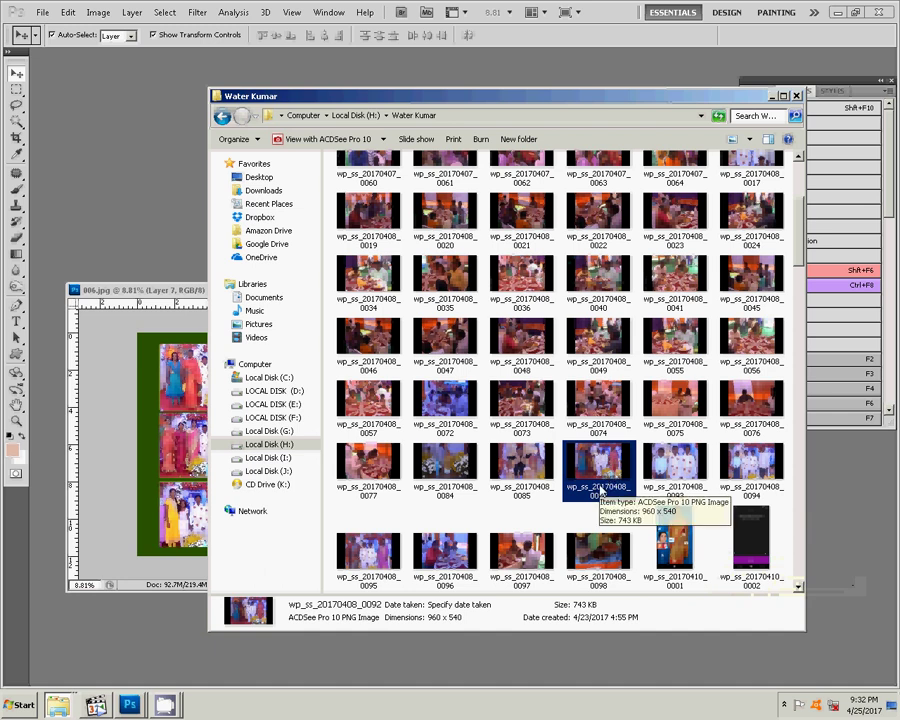
{"action": "key", "text": "Delete"}
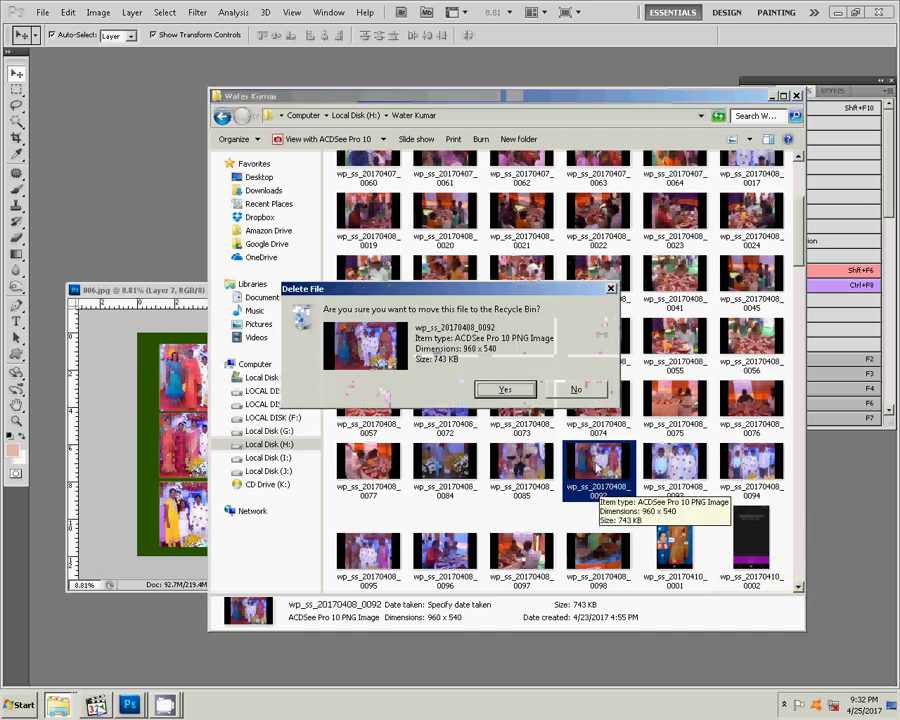
{"action": "left_click", "coordinate": [505, 391]}
{"action": "left_click", "coordinate": [676, 495]}
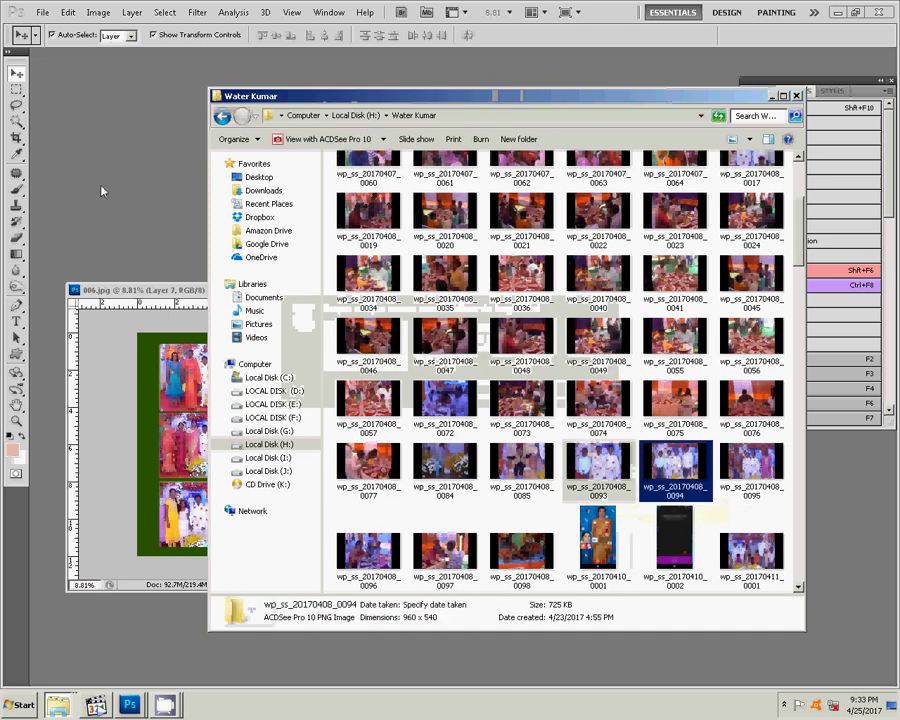
{"action": "left_click", "coordinate": [152, 312]}
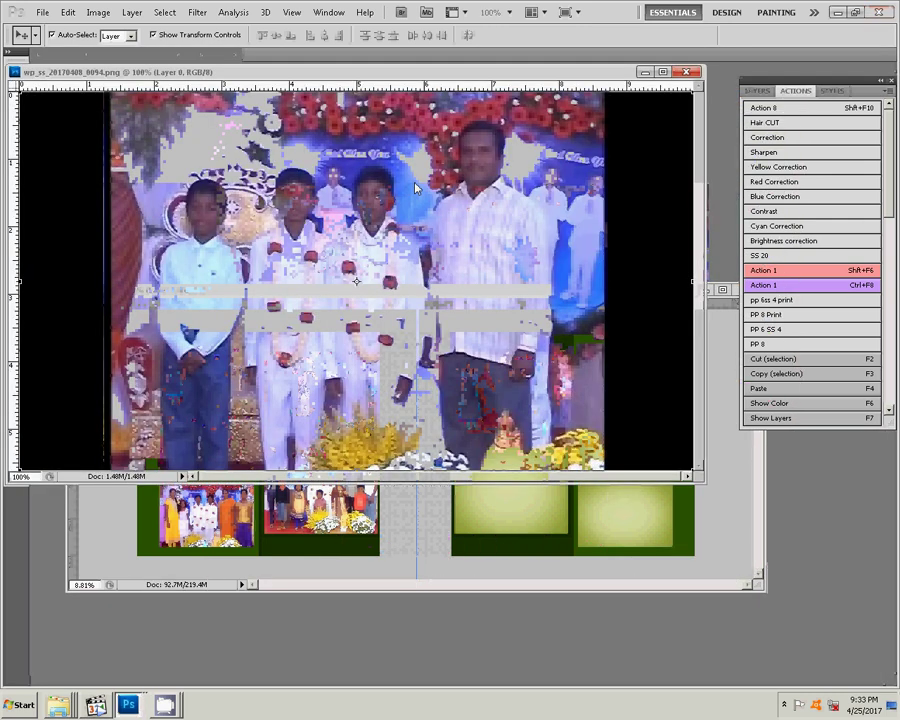
Zoom in and patch away the white glare spot in the boy's eye.
{"action": "key", "text": "z"}
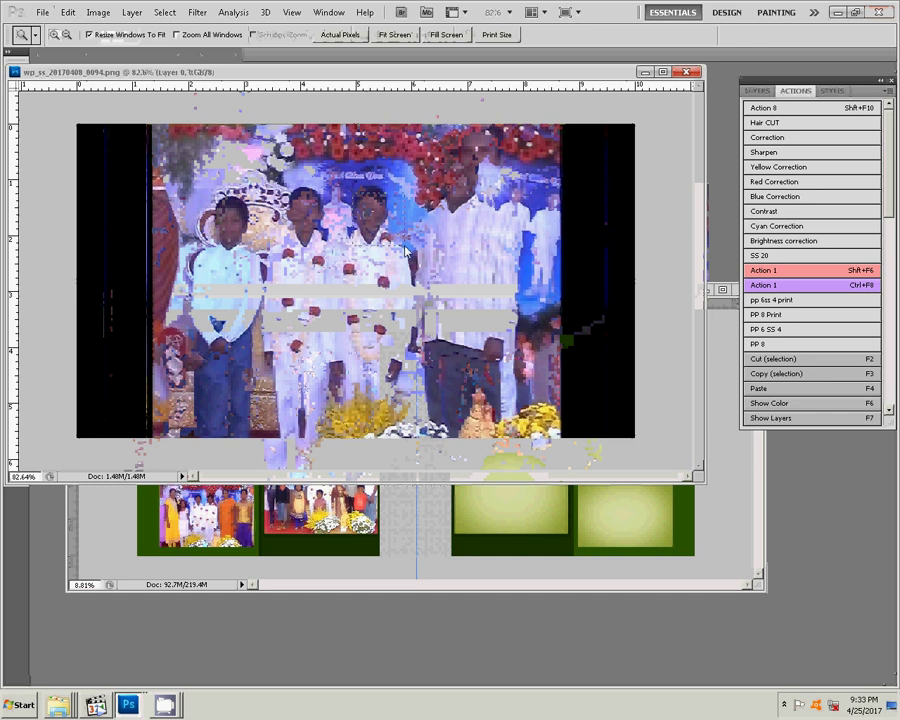
{"action": "left_click", "coordinate": [407, 251]}
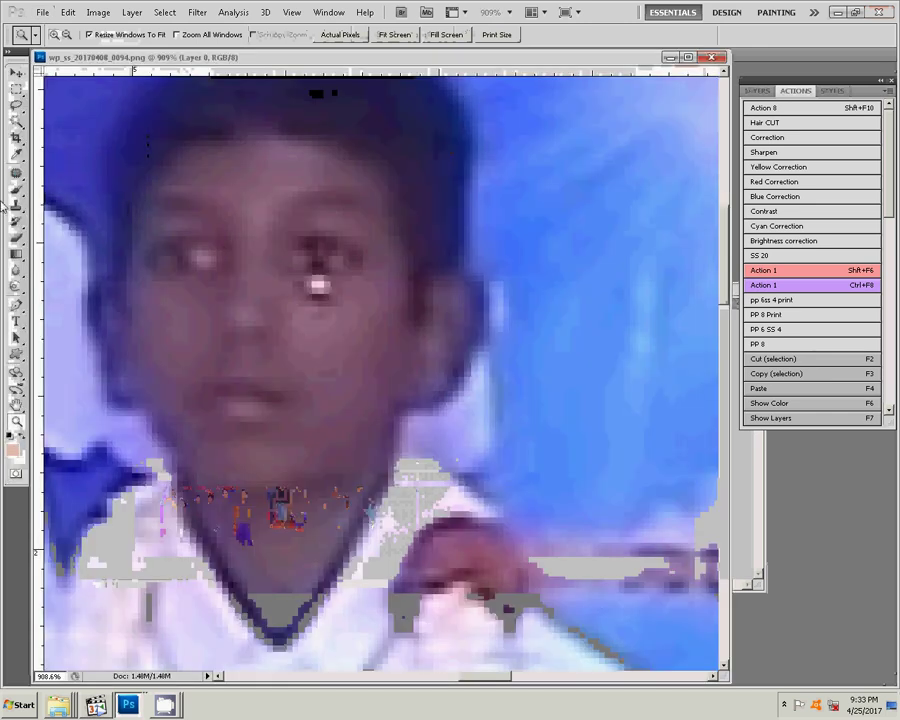
{"action": "key", "text": "j"}
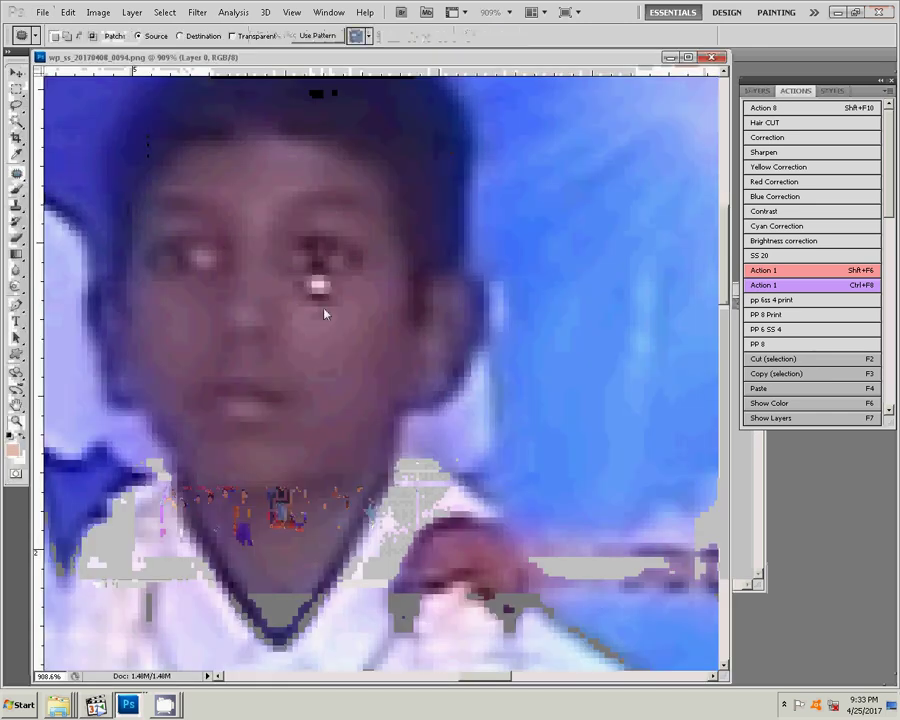
{"action": "left_click_drag", "start_coordinate": [320, 290], "coordinate": [395, 303]}
{"action": "key", "text": "v"}
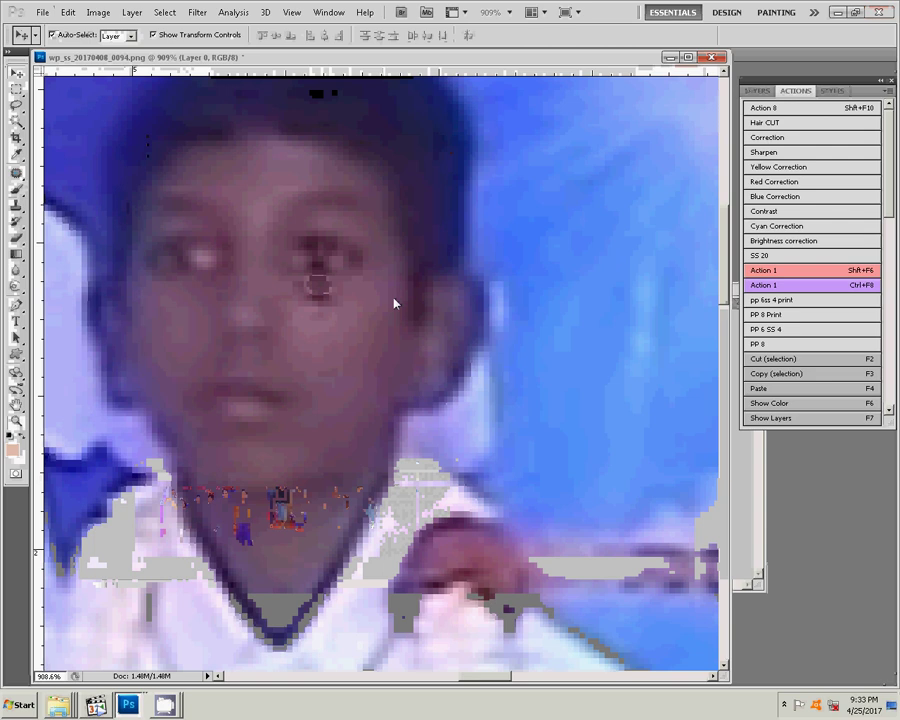
Fit the photo on screen, zoom back in on the boy's face, and pick the Clone Stamp tool.
{"action": "key", "text": "z"}
{"action": "right_click", "coordinate": [362, 299]}
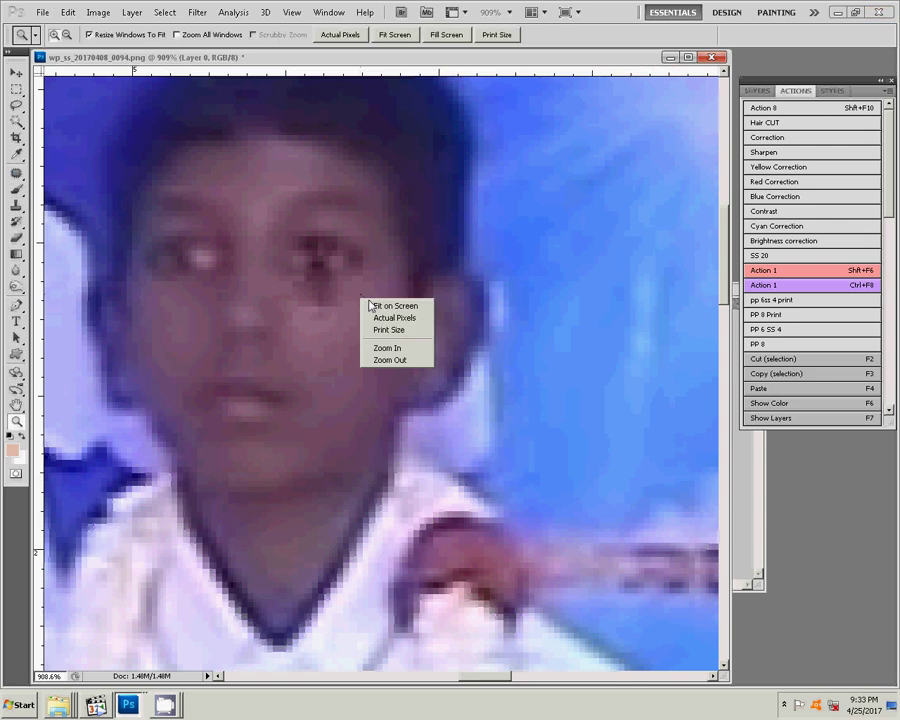
{"action": "left_click", "coordinate": [379, 301]}
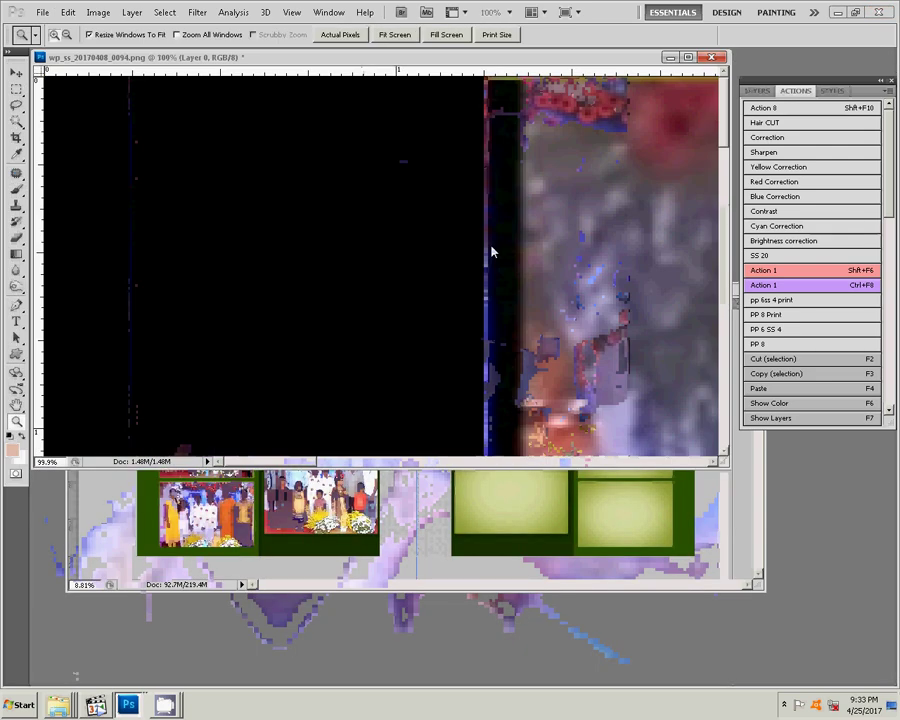
{"action": "left_click", "coordinate": [491, 252]}
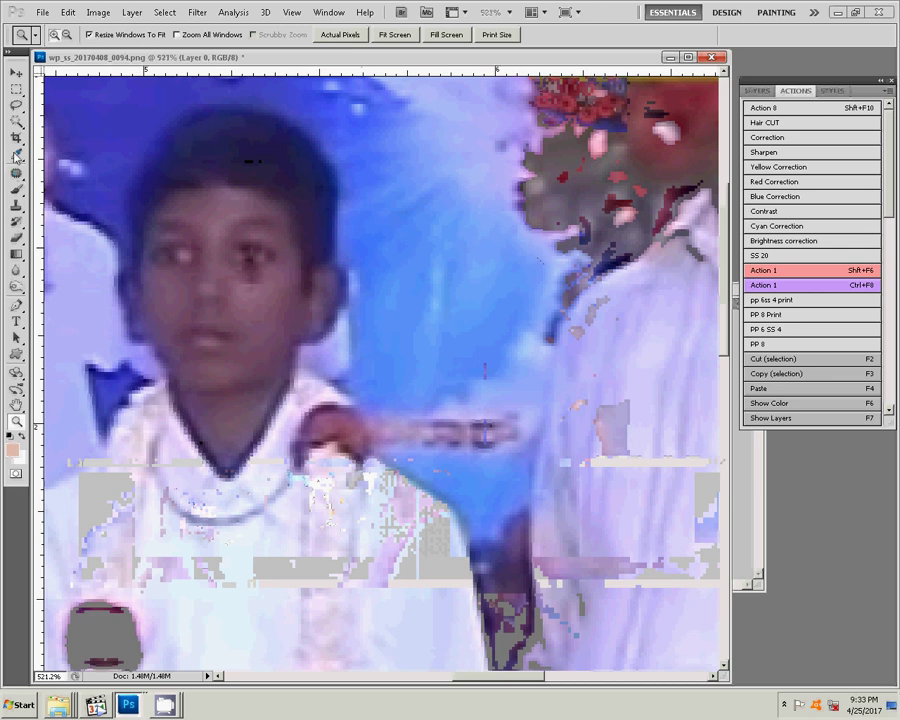
{"action": "left_click", "coordinate": [16, 207]}
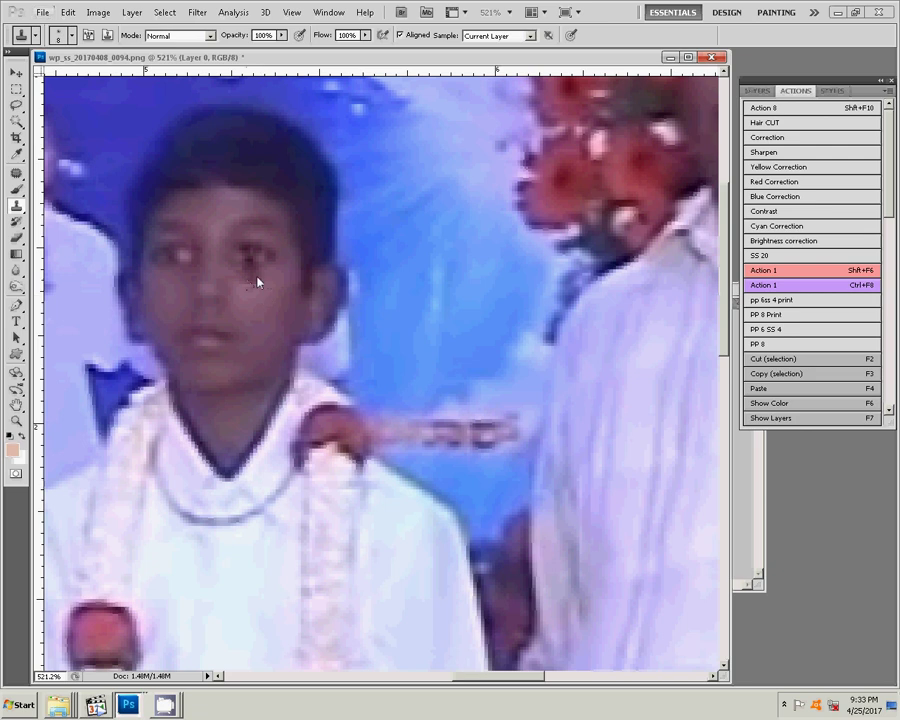
Fit photo 0094 on screen and shift its midtones toward yellow with Color Balance.
{"action": "key", "text": "z"}
{"action": "right_click", "coordinate": [325, 272]}
{"action": "left_click", "coordinate": [347, 279]}
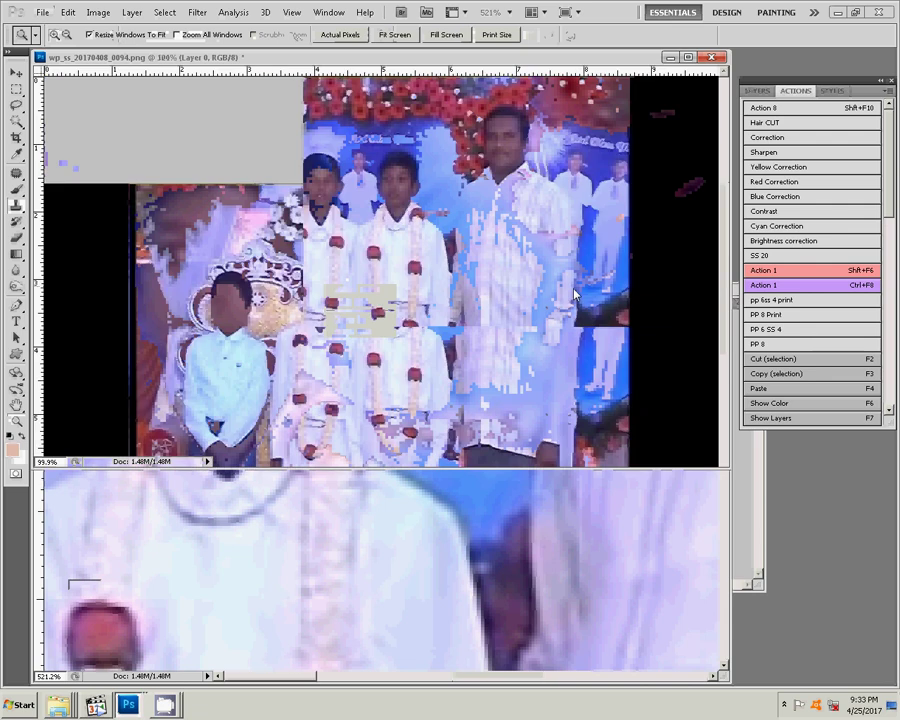
{"action": "key", "text": "ctrl+b"}
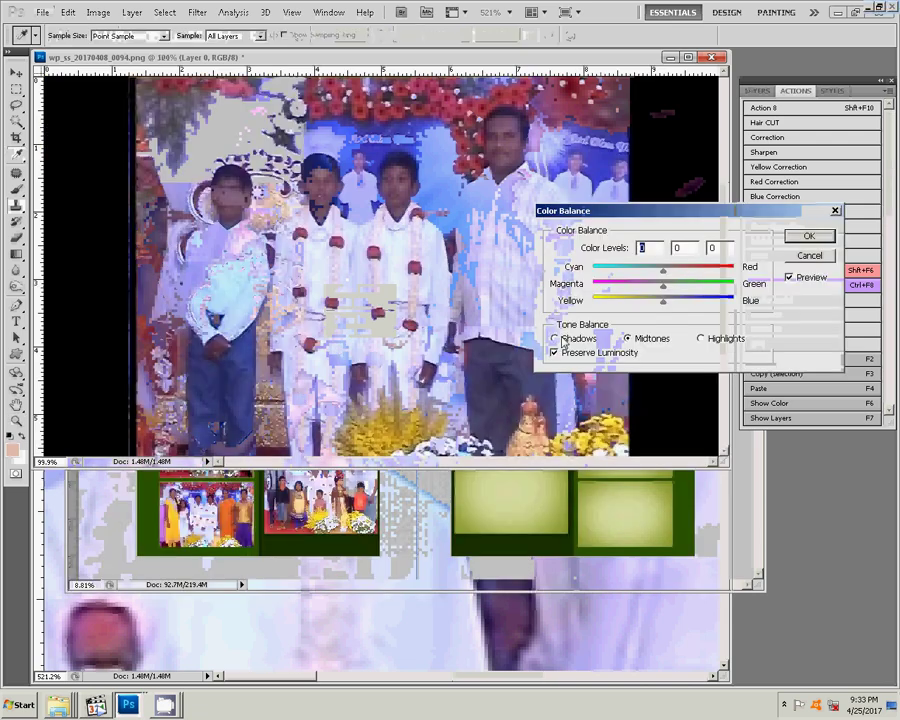
{"action": "left_click_drag", "start_coordinate": [663, 300], "coordinate": [635, 303]}
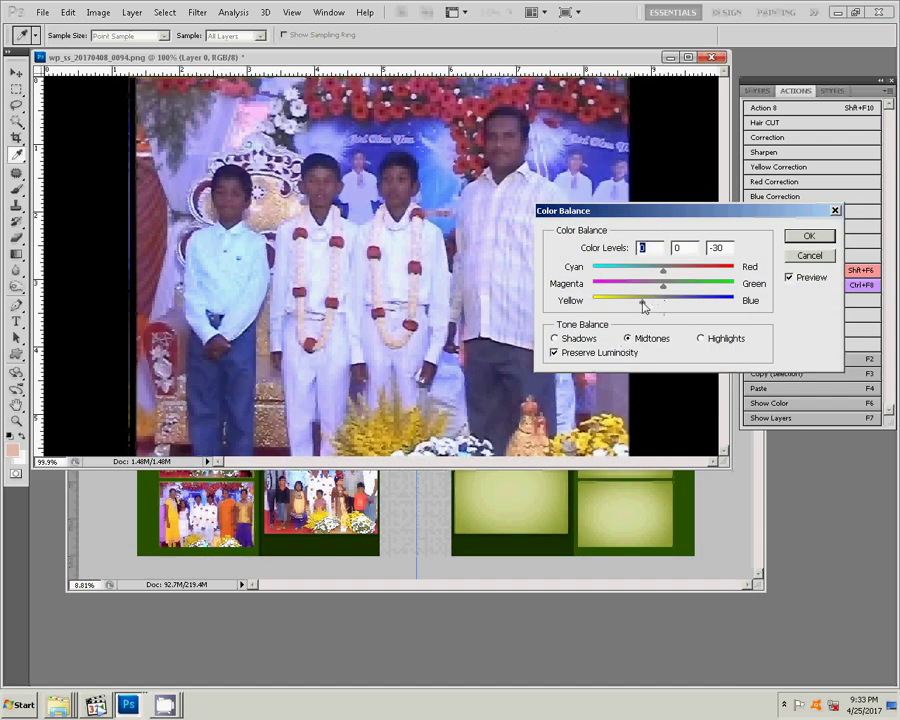
{"action": "left_click", "coordinate": [809, 240]}
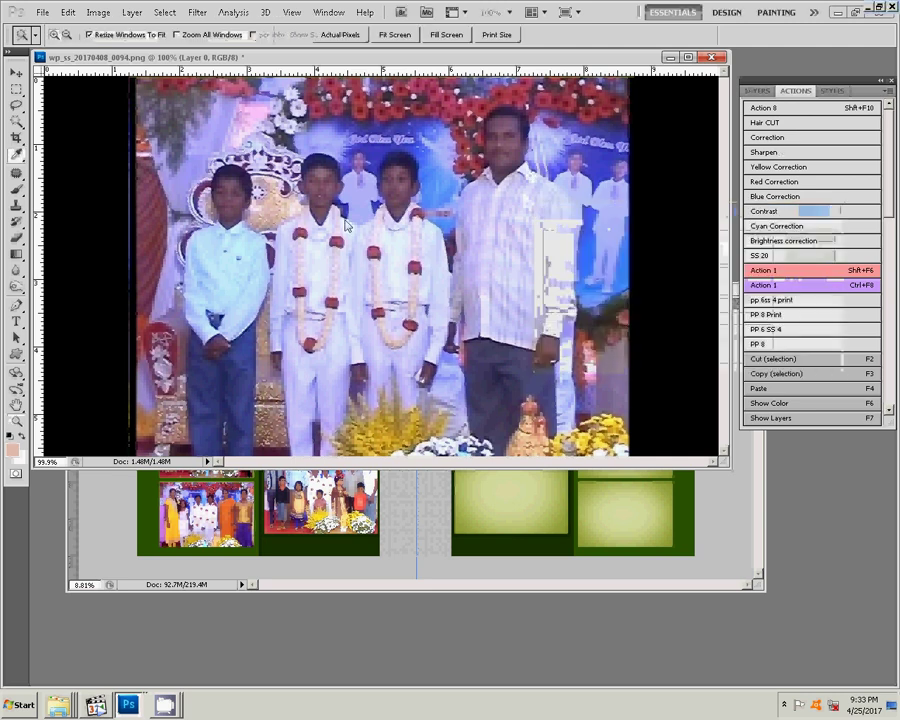
Cut the picture area between the black side bars and close the photo without saving.
{"action": "left_click_drag", "start_coordinate": [345, 225], "coordinate": [280, 230]}
{"action": "key", "text": "m"}
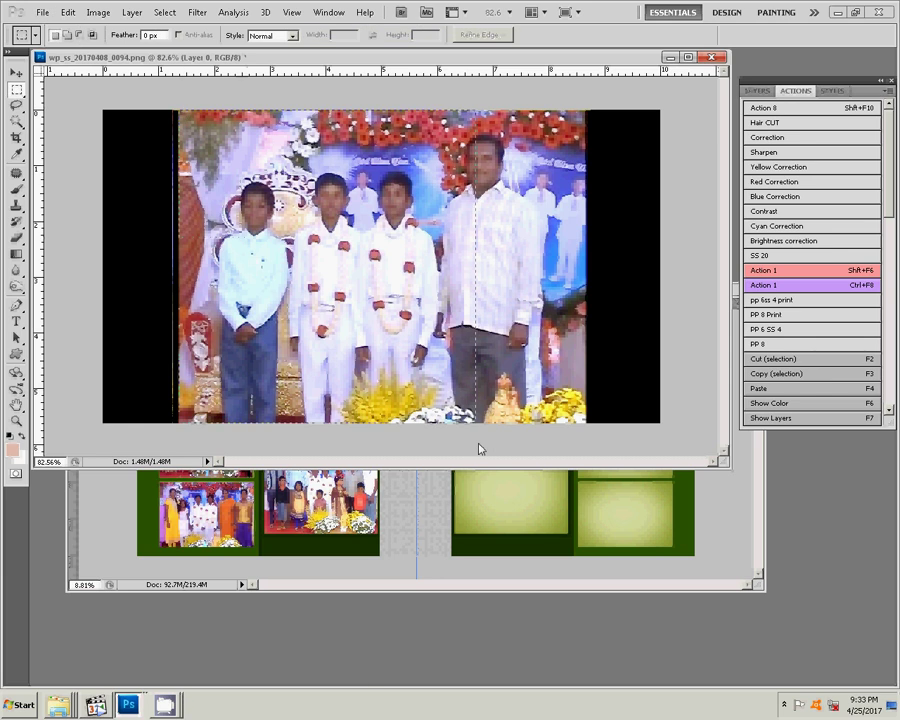
{"action": "left_click_drag", "start_coordinate": [256, 261], "coordinate": [585, 452]}
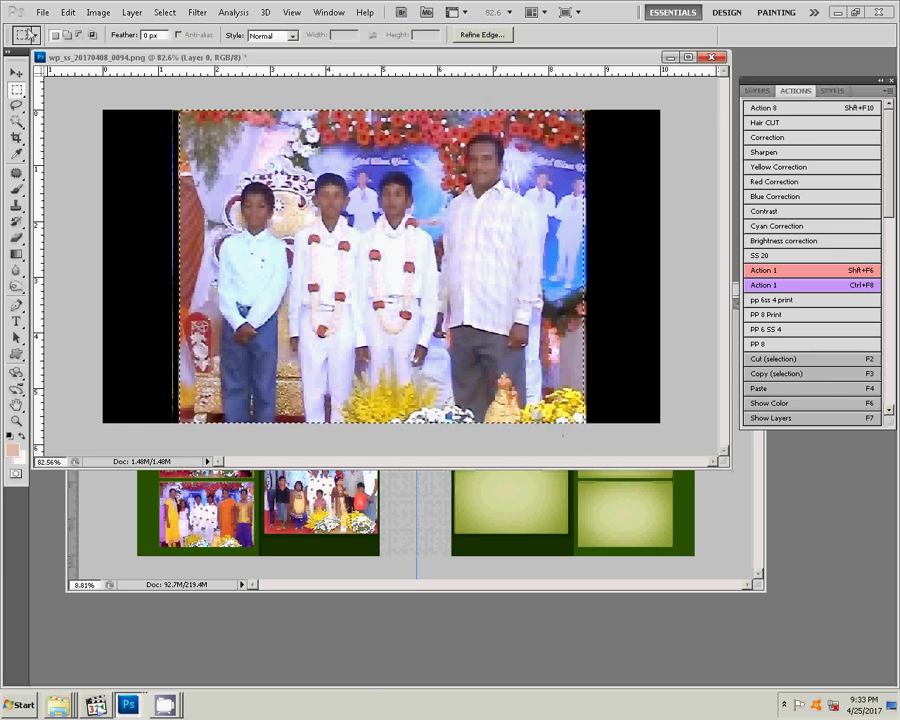
{"action": "left_click", "coordinate": [68, 12]}
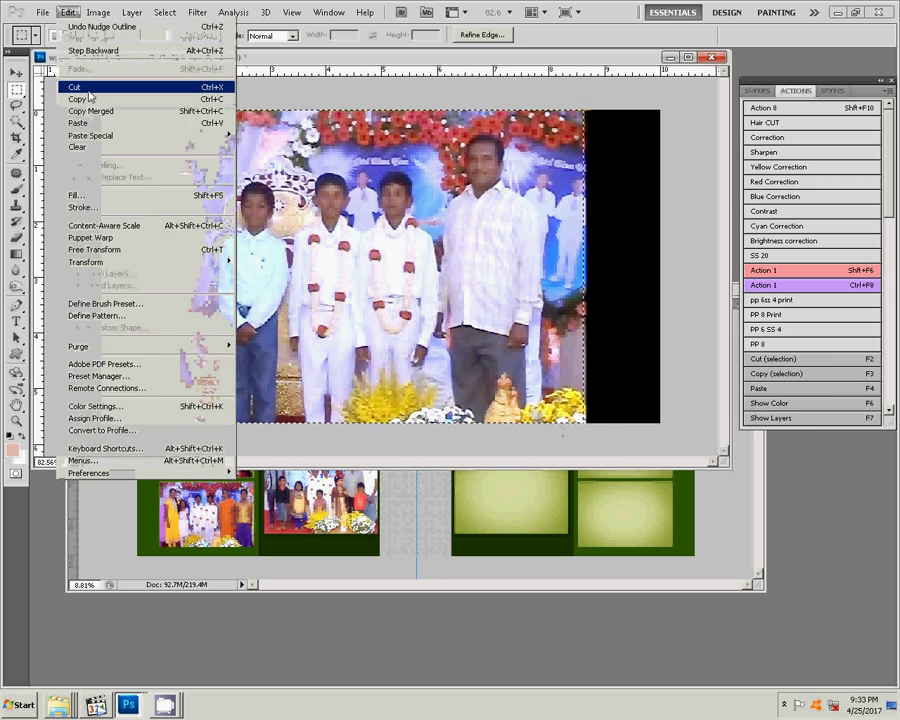
{"action": "left_click", "coordinate": [89, 96]}
{"action": "key", "text": "ctrl+w"}
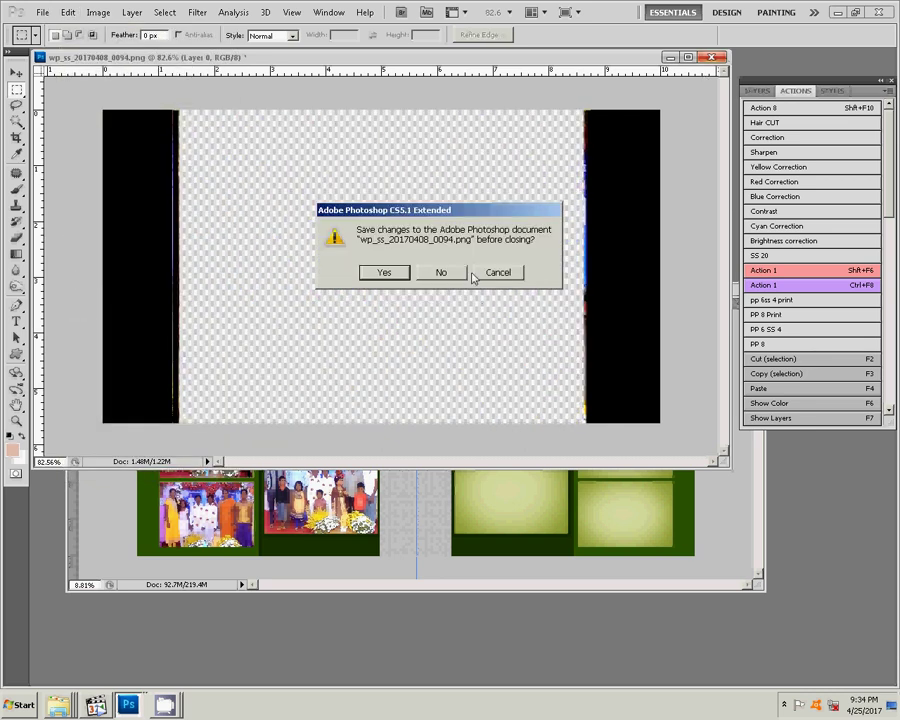
{"action": "left_click", "coordinate": [443, 272]}
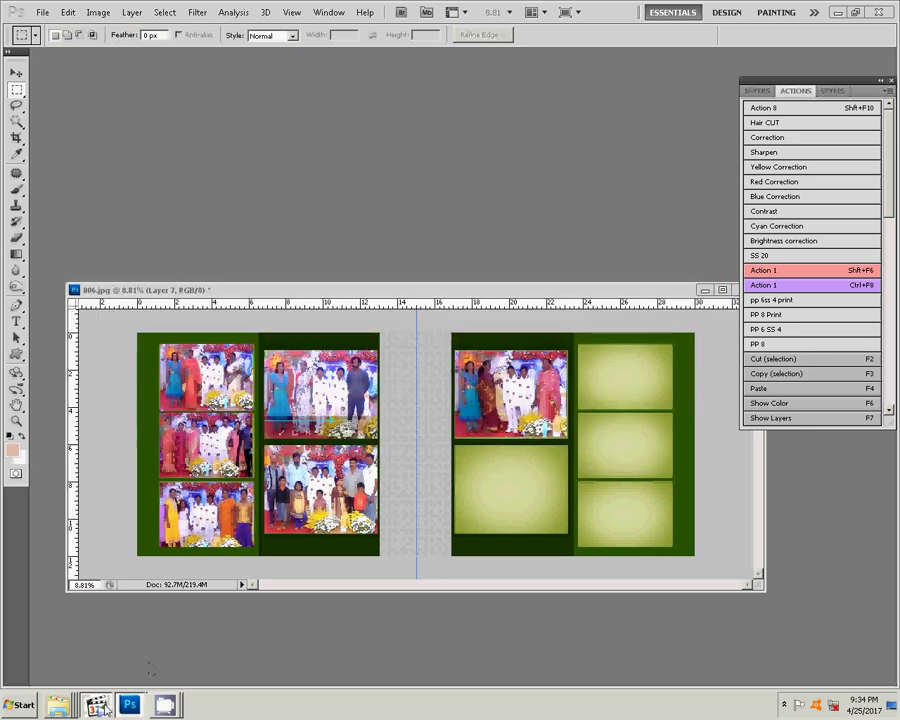
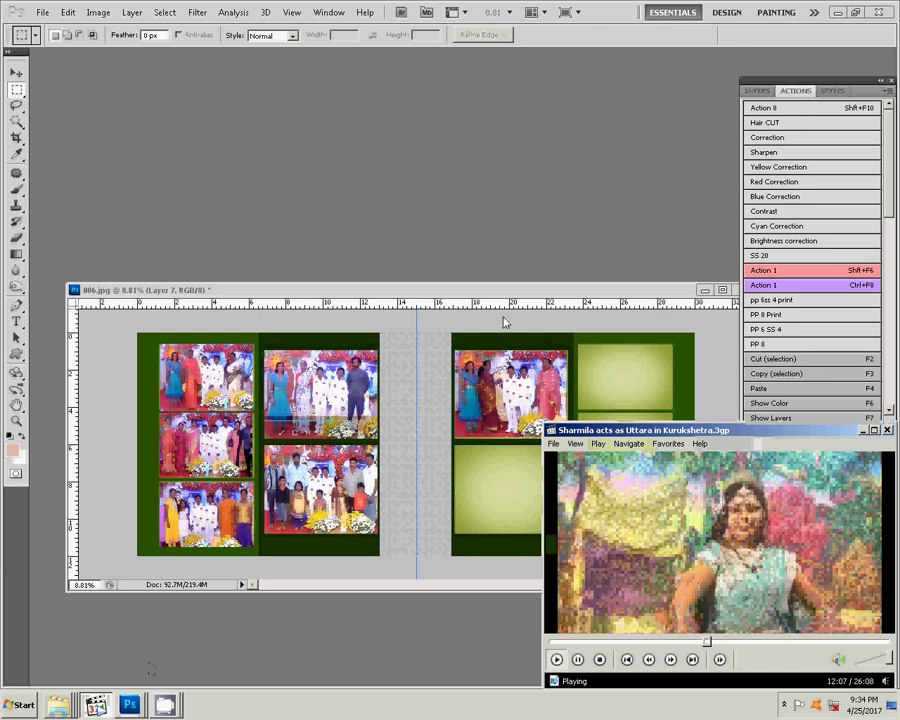
Paste the copied group photo into the right page's empty lower-left frame, scaled up to cover it.
{"action": "left_click", "coordinate": [476, 295]}
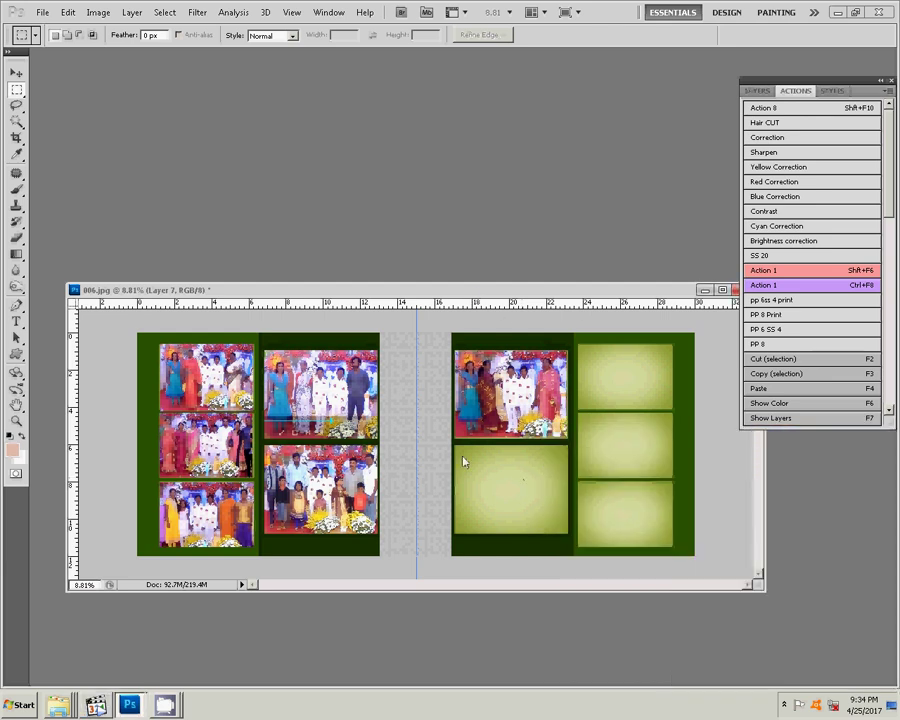
{"action": "left_click_drag", "start_coordinate": [521, 535], "coordinate": [567, 533]}
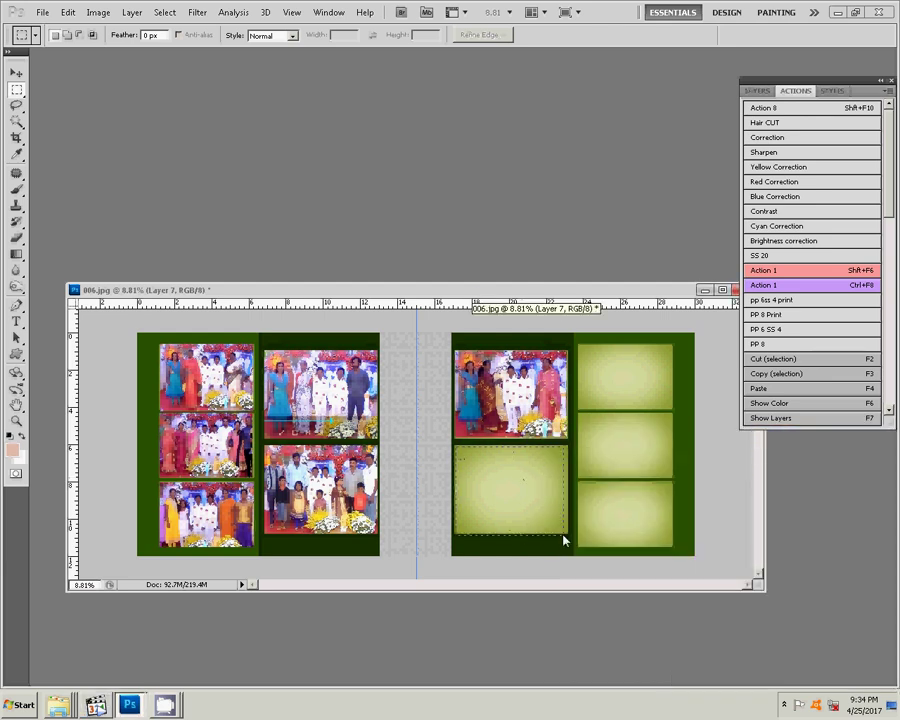
{"action": "left_click", "coordinate": [68, 12]}
{"action": "mouse_move", "coordinate": [92, 135]}
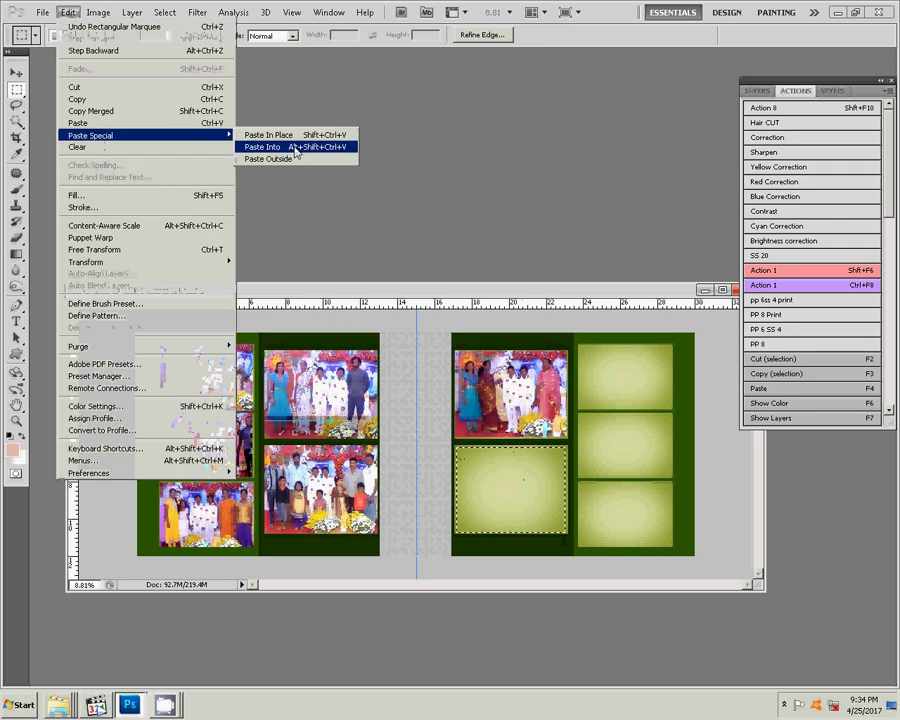
{"action": "left_click", "coordinate": [296, 148]}
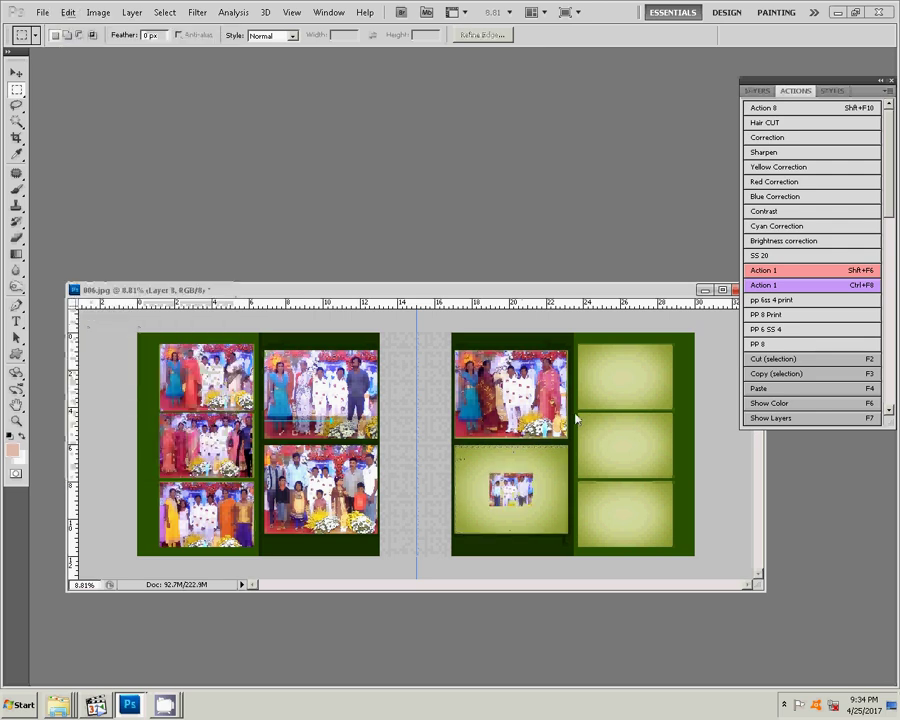
{"action": "key", "text": "v"}
{"action": "left_click_drag", "start_coordinate": [535, 476], "coordinate": [570, 450]}
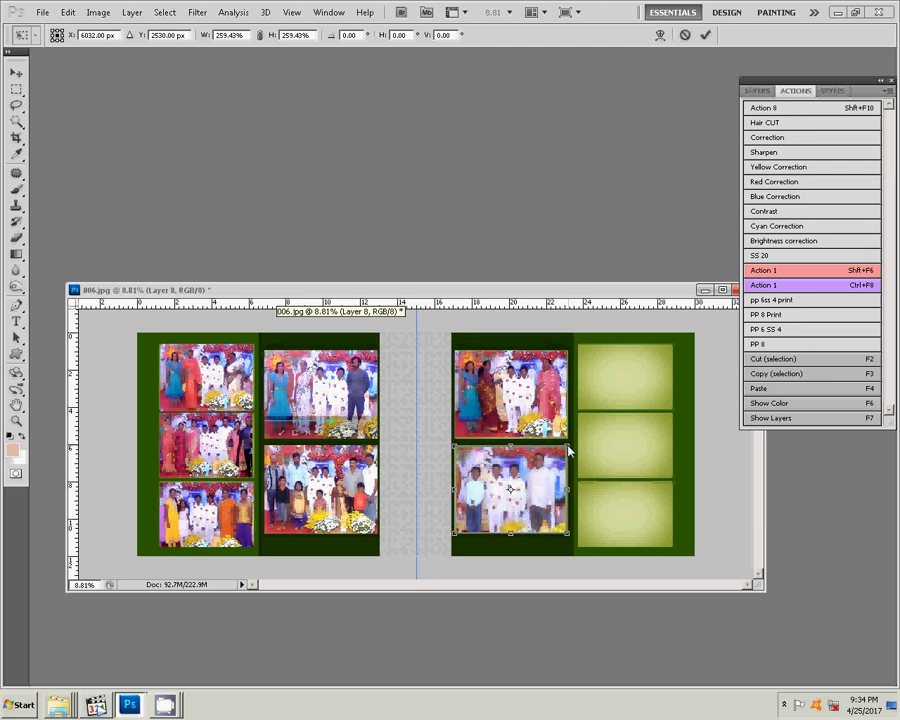
{"action": "left_click", "coordinate": [704, 36]}
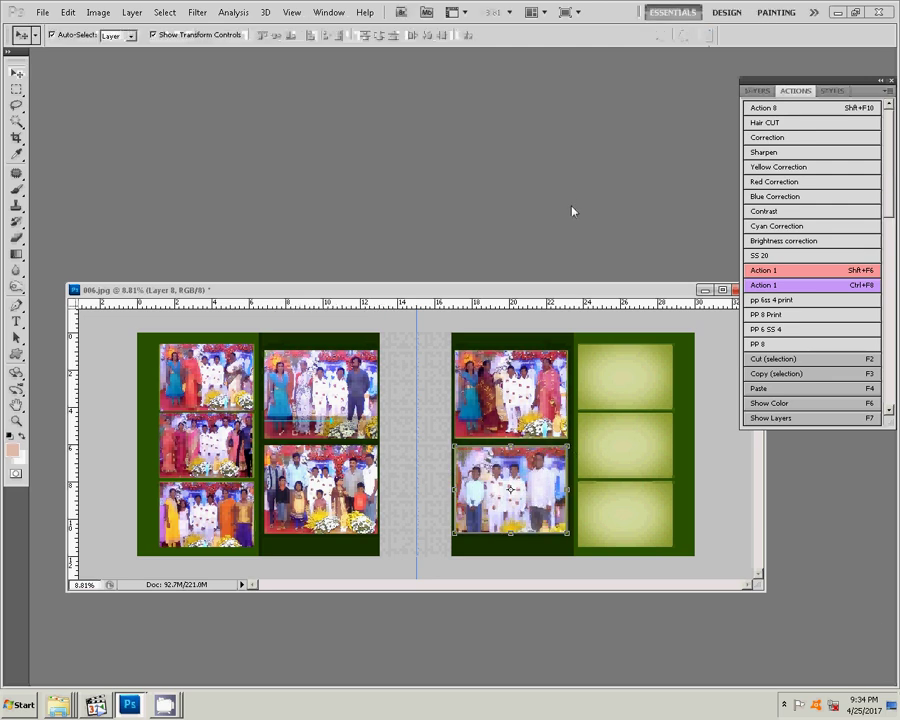
Delete used photos 0093 and 0094 from the Water Kumar folder and open photo 0095.
{"action": "right_click", "coordinate": [57, 712]}
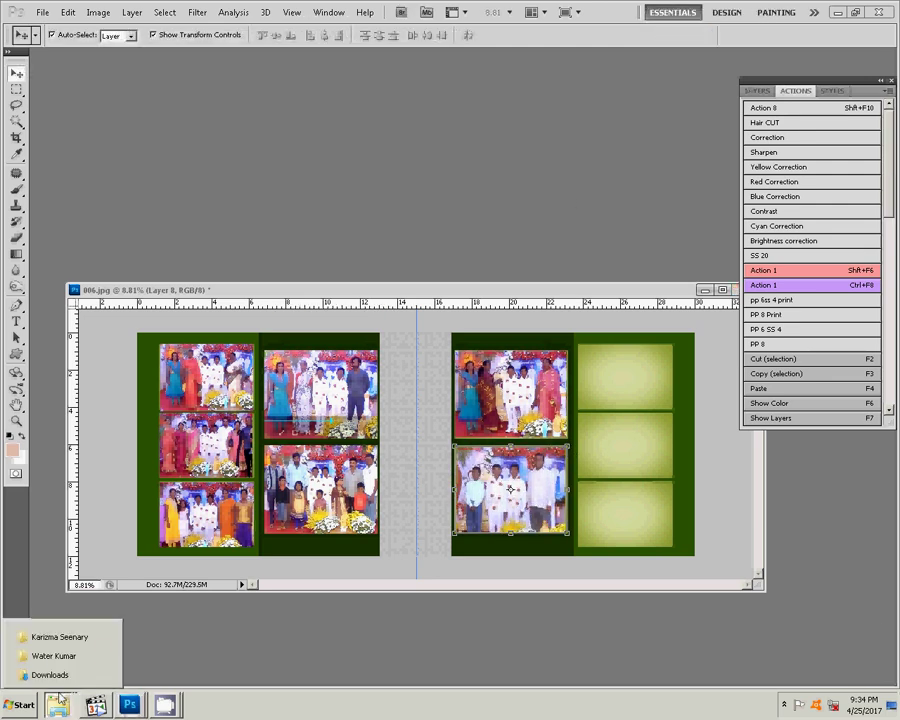
{"action": "left_click", "coordinate": [72, 684]}
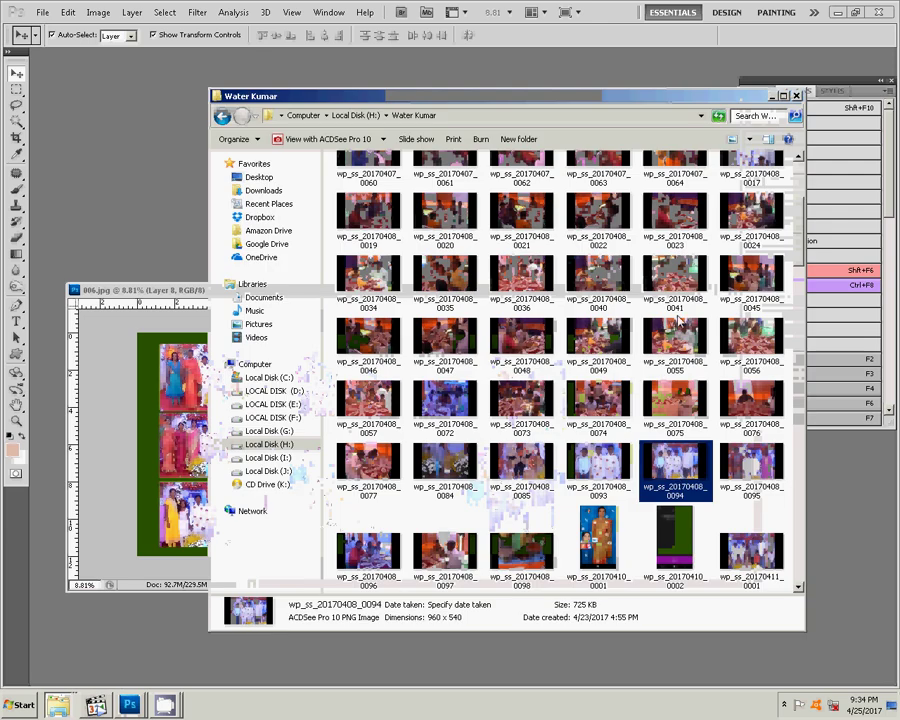
{"action": "left_click", "coordinate": [612, 492], "text": "ctrl"}
{"action": "key", "text": "Delete"}
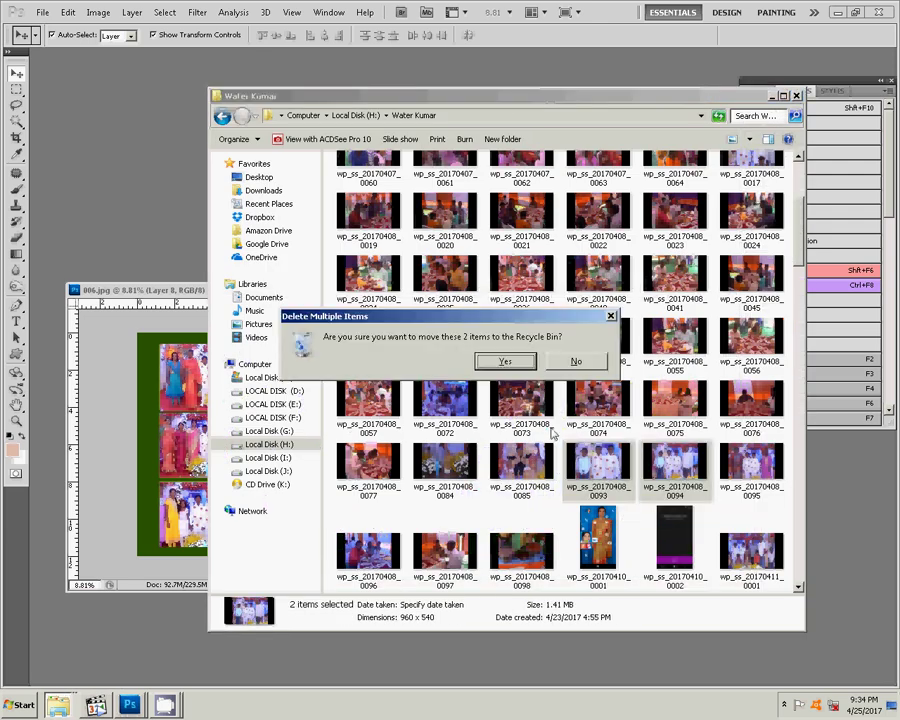
{"action": "left_click", "coordinate": [505, 362]}
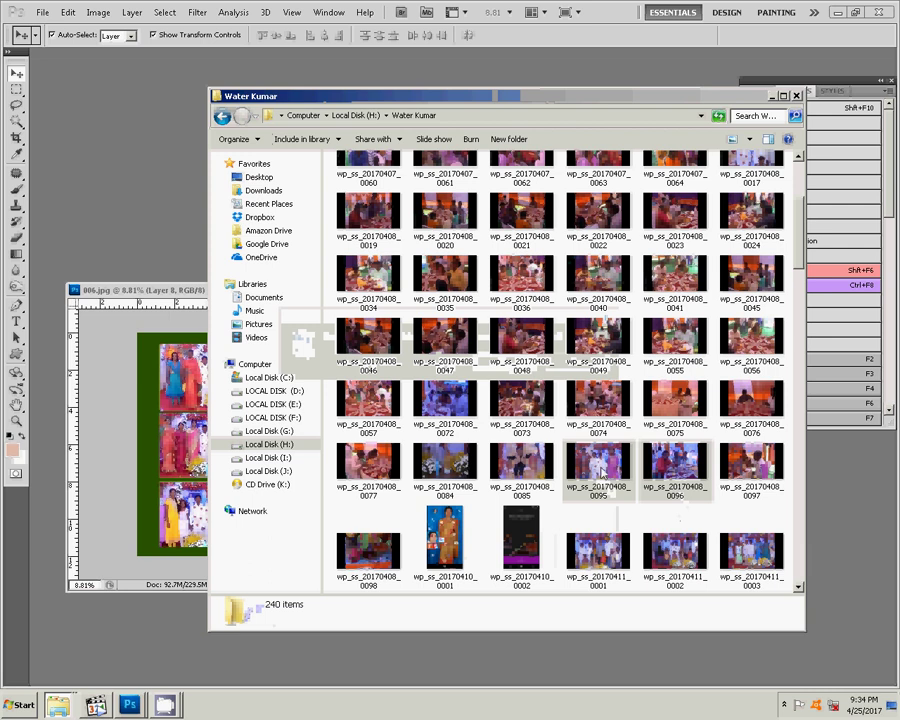
{"action": "left_click", "coordinate": [618, 512]}
Fit photo 0095 in the window and shift its midtones and highlights toward yellow.
{"action": "left_click", "coordinate": [160, 135]}
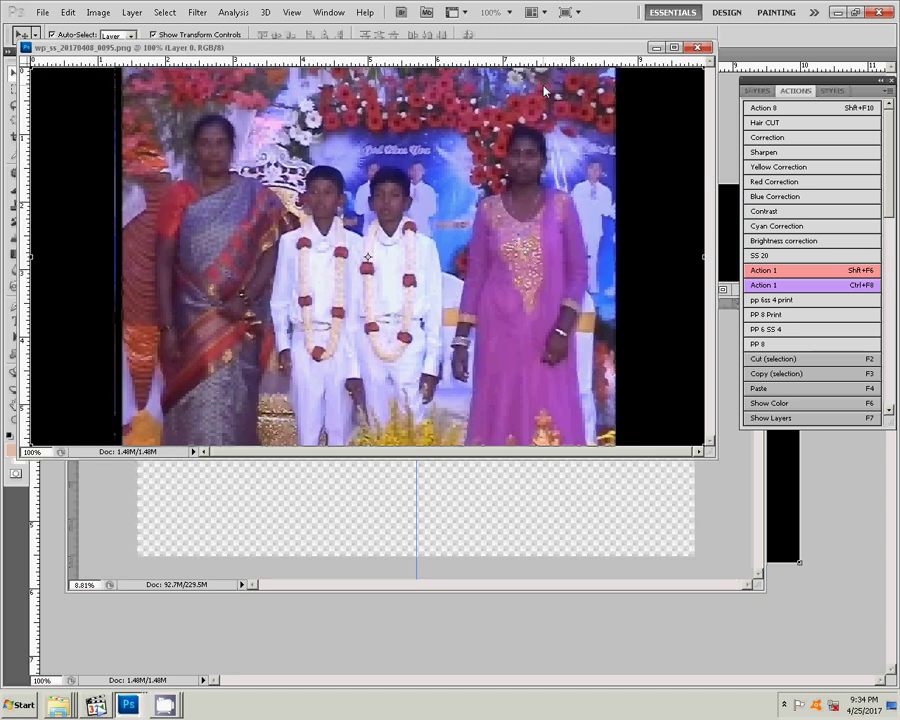
{"action": "key", "text": "ctrl+0"}
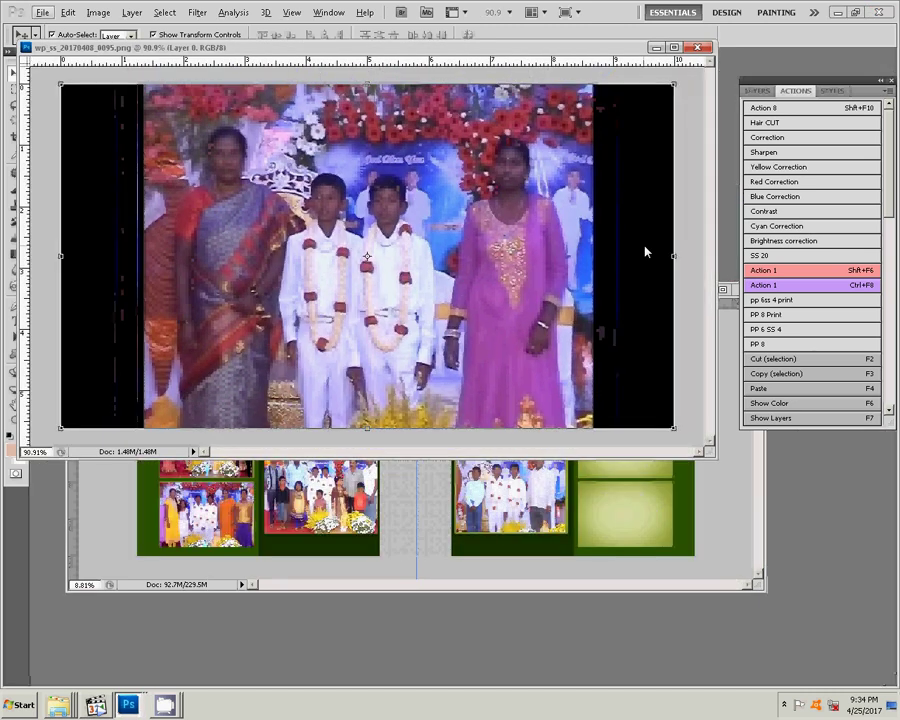
{"action": "key", "text": "ctrl+b"}
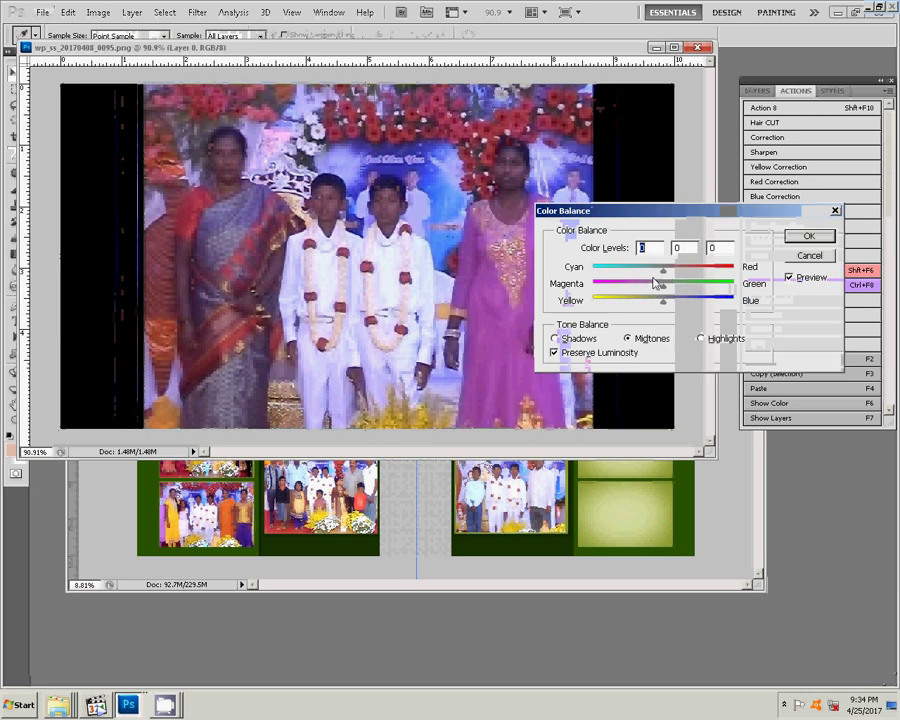
{"action": "left_click_drag", "start_coordinate": [663, 300], "coordinate": [638, 300]}
{"action": "left_click", "coordinate": [700, 338]}
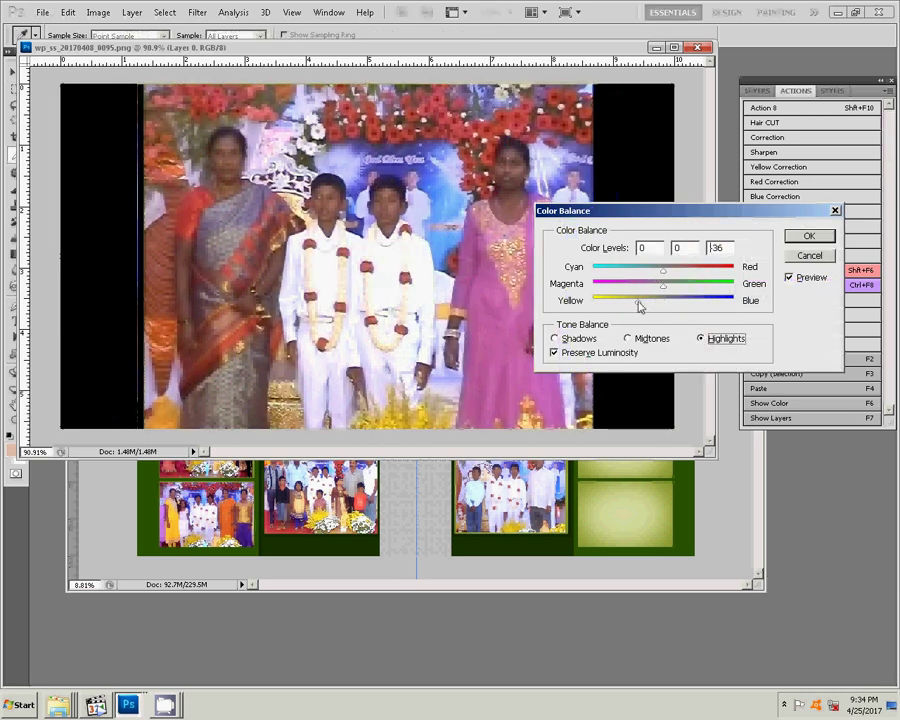
{"action": "left_click", "coordinate": [809, 236]}
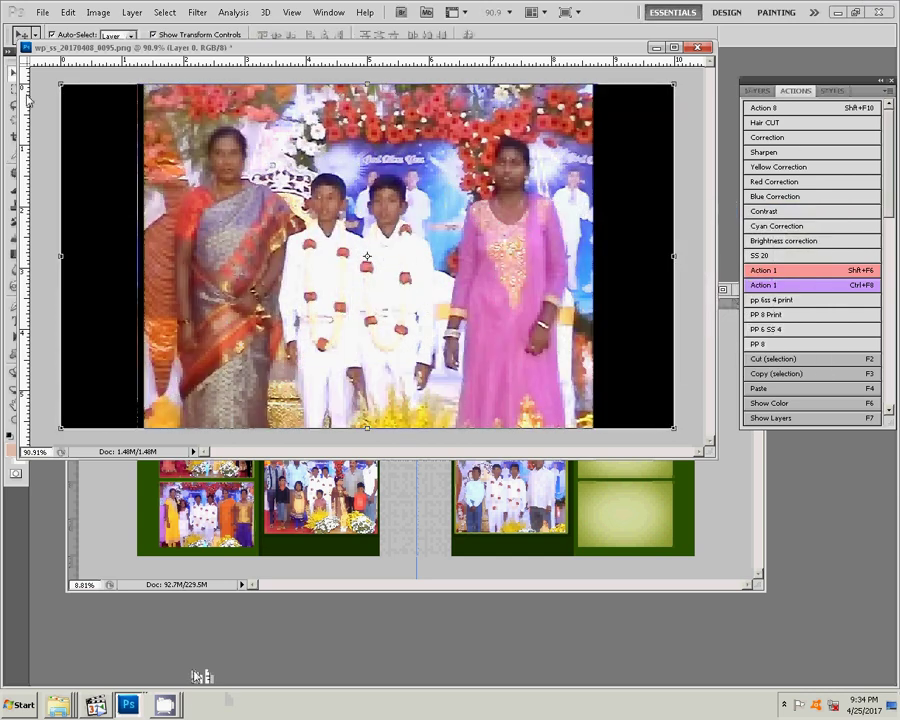
Cut the picture area without the black side bars and close the photo without saving.
{"action": "key", "text": "m"}
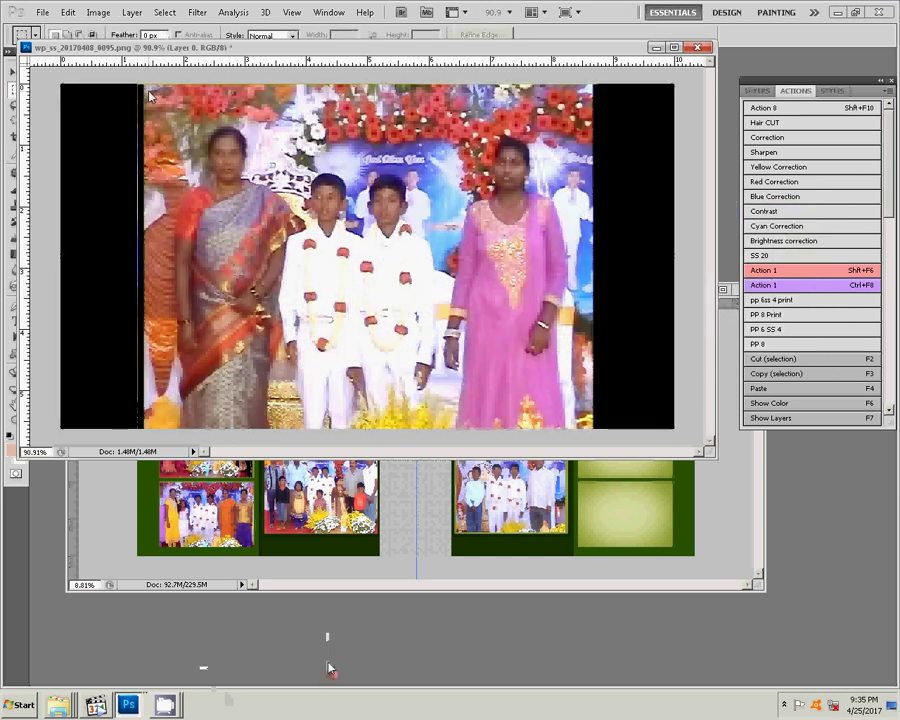
{"action": "left_click_drag", "start_coordinate": [149, 93], "coordinate": [590, 447]}
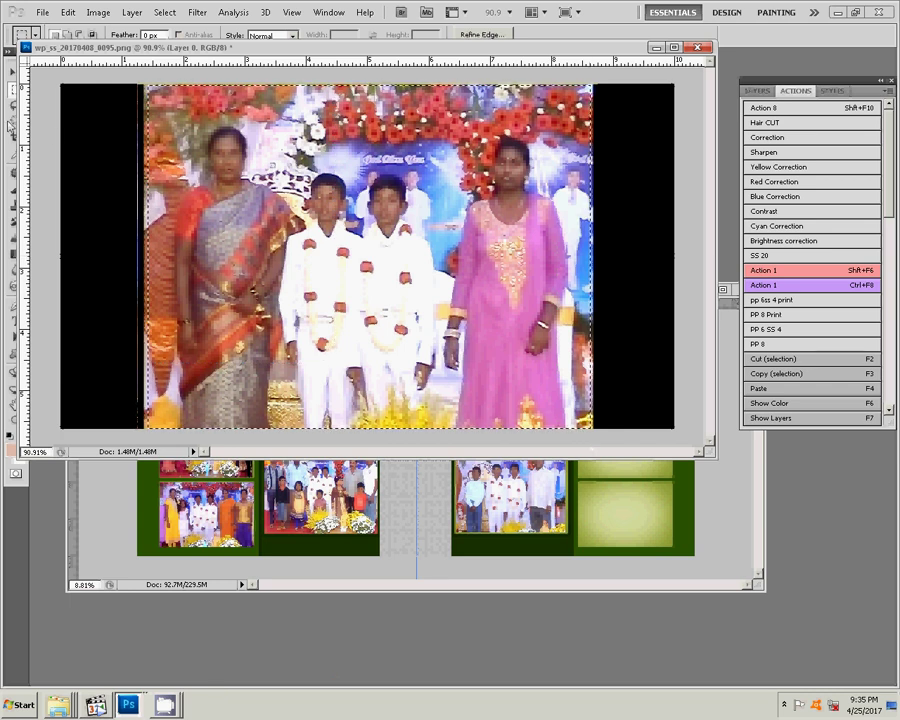
{"action": "left_click", "coordinate": [67, 12]}
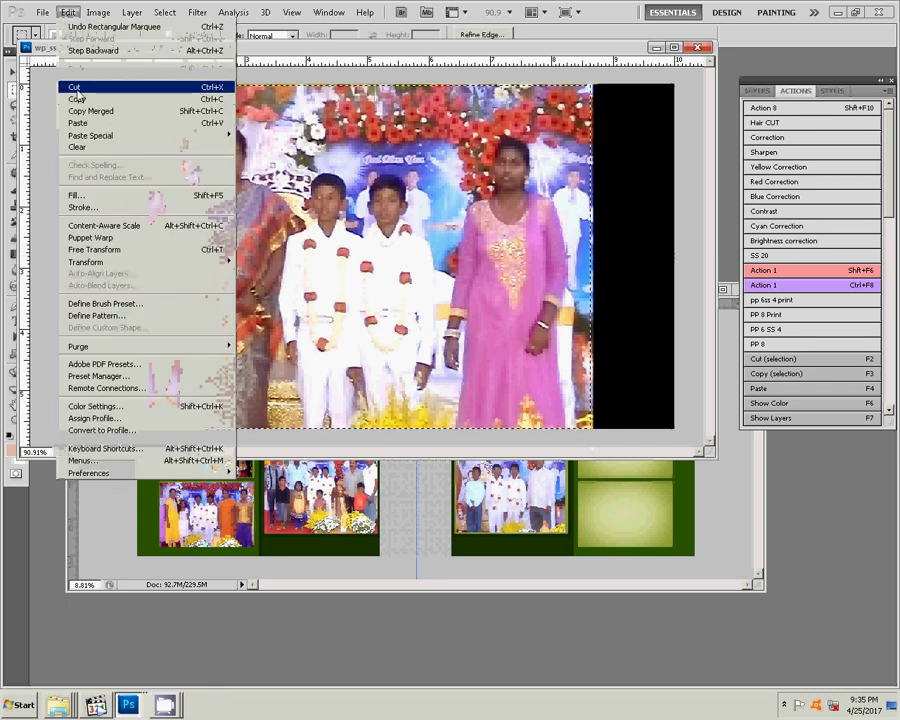
{"action": "left_click", "coordinate": [78, 90]}
{"action": "left_click", "coordinate": [697, 47]}
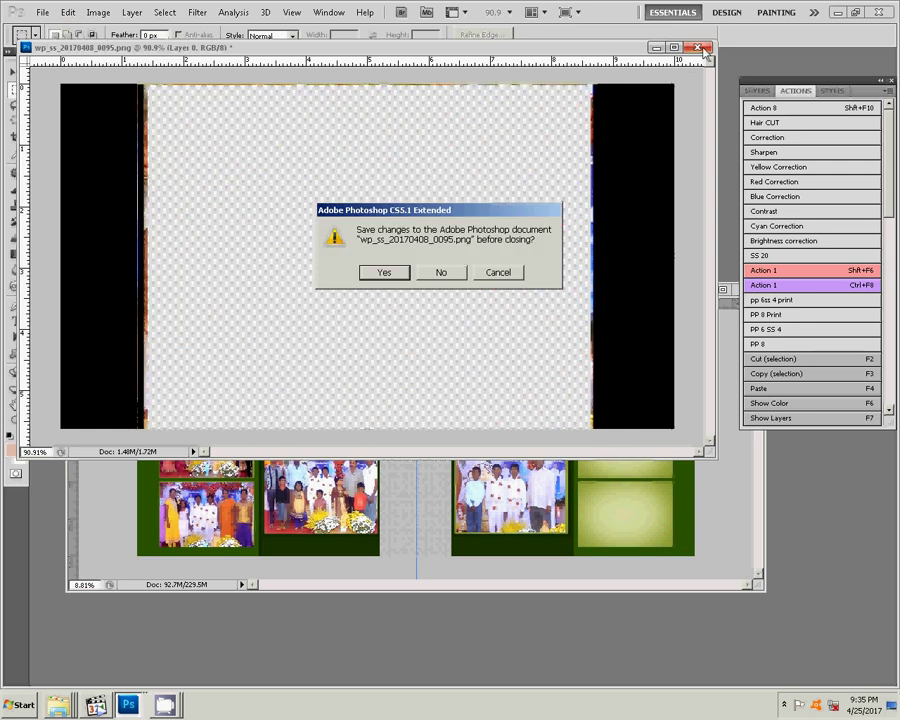
{"action": "left_click", "coordinate": [452, 272]}
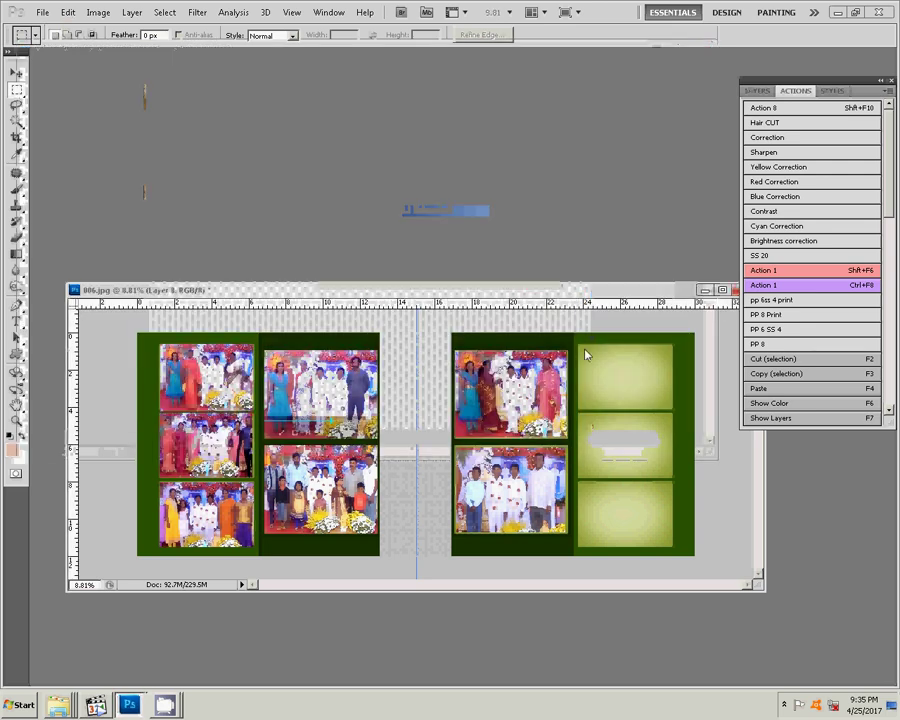
Paste the corrected photo into the right page's top-right frame, enlarged to fill it.
{"action": "left_click_drag", "start_coordinate": [579, 345], "coordinate": [671, 410]}
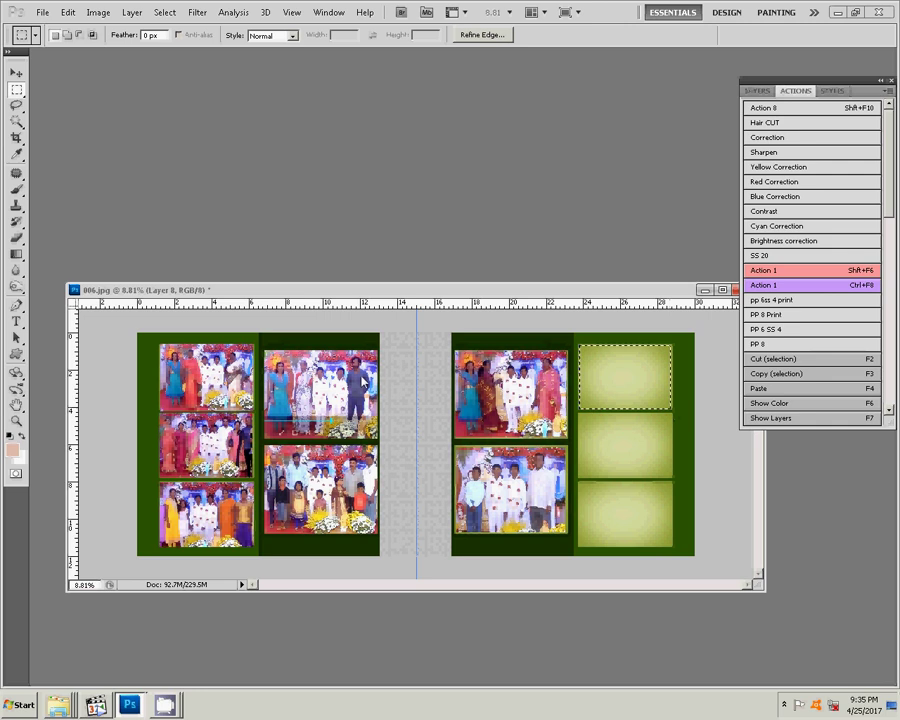
{"action": "left_click", "coordinate": [68, 12]}
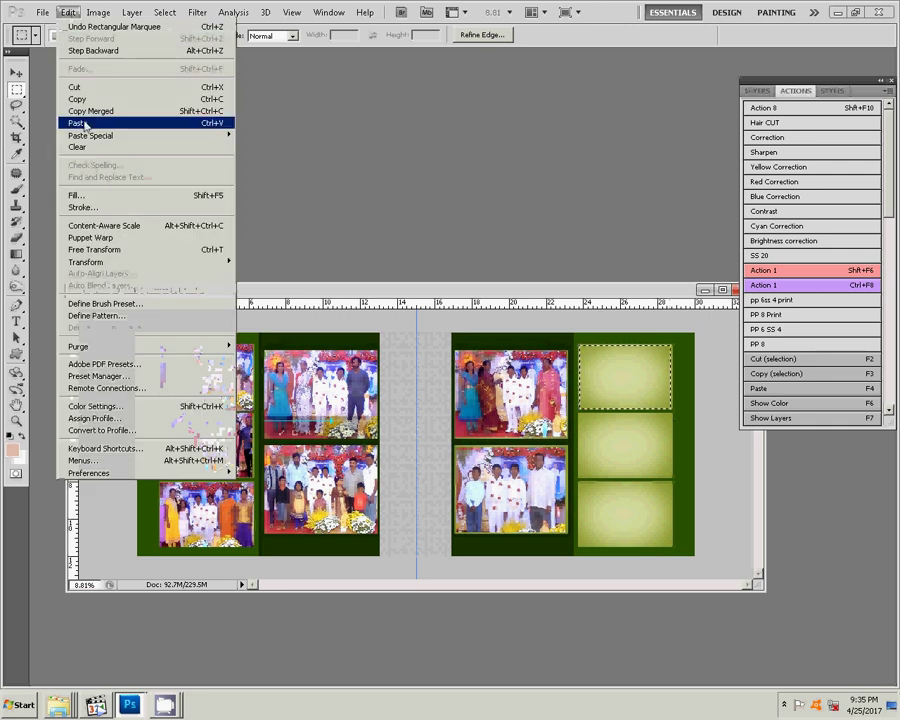
{"action": "mouse_move", "coordinate": [91, 135]}
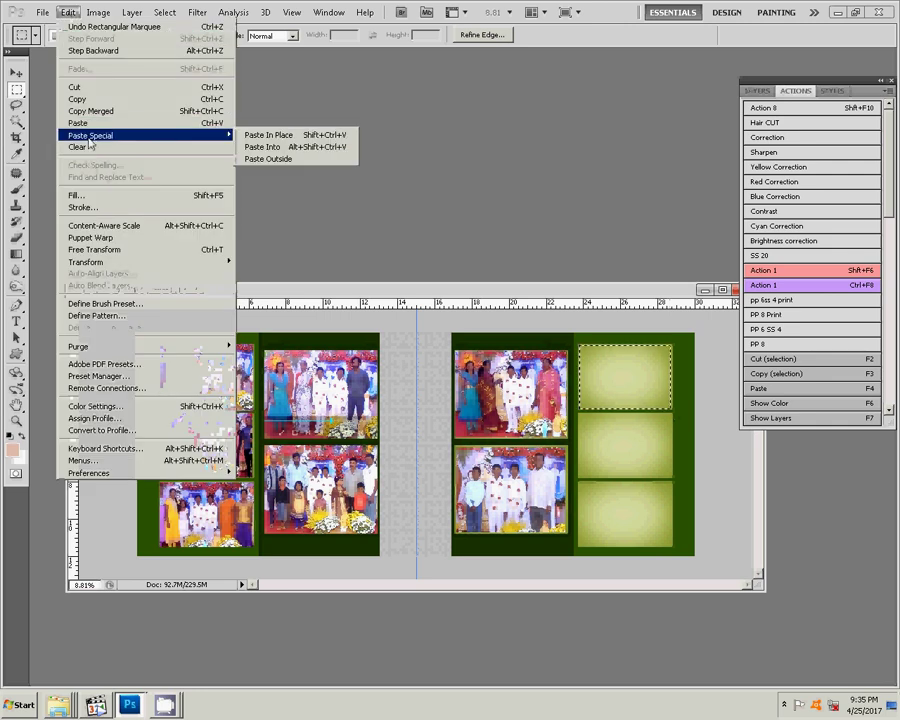
{"action": "left_click", "coordinate": [276, 148]}
{"action": "key", "text": "v"}
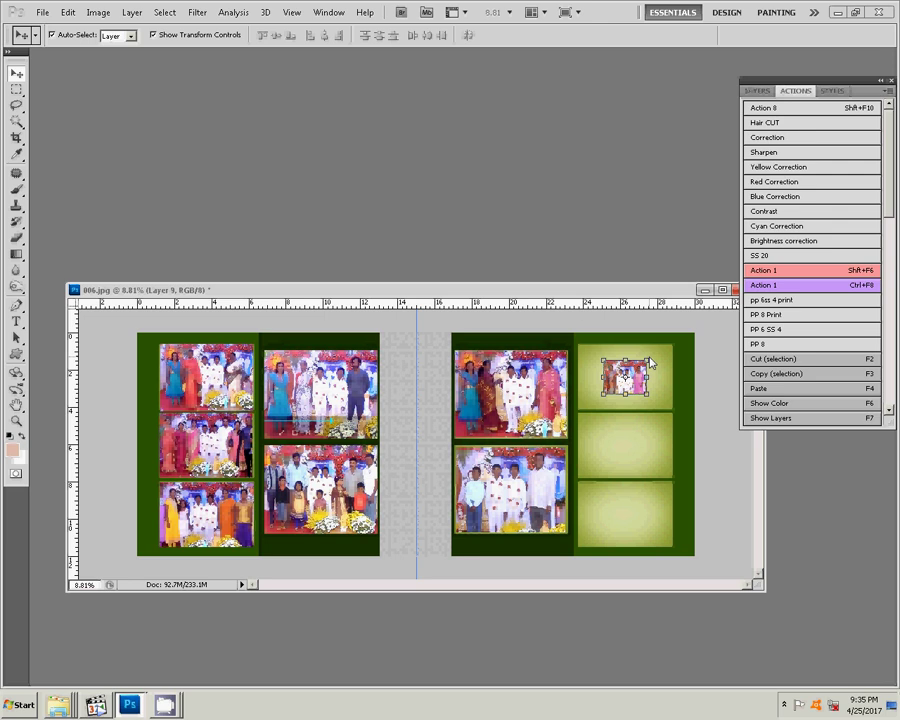
{"action": "left_click_drag", "start_coordinate": [650, 363], "coordinate": [686, 351]}
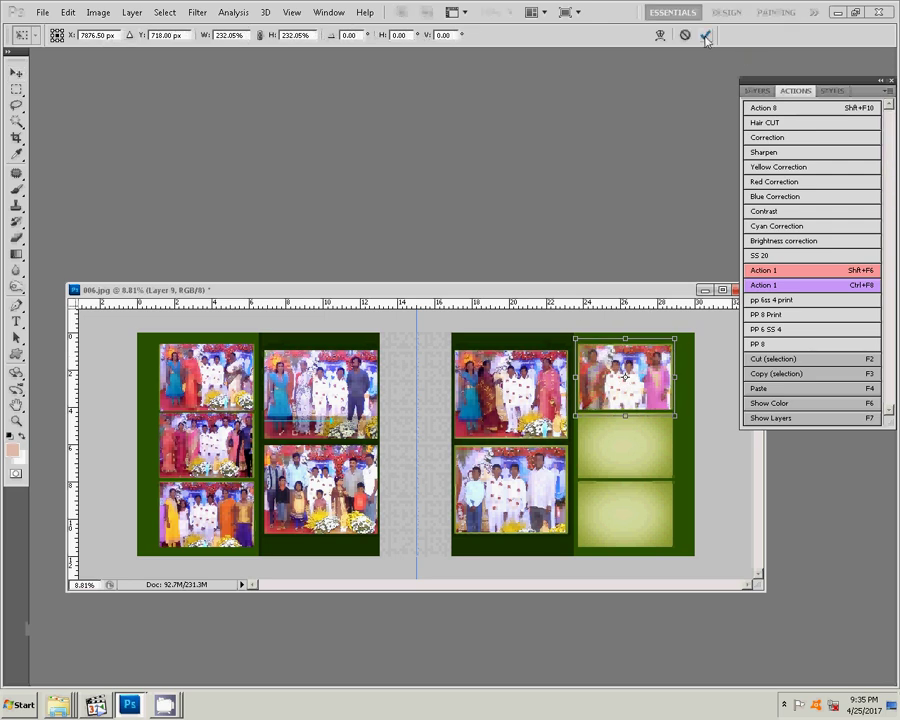
{"action": "left_click", "coordinate": [706, 37]}
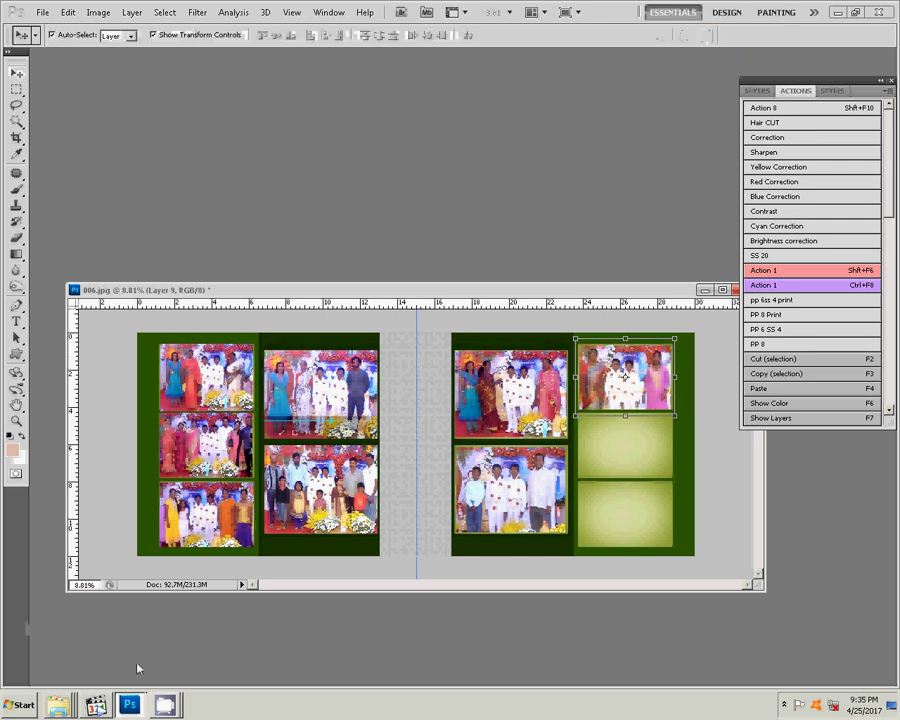
Delete the used photo wp_ss_20170408_0095 from the Water Kumar folder.
{"action": "right_click", "coordinate": [57, 705]}
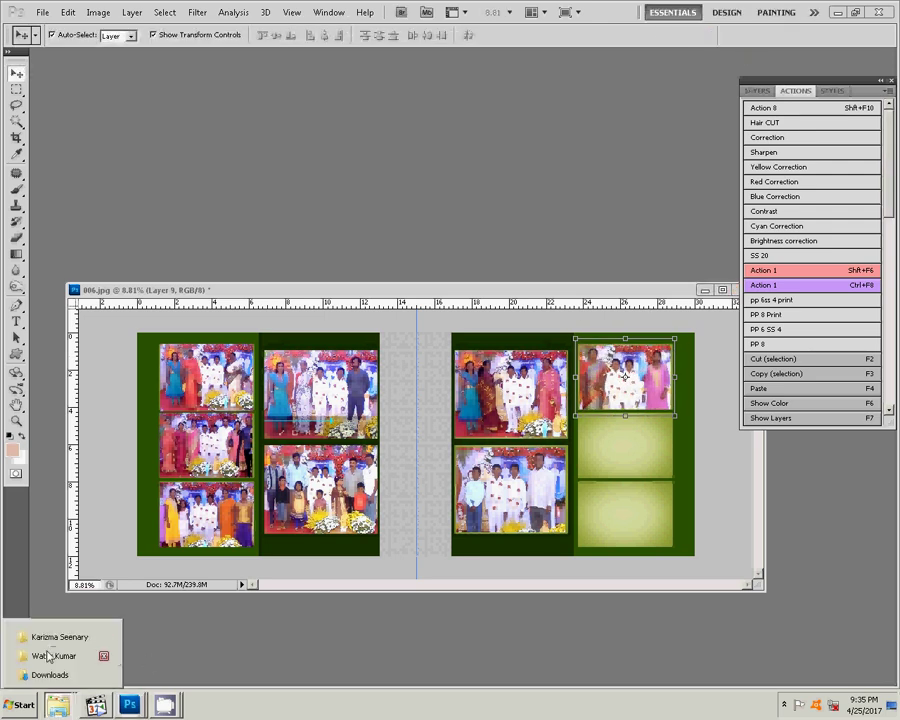
{"action": "left_click", "coordinate": [48, 656]}
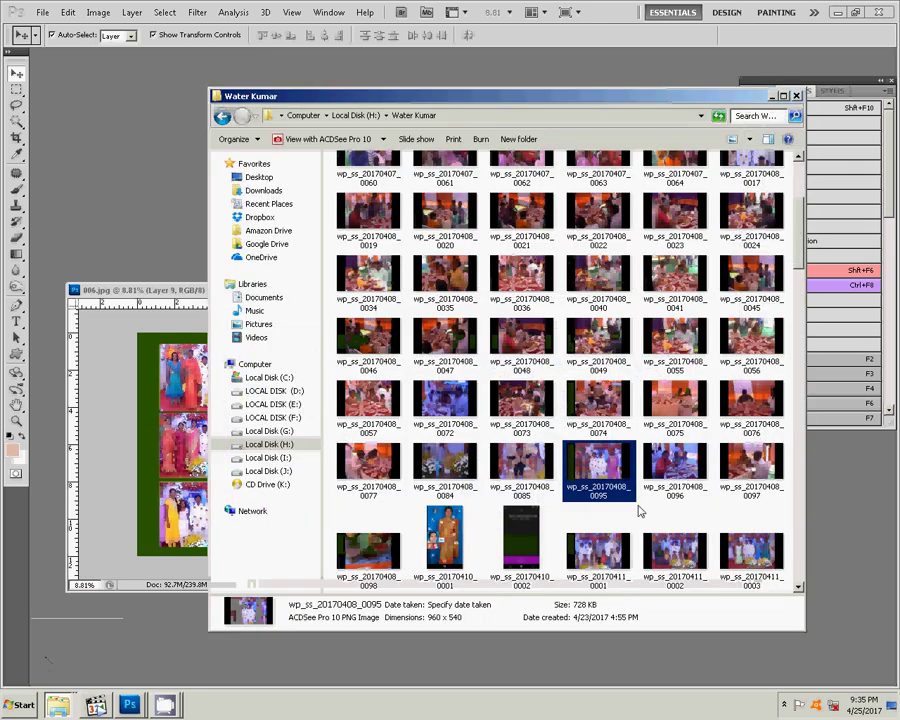
{"action": "key", "text": "Delete"}
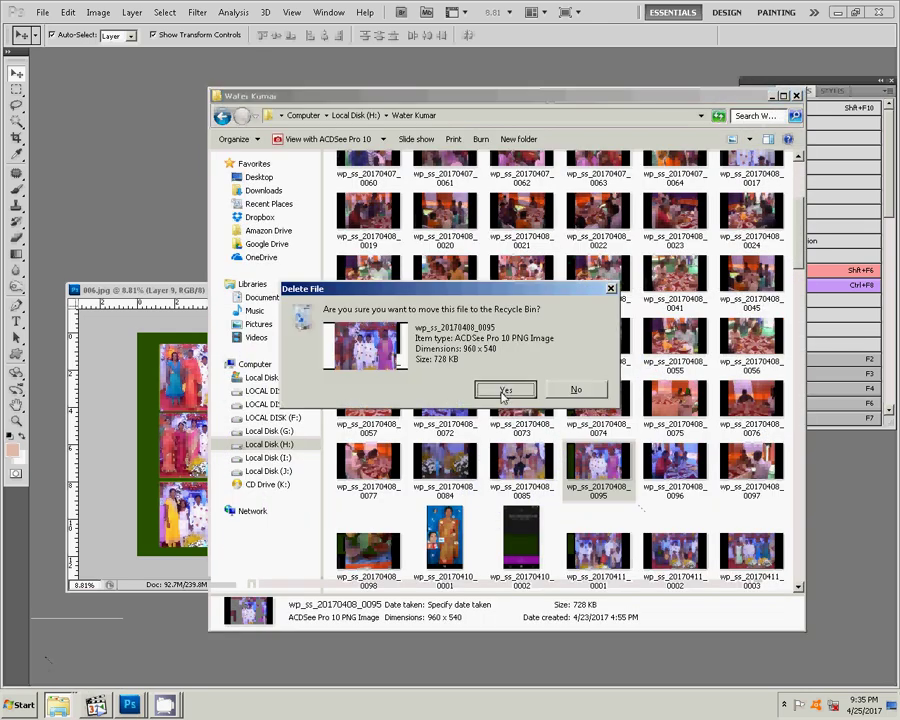
{"action": "left_click", "coordinate": [504, 392]}
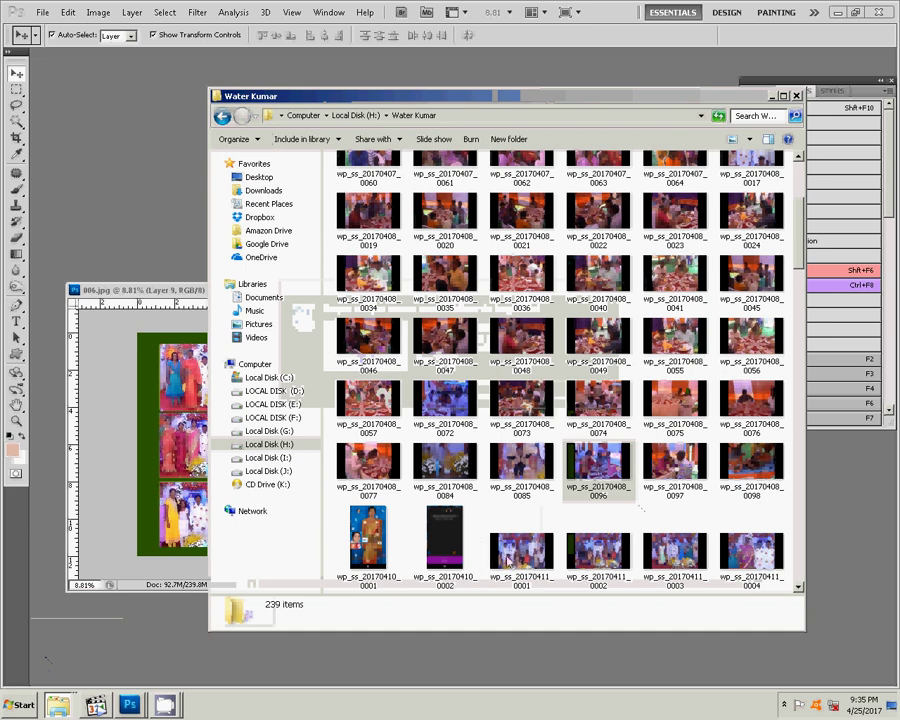
Delete both wp_ss_20170410 images and wp_ss_20170408_0098 from the folder.
{"action": "left_click", "coordinate": [354, 537]}
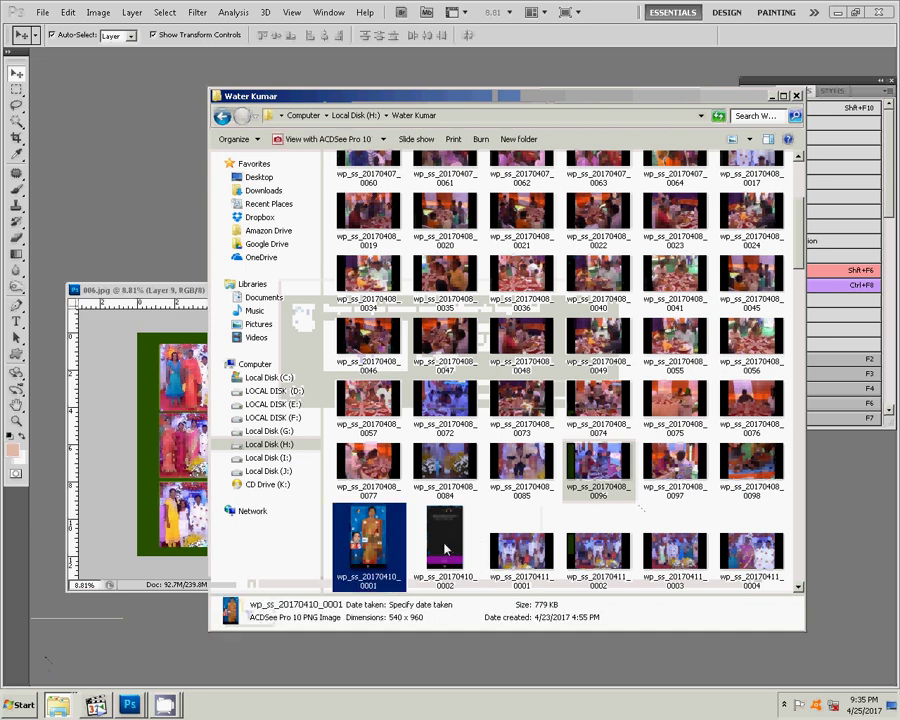
{"action": "left_click", "coordinate": [445, 548], "text": "ctrl"}
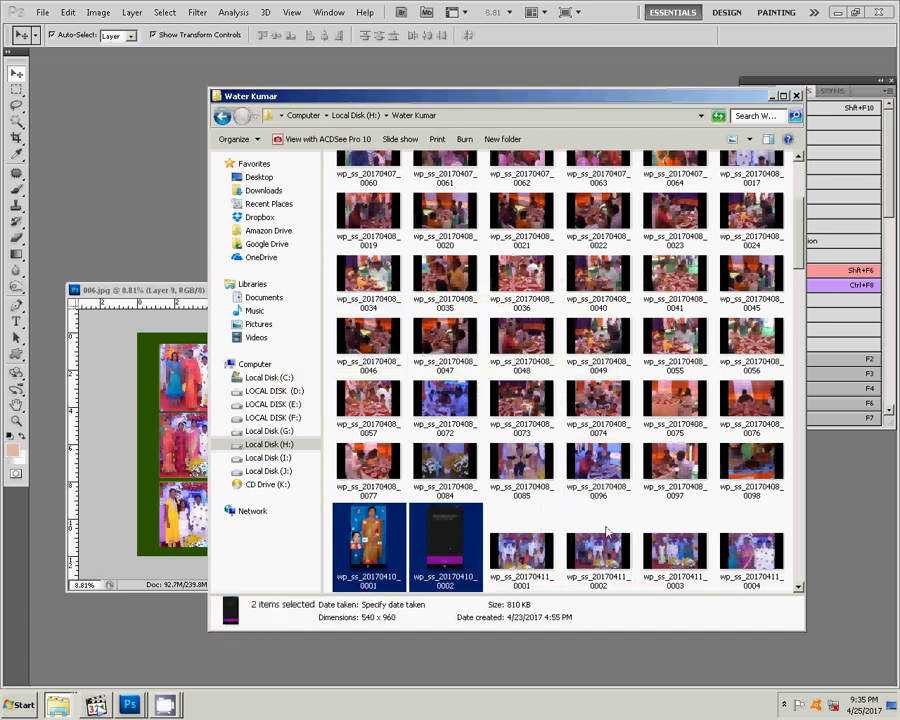
{"action": "key", "text": "Delete"}
{"action": "left_click", "coordinate": [505, 362]}
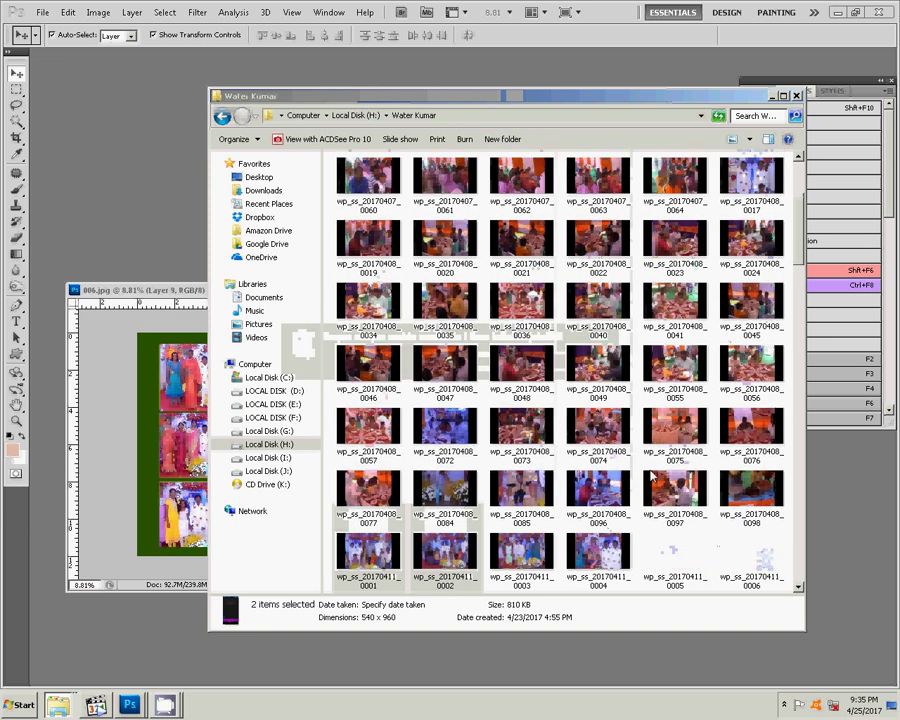
{"action": "left_click", "coordinate": [762, 484]}
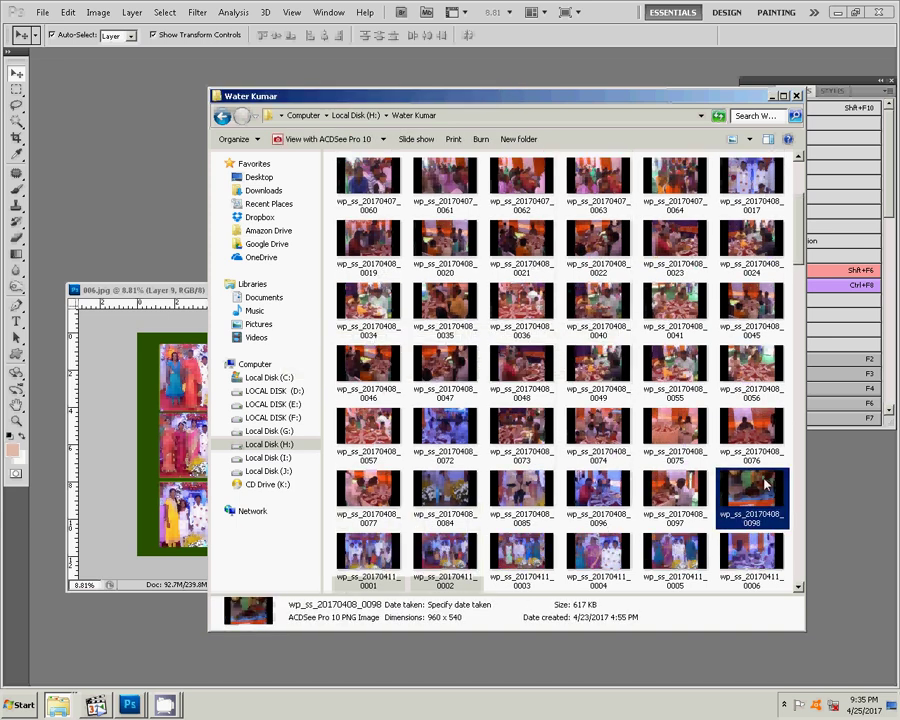
{"action": "key", "text": "Delete"}
{"action": "left_click", "coordinate": [507, 386]}
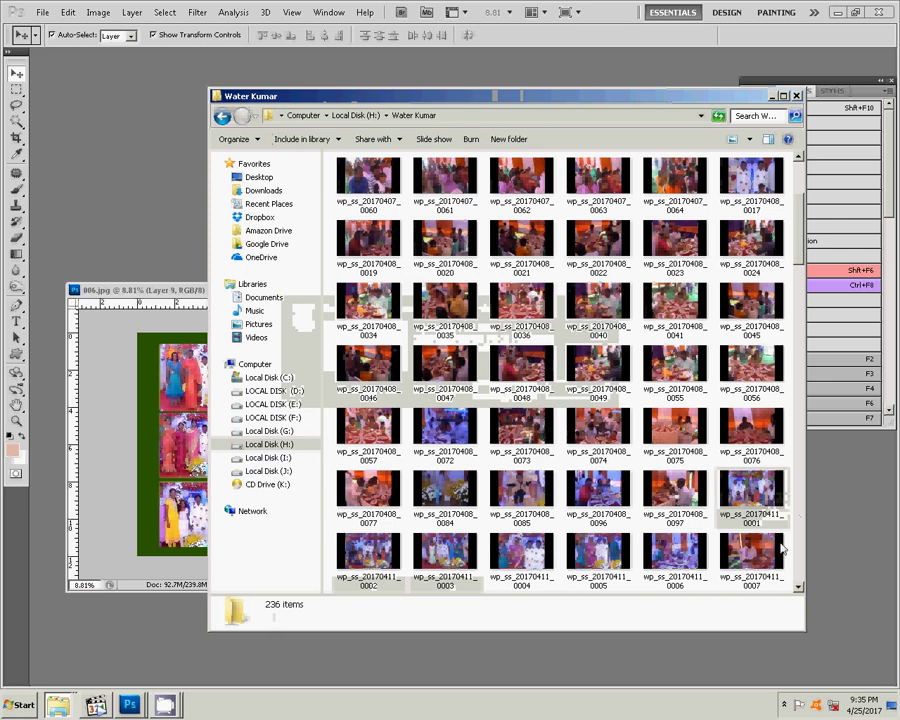
Open wp_ss_20170411_0001 in Photoshop, then close it.
{"action": "left_click", "coordinate": [786, 518]}
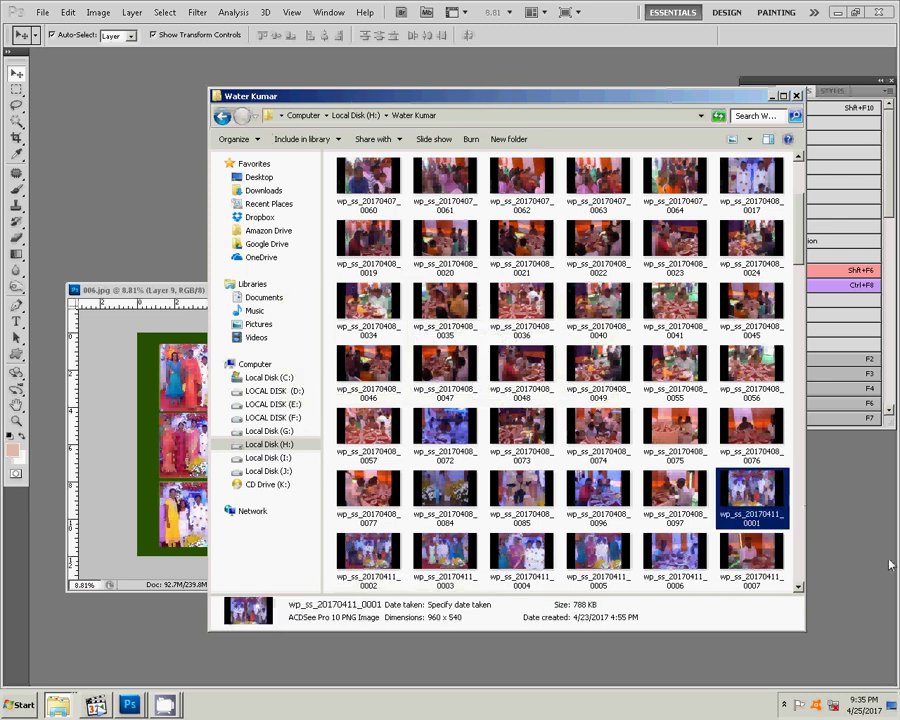
{"action": "key", "text": "alt+Tab"}
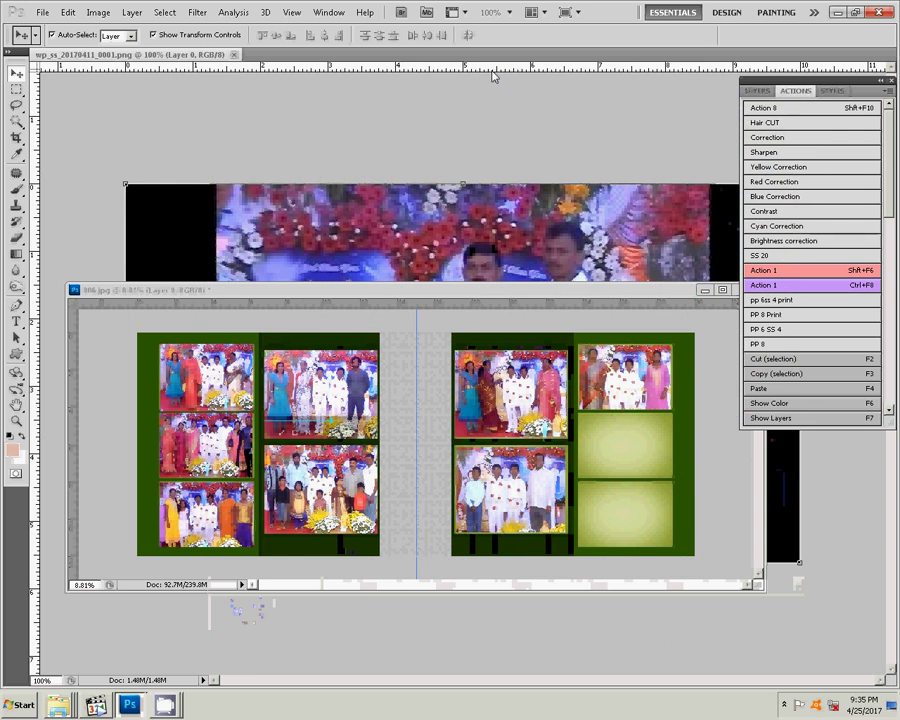
{"action": "left_click", "coordinate": [493, 76]}
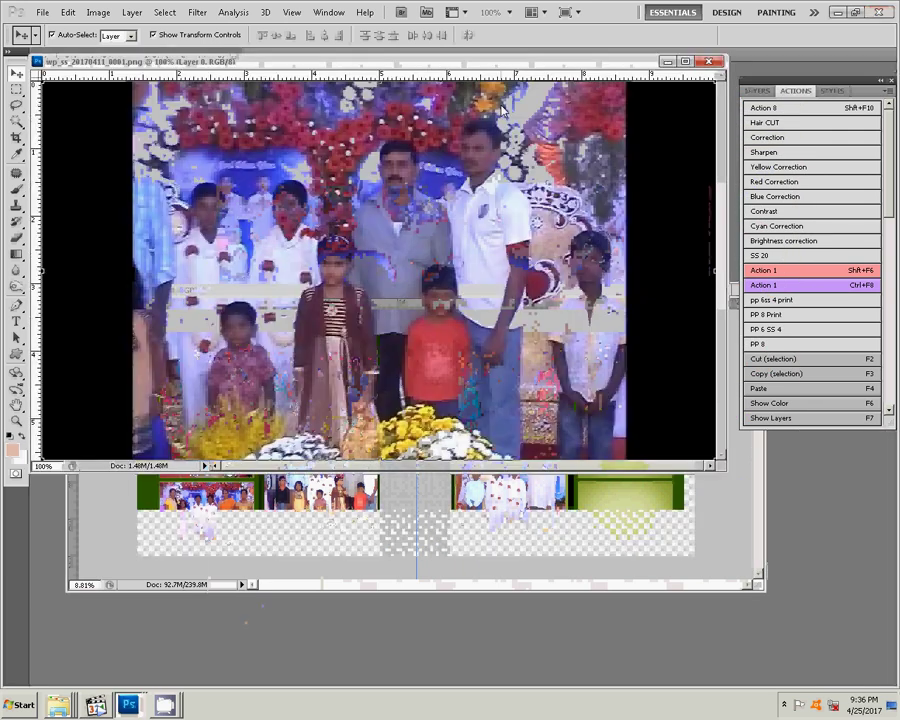
{"action": "left_click", "coordinate": [708, 63]}
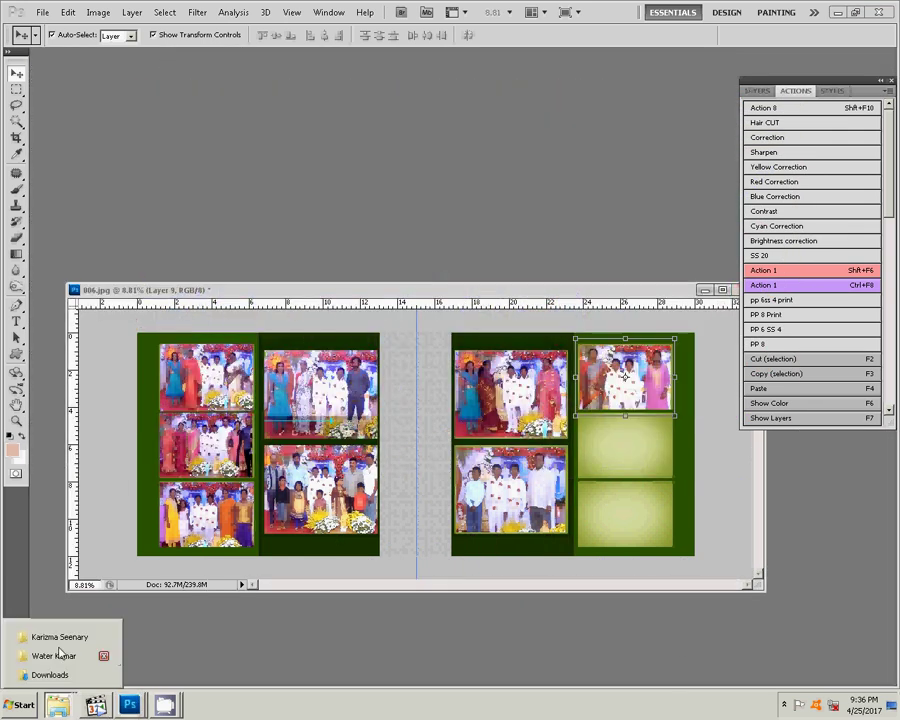
Delete screenshots wp_ss_20170411_0001 and 0002, then open wp_ss_20170411_0003 in Photoshop.
{"action": "left_click", "coordinate": [52, 652]}
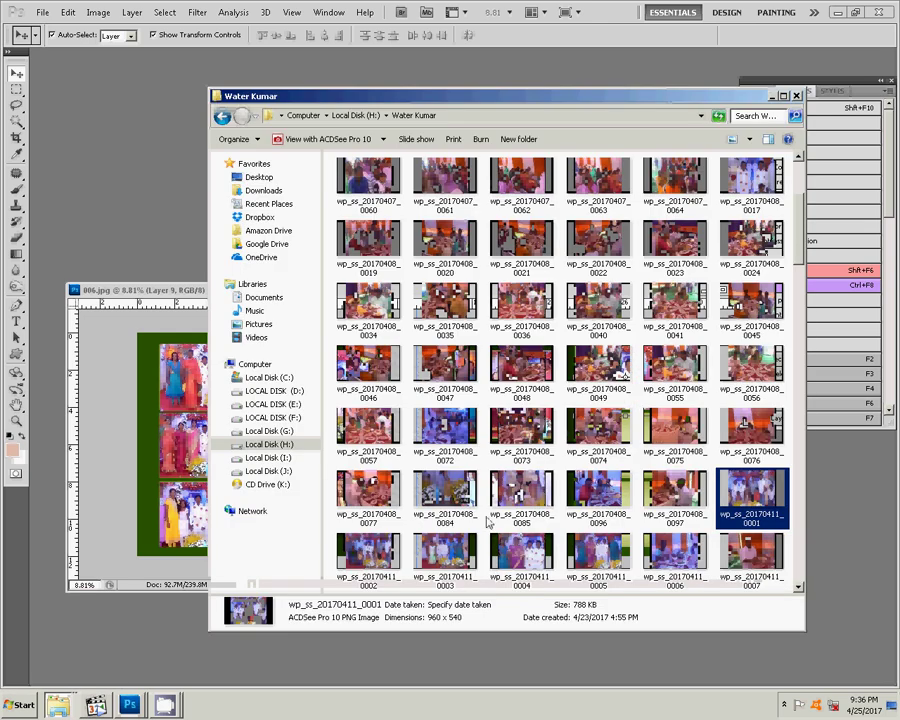
{"action": "left_click", "coordinate": [400, 578], "text": "ctrl"}
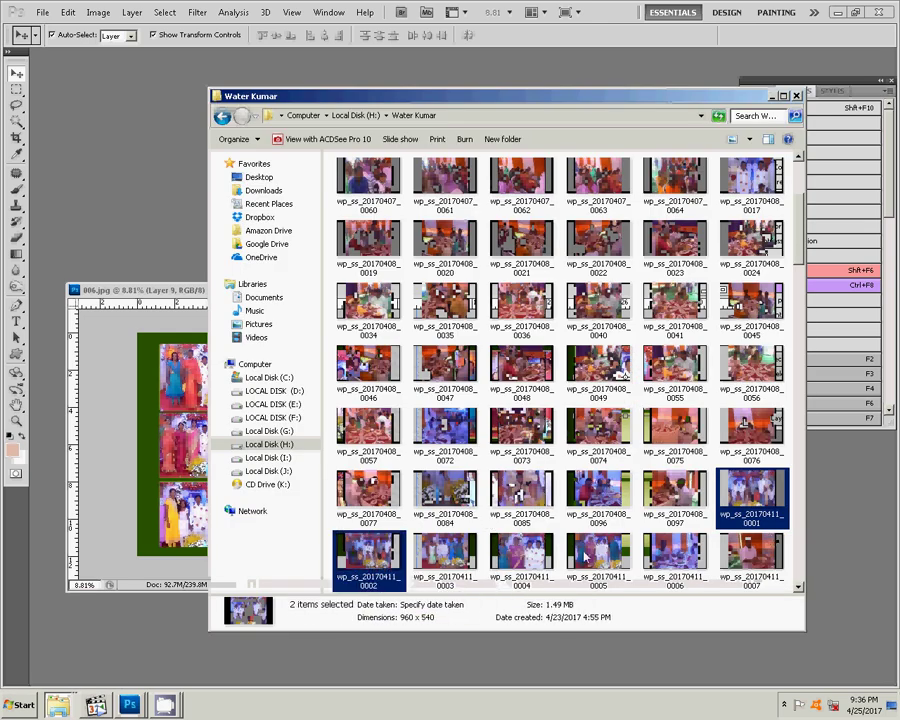
{"action": "key", "text": "Delete"}
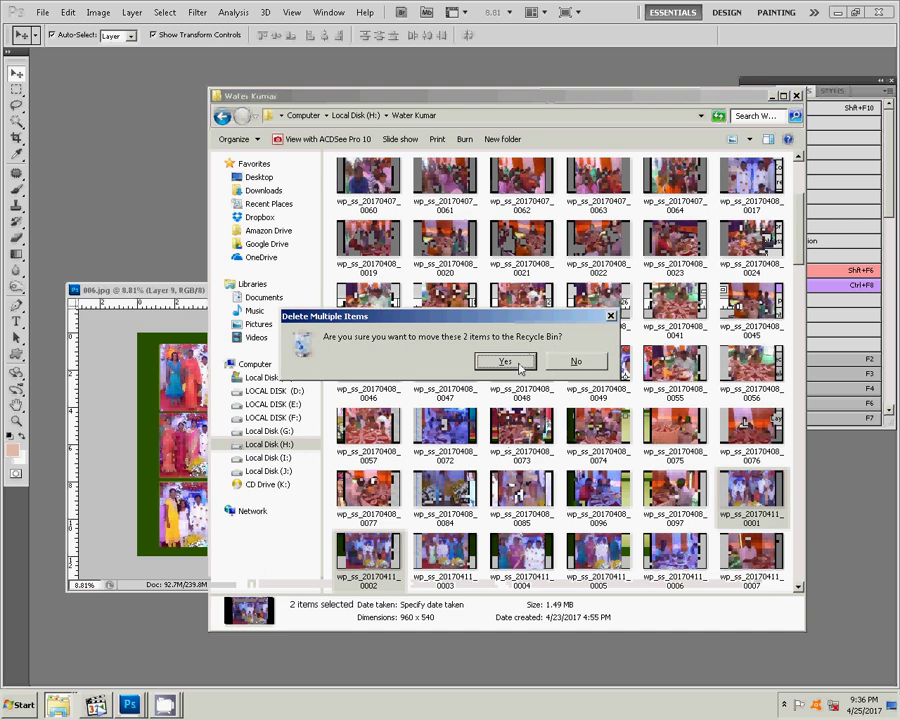
{"action": "left_click", "coordinate": [518, 365]}
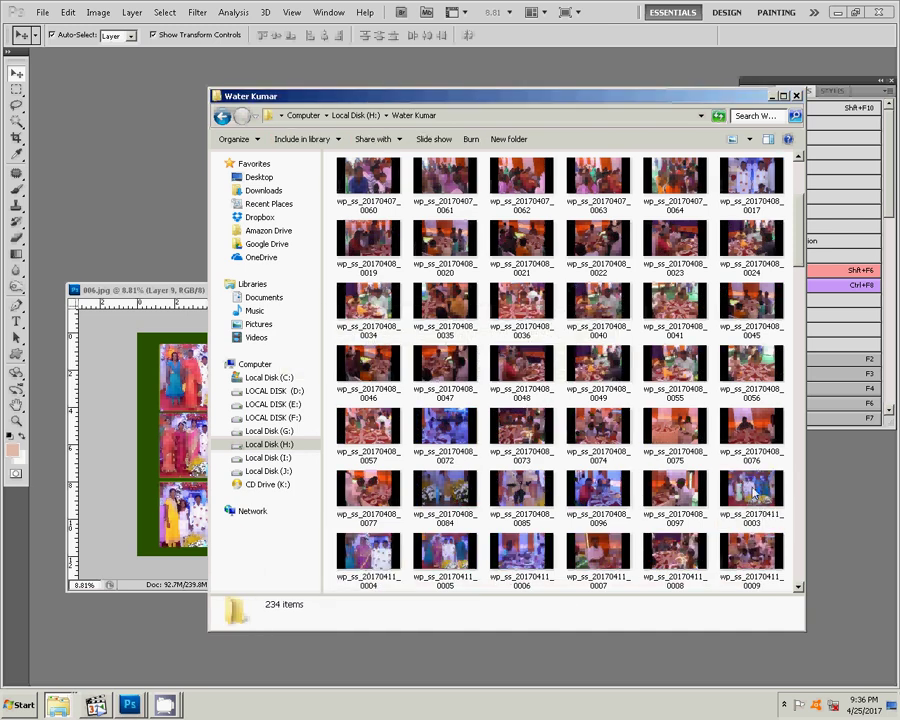
{"action": "left_click", "coordinate": [765, 510]}
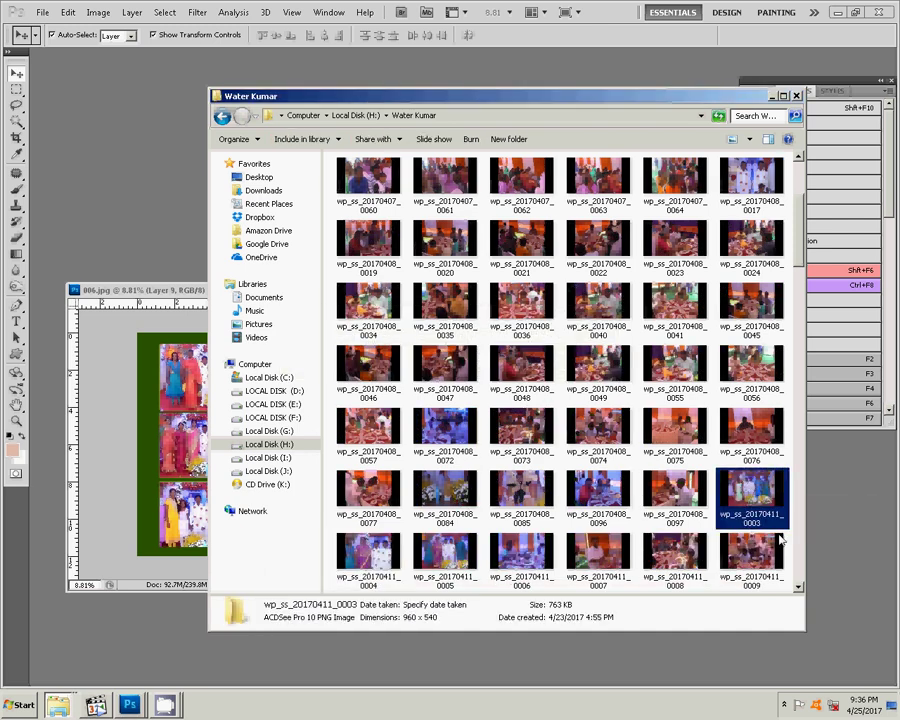
{"action": "left_click", "coordinate": [832, 542]}
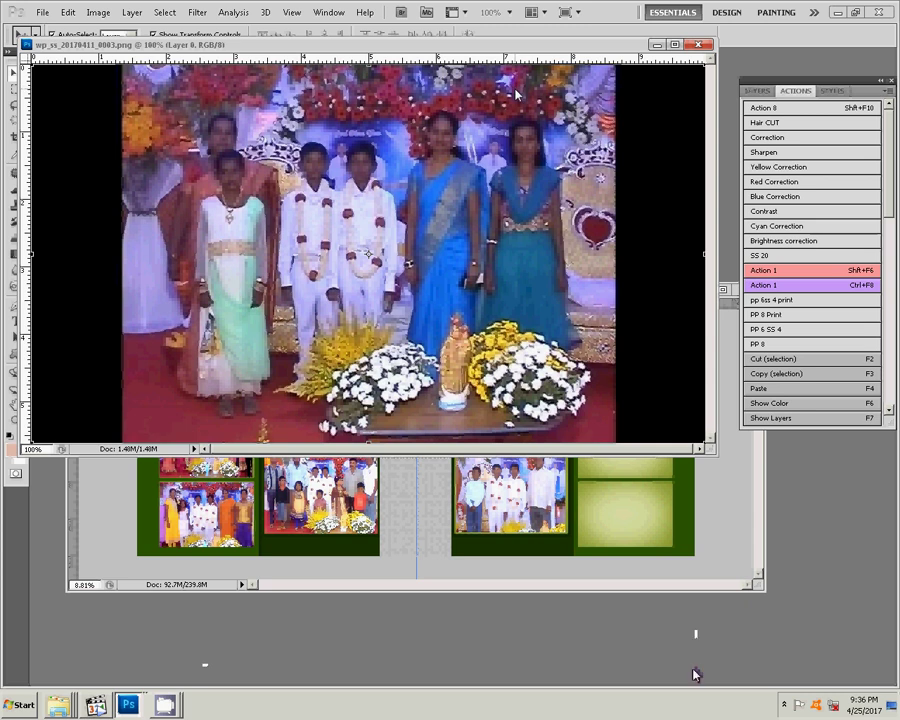
Shift the highlights of wp_ss_20170411_0003 30 toward yellow with Color Balance.
{"action": "key", "text": "ctrl+b"}
{"action": "left_click", "coordinate": [712, 340]}
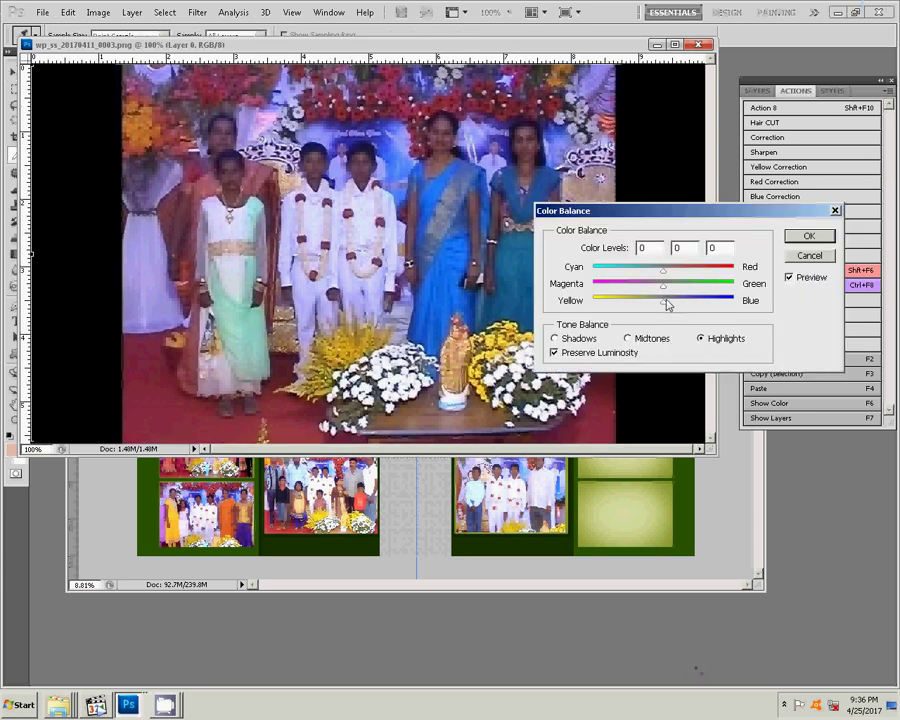
{"action": "left_click_drag", "start_coordinate": [662, 300], "coordinate": [643, 302]}
{"action": "left_click", "coordinate": [806, 238]}
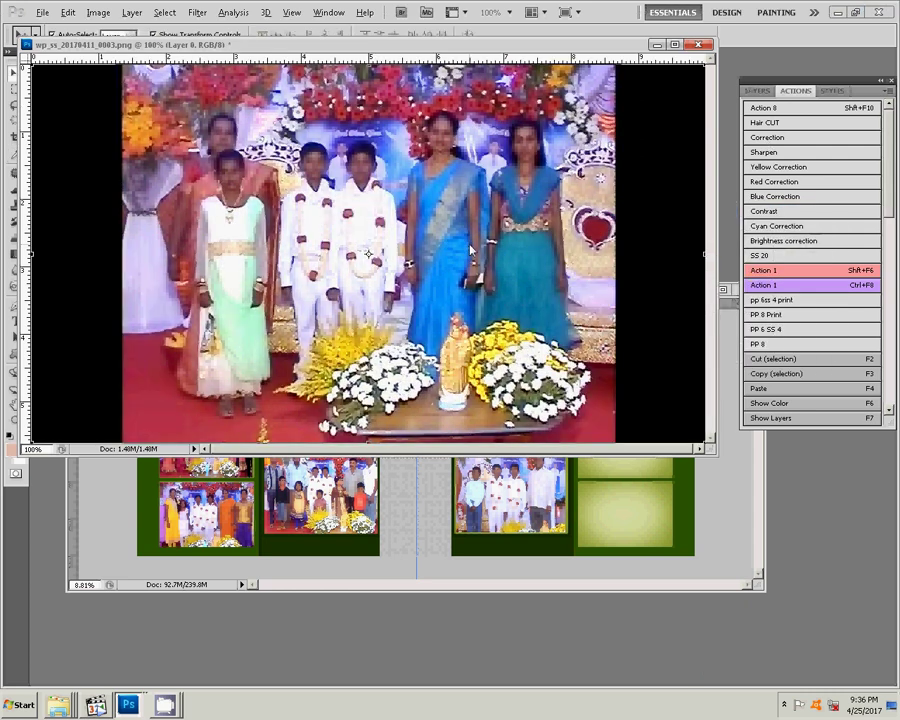
Cut the picture area between the black bars and close the screenshot.
{"action": "key", "text": "m"}
{"action": "key", "text": "ctrl+0"}
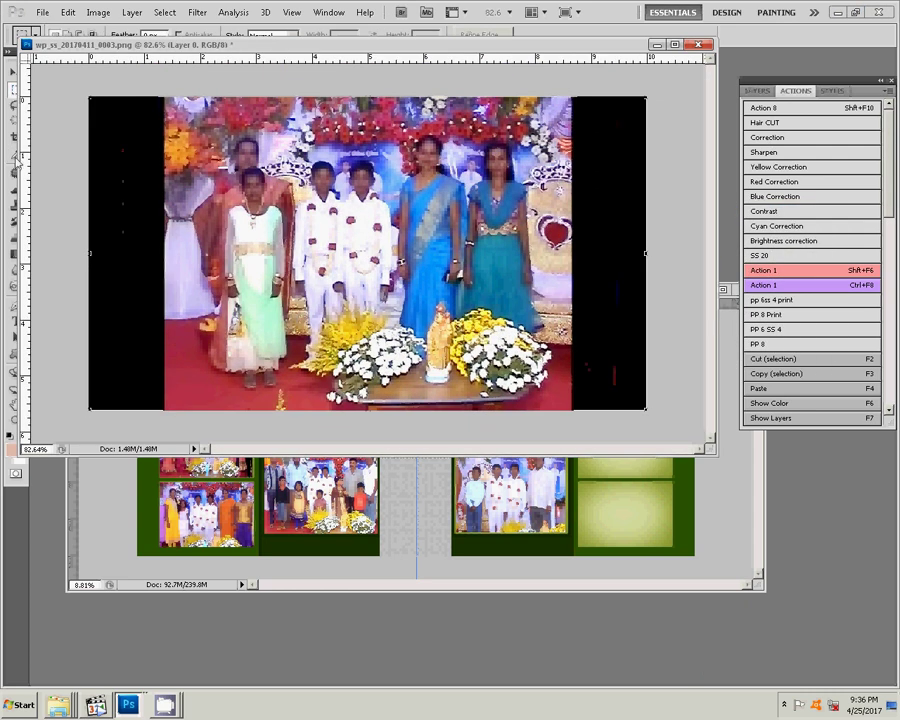
{"action": "mouse_move", "coordinate": [165, 97]}
{"action": "left_mouse_down"}
{"action": "mouse_move", "coordinate": [570, 362]}
{"action": "mouse_move", "coordinate": [565, 408]}
{"action": "left_mouse_up"}
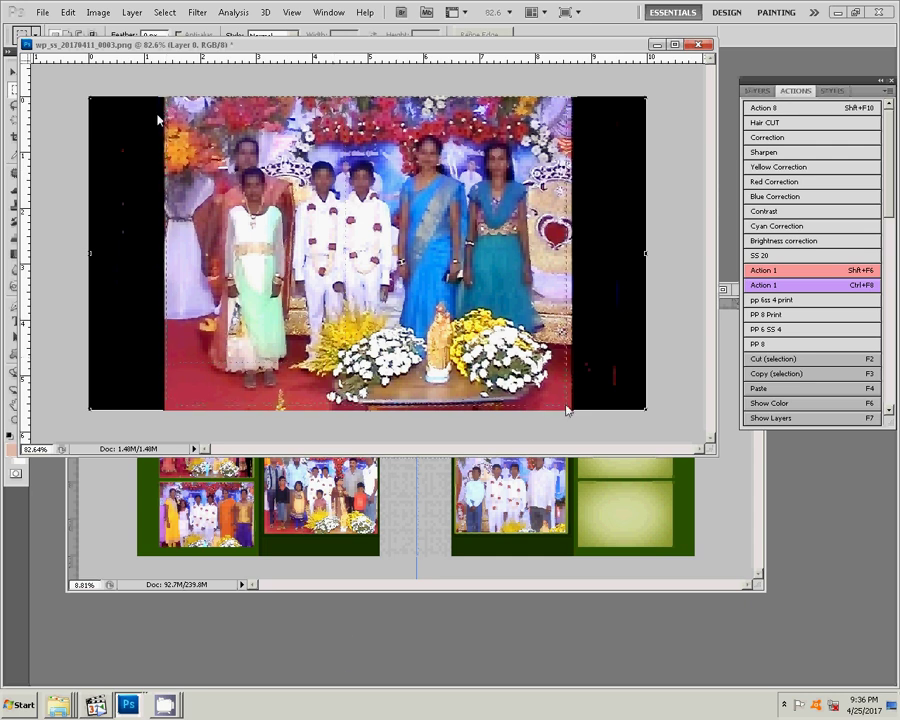
{"action": "left_click", "coordinate": [42, 12]}
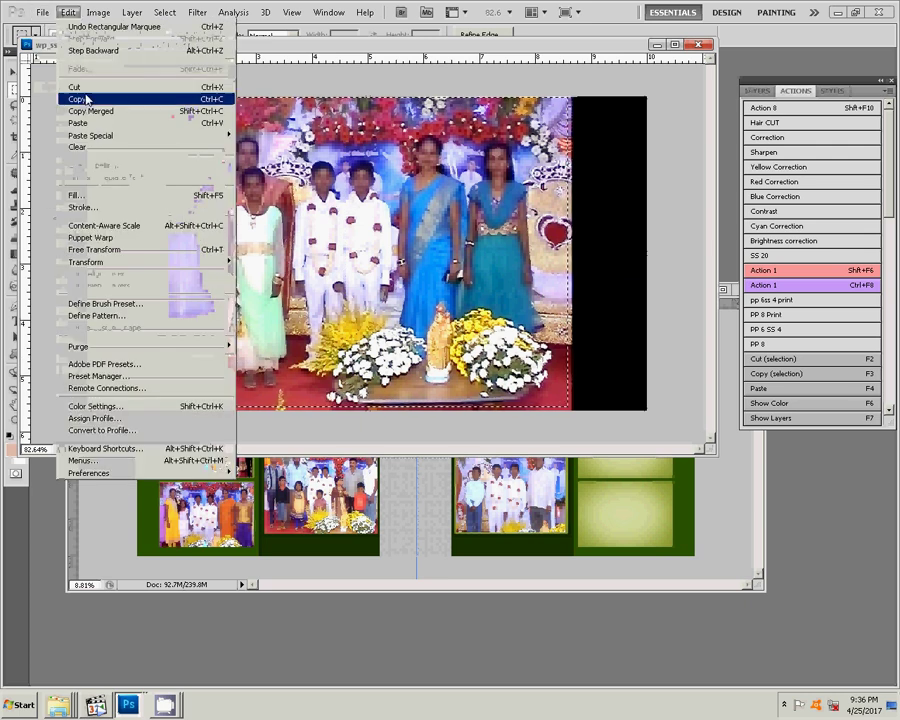
{"action": "left_click", "coordinate": [76, 85]}
{"action": "left_click", "coordinate": [698, 44]}
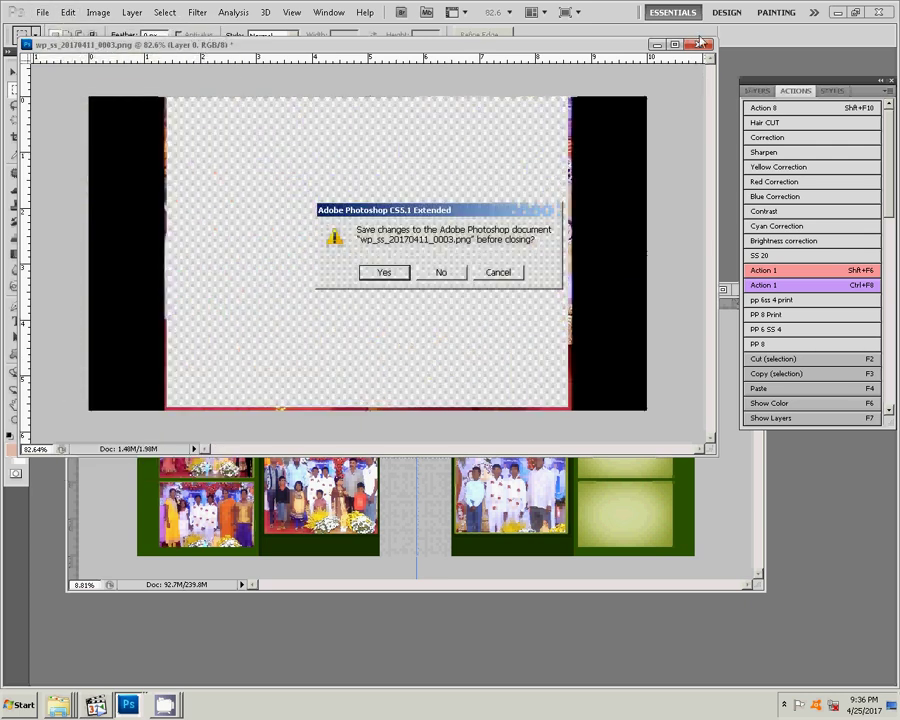
Discard the screenshot's changes and paste its photo into the middle-right frame, enlarged to fill.
{"action": "left_click", "coordinate": [441, 273]}
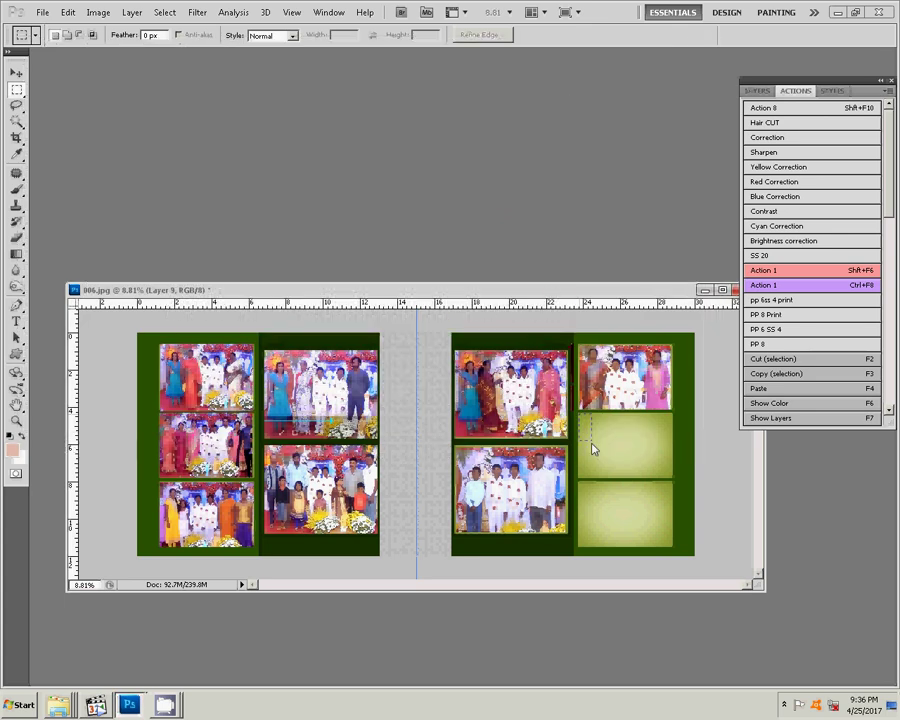
{"action": "left_click_drag", "start_coordinate": [580, 414], "coordinate": [670, 480]}
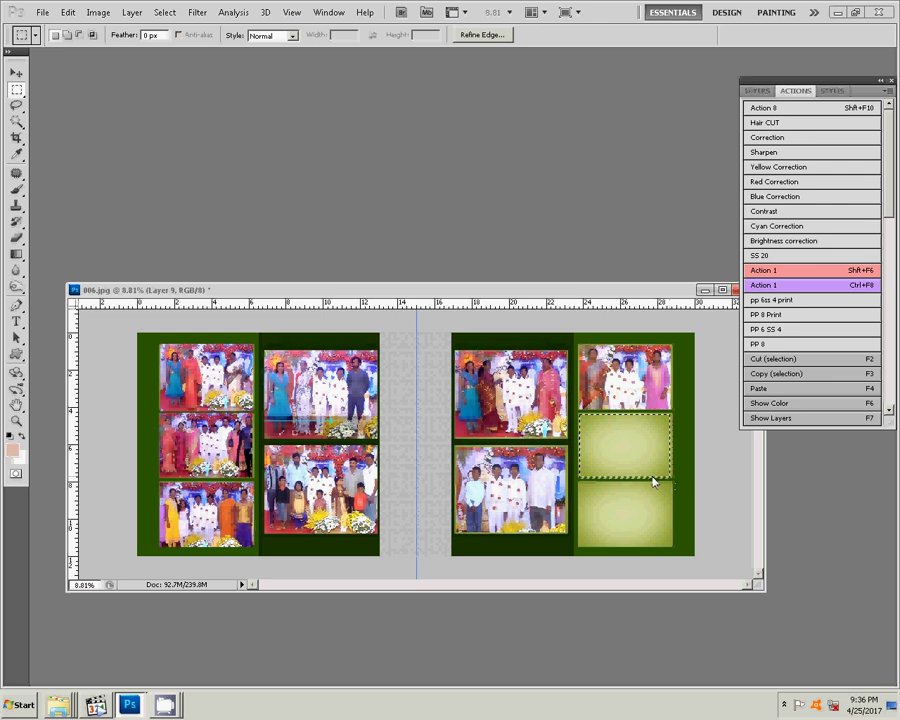
{"action": "left_click", "coordinate": [68, 12]}
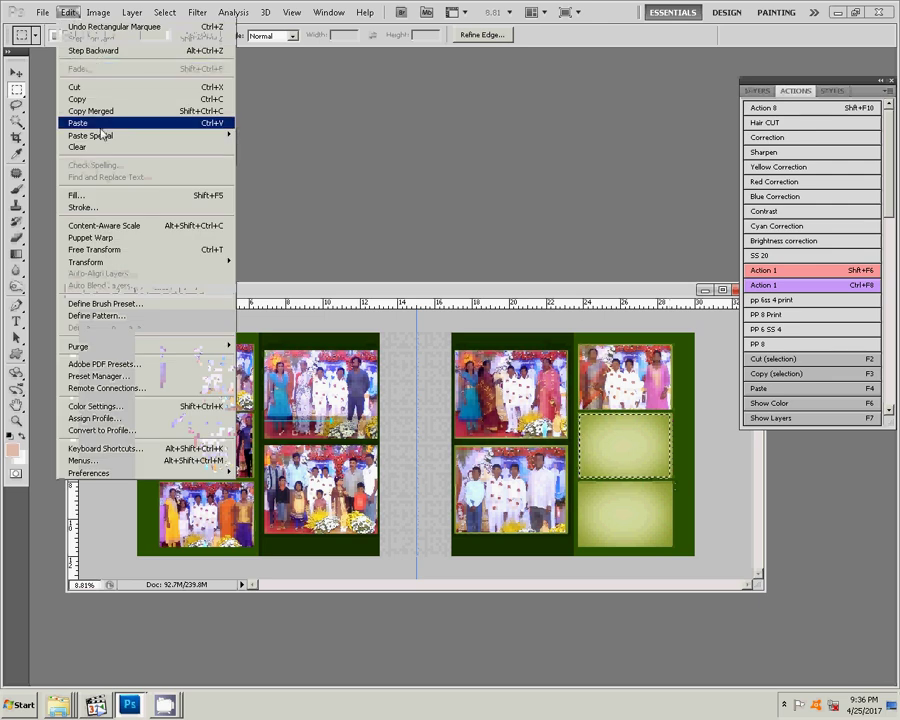
{"action": "mouse_move", "coordinate": [150, 135]}
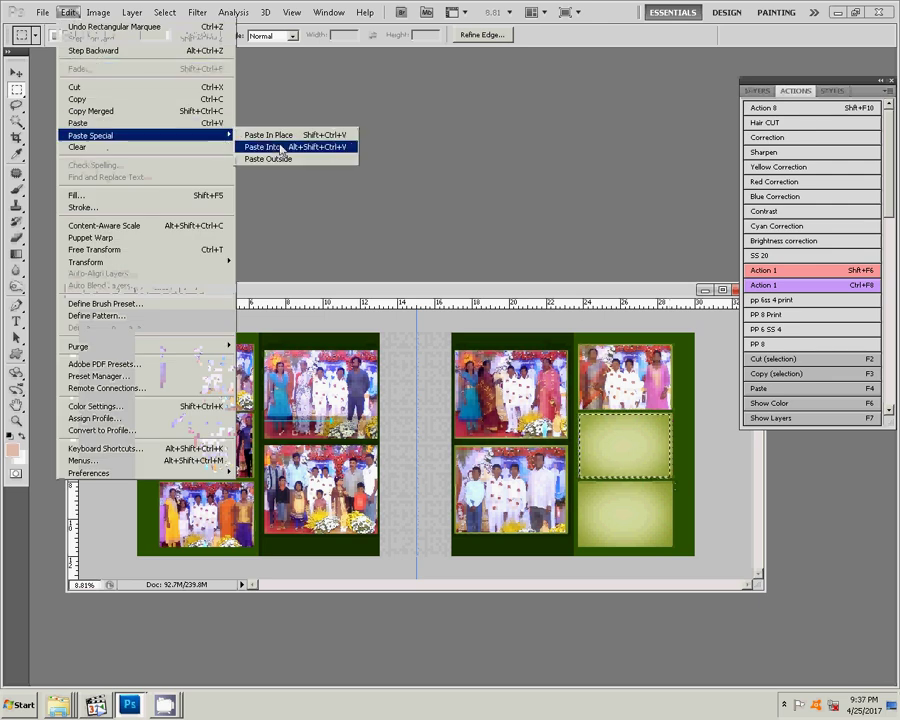
{"action": "left_click", "coordinate": [282, 147]}
{"action": "key", "text": "v"}
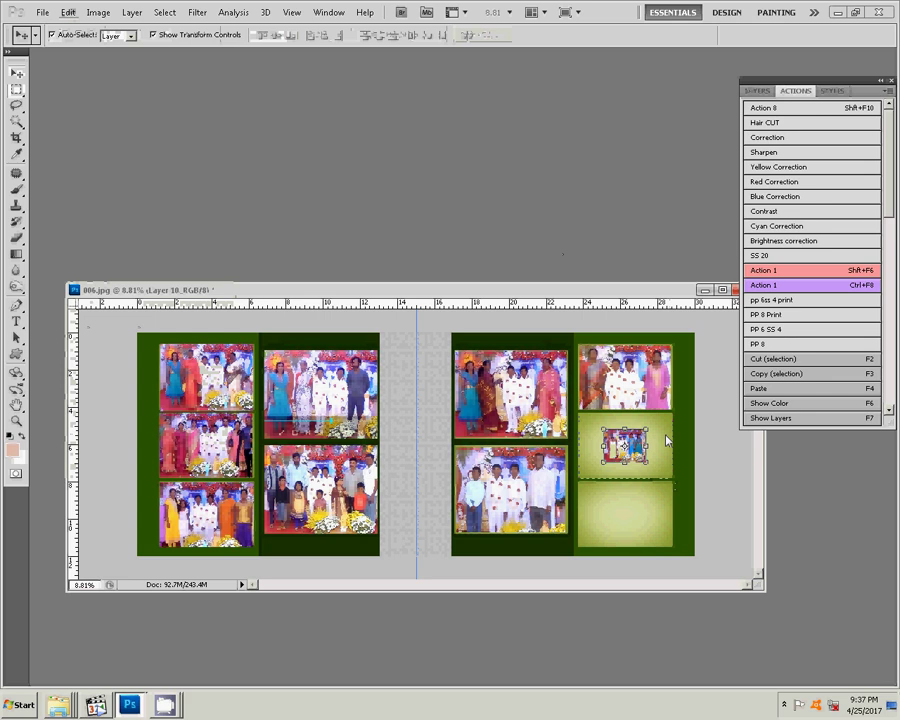
{"action": "left_click_drag", "start_coordinate": [651, 432], "coordinate": [682, 421]}
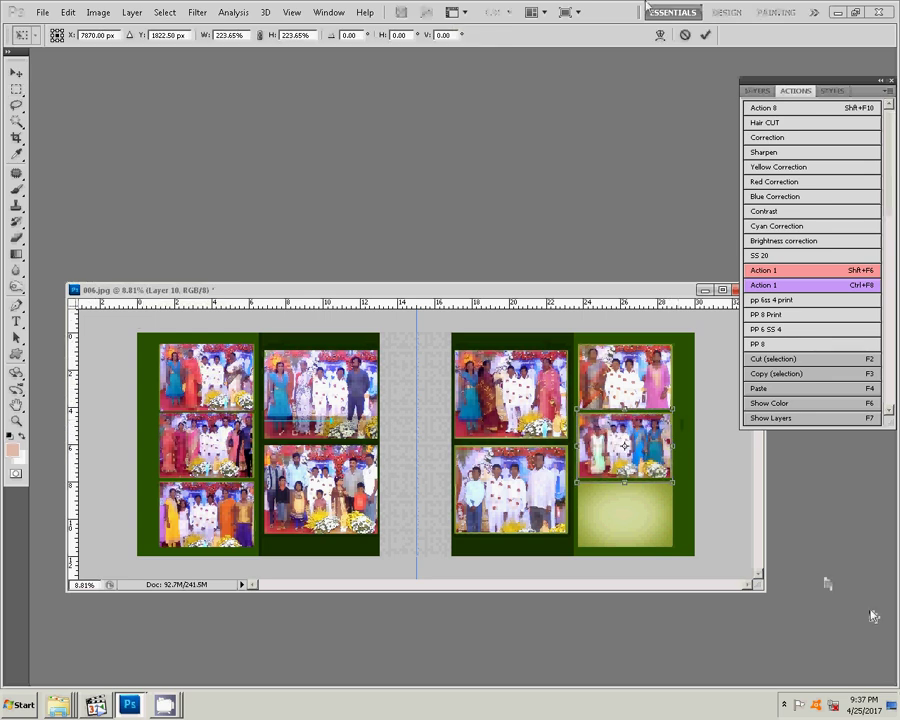
{"action": "left_click", "coordinate": [704, 36]}
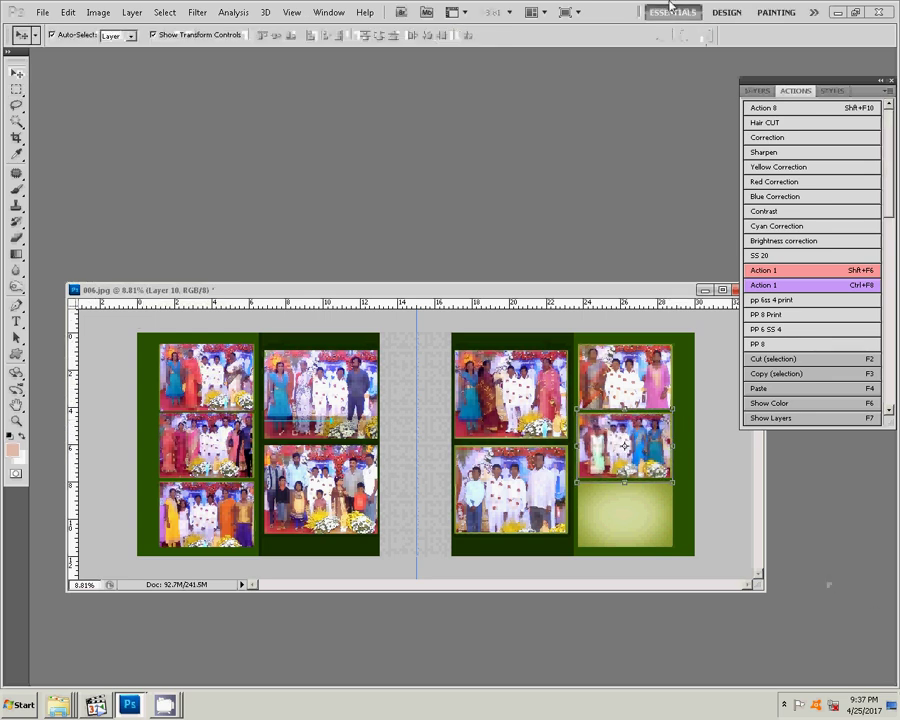
Delete wp_ss_20170411_0003 from the Water Kumar folder and return to Photoshop with 0005 open.
{"action": "right_click", "coordinate": [58, 704]}
{"action": "left_click", "coordinate": [51, 658]}
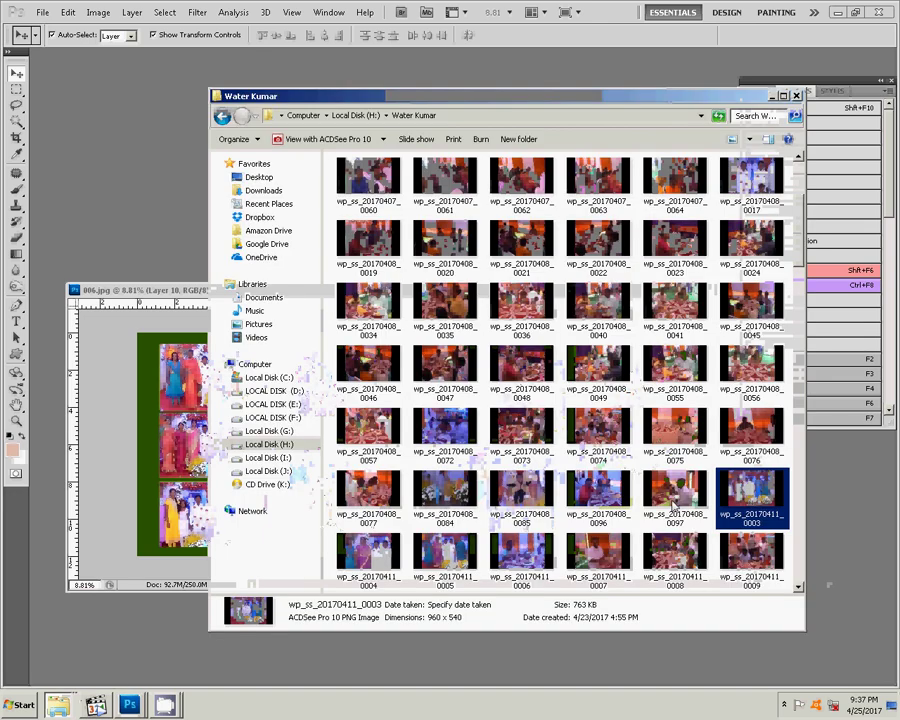
{"action": "left_click", "coordinate": [234, 139]}
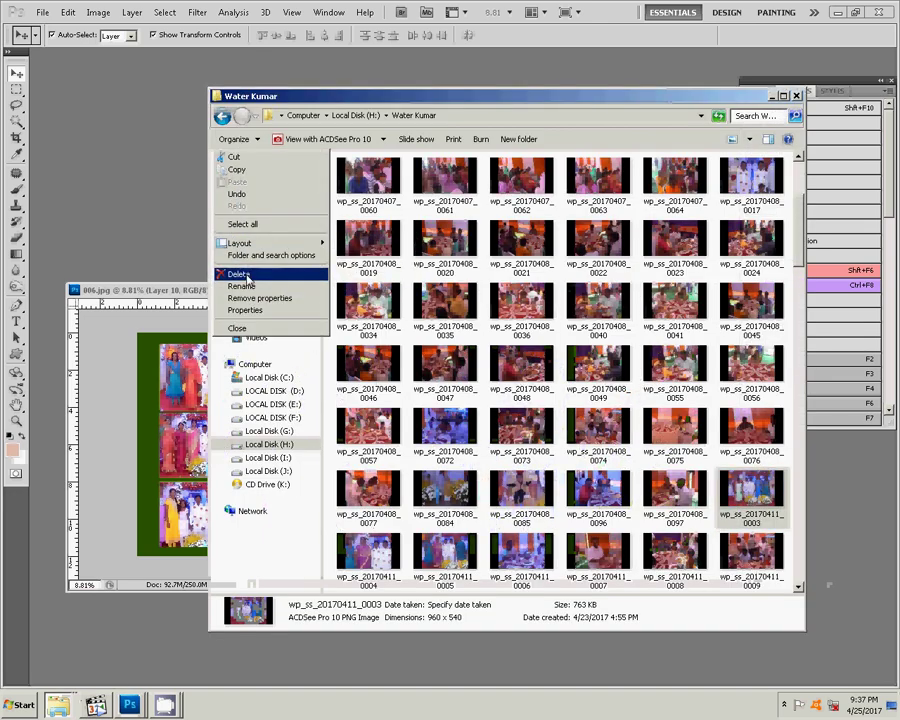
{"action": "left_click", "coordinate": [247, 274]}
{"action": "left_click", "coordinate": [508, 385]}
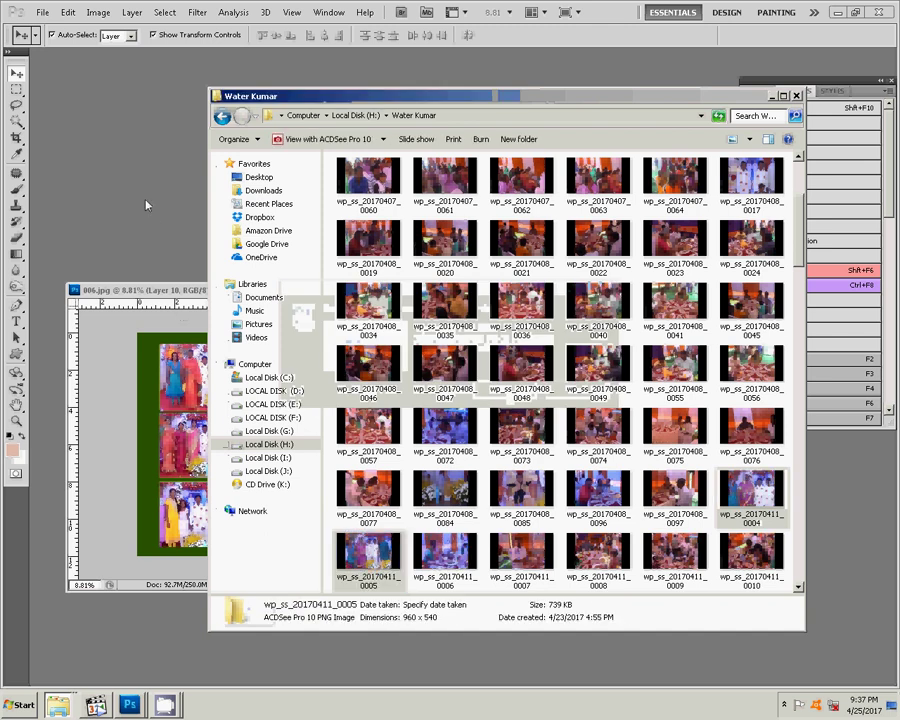
{"action": "left_click", "coordinate": [155, 103]}
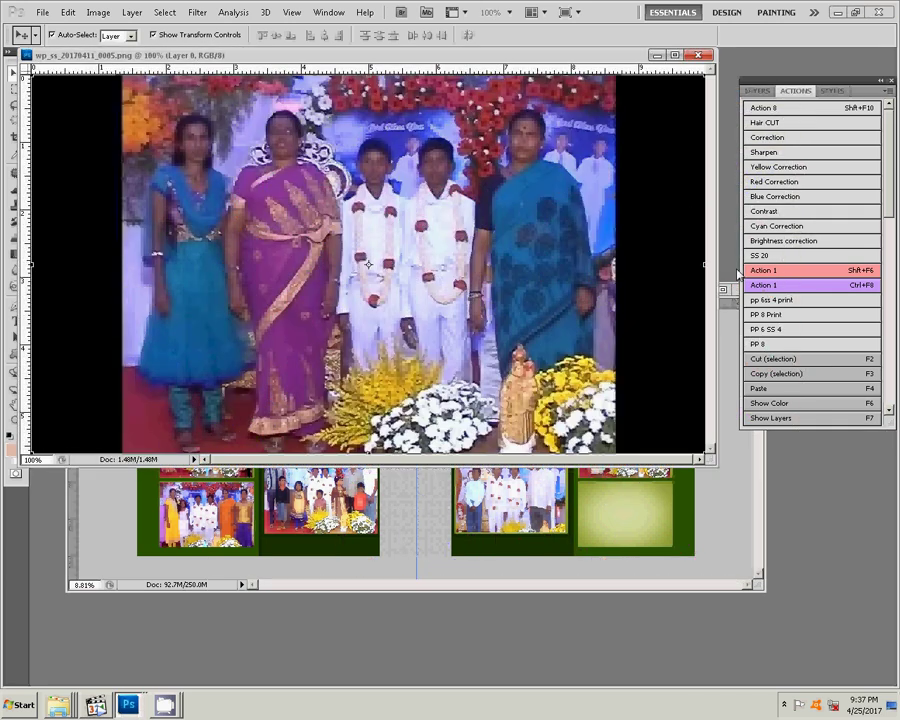
Warm the highlights of wp_ss_20170411_0005 toward yellow and run a recorded correction action.
{"action": "key", "text": "ctrl+b"}
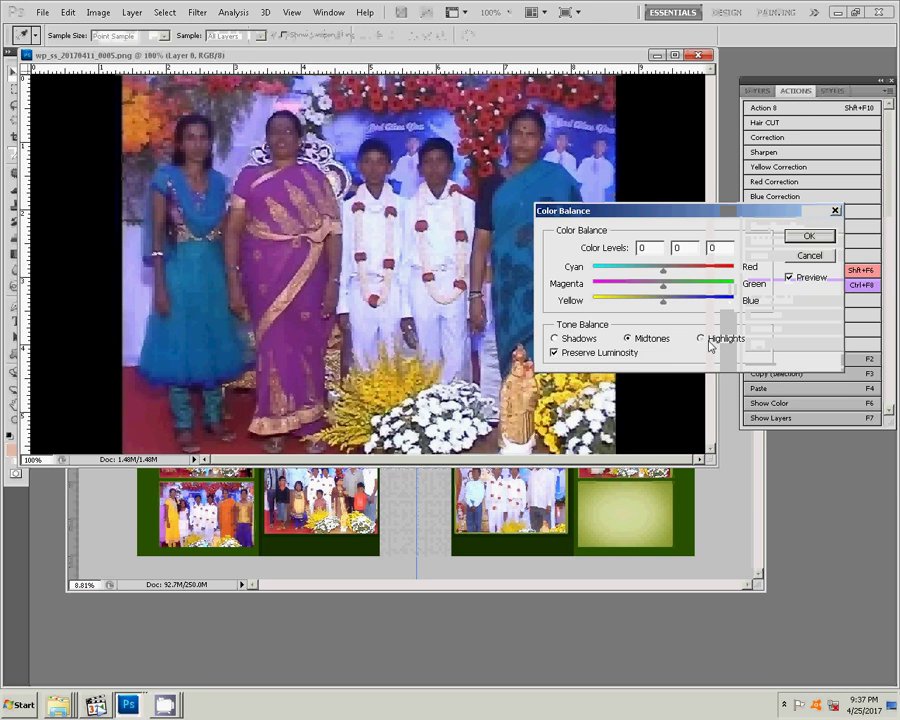
{"action": "left_click", "coordinate": [700, 338]}
{"action": "left_click_drag", "start_coordinate": [662, 300], "coordinate": [632, 300]}
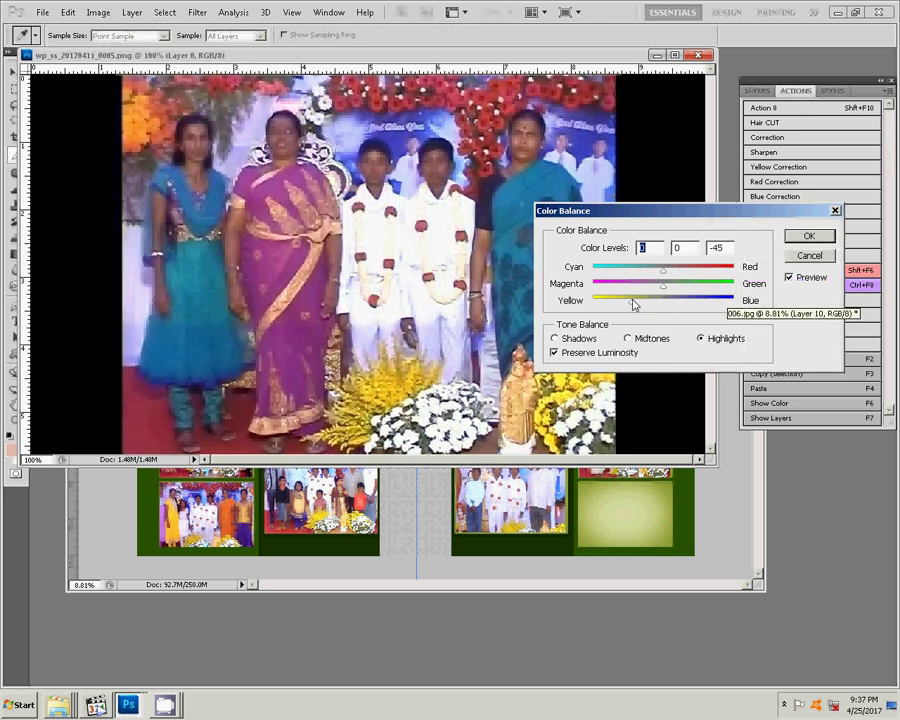
{"action": "left_click", "coordinate": [823, 241]}
{"action": "key", "text": "v"}
{"action": "left_click", "coordinate": [777, 139]}
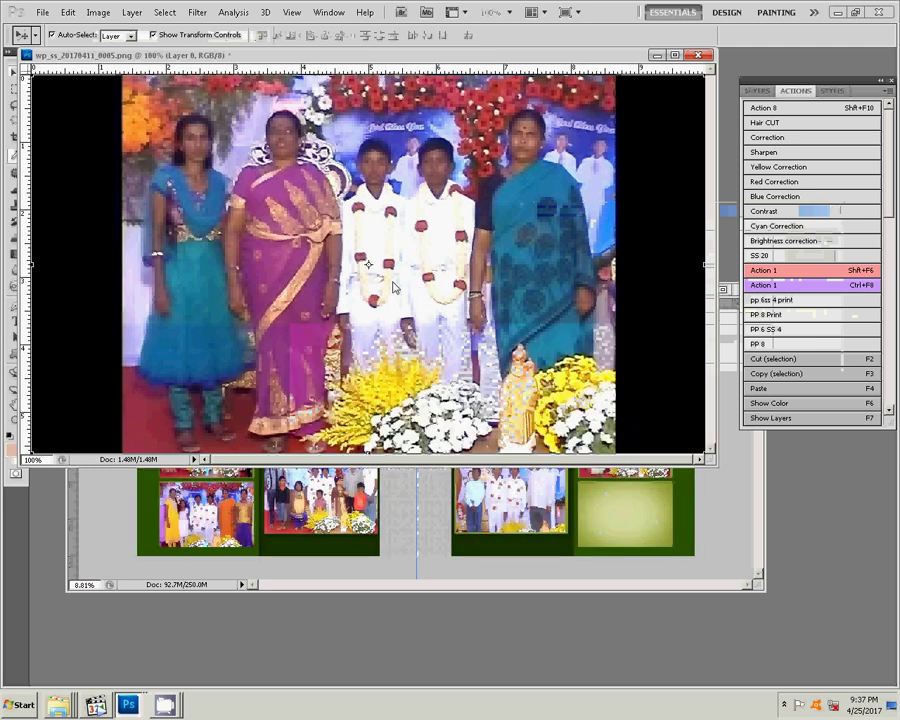
{"action": "key", "text": "ctrl+0"}
Cut the picture area without black borders and close the photo unsaved.
{"action": "key", "text": "m"}
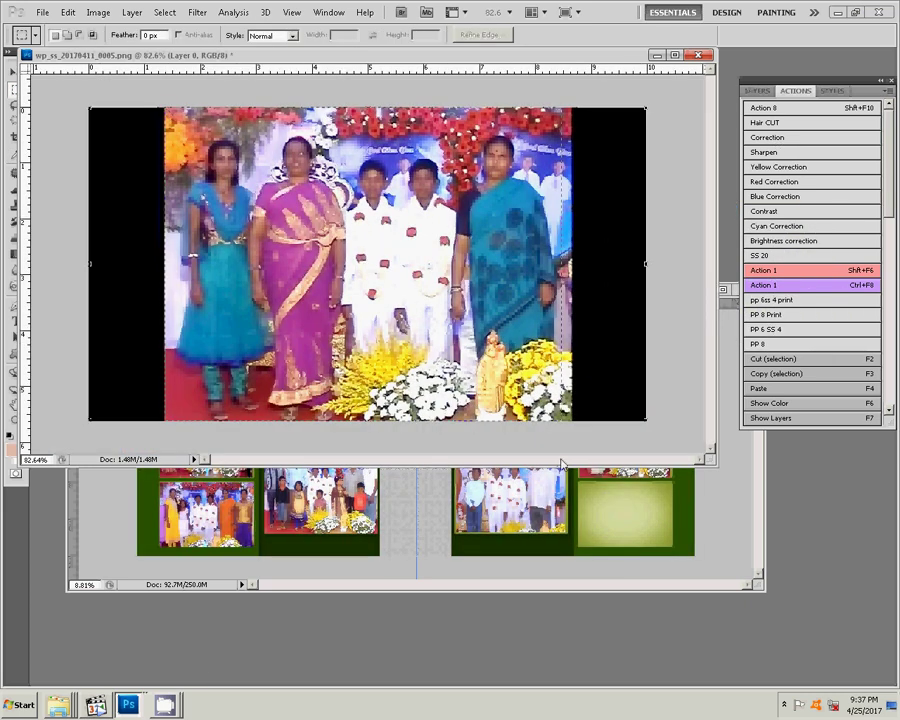
{"action": "left_click_drag", "start_coordinate": [166, 113], "coordinate": [571, 420]}
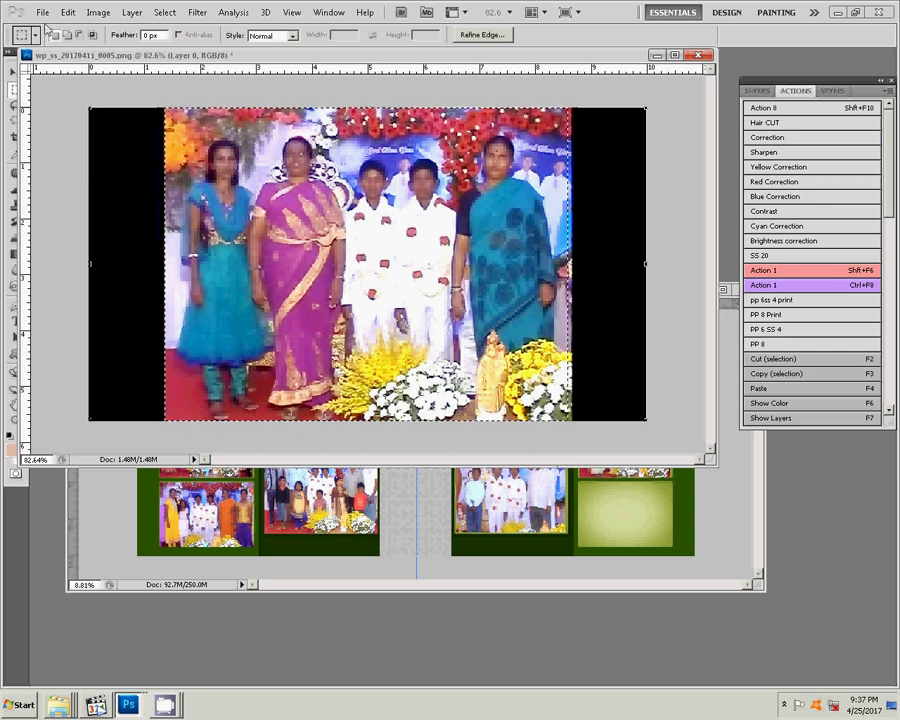
{"action": "left_click", "coordinate": [66, 12]}
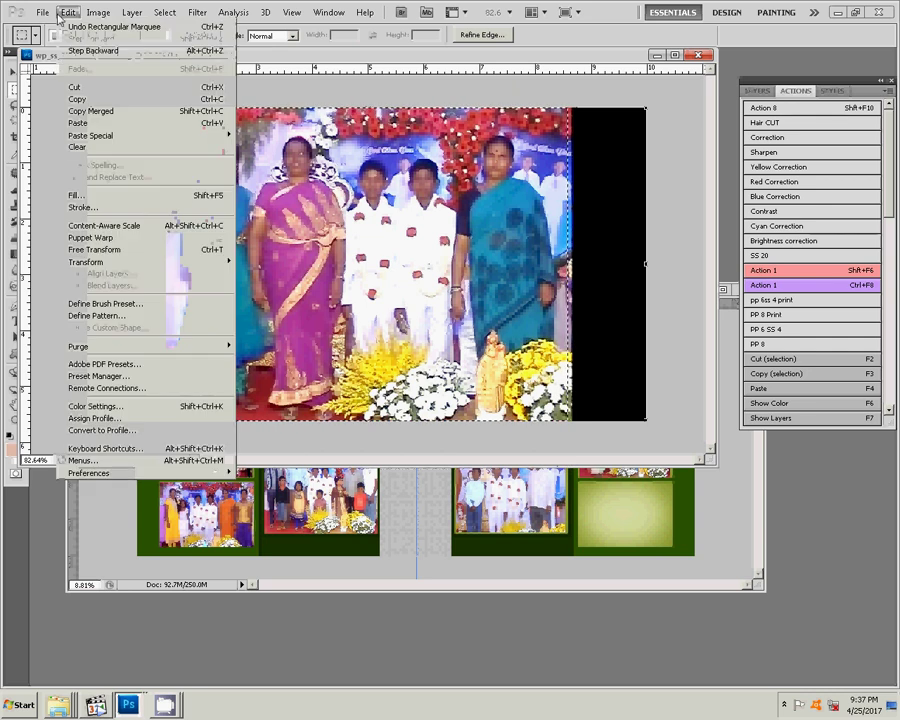
{"action": "left_click", "coordinate": [74, 87]}
{"action": "key", "text": "ctrl+w"}
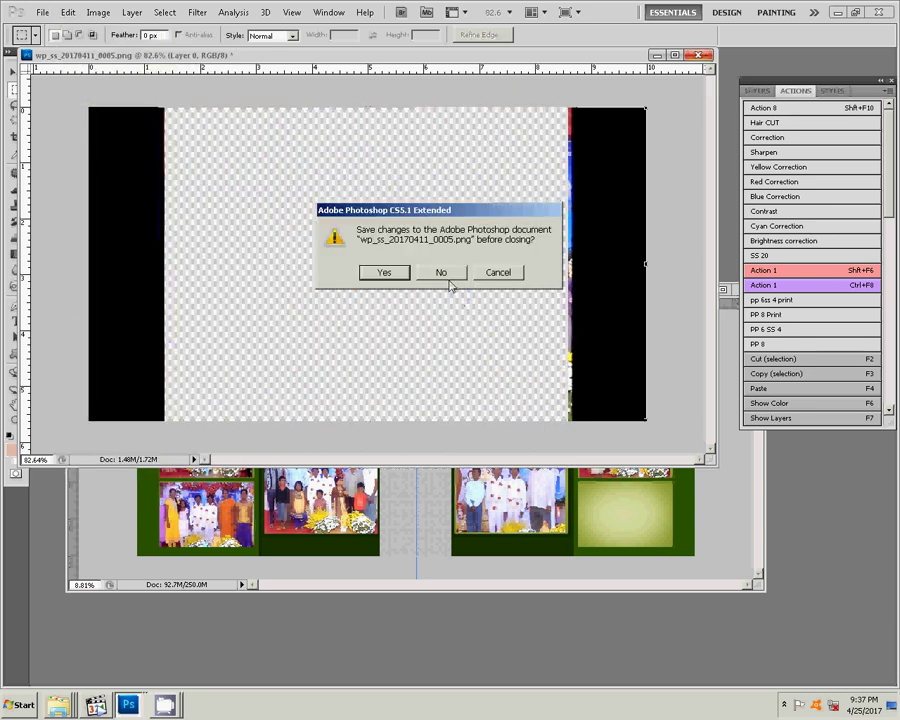
{"action": "left_click", "coordinate": [444, 271]}
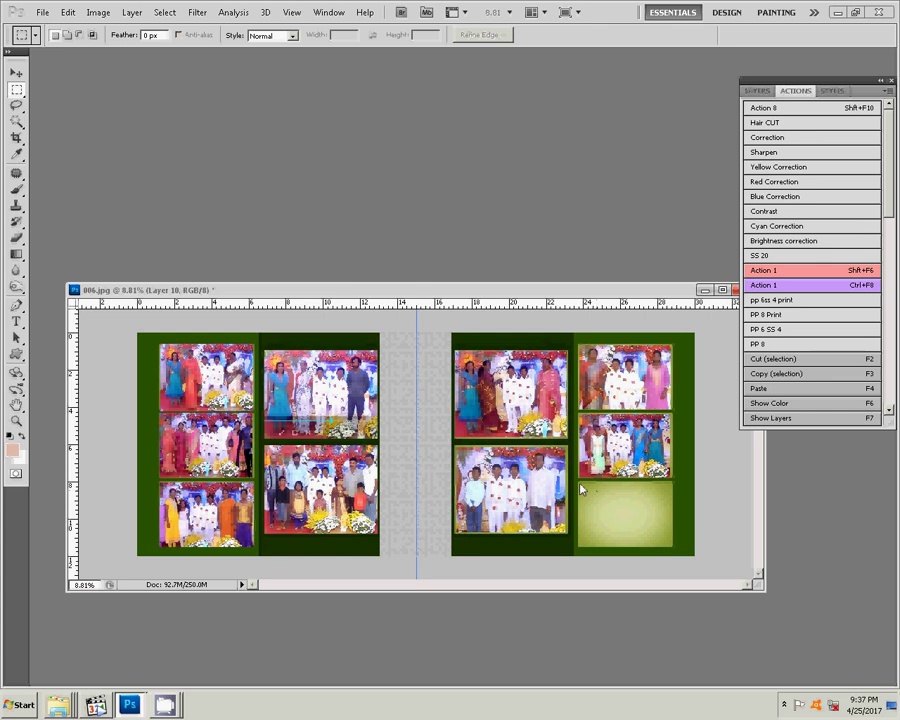
Paste the photo into the marqueed bottom-right frame and enlarge it until the frame is filled.
{"action": "left_click_drag", "start_coordinate": [592, 515], "coordinate": [672, 550]}
{"action": "left_click", "coordinate": [68, 12]}
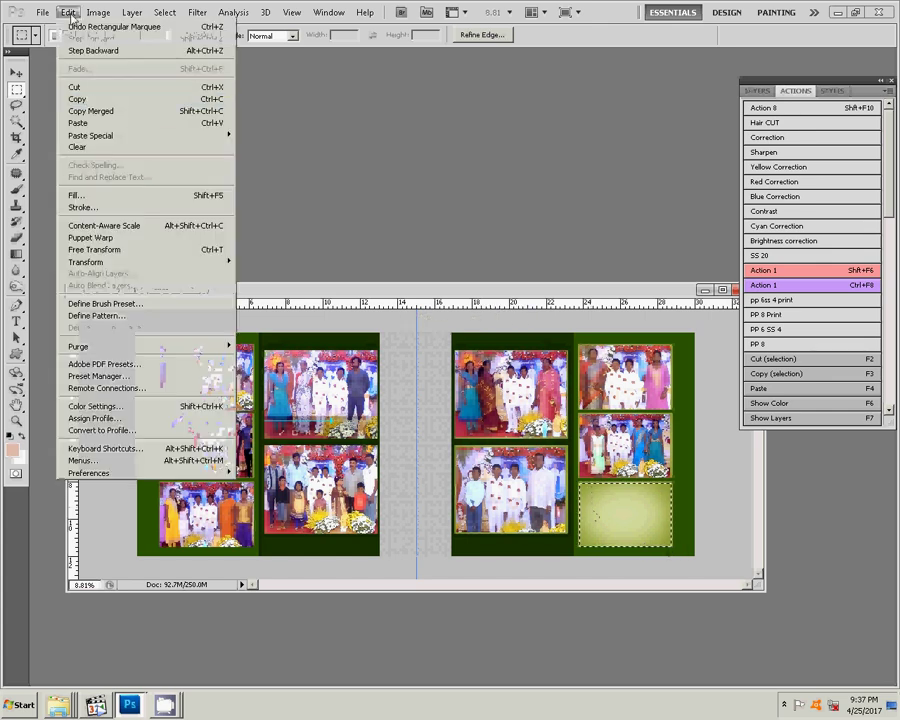
{"action": "mouse_move", "coordinate": [91, 135]}
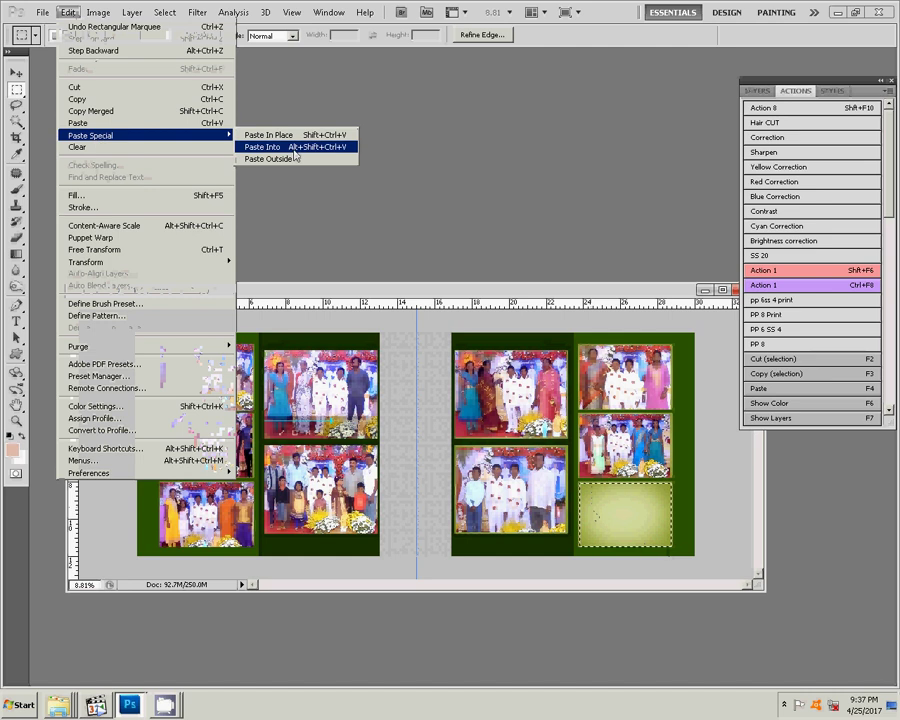
{"action": "left_click", "coordinate": [295, 155]}
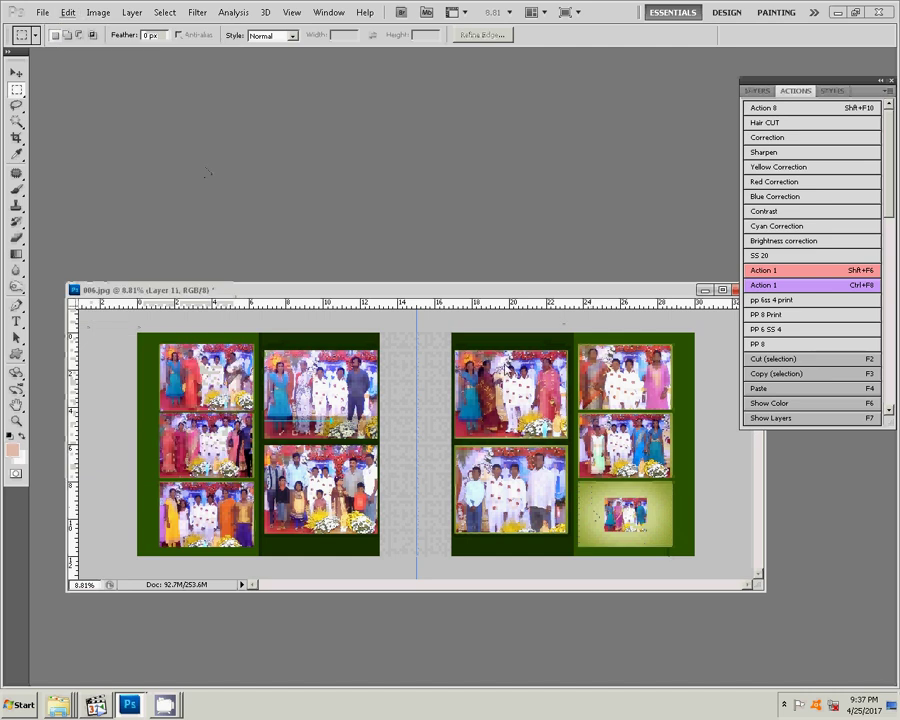
{"action": "key", "text": "v"}
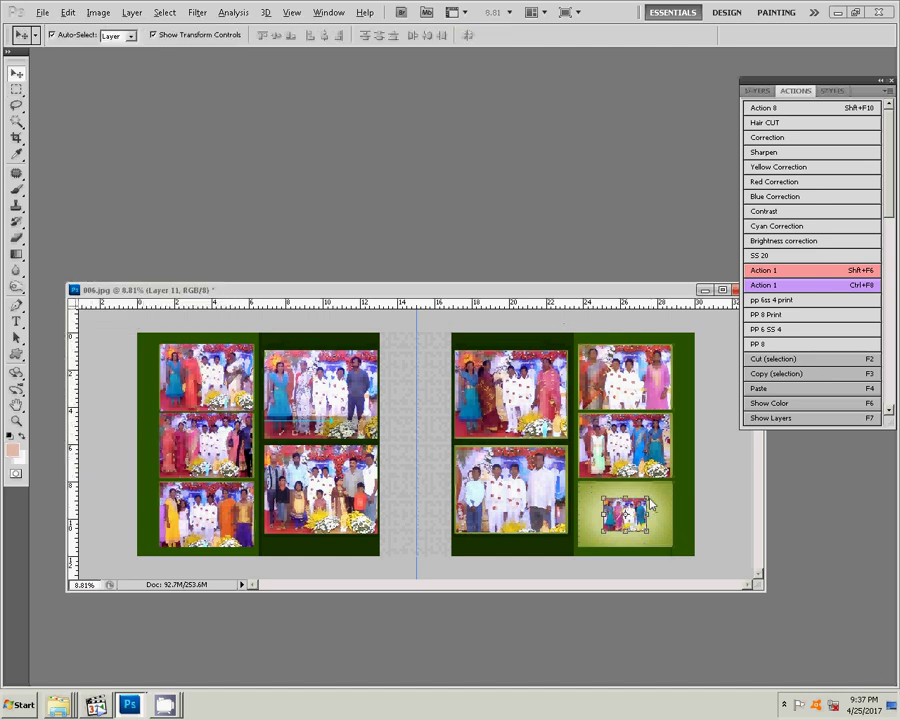
{"action": "left_click_drag", "start_coordinate": [651, 505], "coordinate": [688, 496]}
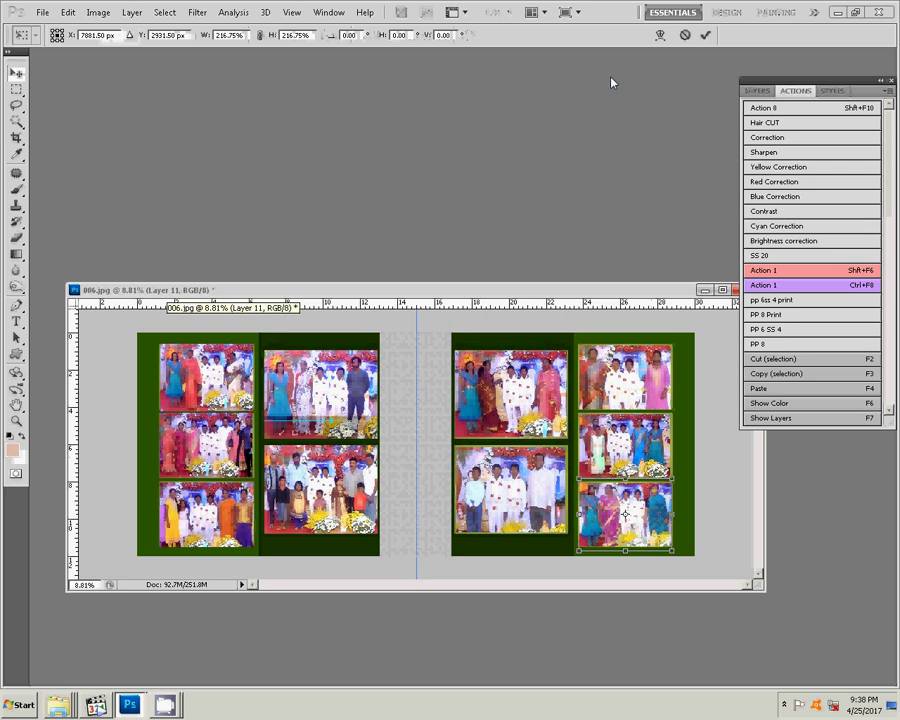
{"action": "left_click", "coordinate": [705, 35]}
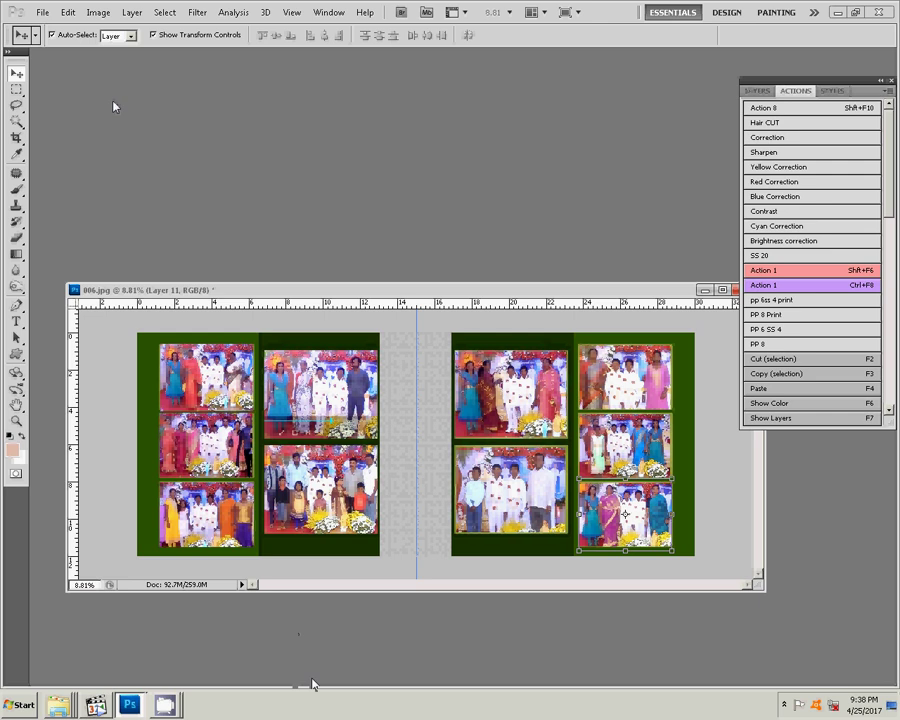
Save the spread as 12.psd in Local Disk (I:) > K 4, accepting the PSD options.
{"action": "key", "text": "ctrl+shift+s"}
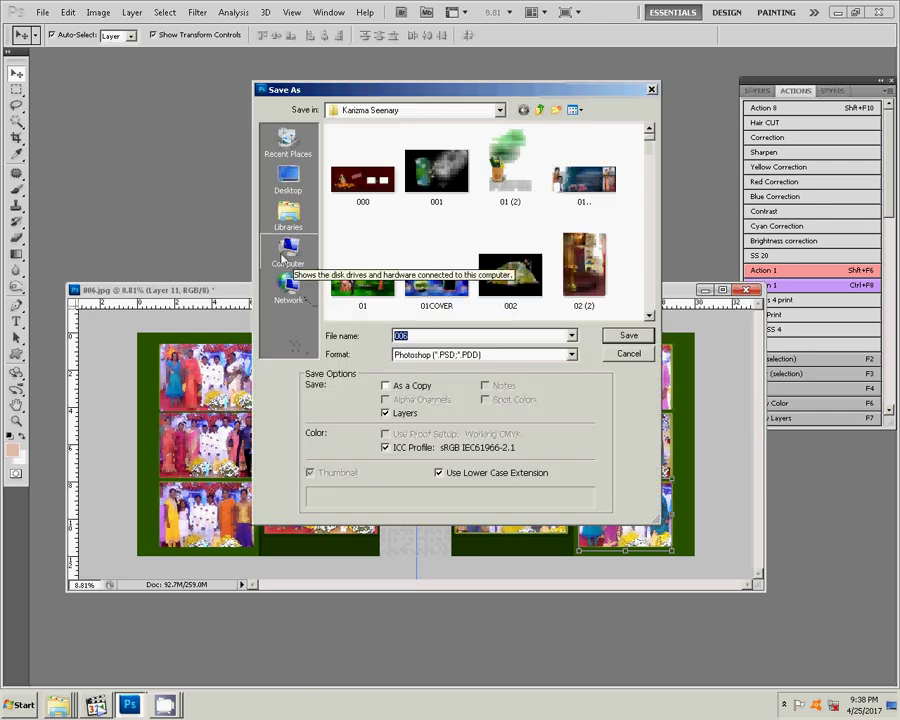
{"action": "left_click", "coordinate": [287, 254]}
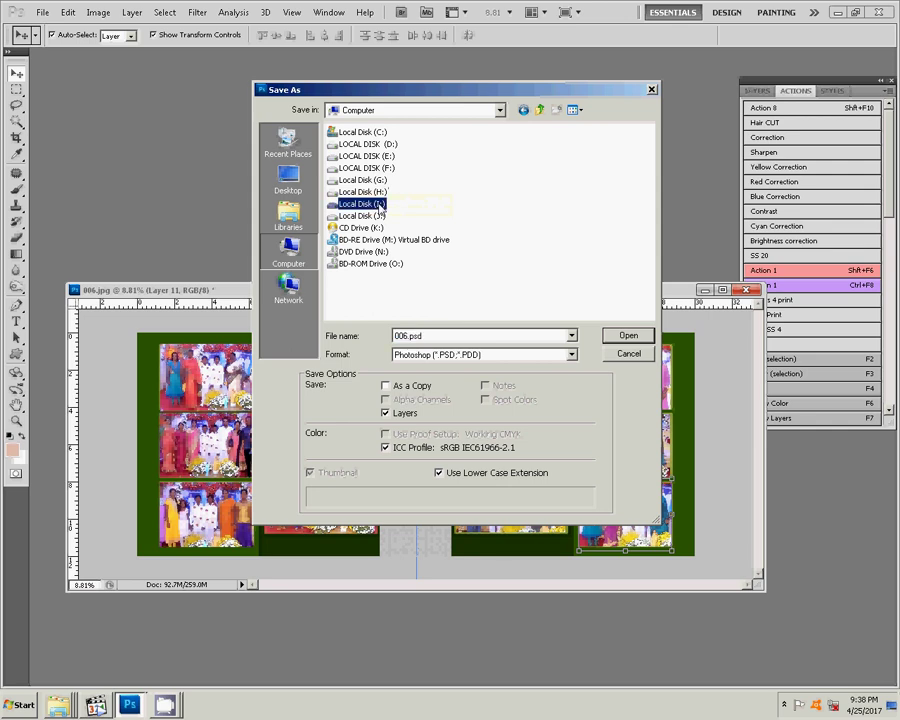
{"action": "double_click", "coordinate": [362, 204]}
{"action": "left_click", "coordinate": [472, 133]}
{"action": "left_click", "coordinate": [628, 335]}
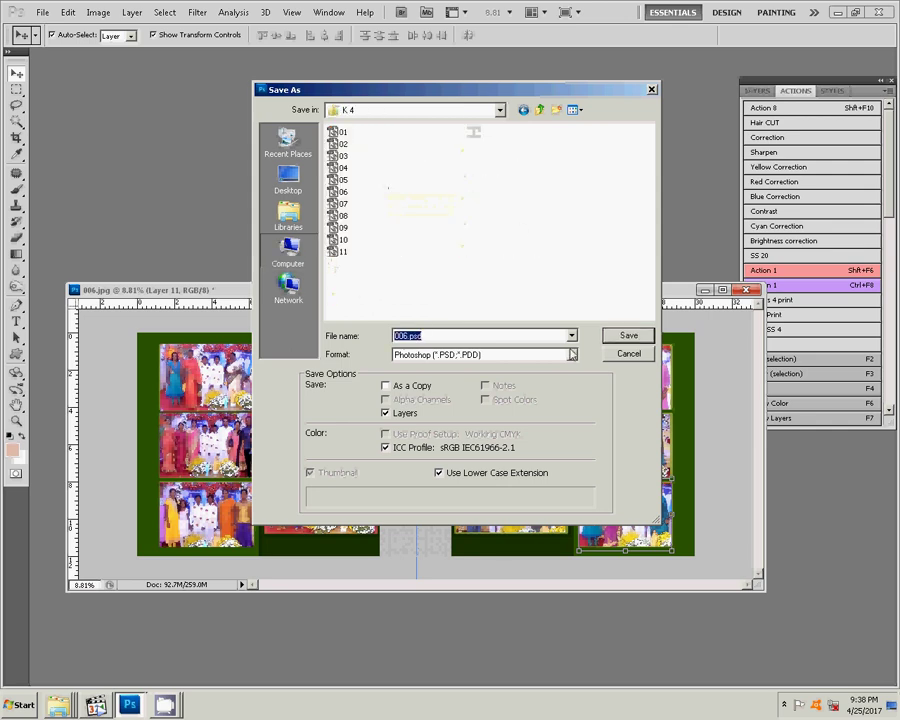
{"action": "type", "text": "1"}
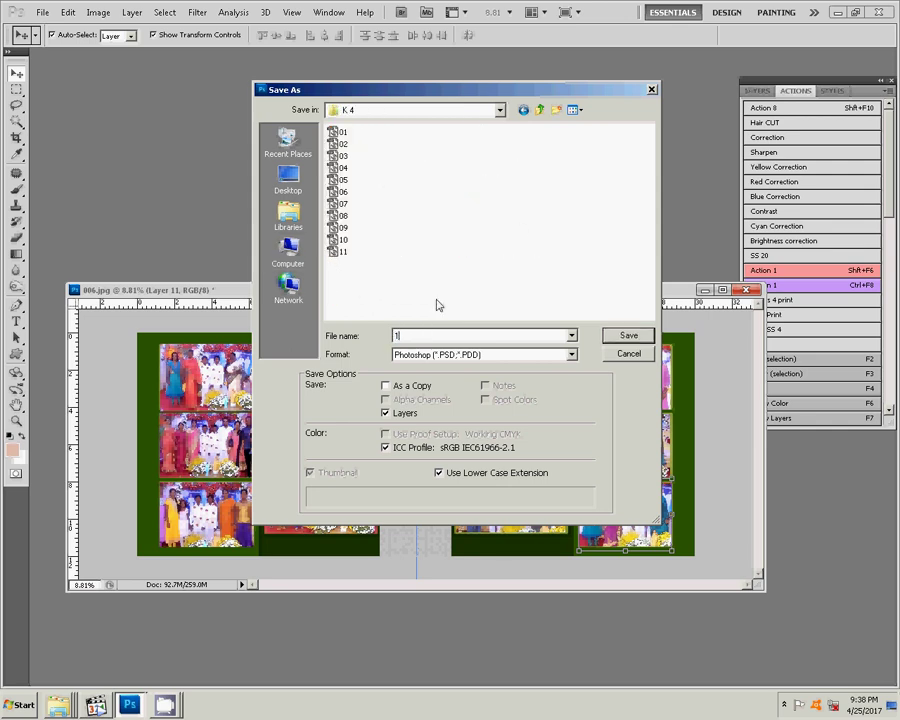
{"action": "type", "text": "2"}
{"action": "left_click", "coordinate": [622, 336]}
{"action": "left_click", "coordinate": [609, 224]}
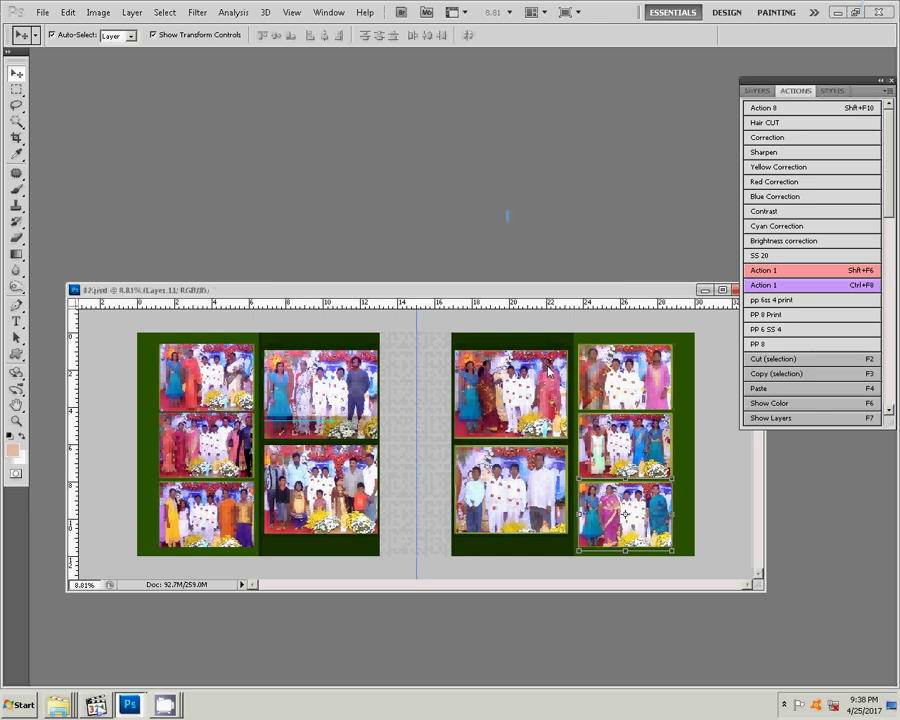
Move the 12.psd window aside, close it, then bring up the screen recorder.
{"action": "mouse_move", "coordinate": [597, 296]}
{"action": "left_mouse_down"}
{"action": "mouse_move", "coordinate": [482, 296]}
{"action": "mouse_move", "coordinate": [549, 279]}
{"action": "left_mouse_up"}
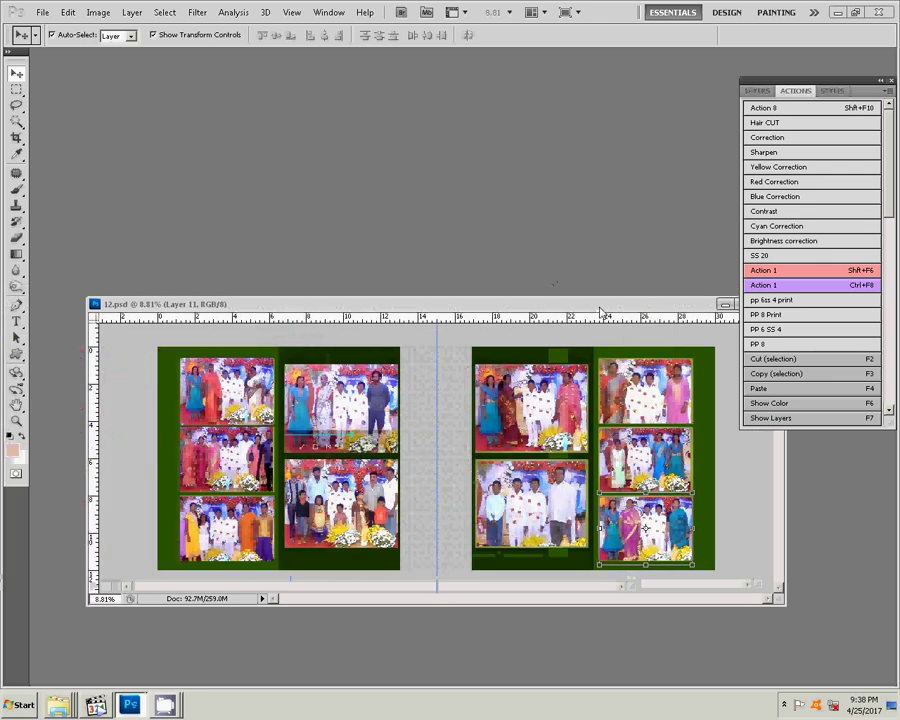
{"action": "left_click_drag", "start_coordinate": [600, 311], "coordinate": [465, 283]}
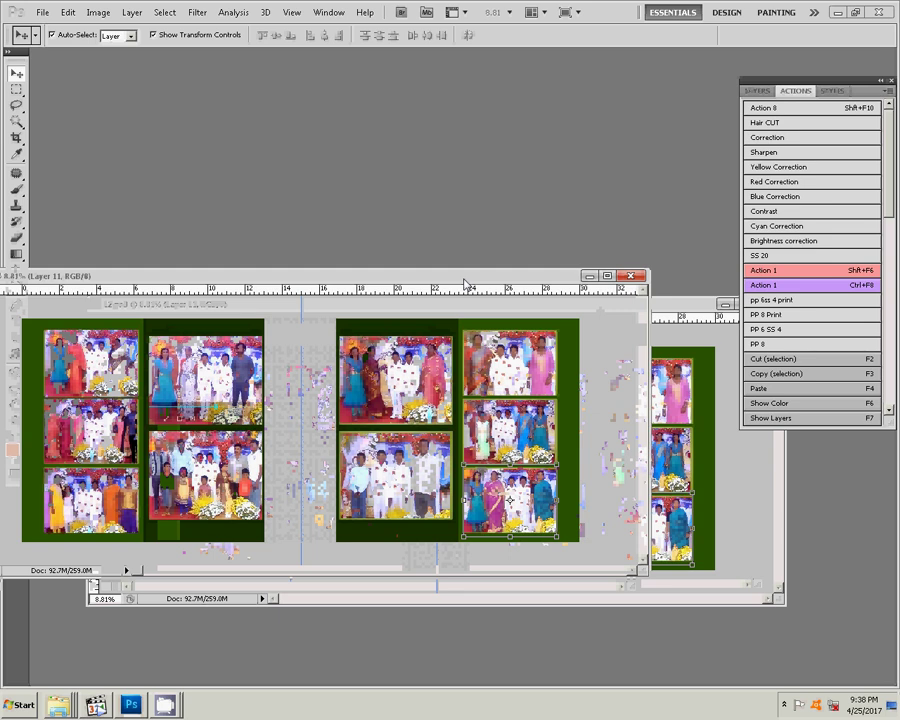
{"action": "left_click", "coordinate": [639, 279]}
{"action": "mouse_move", "coordinate": [96, 705]}
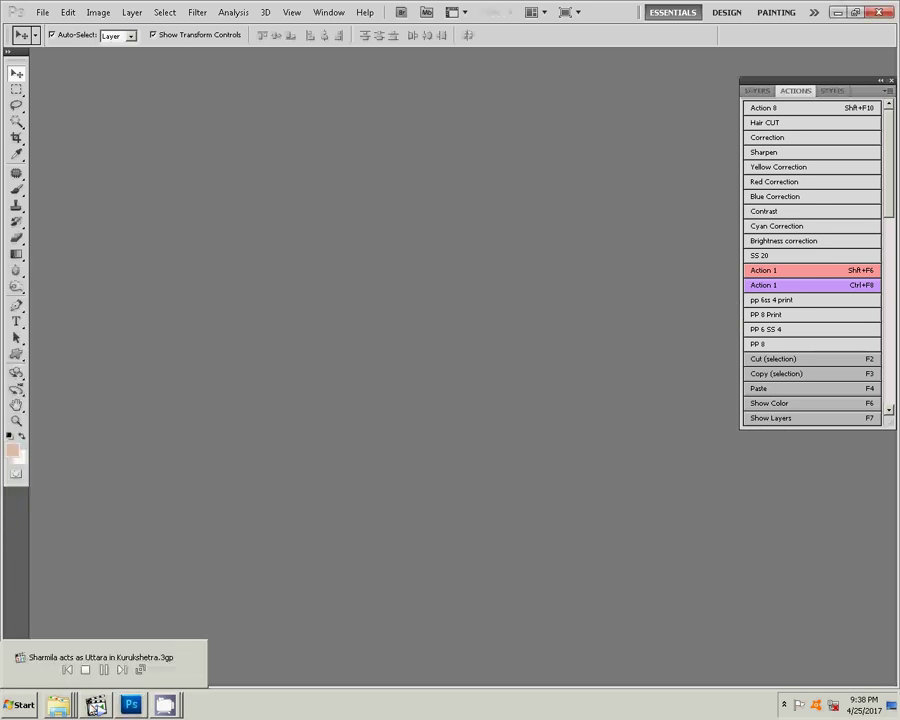
{"action": "left_click", "coordinate": [140, 655]}
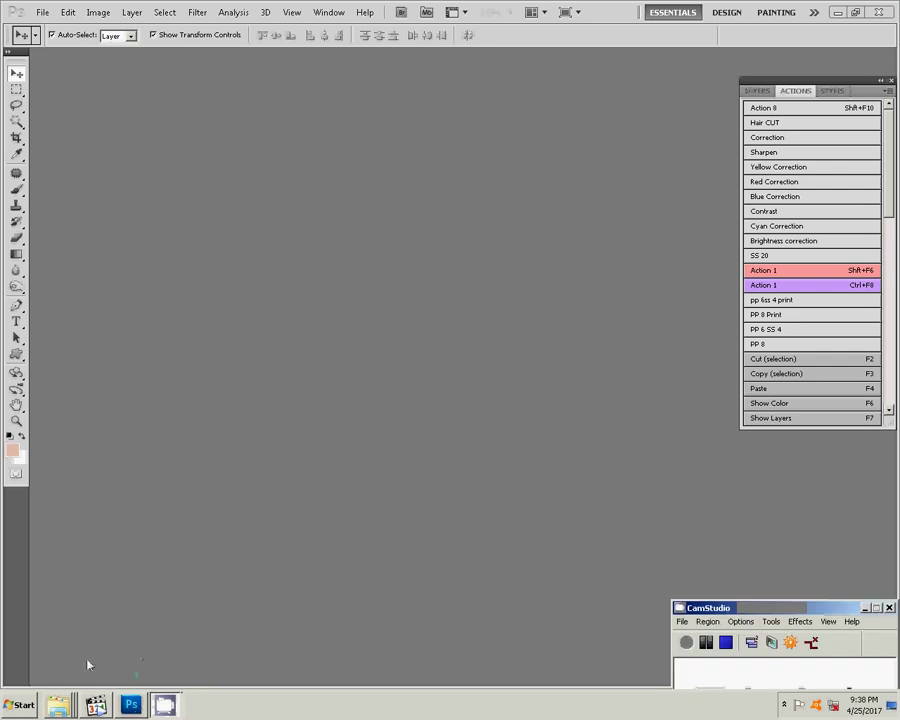